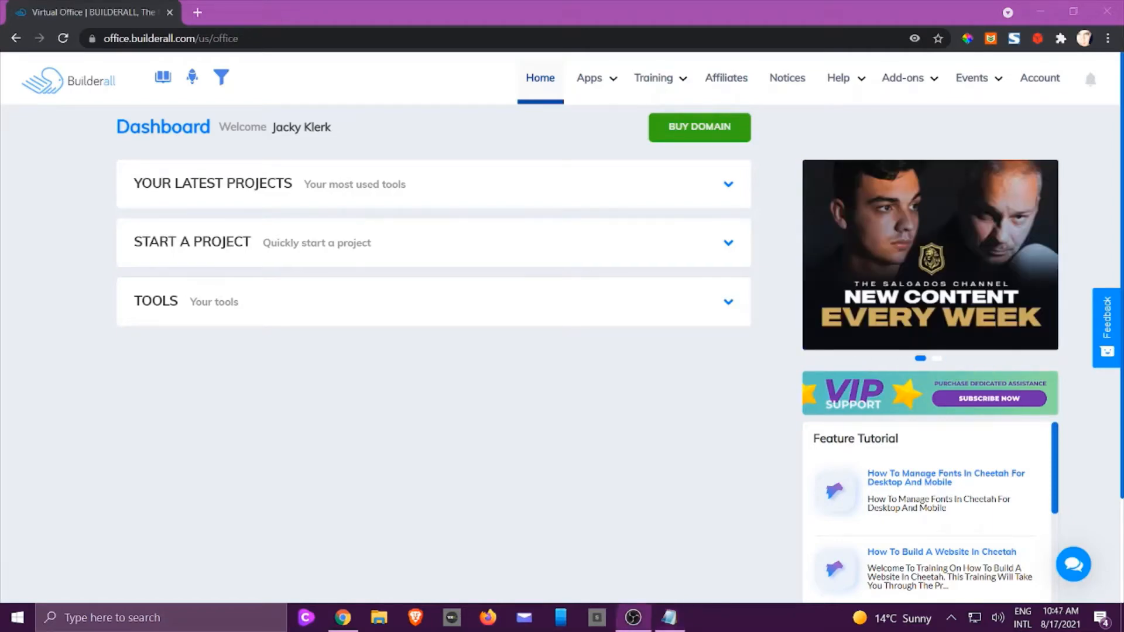
On the Builderall dashboard, expand the Start a Project section to show its project options.
{"action": "key", "text": "alt+Tab"}
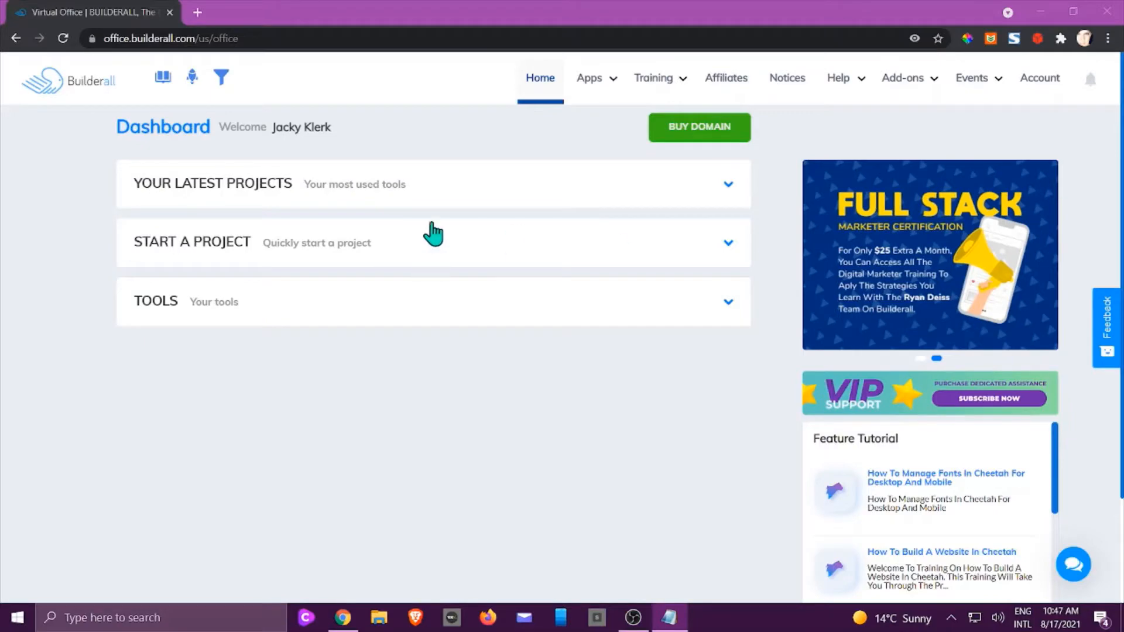
{"action": "mouse_move", "coordinate": [585, 100]}
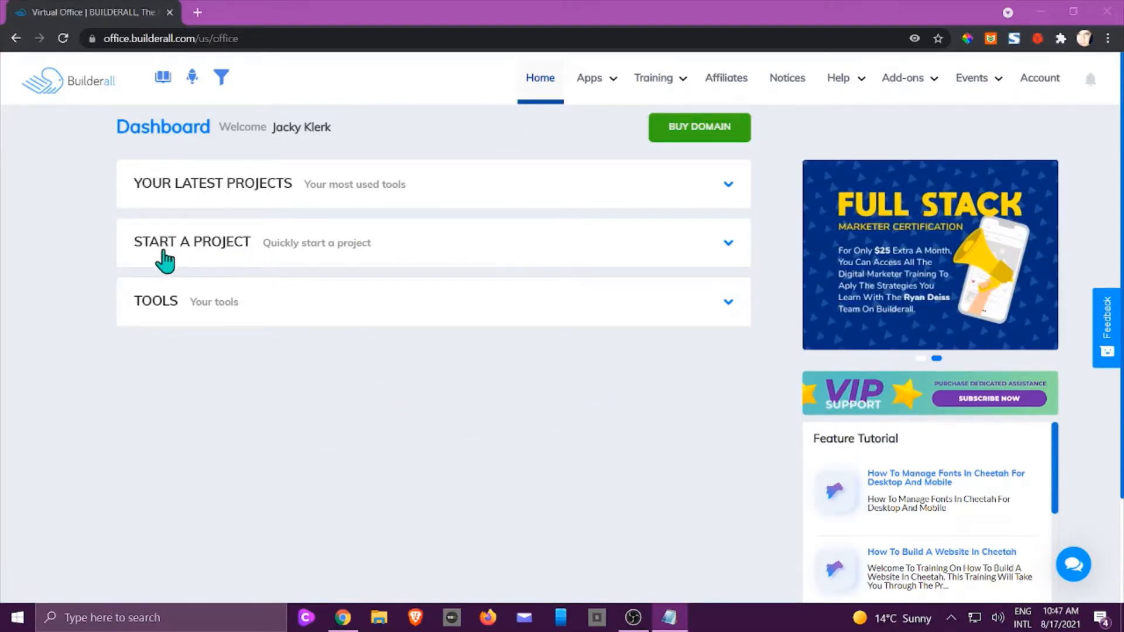
{"action": "left_click", "coordinate": [327, 256]}
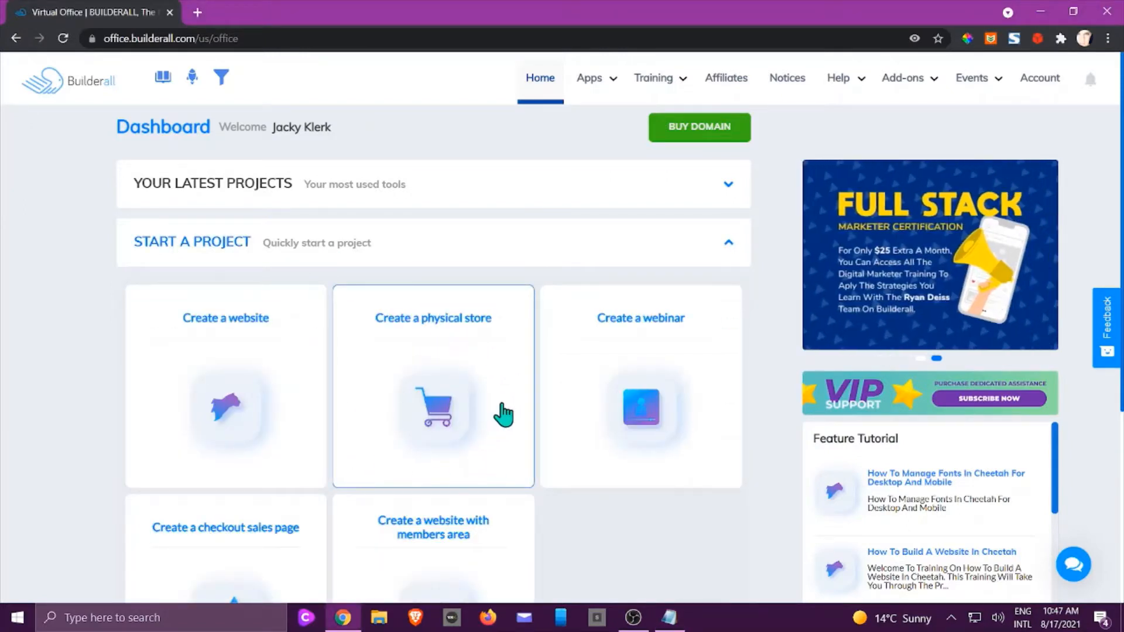
Start the Create a physical store wizard in a new tab.
{"action": "left_click", "coordinate": [442, 419]}
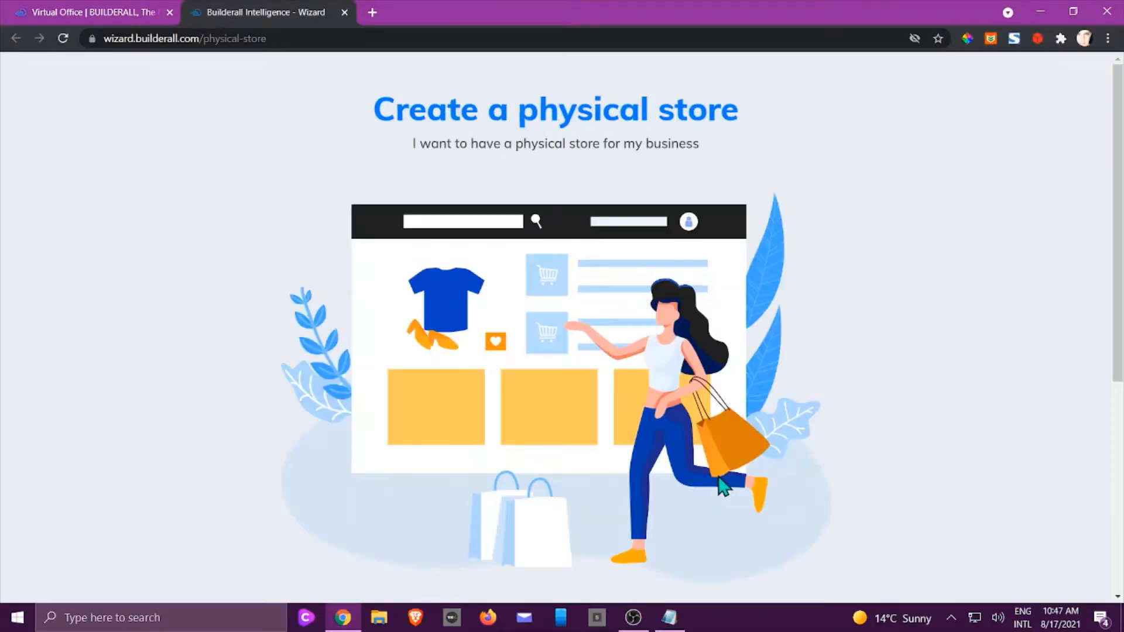
{"action": "scroll", "coordinate": [723, 485], "scroll_direction": "down", "scroll_amount": 5}
{"action": "left_click", "coordinate": [576, 368]}
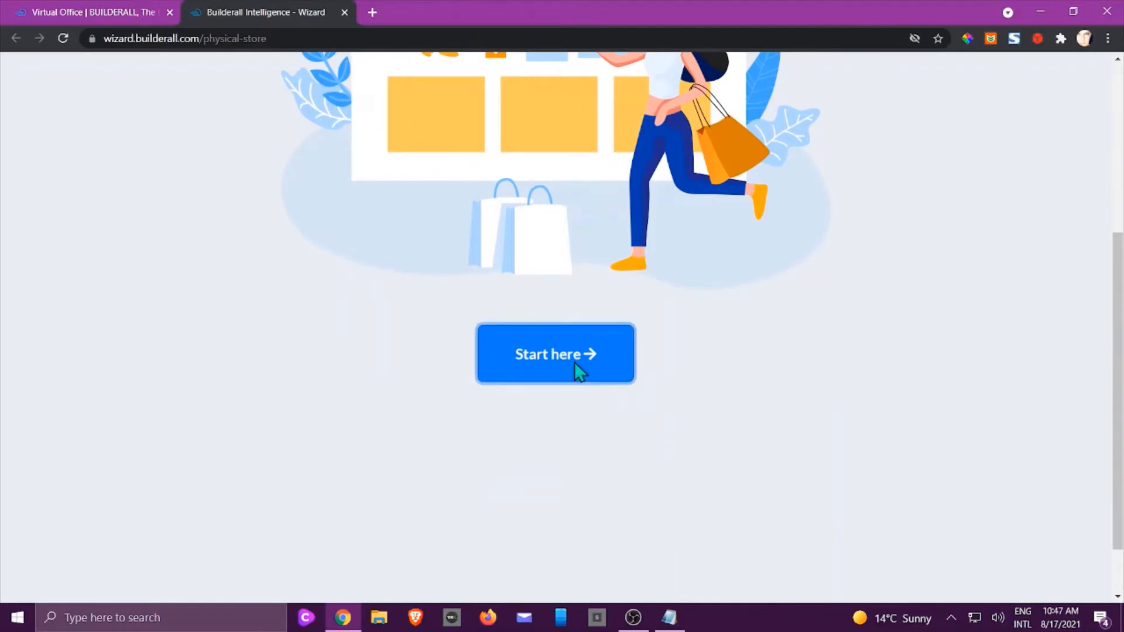
{"action": "scroll", "coordinate": [649, 427], "scroll_direction": "up", "scroll_amount": 4}
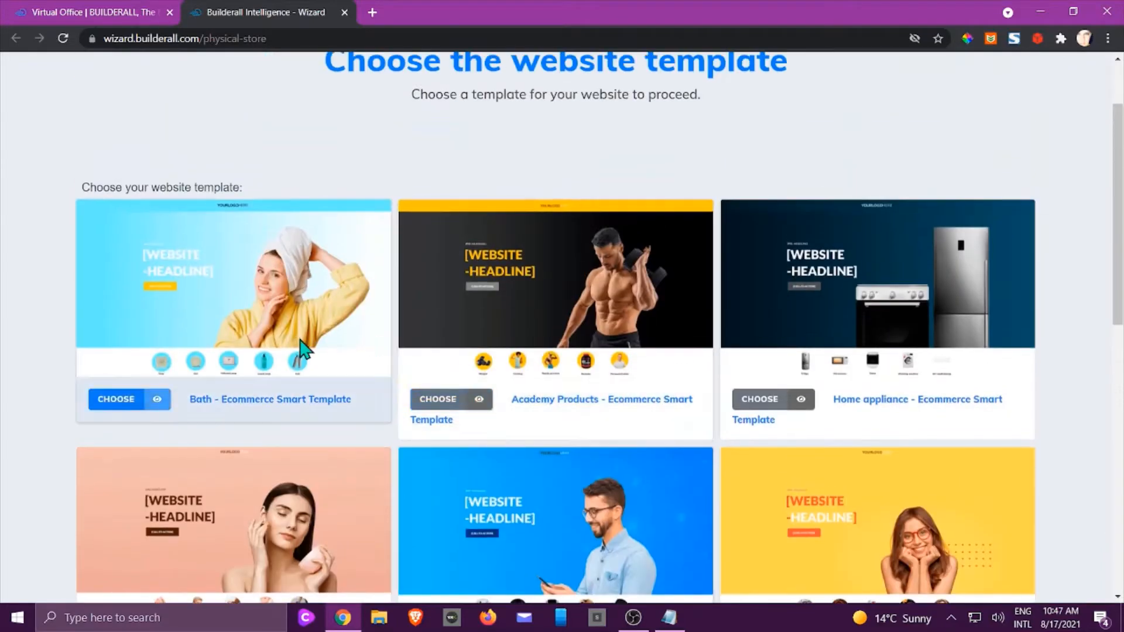
{"action": "scroll", "coordinate": [729, 375], "scroll_direction": "down", "scroll_amount": 3}
{"action": "scroll", "coordinate": [731, 382], "scroll_direction": "down", "scroll_amount": 2}
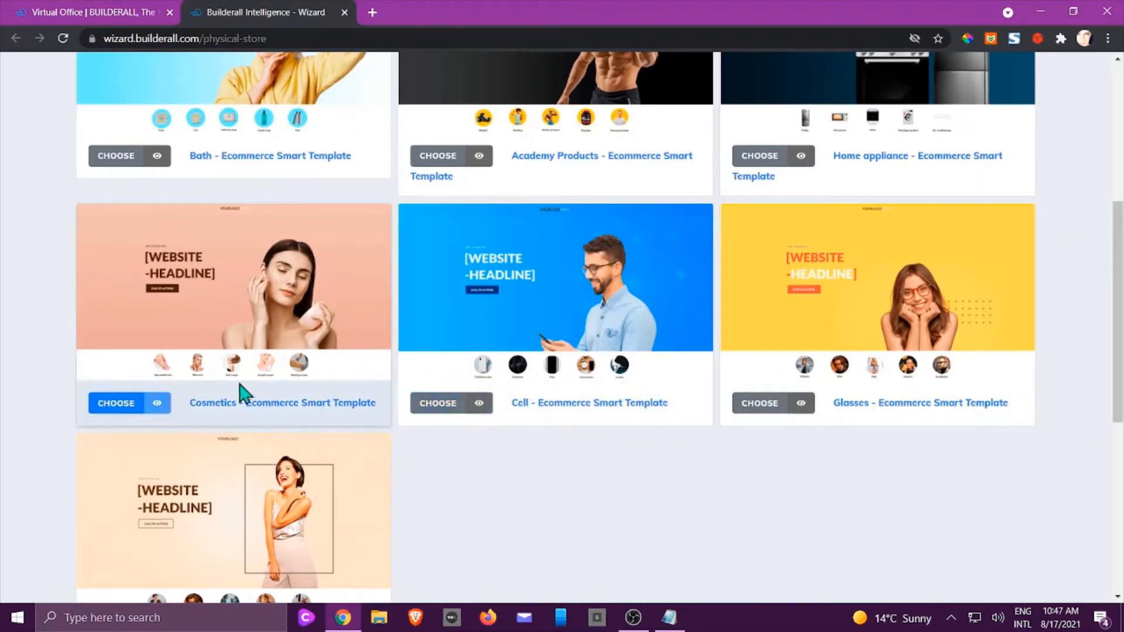
Choose the Cosmetics - Ecommerce Smart Template and scroll through its preview.
{"action": "left_click", "coordinate": [111, 404]}
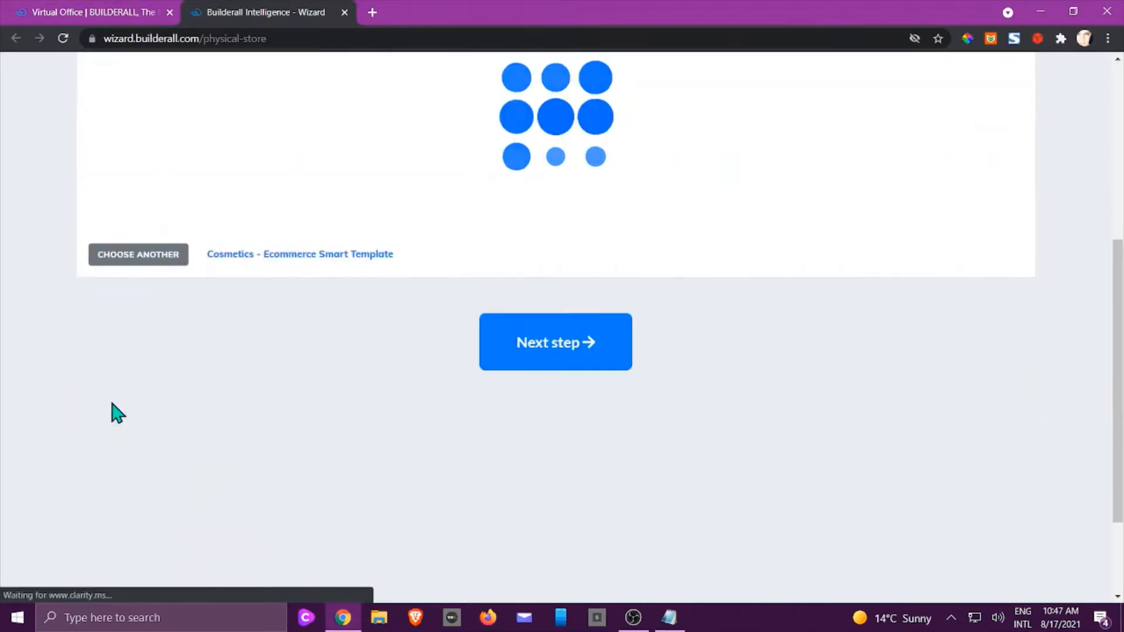
{"action": "scroll", "coordinate": [111, 410], "scroll_direction": "up", "scroll_amount": 2}
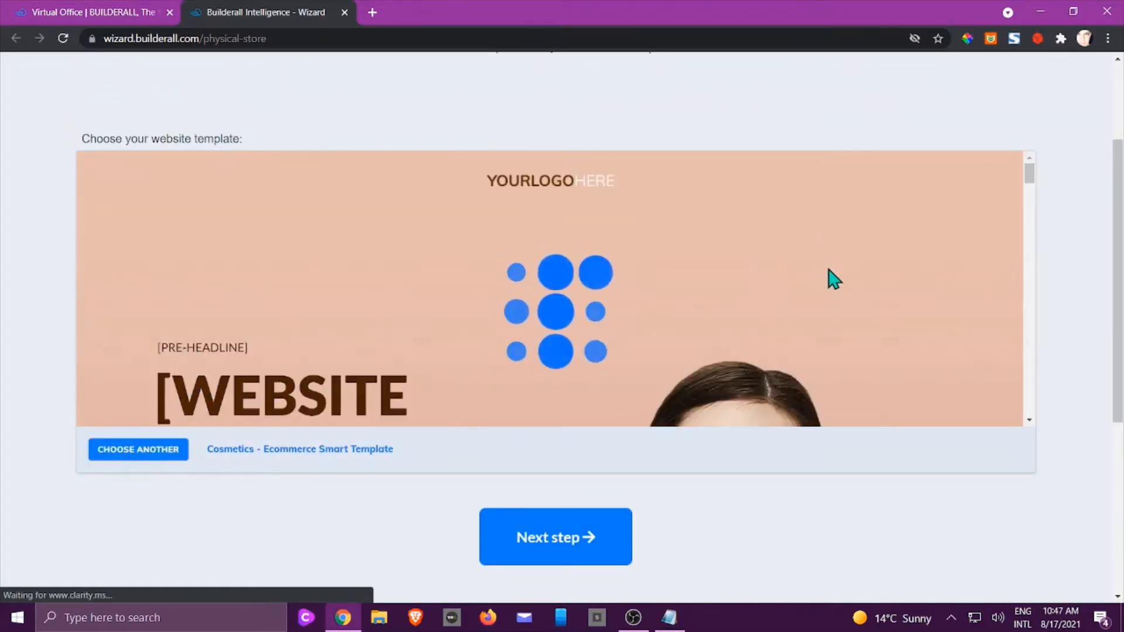
{"action": "scroll", "coordinate": [838, 276], "scroll_direction": "down", "scroll_amount": 8}
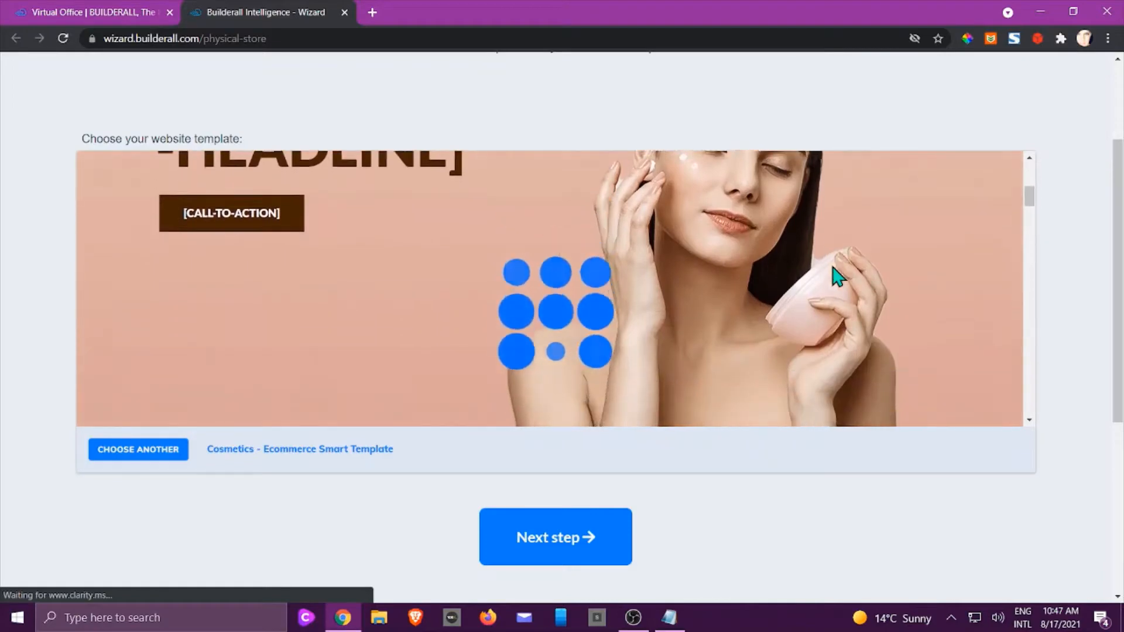
{"action": "scroll", "coordinate": [838, 276], "scroll_direction": "down", "scroll_amount": 6}
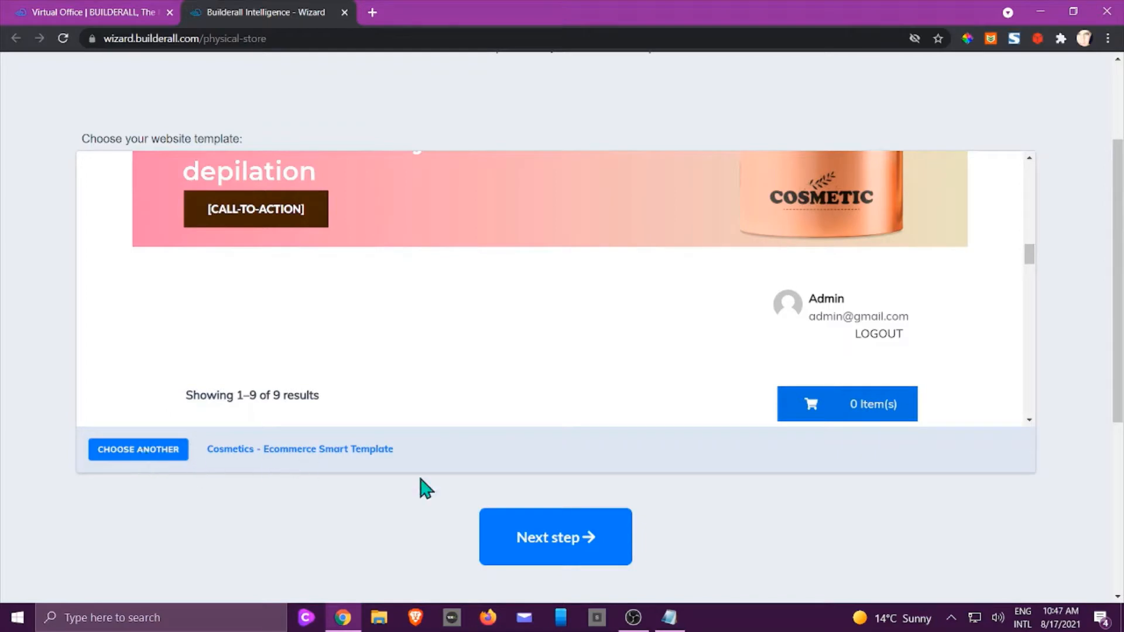
Advance to the site-details form and look it over.
{"action": "left_click", "coordinate": [549, 552]}
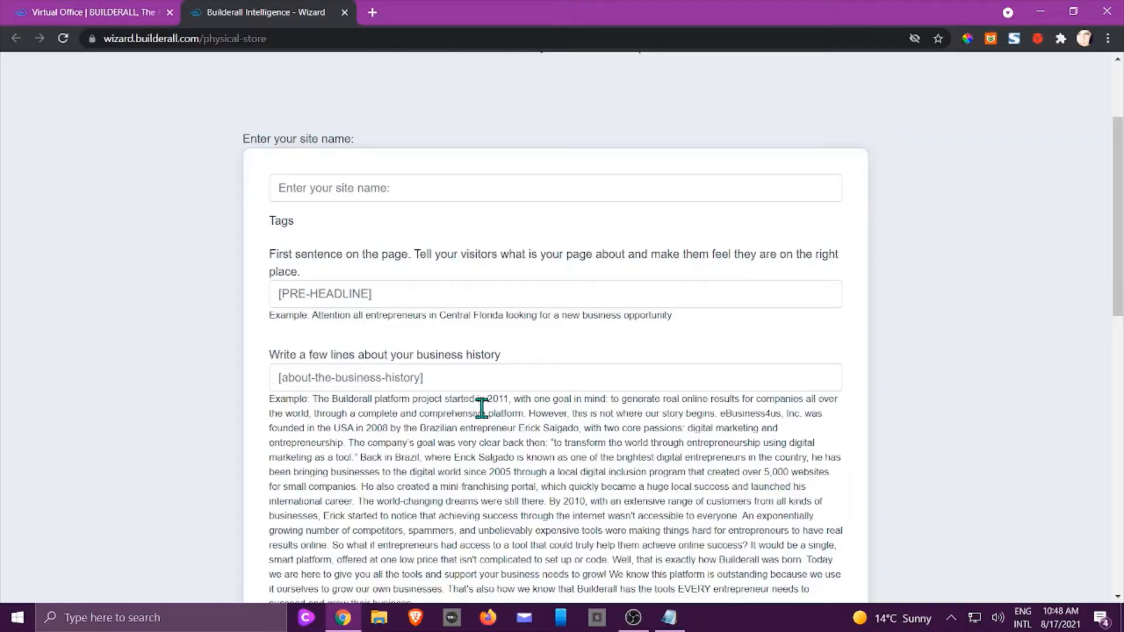
{"action": "scroll", "coordinate": [481, 408], "scroll_direction": "down", "scroll_amount": 7}
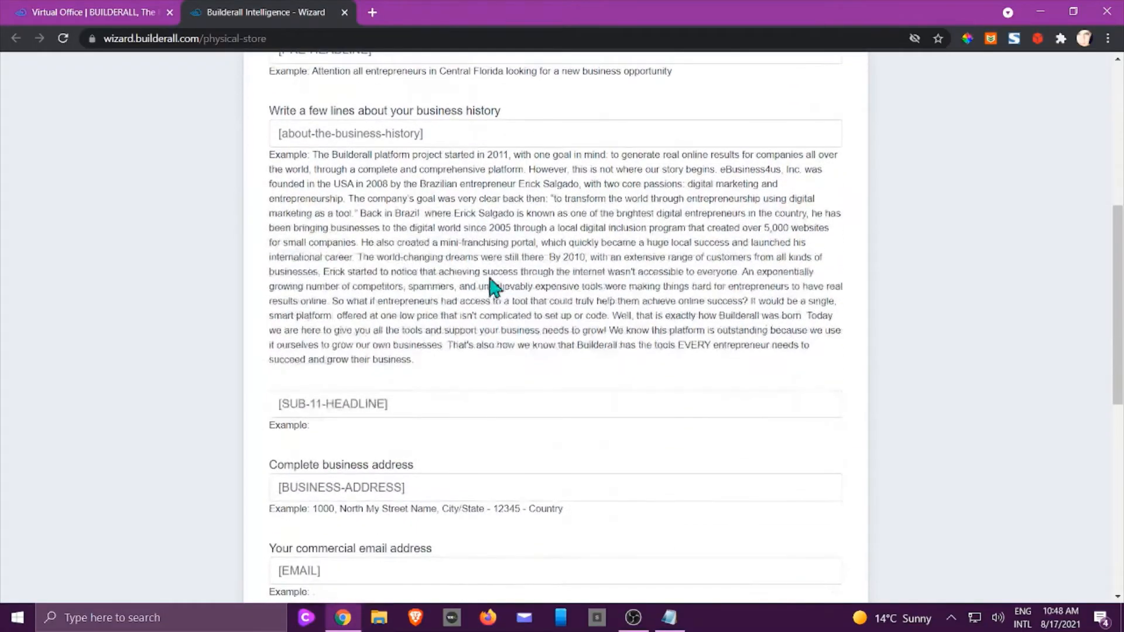
{"action": "scroll", "coordinate": [427, 402], "scroll_direction": "down", "scroll_amount": 2}
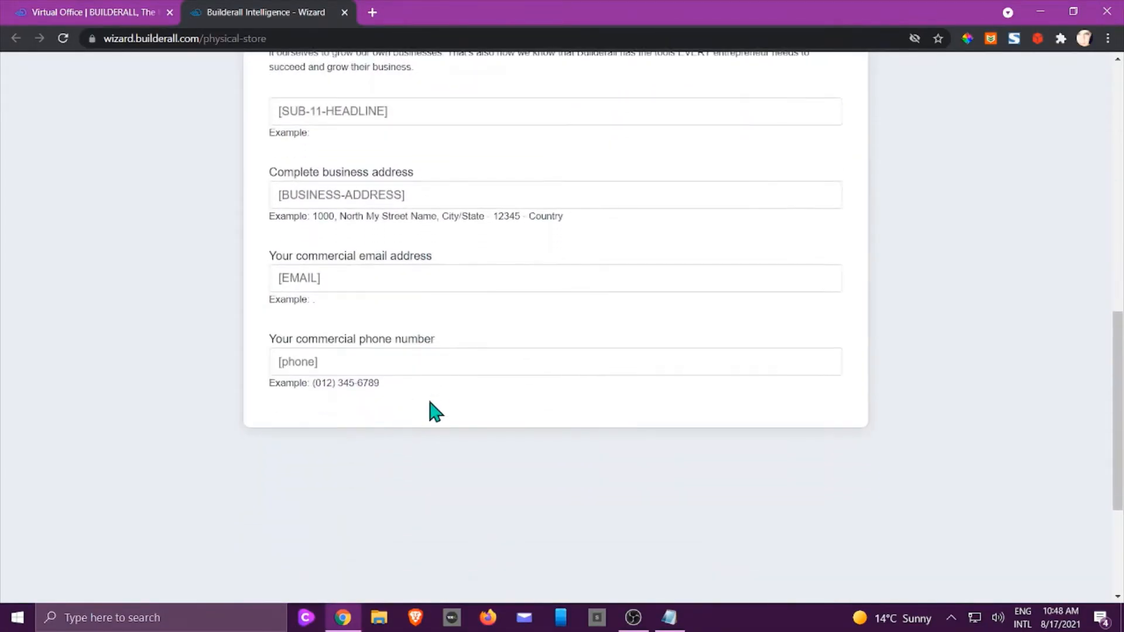
{"action": "scroll", "coordinate": [442, 407], "scroll_direction": "up", "scroll_amount": 3}
{"action": "scroll", "coordinate": [444, 406], "scroll_direction": "up", "scroll_amount": 5}
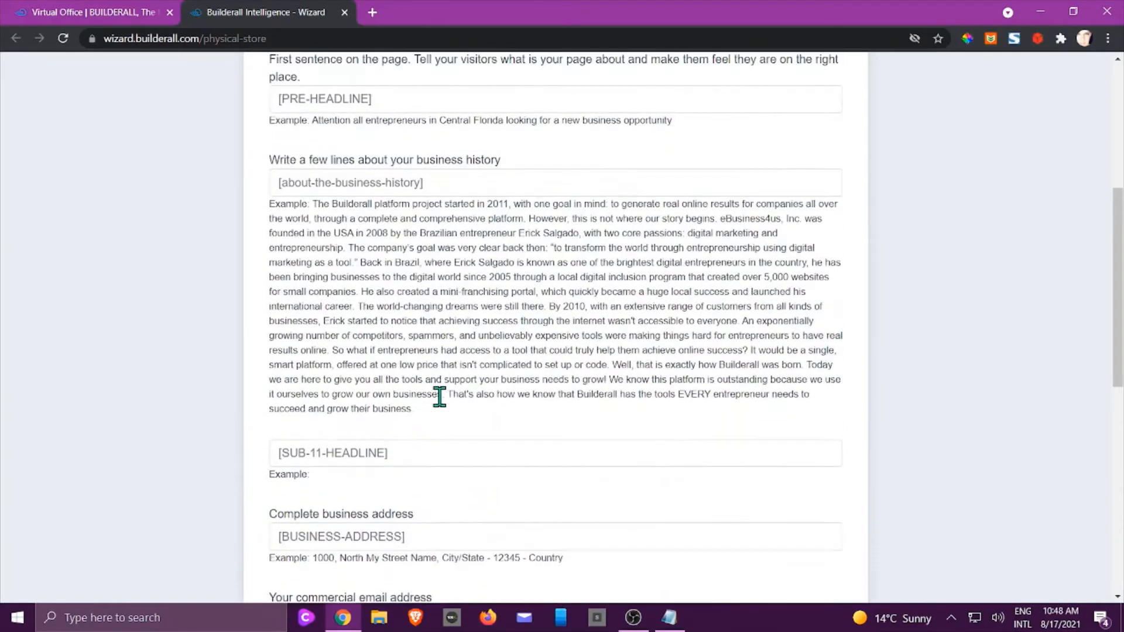
{"action": "scroll", "coordinate": [440, 397], "scroll_direction": "up", "scroll_amount": 1}
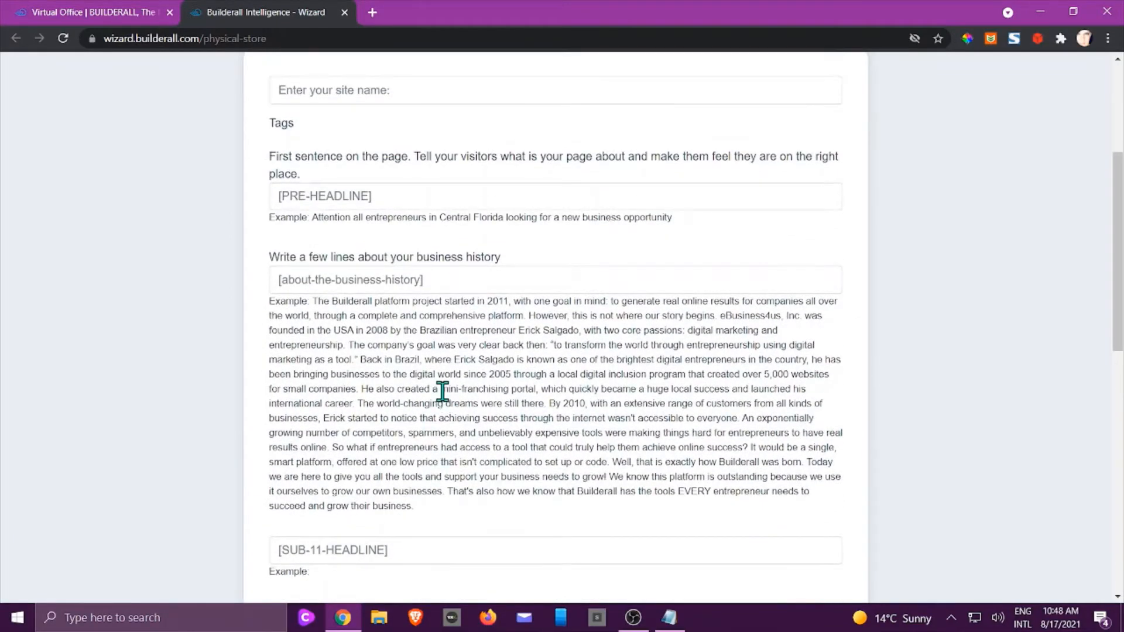
{"action": "scroll", "coordinate": [439, 395], "scroll_direction": "up", "scroll_amount": 1}
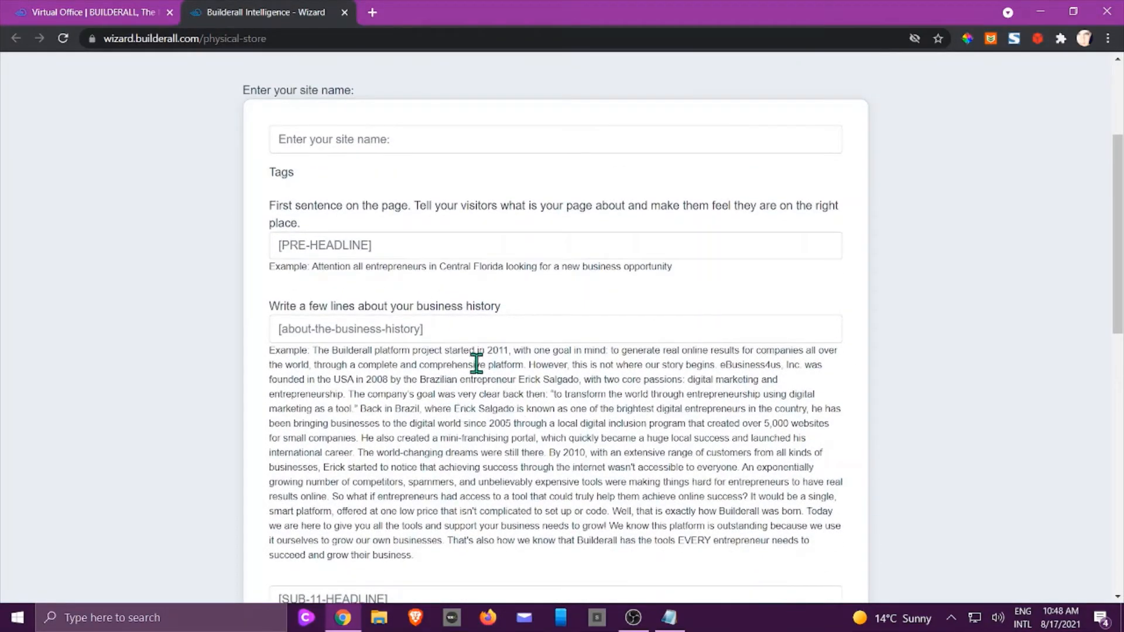
{"action": "scroll", "coordinate": [471, 350], "scroll_direction": "down", "scroll_amount": 5}
{"action": "scroll", "coordinate": [473, 347], "scroll_direction": "down", "scroll_amount": 8}
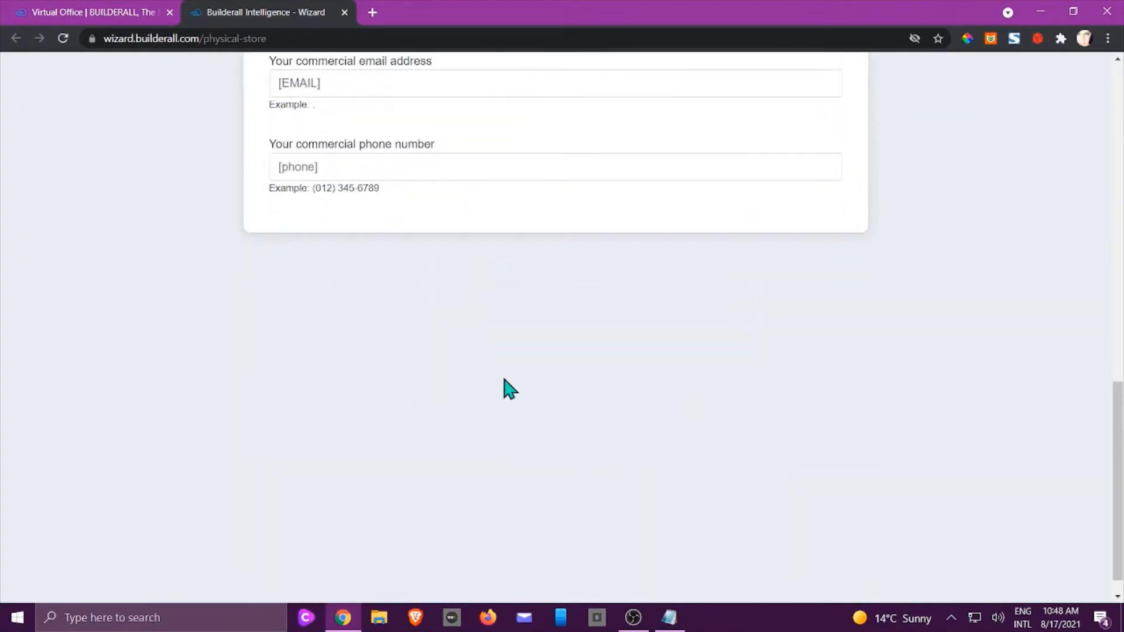
{"action": "scroll", "coordinate": [590, 380], "scroll_direction": "up", "scroll_amount": 12}
{"action": "scroll", "coordinate": [590, 371], "scroll_direction": "up", "scroll_amount": 3}
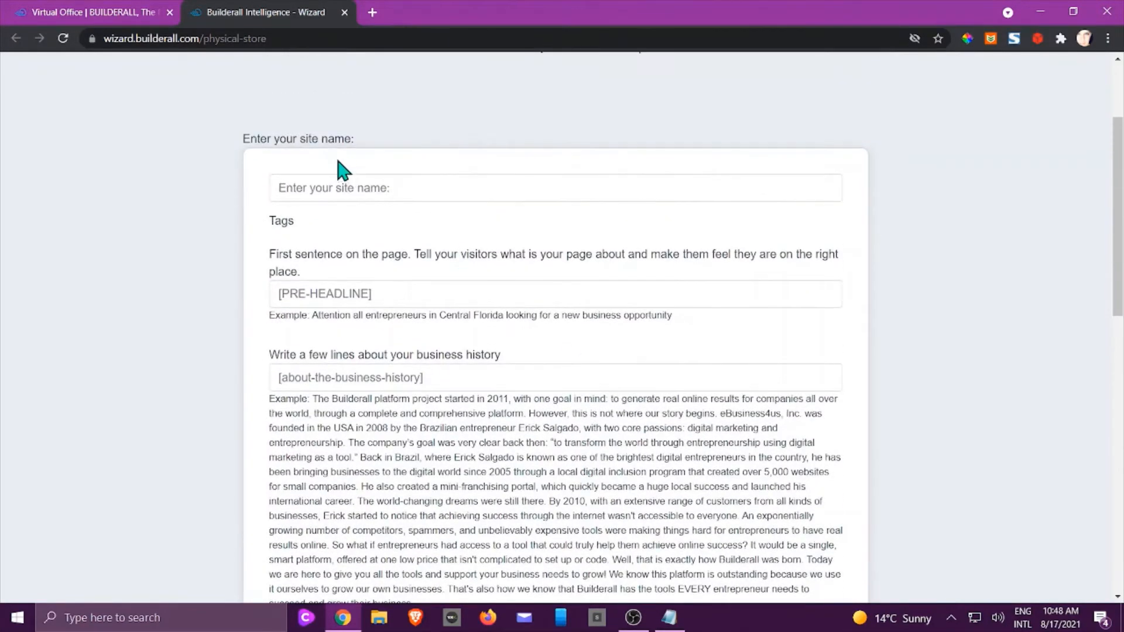
Enter MyStore as the site name and continue to product registration.
{"action": "left_click", "coordinate": [338, 187]}
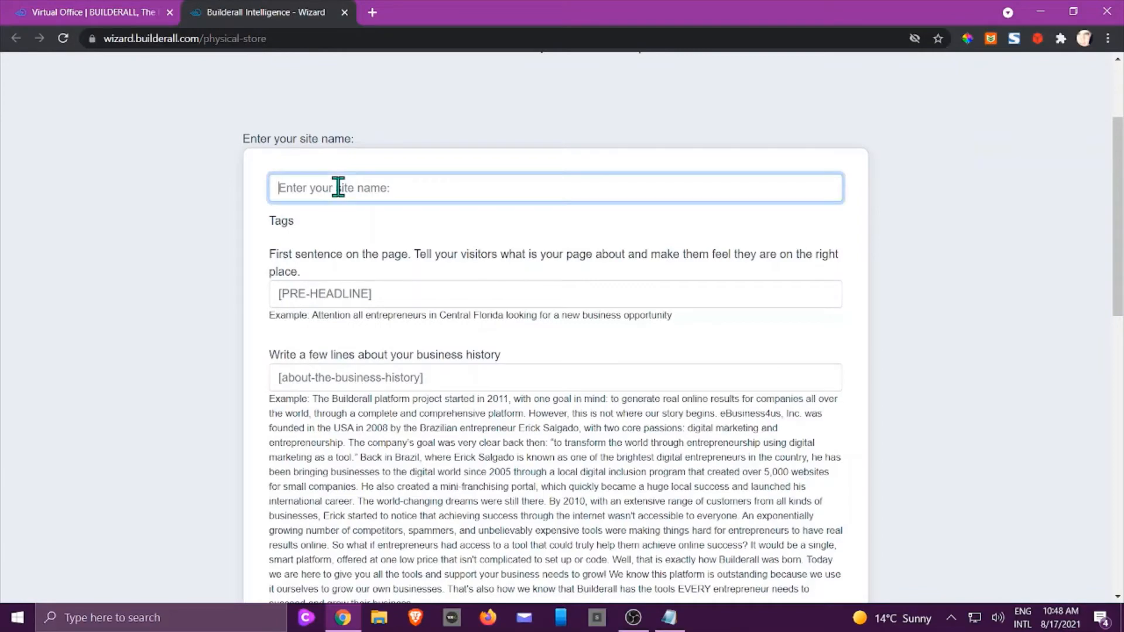
{"action": "type", "text": "MyStore"}
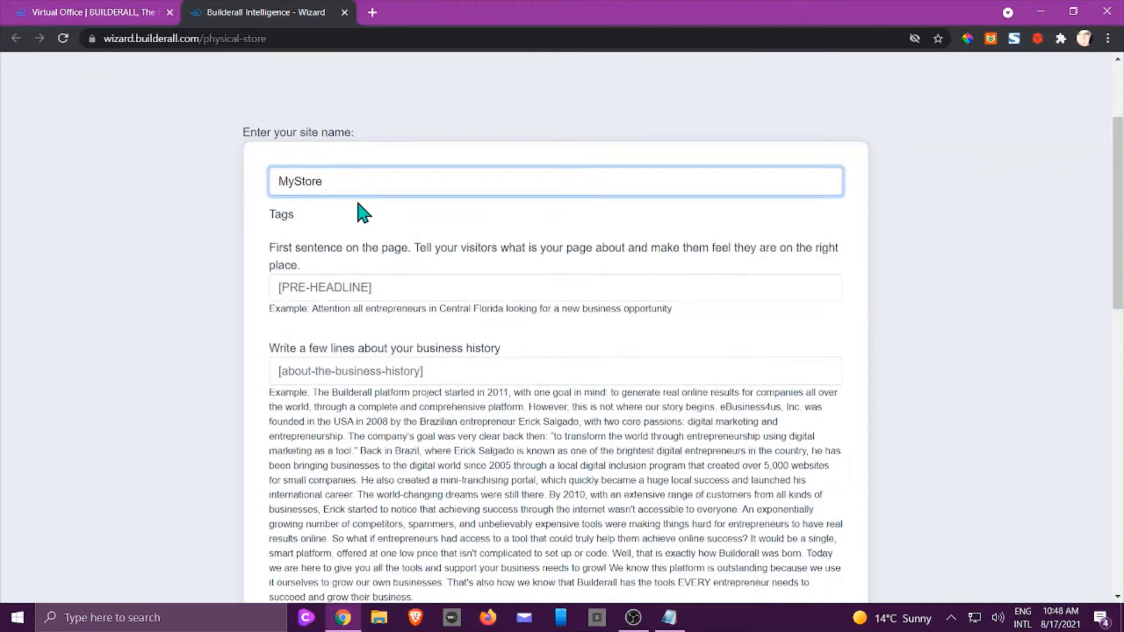
{"action": "scroll", "coordinate": [359, 213], "scroll_direction": "down", "scroll_amount": 12}
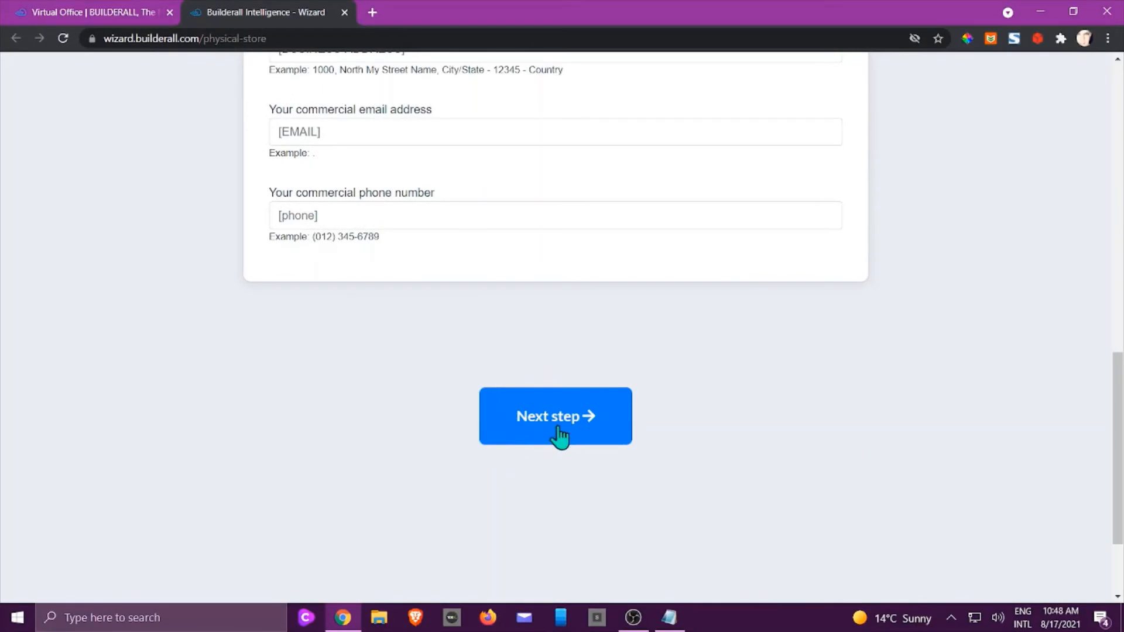
{"action": "left_click", "coordinate": [559, 436]}
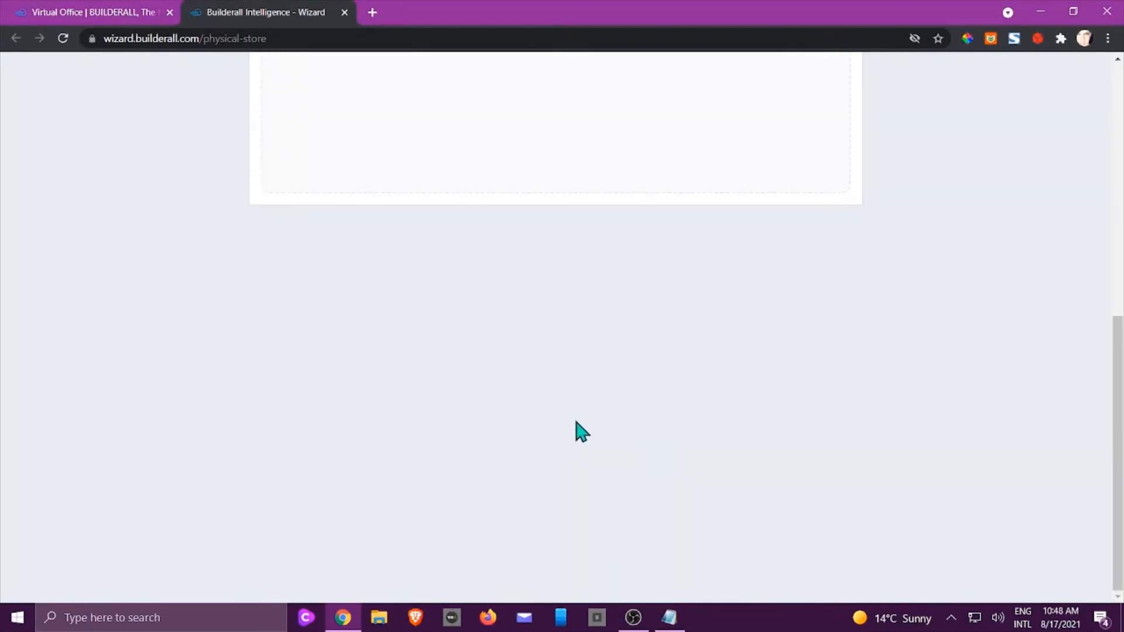
Register a product named Test priced at 1, with a description.
{"action": "scroll", "coordinate": [585, 415], "scroll_direction": "up", "scroll_amount": 6}
{"action": "scroll", "coordinate": [586, 414], "scroll_direction": "down", "scroll_amount": 1}
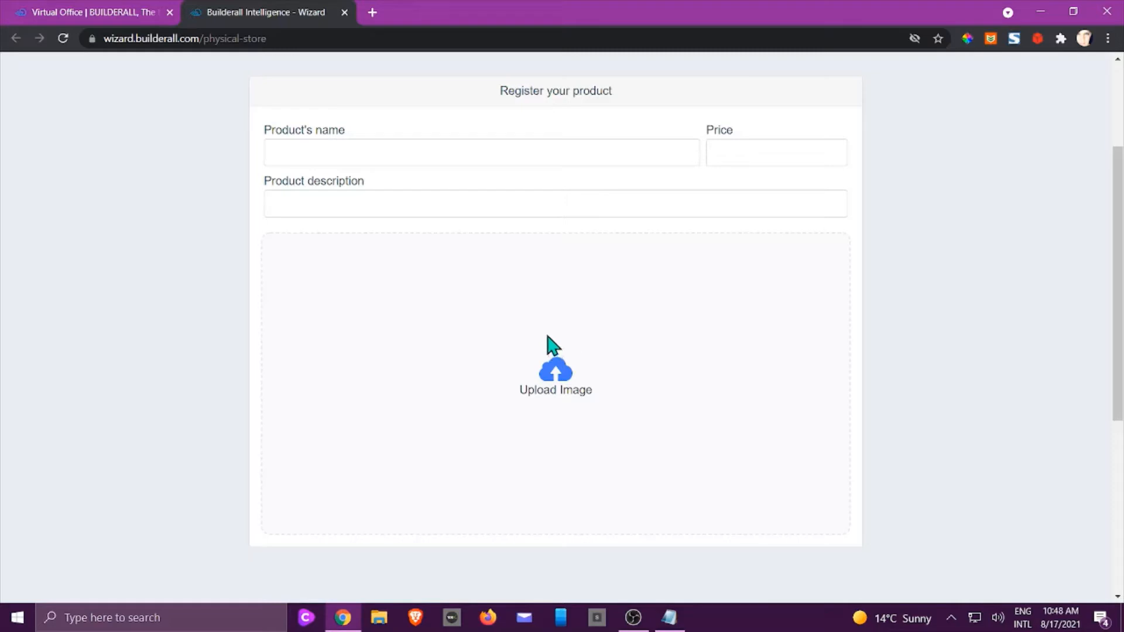
{"action": "left_click", "coordinate": [299, 153]}
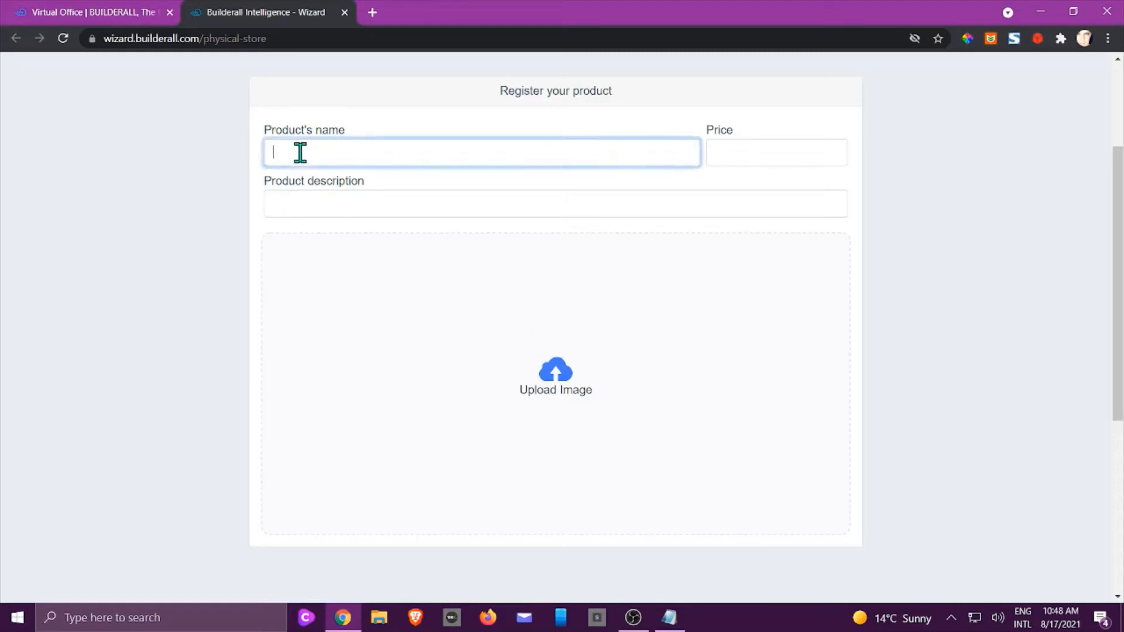
{"action": "type", "text": "Test"}
{"action": "left_click", "coordinate": [731, 164]}
{"action": "type", "text": "1"}
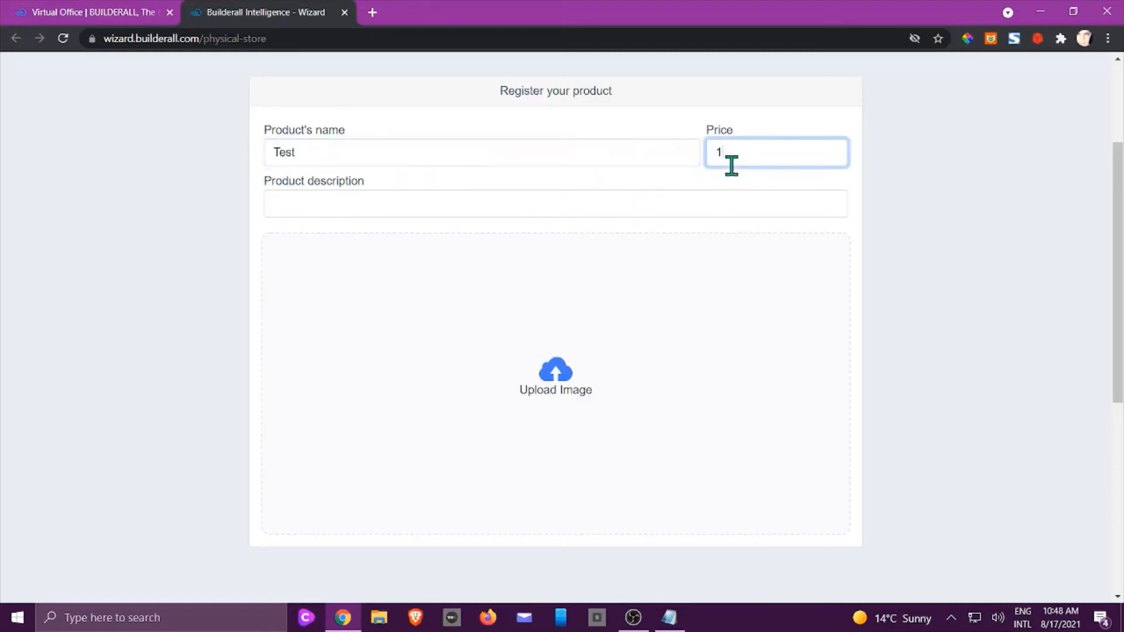
{"action": "left_click", "coordinate": [472, 198]}
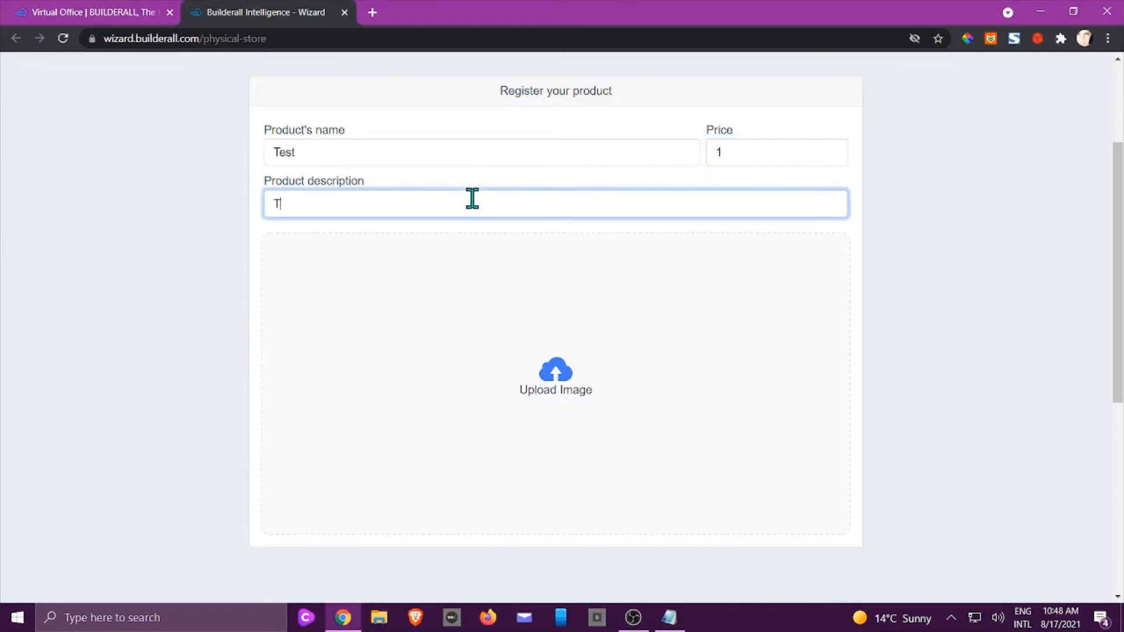
{"action": "scroll", "coordinate": [565, 398], "scroll_direction": "down", "scroll_amount": 3}
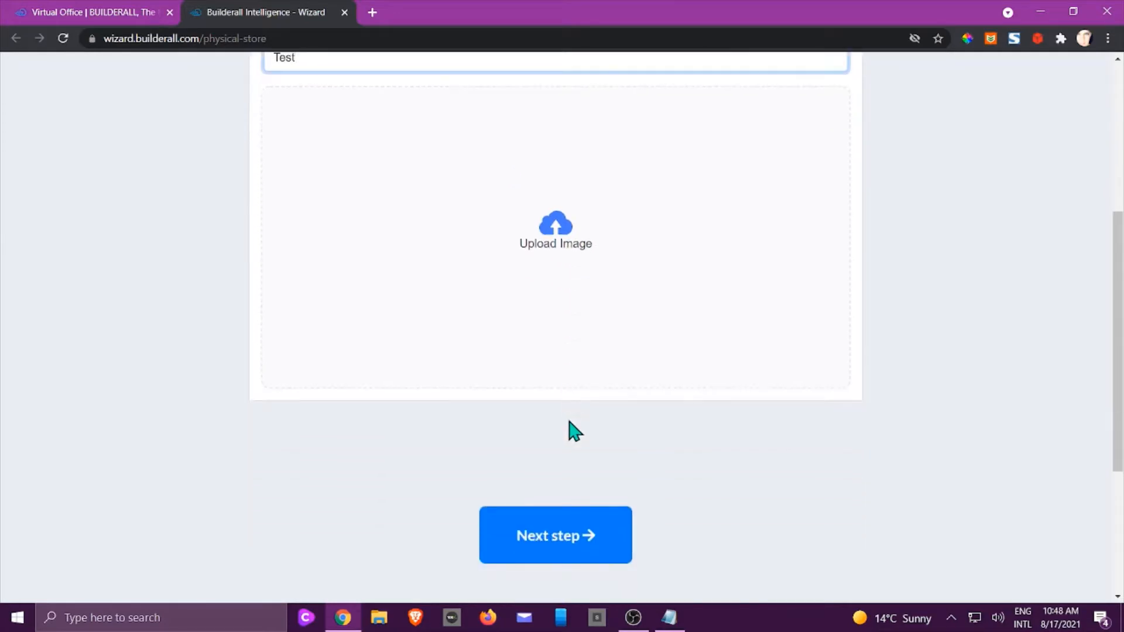
Confirm the store summary and create the MyStore store.
{"action": "left_click", "coordinate": [551, 536]}
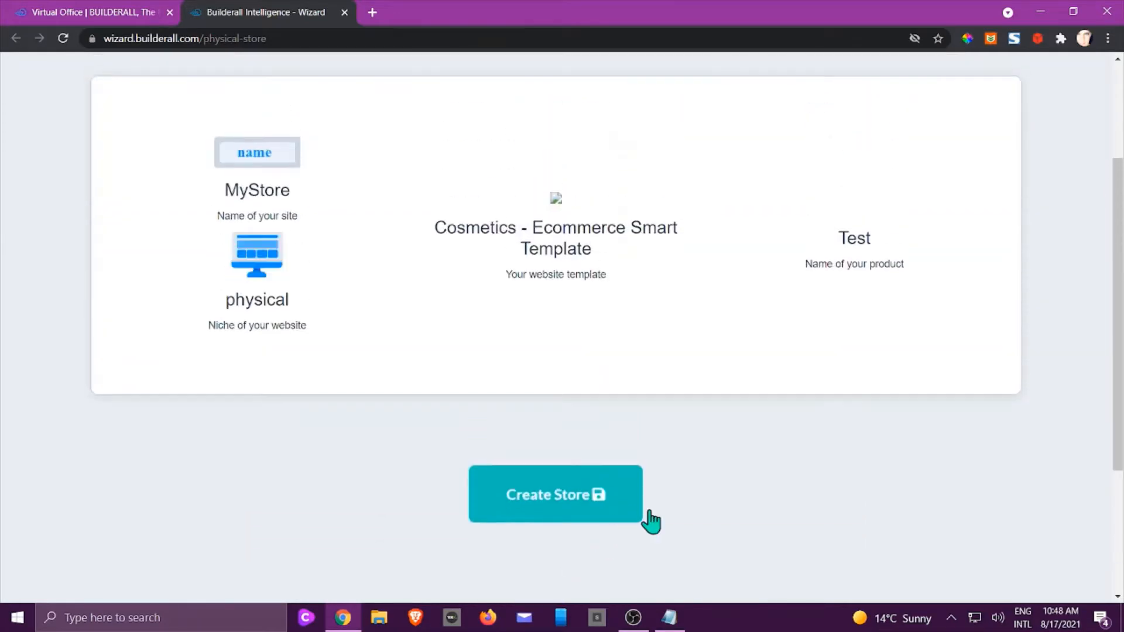
{"action": "left_click", "coordinate": [545, 512]}
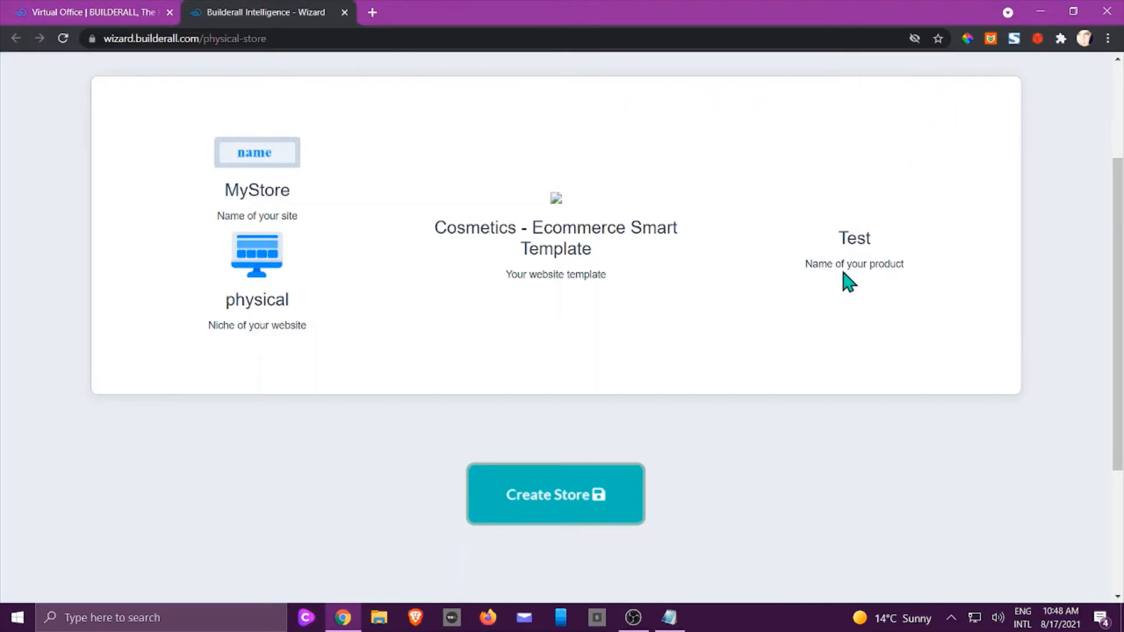
{"action": "scroll", "coordinate": [846, 275], "scroll_direction": "up", "scroll_amount": 2}
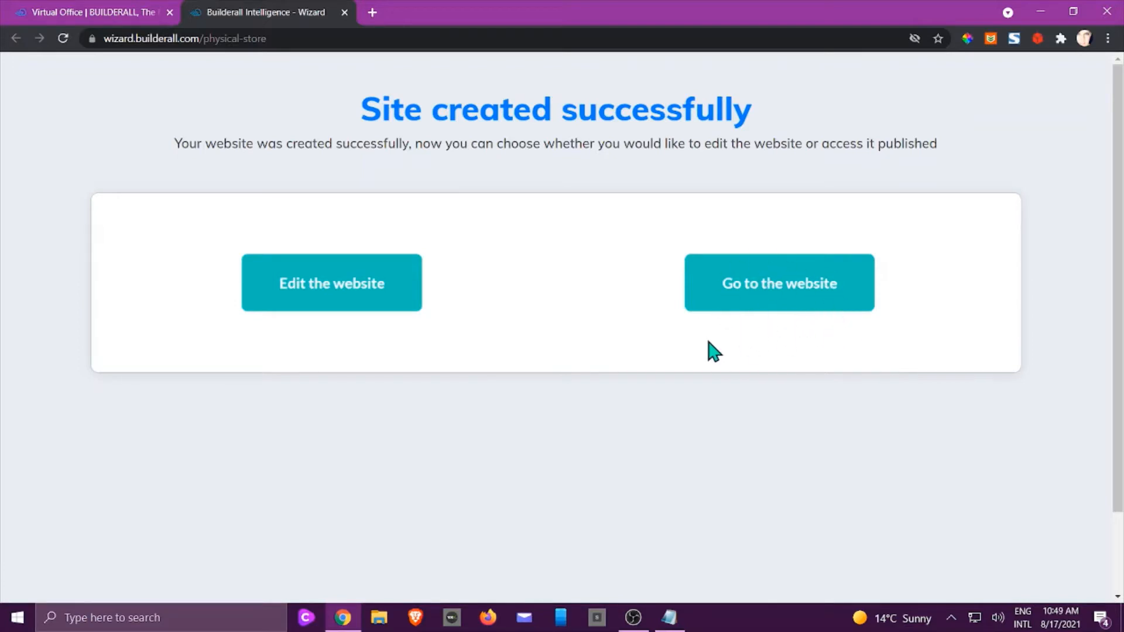
Open the HOME page in the editor in a new tab, then return to the MyStore page list.
{"action": "left_click", "coordinate": [334, 283]}
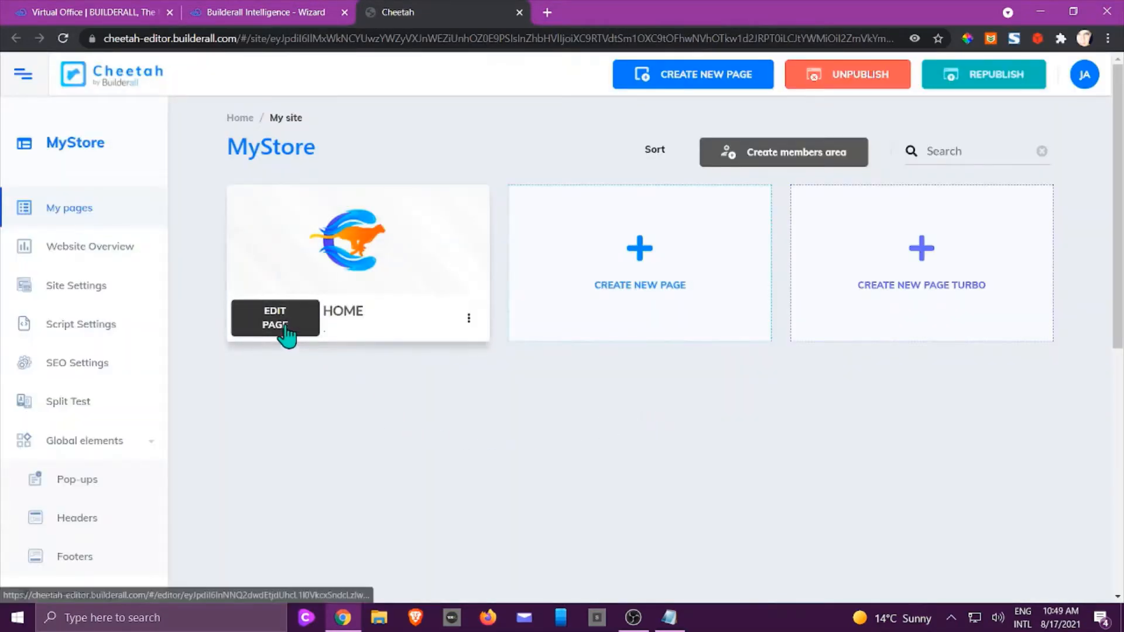
{"action": "left_click", "coordinate": [287, 337]}
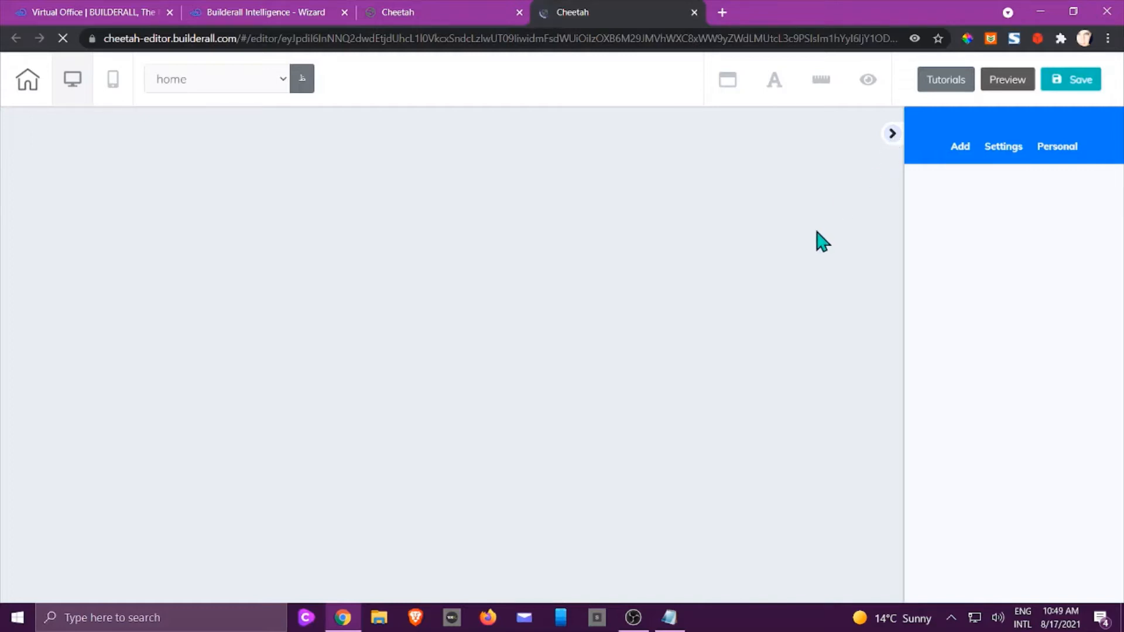
{"action": "left_click", "coordinate": [413, 15]}
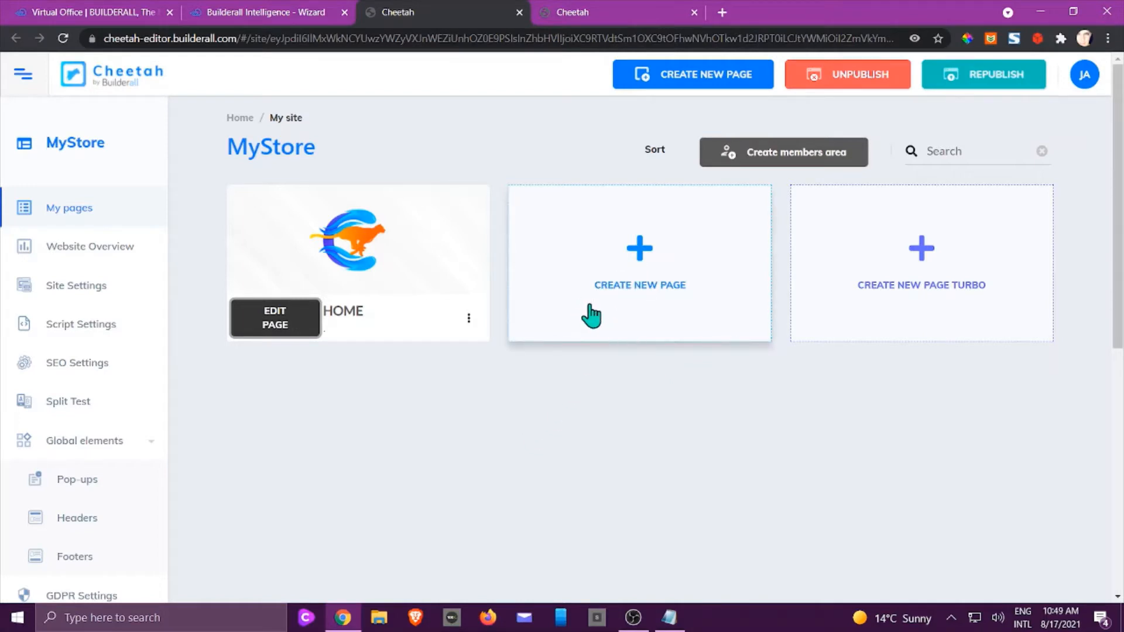
Create a new page with name, title and description set to Thank You.
{"action": "left_click", "coordinate": [635, 250]}
{"action": "scroll", "coordinate": [654, 406], "scroll_direction": "down", "scroll_amount": 2}
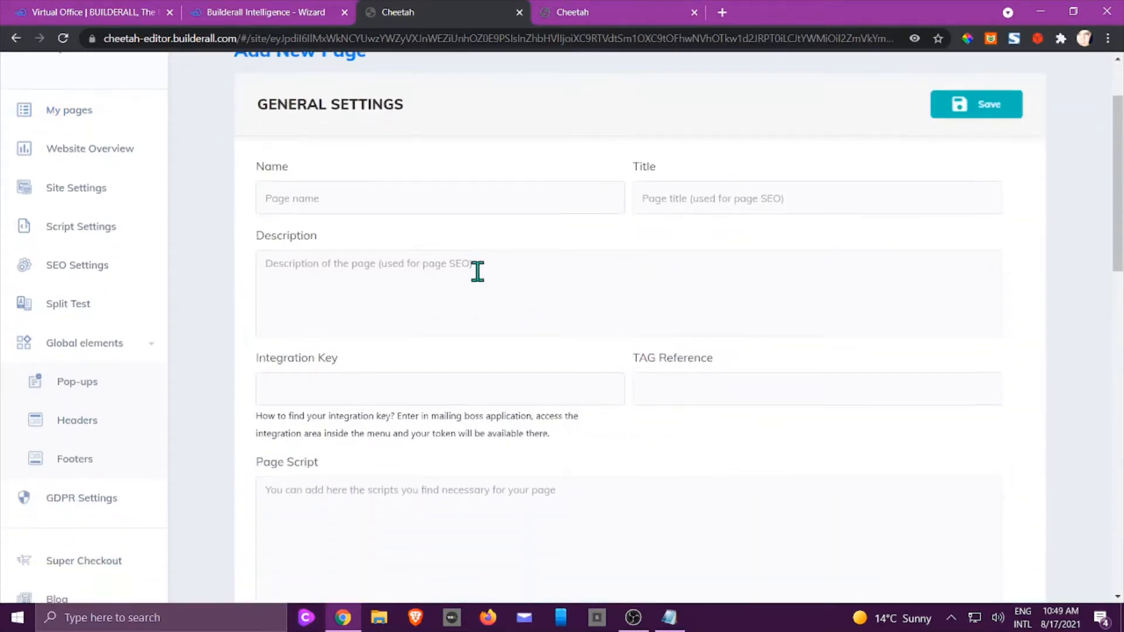
{"action": "left_click", "coordinate": [434, 194]}
{"action": "type", "text": "Thank You"}
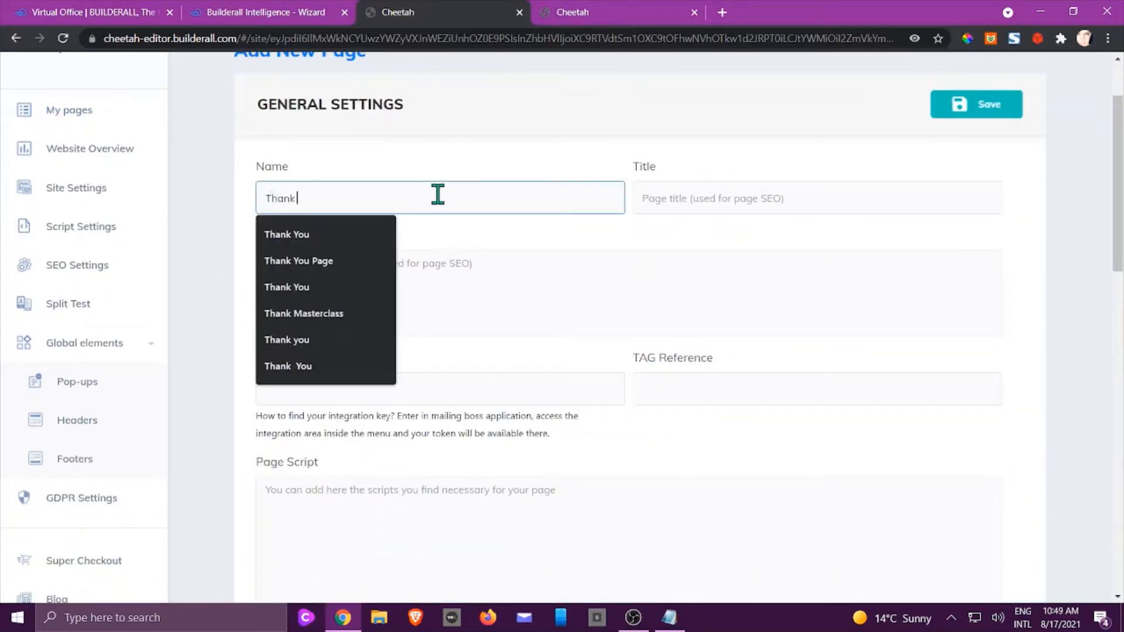
{"action": "key", "text": "Tab"}
{"action": "type", "text": "Thank You"}
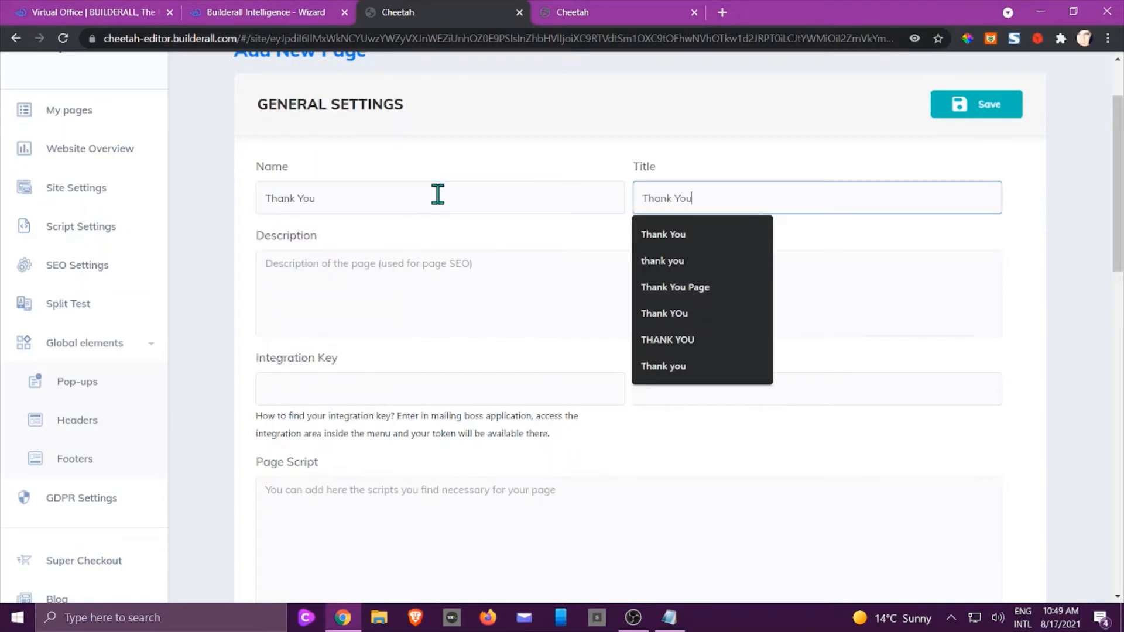
{"action": "key", "text": "Tab"}
{"action": "type", "text": "T"}
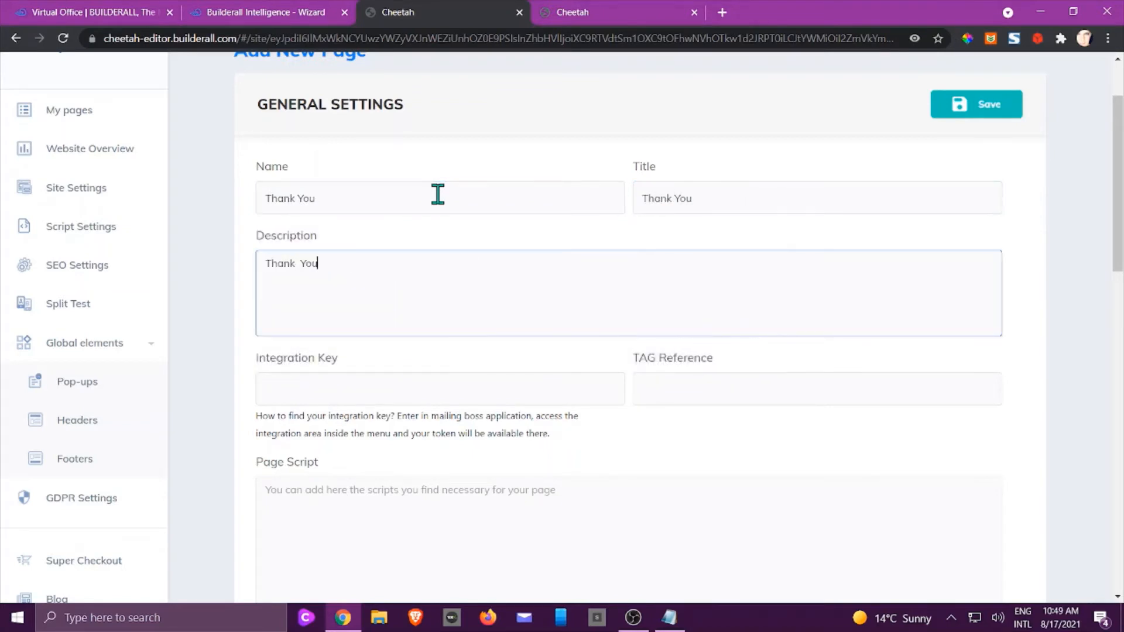
Save the Thank You page and return to the home page editor with a widened canvas.
{"action": "scroll", "coordinate": [692, 273], "scroll_direction": "up", "scroll_amount": 2}
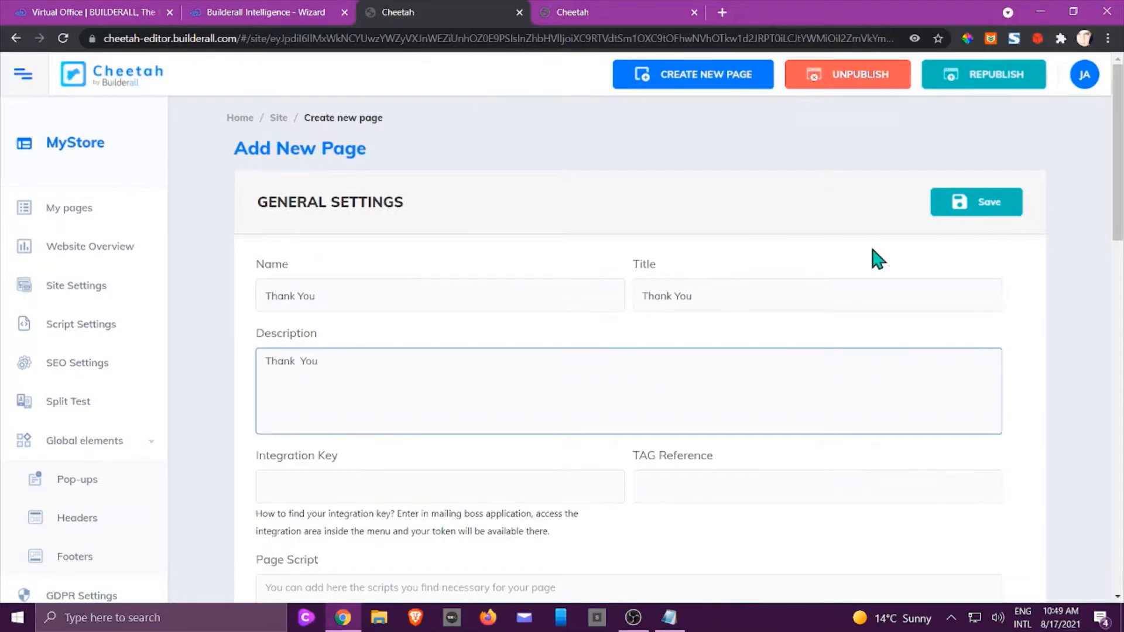
{"action": "left_click", "coordinate": [977, 205]}
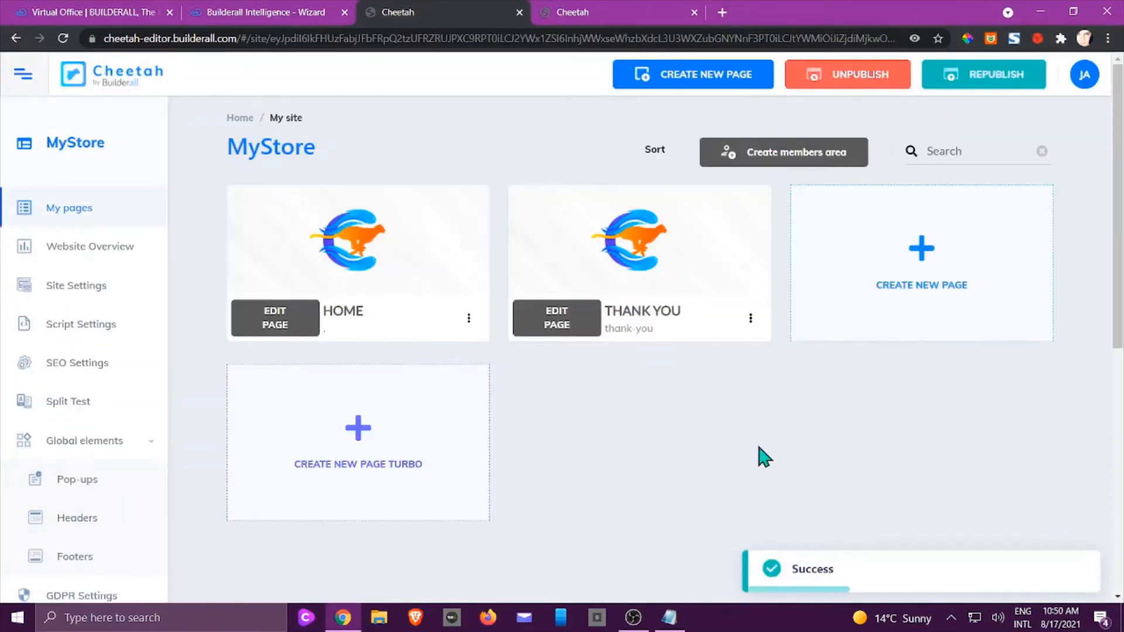
{"action": "left_click", "coordinate": [602, 13]}
{"action": "left_click", "coordinate": [891, 135]}
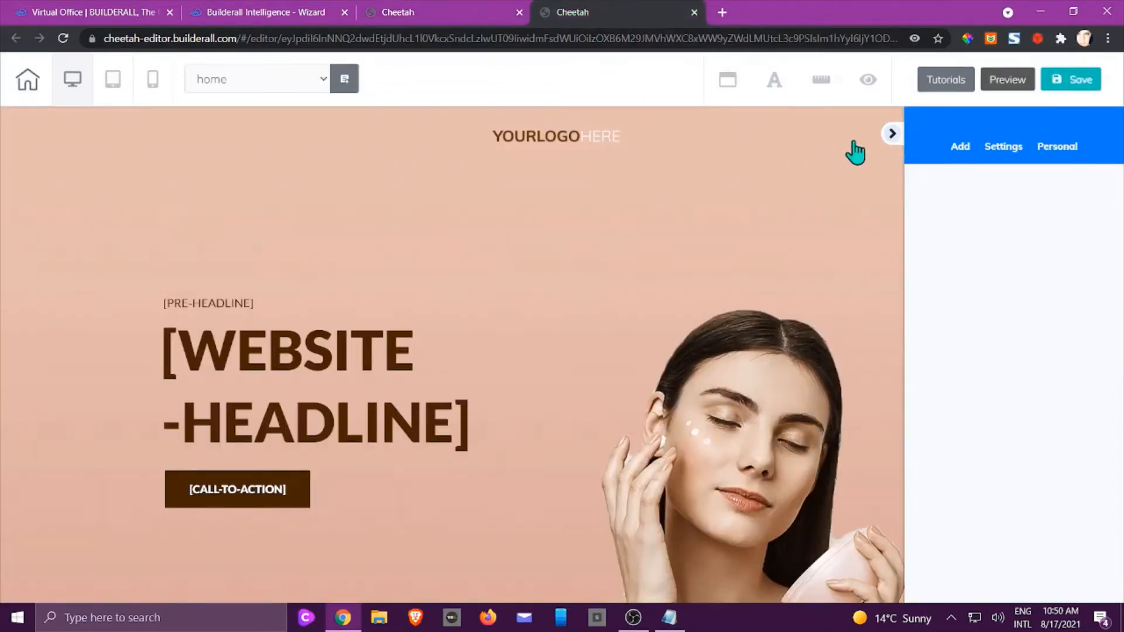
Delete the [PRE-HEADLINE] text from the hero banner.
{"action": "scroll", "coordinate": [527, 228], "scroll_direction": "down", "scroll_amount": 3}
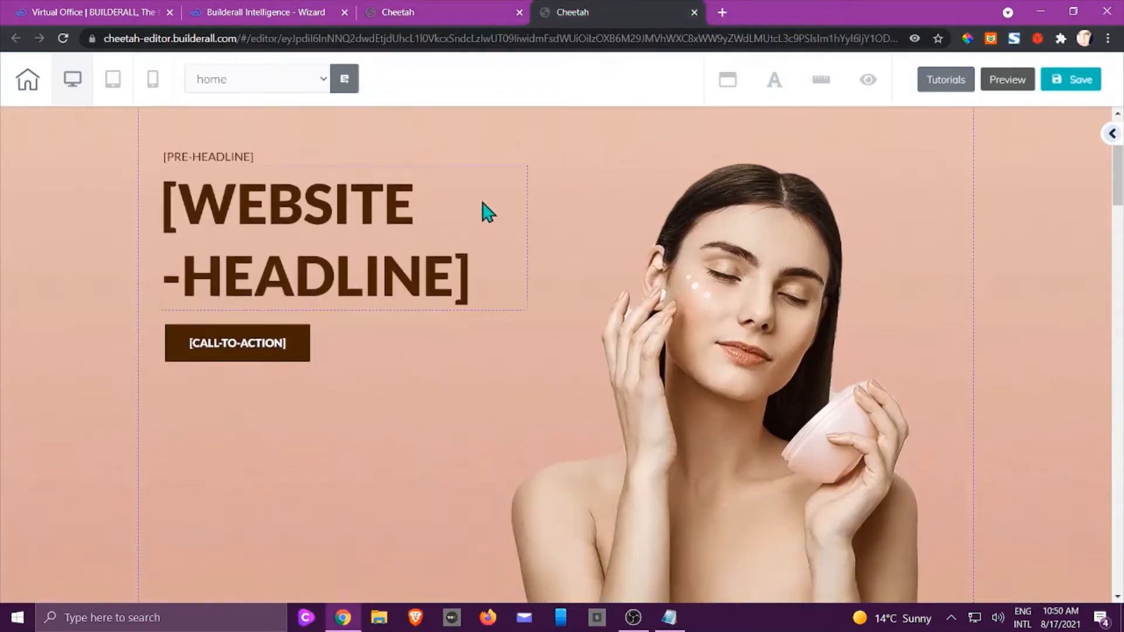
{"action": "scroll", "coordinate": [410, 193], "scroll_direction": "up", "scroll_amount": 2}
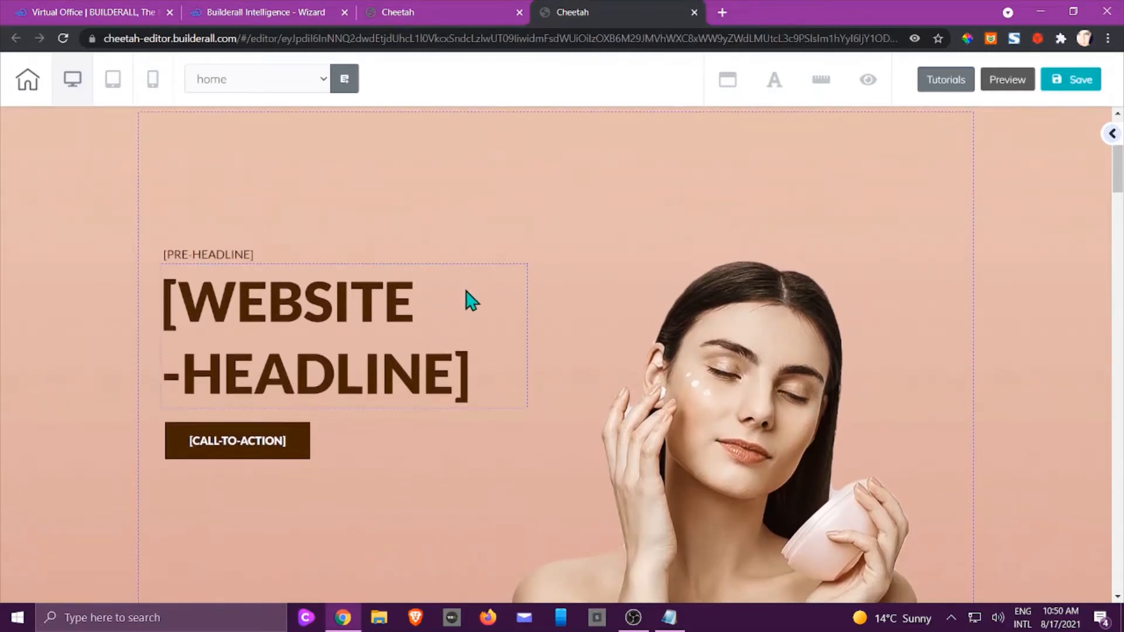
{"action": "left_click", "coordinate": [512, 281]}
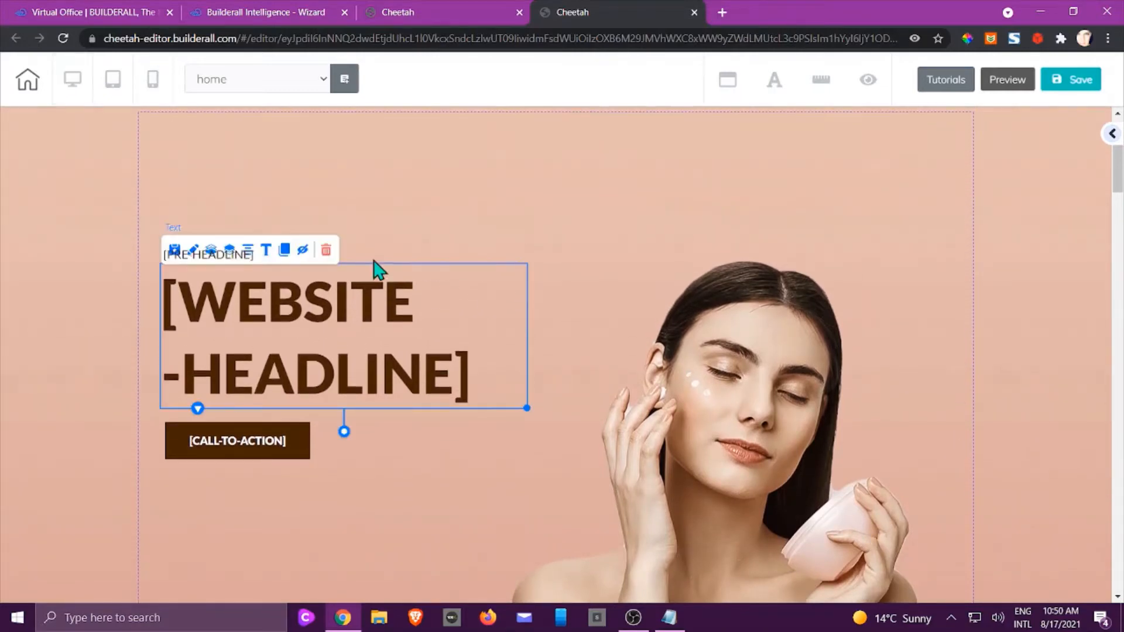
{"action": "left_click", "coordinate": [331, 255]}
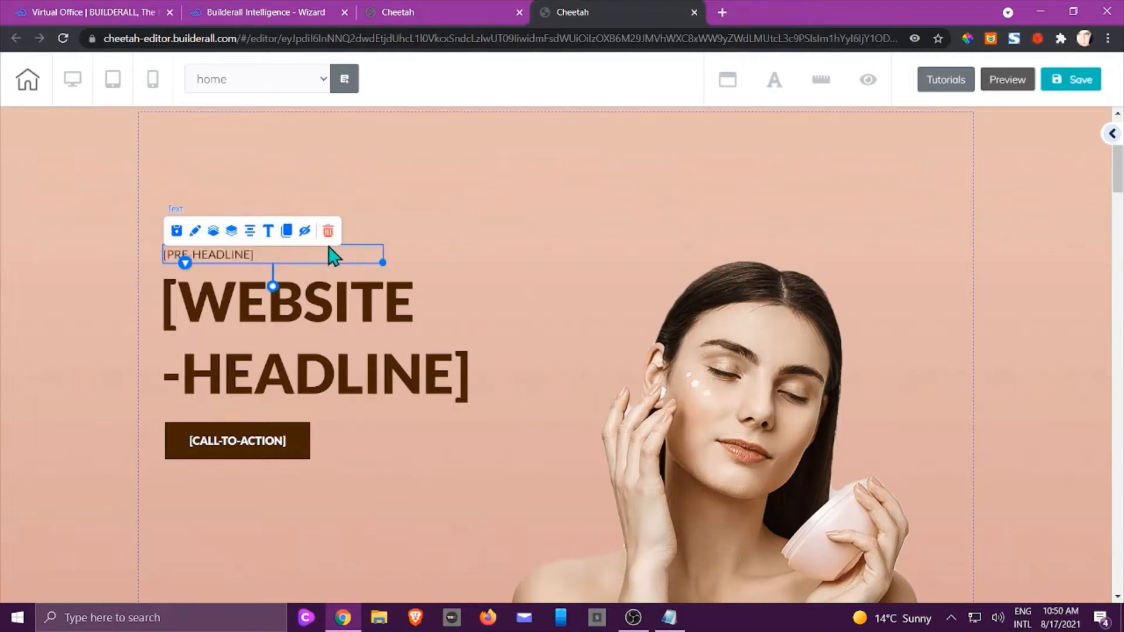
{"action": "left_click", "coordinate": [328, 232]}
{"action": "left_click", "coordinate": [654, 375]}
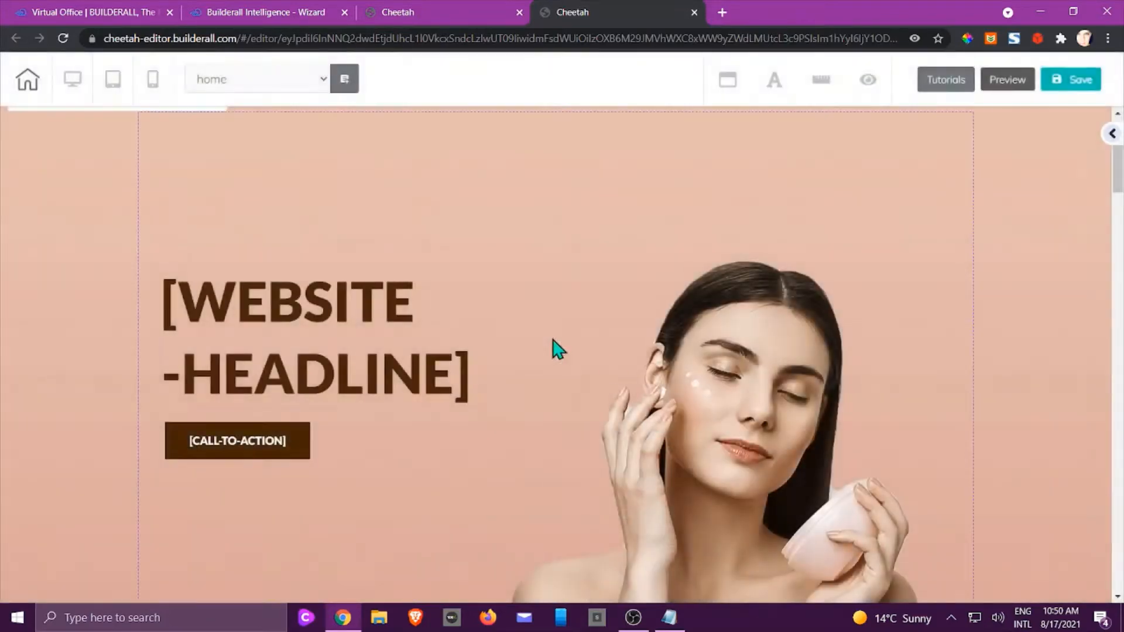
Delete the [WEBSITE-HEADLINE] text from the hero banner as well.
{"action": "left_click", "coordinate": [403, 301]}
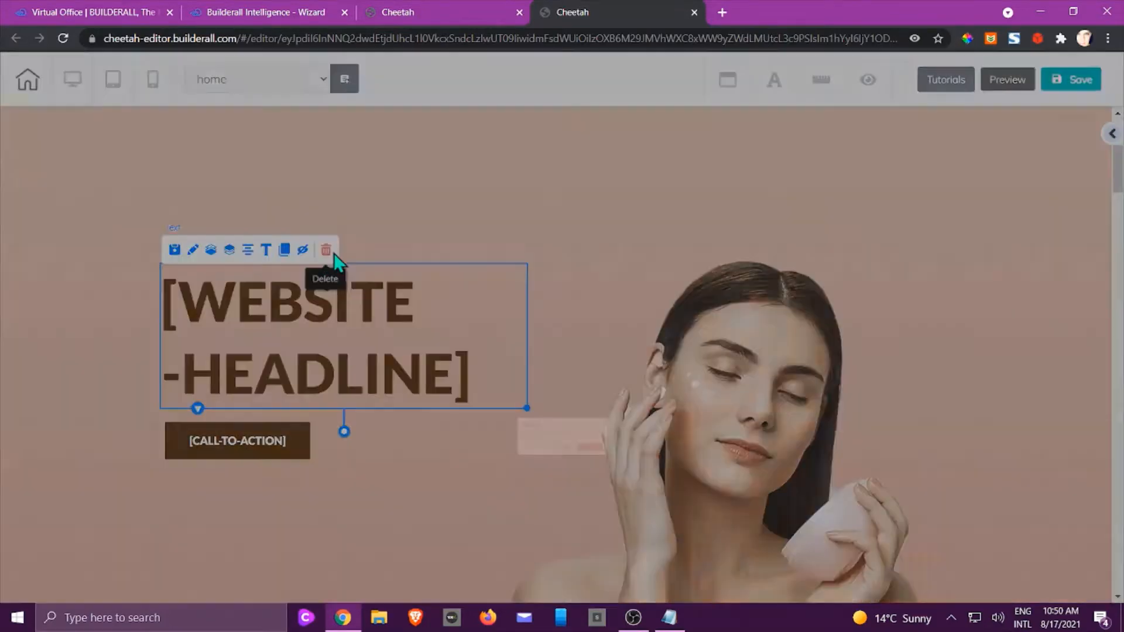
{"action": "left_click", "coordinate": [326, 250]}
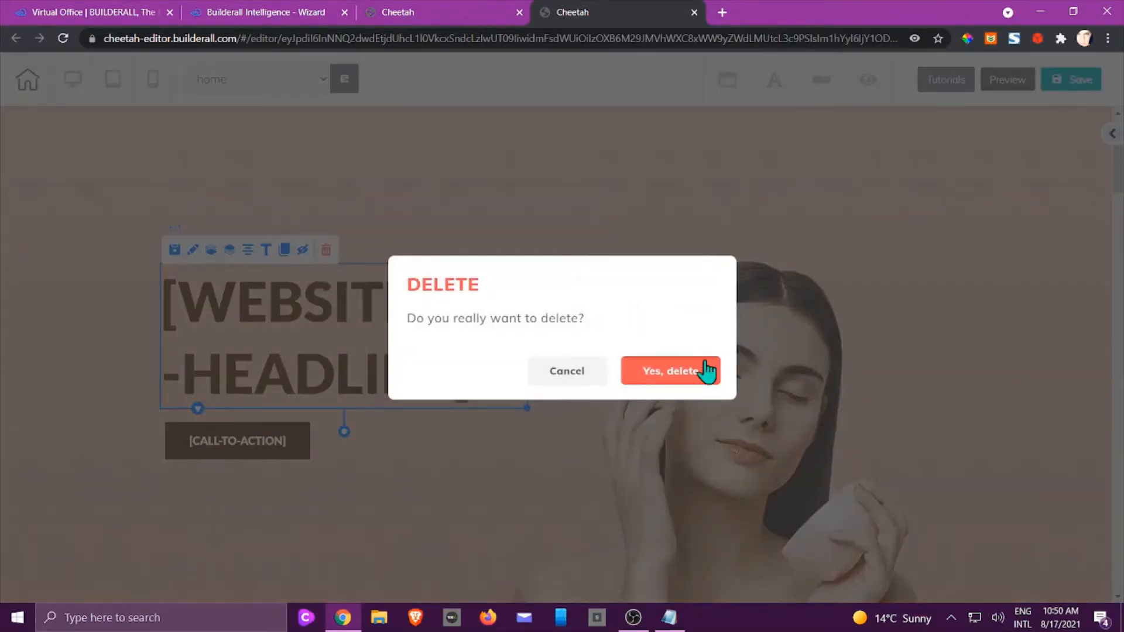
{"action": "left_click", "coordinate": [681, 378]}
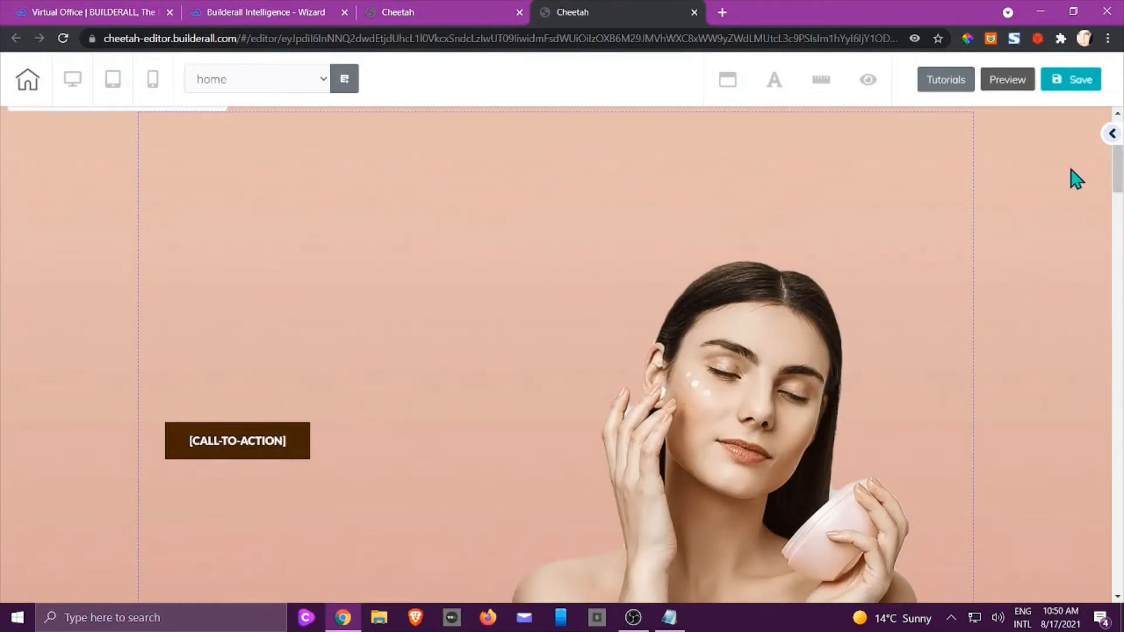
{"action": "scroll", "coordinate": [764, 271], "scroll_direction": "down", "scroll_amount": 8}
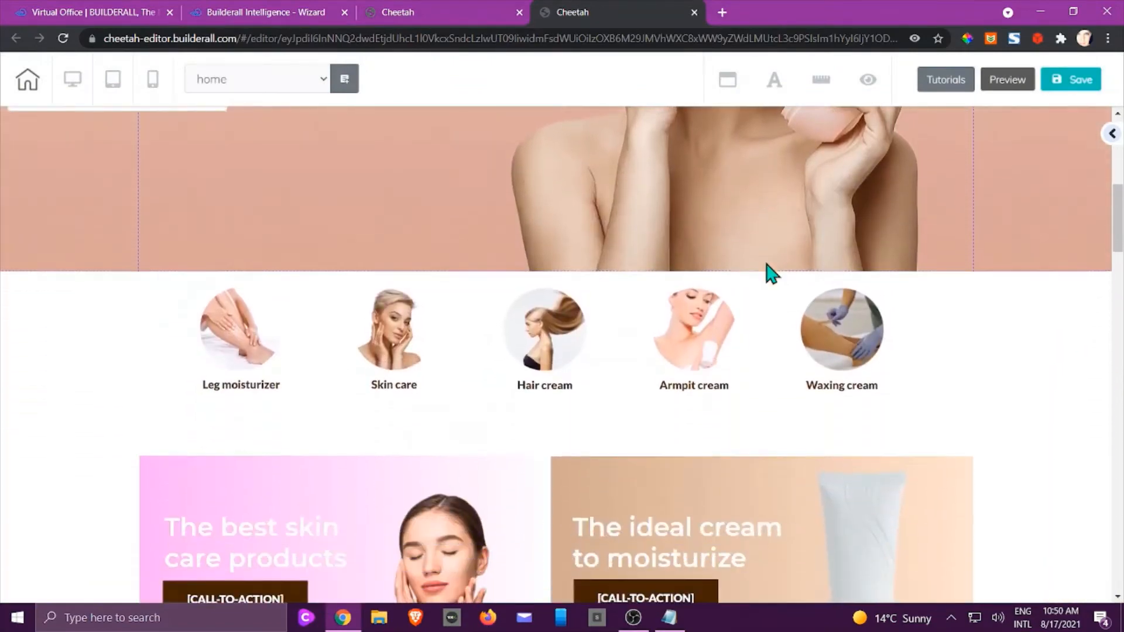
Delete the product-template iframe below the wax banner.
{"action": "scroll", "coordinate": [767, 271], "scroll_direction": "down", "scroll_amount": 6}
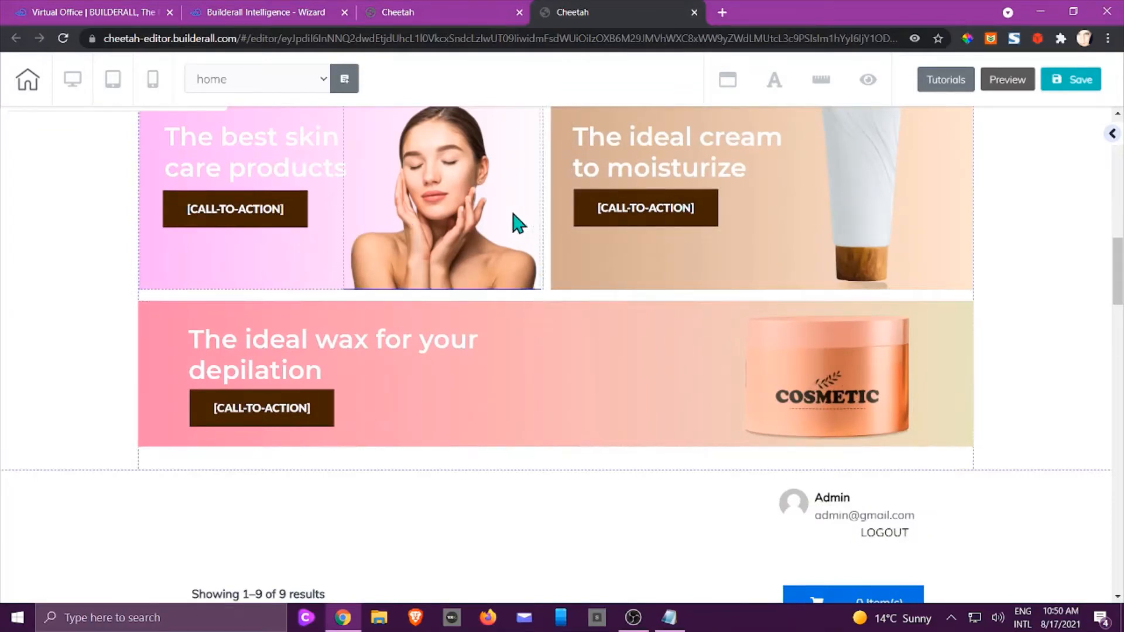
{"action": "scroll", "coordinate": [471, 395], "scroll_direction": "down", "scroll_amount": 2}
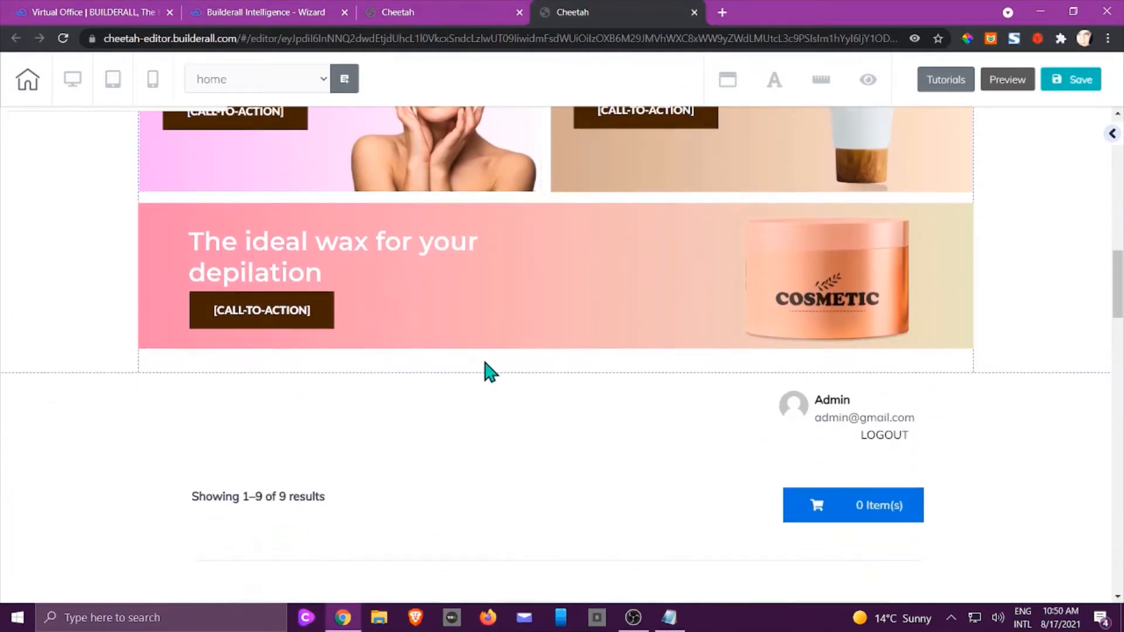
{"action": "scroll", "coordinate": [527, 328], "scroll_direction": "down", "scroll_amount": 5}
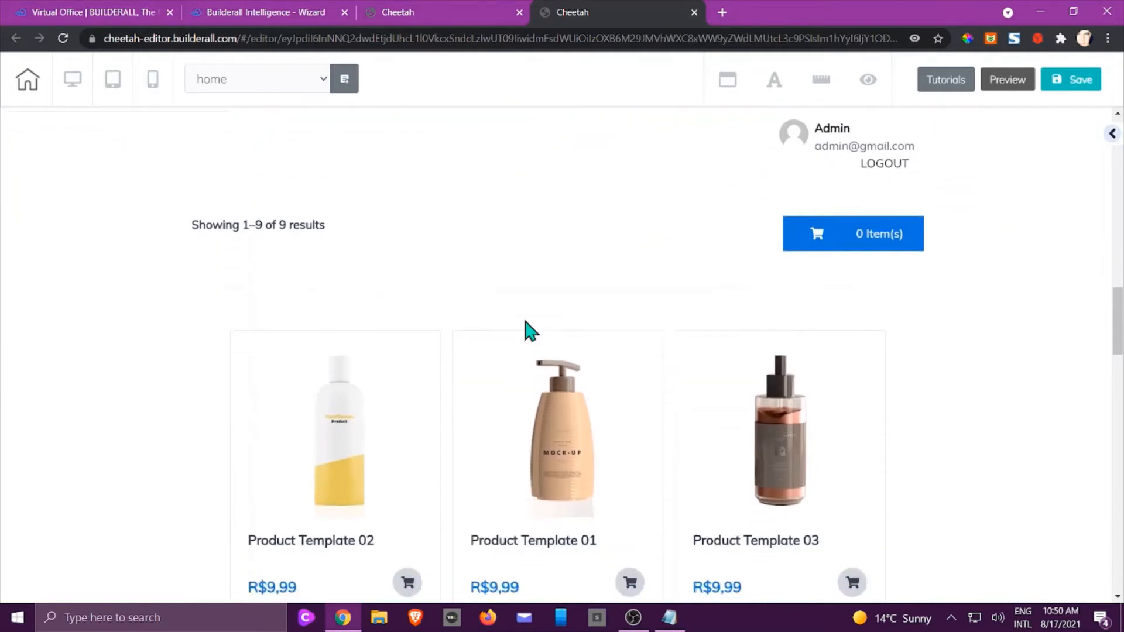
{"action": "scroll", "coordinate": [522, 307], "scroll_direction": "down", "scroll_amount": 1}
{"action": "scroll", "coordinate": [569, 422], "scroll_direction": "down", "scroll_amount": 1}
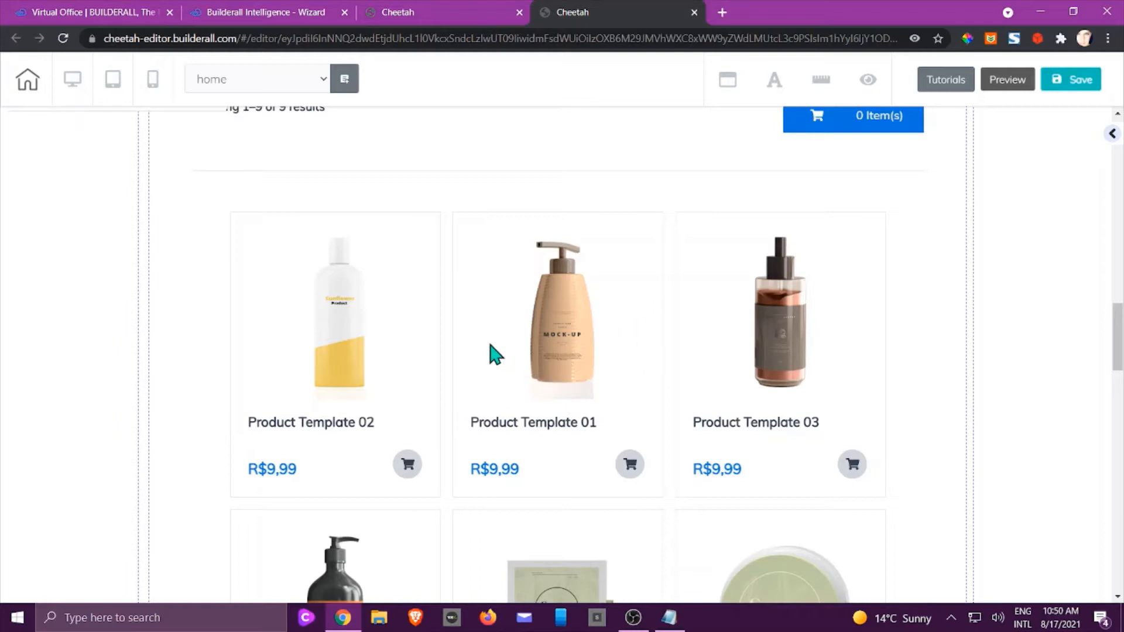
{"action": "scroll", "coordinate": [447, 389], "scroll_direction": "up", "scroll_amount": 5}
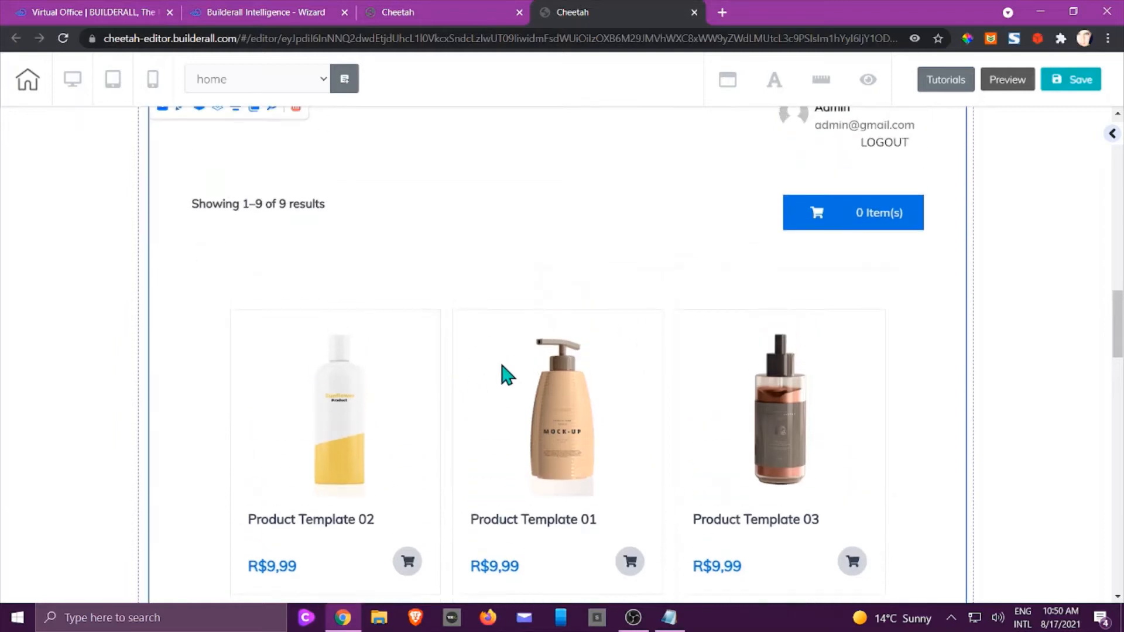
{"action": "left_click", "coordinate": [296, 252]}
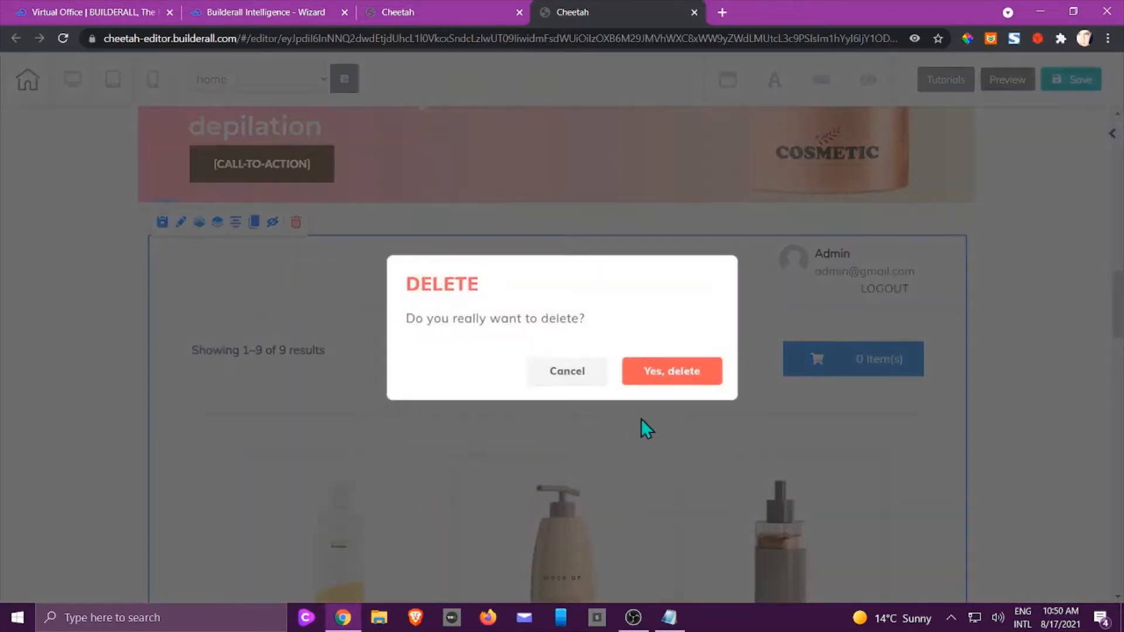
{"action": "left_click", "coordinate": [674, 380]}
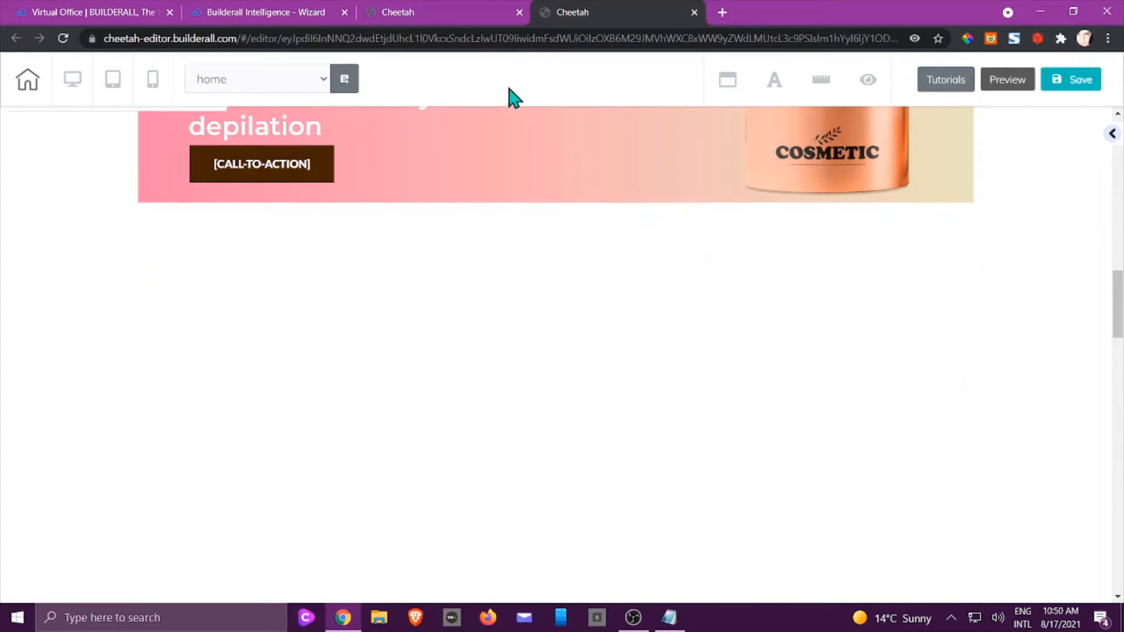
Back on the Cheetah dashboard tab, open Super Checkout for the MyStore site.
{"action": "left_click", "coordinate": [406, 15]}
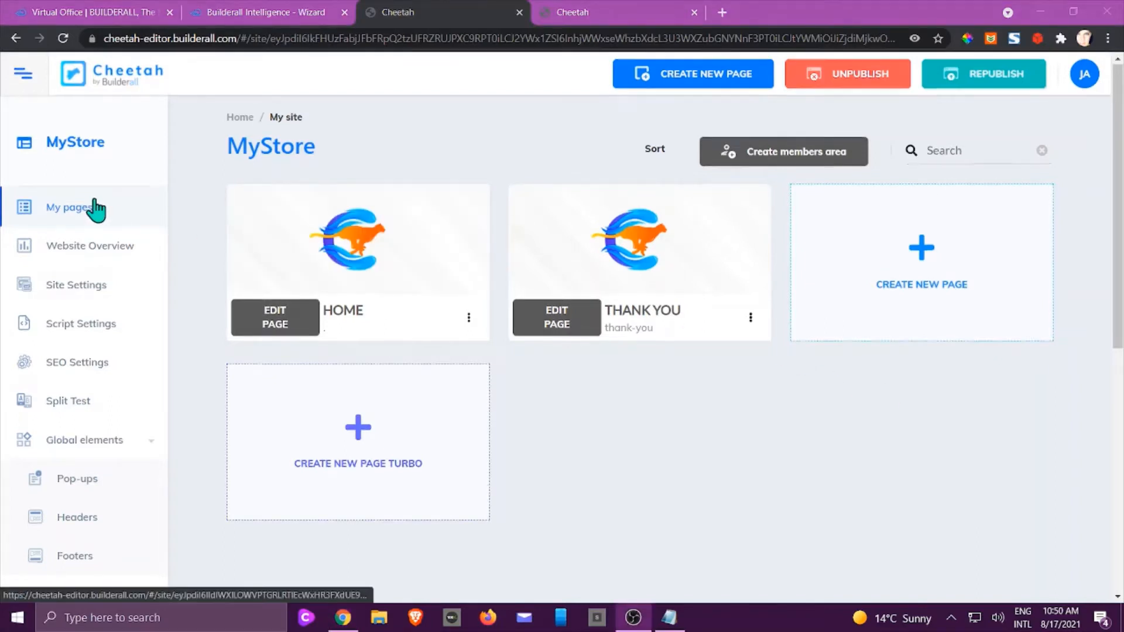
{"action": "scroll", "coordinate": [96, 212], "scroll_direction": "down", "scroll_amount": 4}
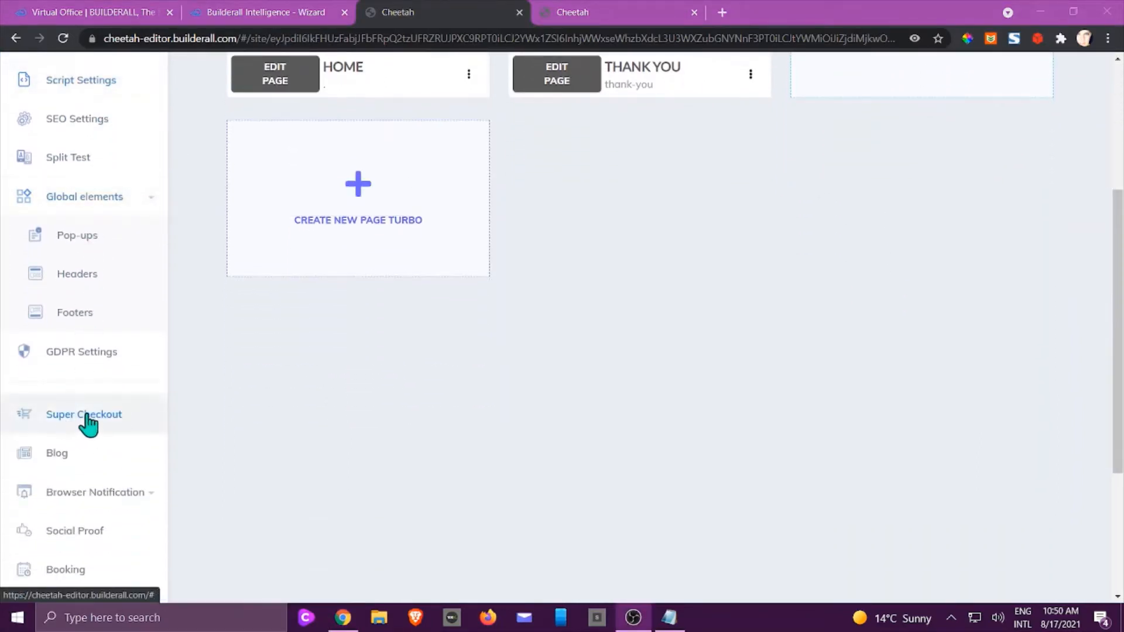
{"action": "left_click", "coordinate": [85, 416]}
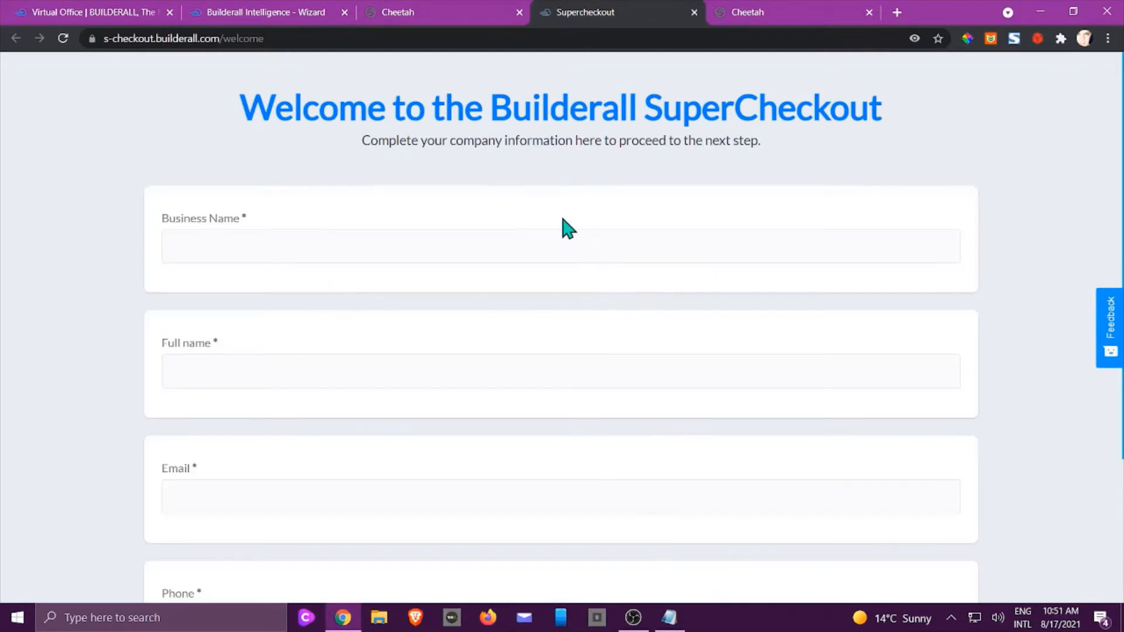
Autofill the business name from saved details and continue to the address step.
{"action": "left_click", "coordinate": [265, 242]}
{"action": "left_click", "coordinate": [250, 290]}
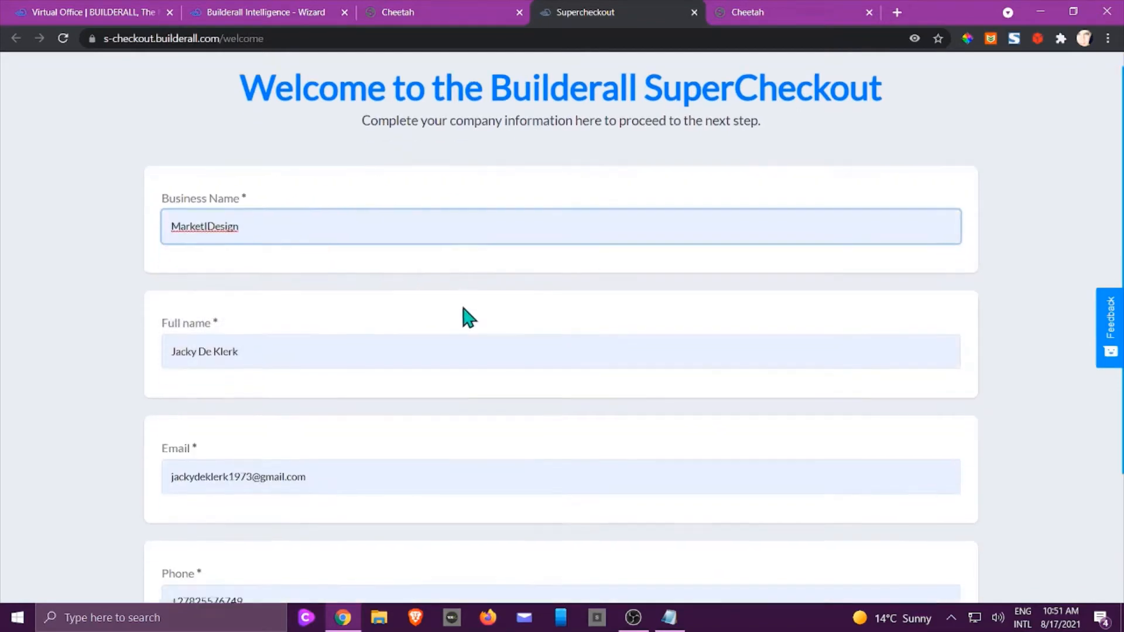
{"action": "scroll", "coordinate": [468, 316], "scroll_direction": "down", "scroll_amount": 3}
{"action": "left_click", "coordinate": [555, 540]}
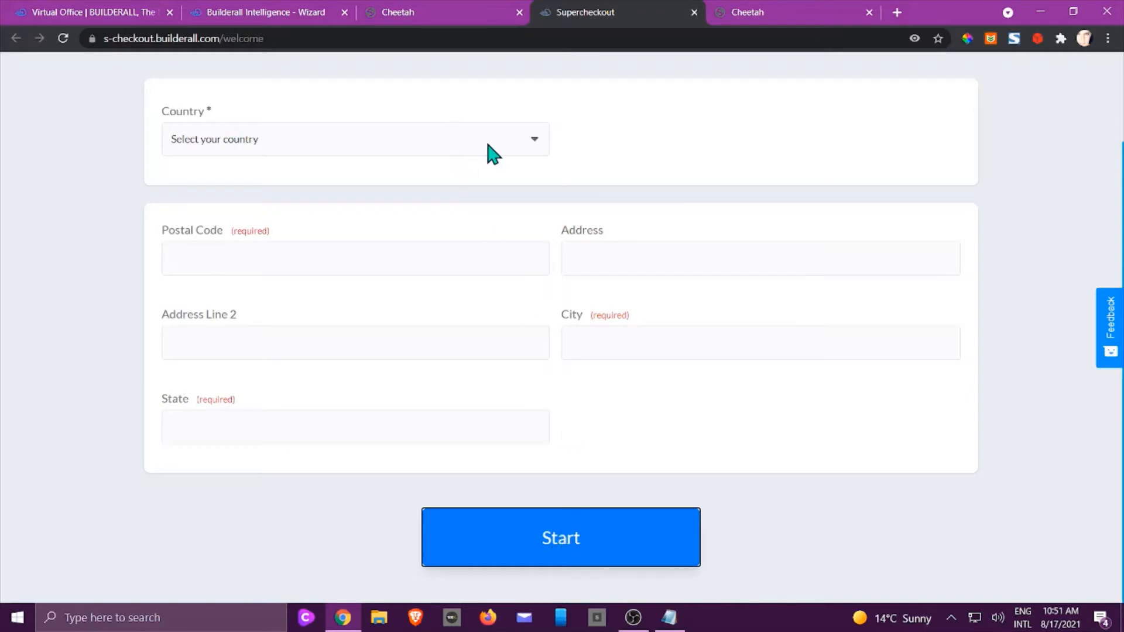
Set the country to United States, autofill the postal code, and start SuperCheckout.
{"action": "left_click", "coordinate": [488, 145]}
{"action": "scroll", "coordinate": [440, 216], "scroll_direction": "down", "scroll_amount": 6}
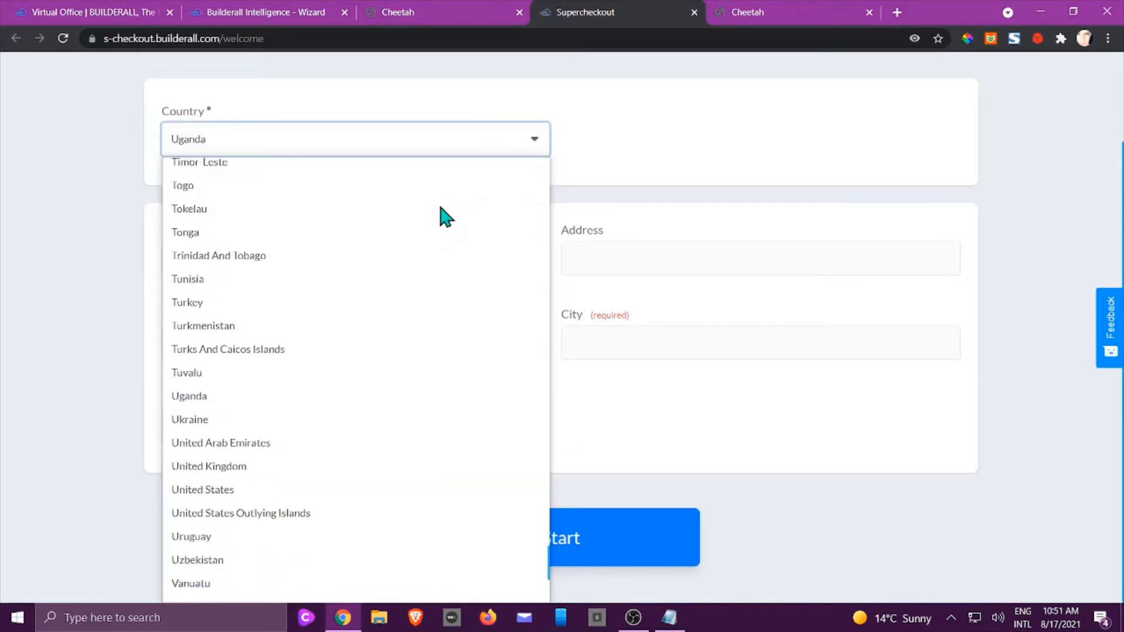
{"action": "left_click", "coordinate": [280, 294]}
{"action": "left_click", "coordinate": [346, 258]}
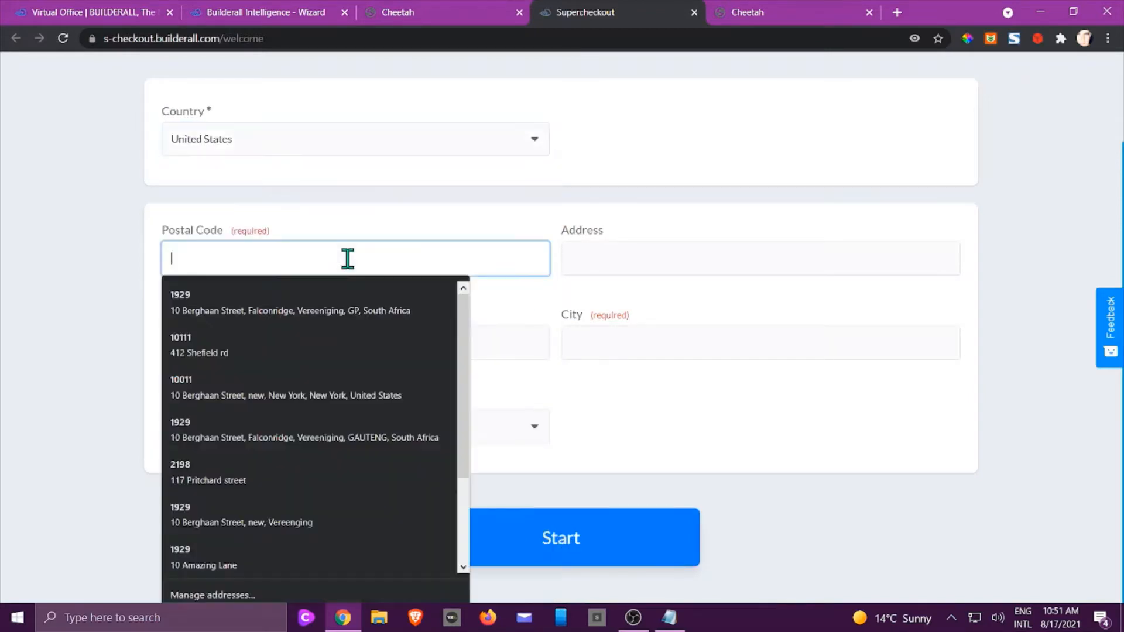
{"action": "left_click", "coordinate": [255, 347]}
{"action": "left_click", "coordinate": [563, 547]}
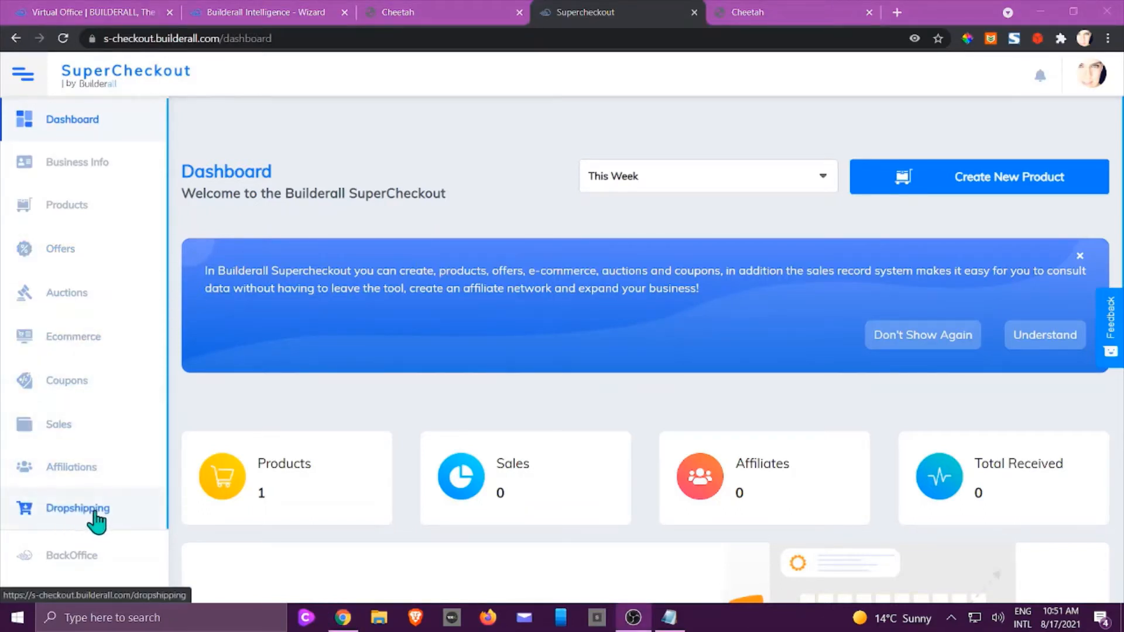
Open the Dropshipping page and browse its AliExpress import, purchase order and vendor cards.
{"action": "left_click", "coordinate": [86, 515]}
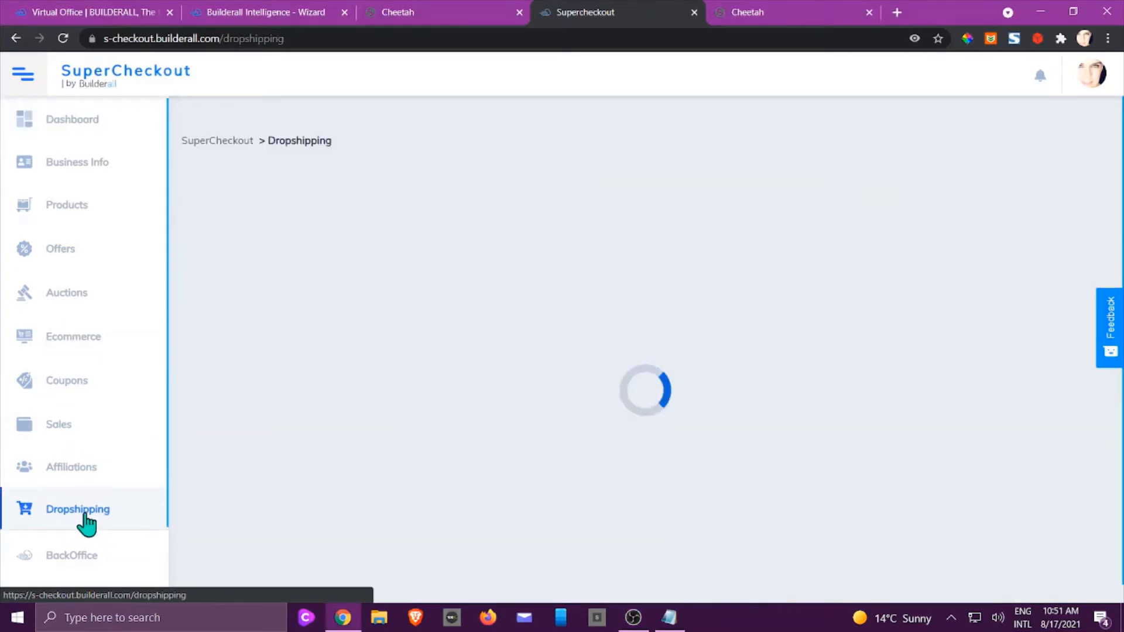
{"action": "scroll", "coordinate": [272, 441], "scroll_direction": "down", "scroll_amount": 3}
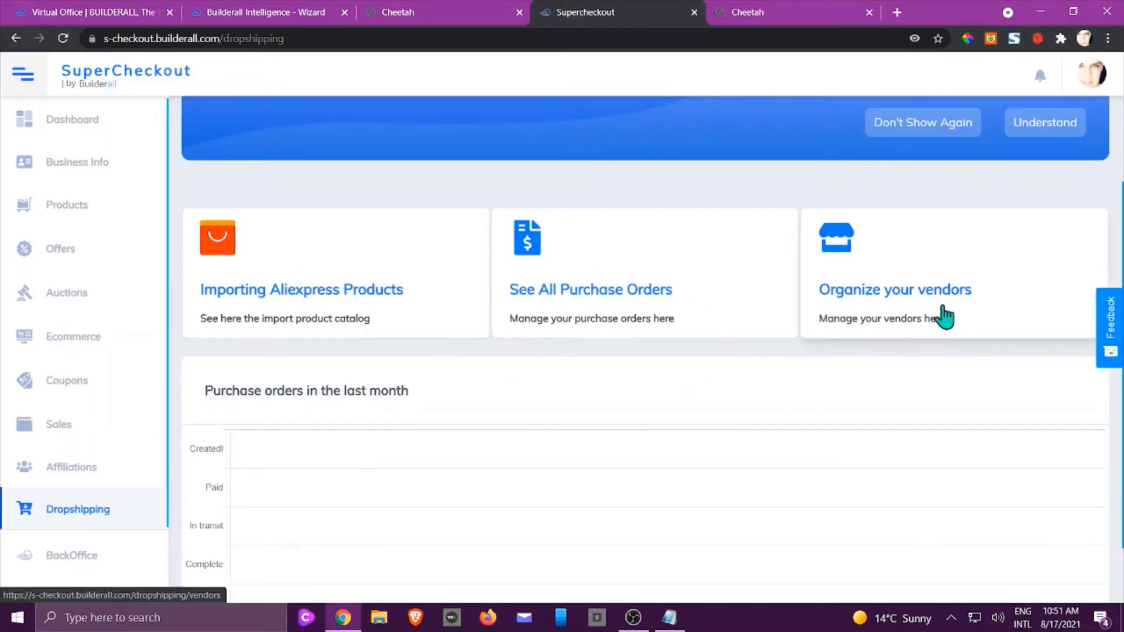
{"action": "scroll", "coordinate": [941, 296], "scroll_direction": "up", "scroll_amount": 1}
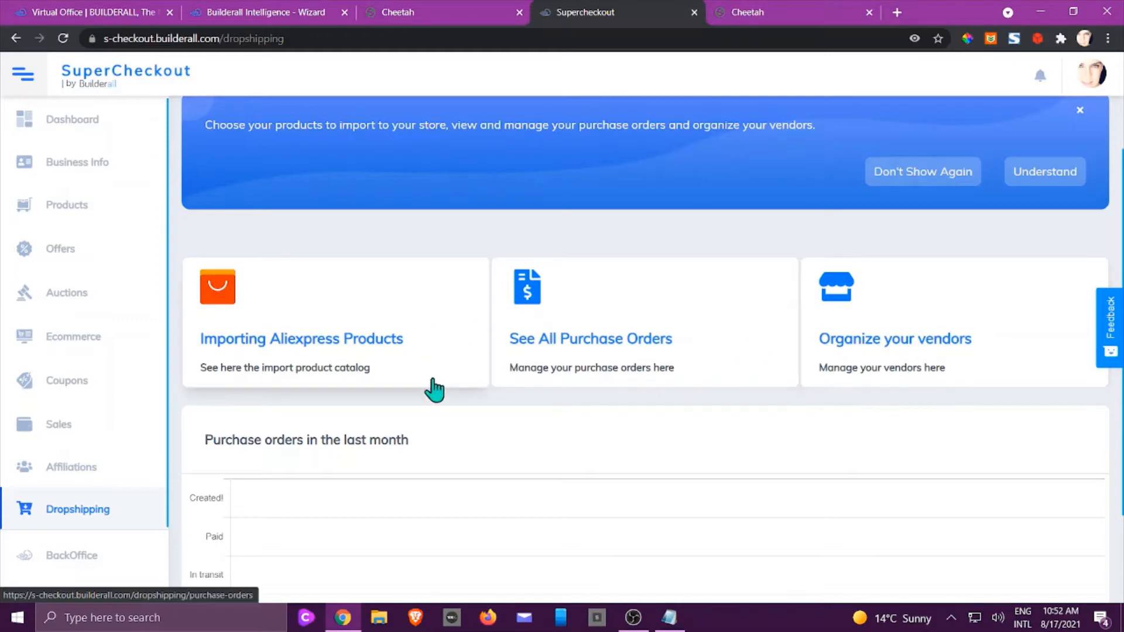
Open the AliExpress importer and browse Beauty & Health > Skin Care products.
{"action": "left_click", "coordinate": [299, 335]}
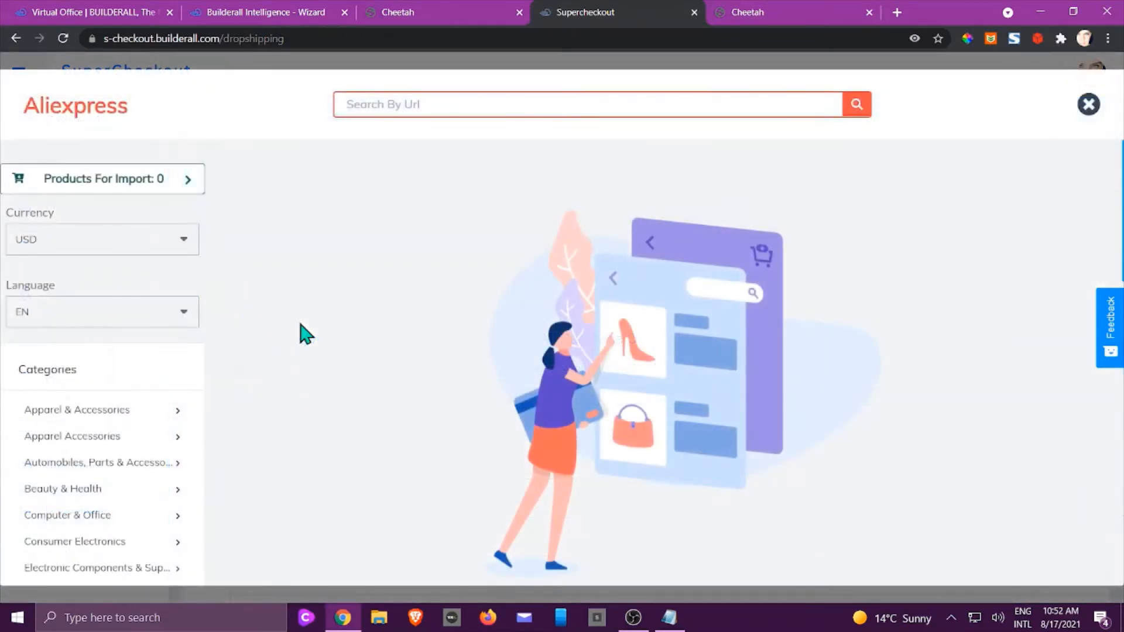
{"action": "scroll", "coordinate": [300, 335], "scroll_direction": "down", "scroll_amount": 4}
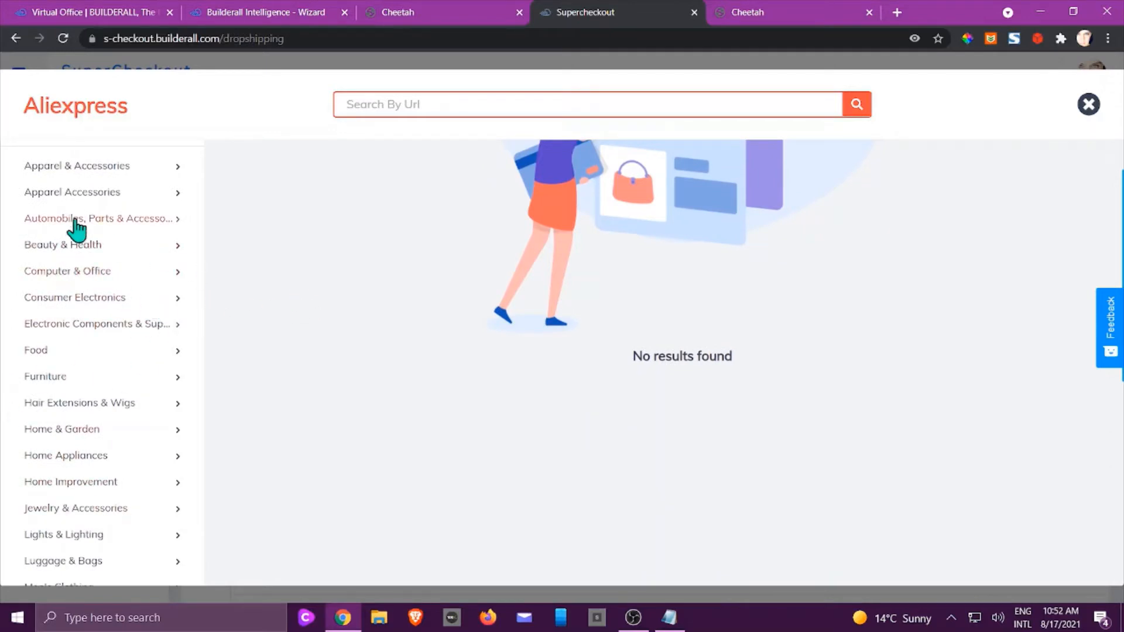
{"action": "left_click", "coordinate": [78, 249]}
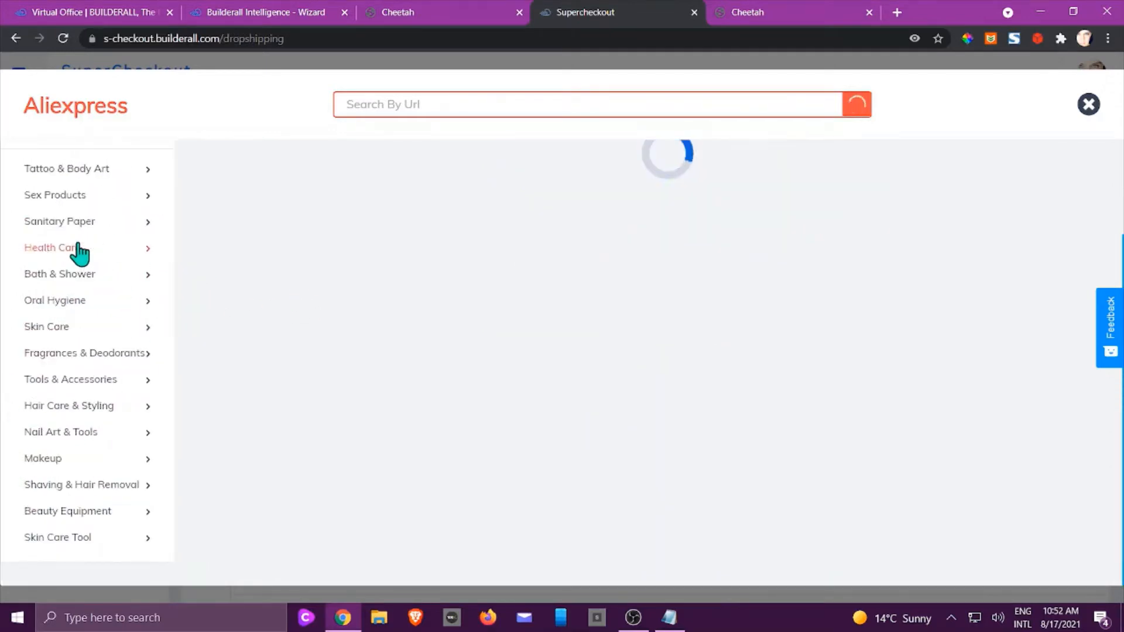
{"action": "left_click", "coordinate": [60, 331]}
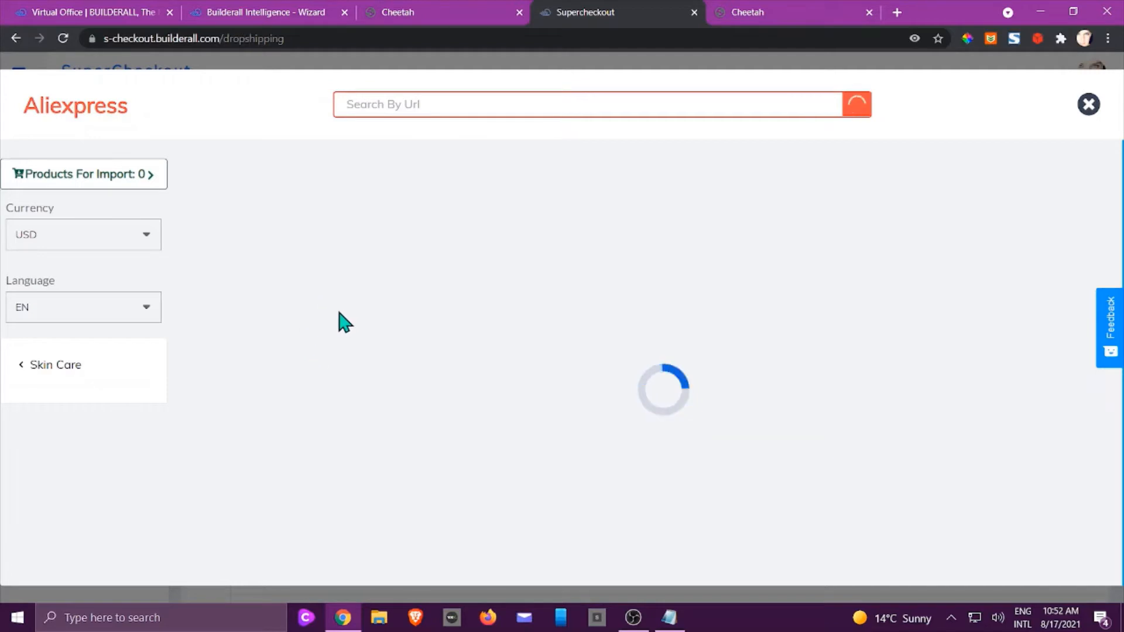
{"action": "scroll", "coordinate": [350, 321], "scroll_direction": "down", "scroll_amount": 4}
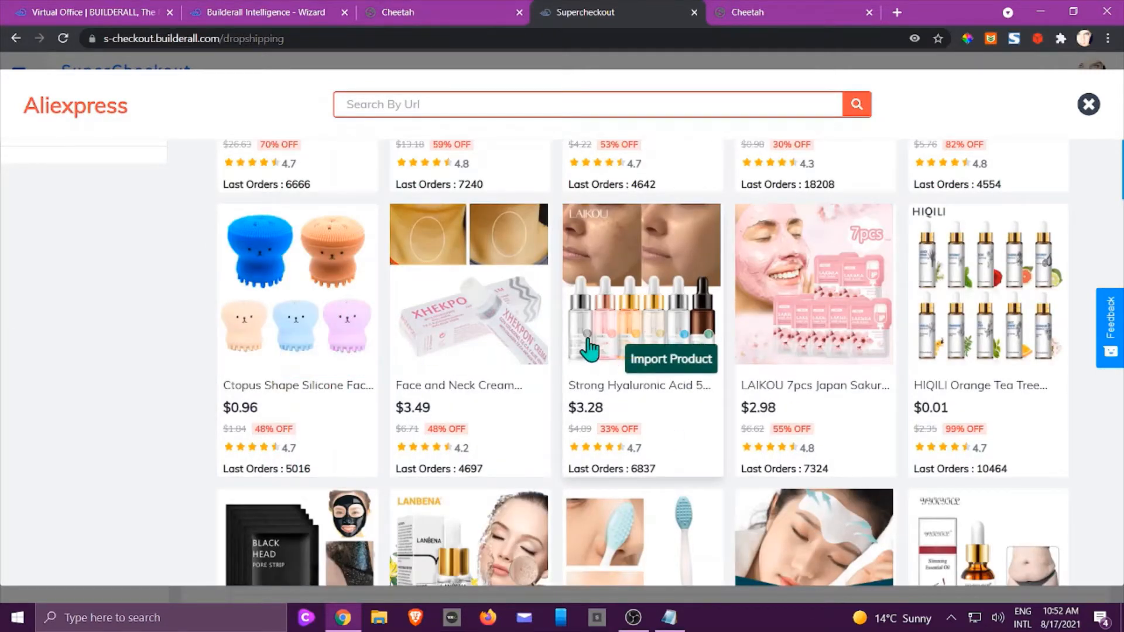
Queue the LANBENA Blackhead and Cleansing Green Stick products for import.
{"action": "scroll", "coordinate": [590, 349], "scroll_direction": "down", "scroll_amount": 5}
{"action": "scroll", "coordinate": [590, 349], "scroll_direction": "up", "scroll_amount": 5}
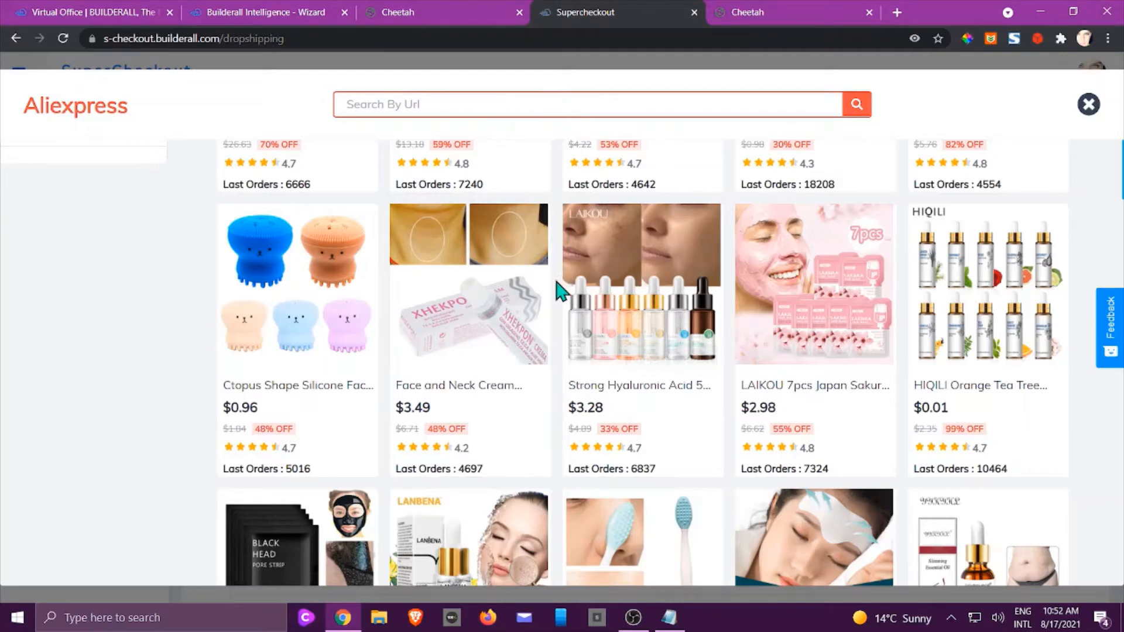
{"action": "scroll", "coordinate": [515, 283], "scroll_direction": "up", "scroll_amount": 4}
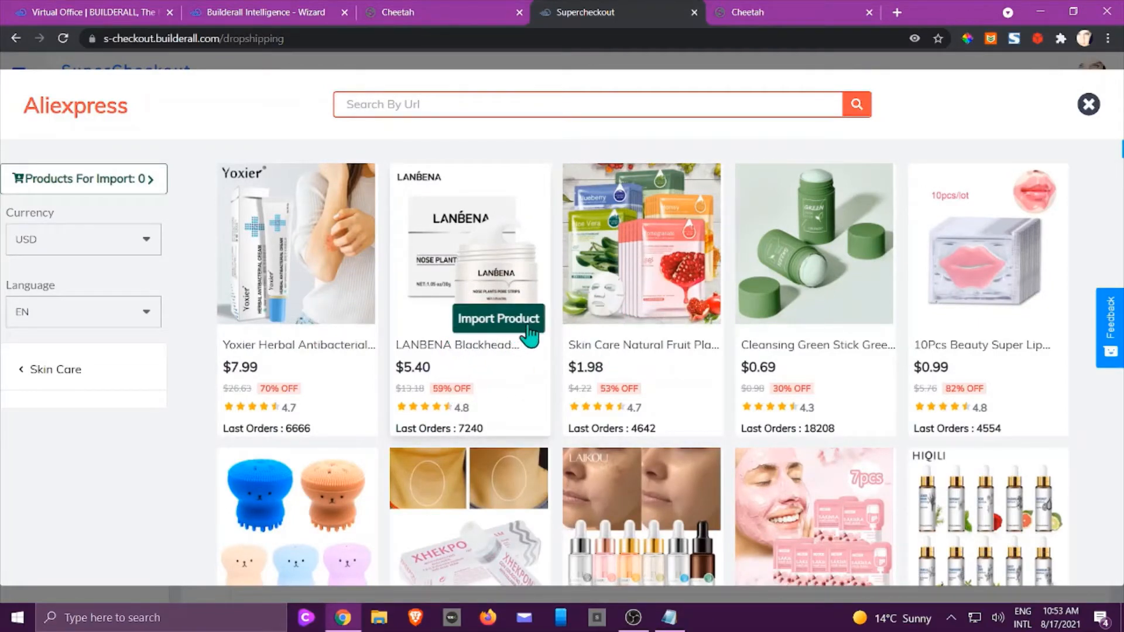
{"action": "left_click", "coordinate": [491, 321]}
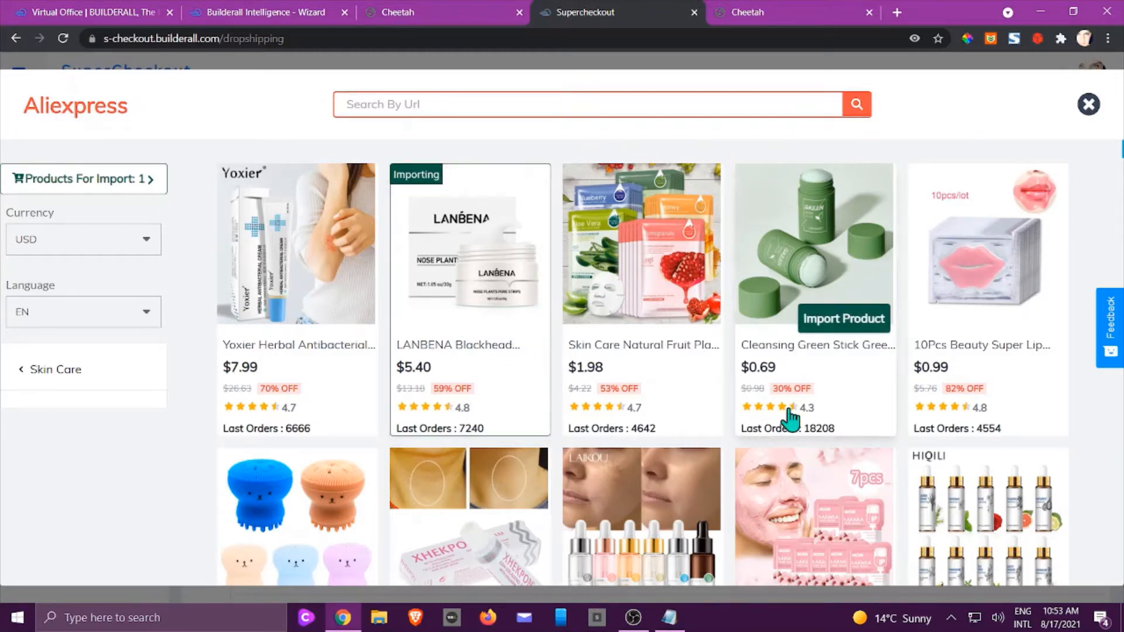
{"action": "left_click", "coordinate": [838, 321]}
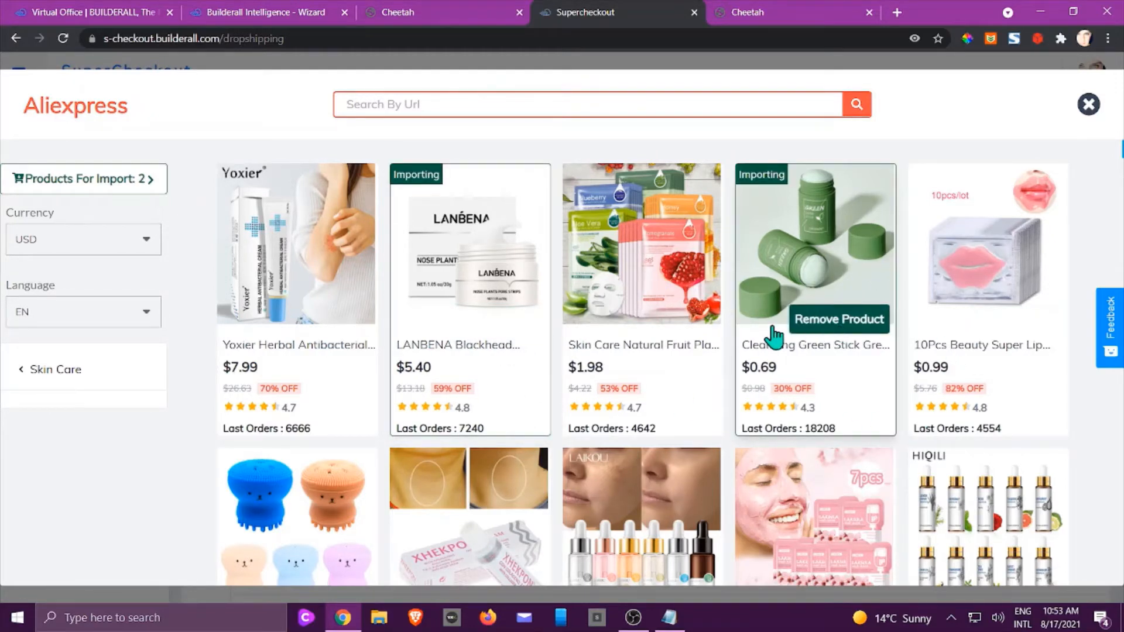
Queue the slimming oil product as the third item for import.
{"action": "scroll", "coordinate": [732, 333], "scroll_direction": "down", "scroll_amount": 5}
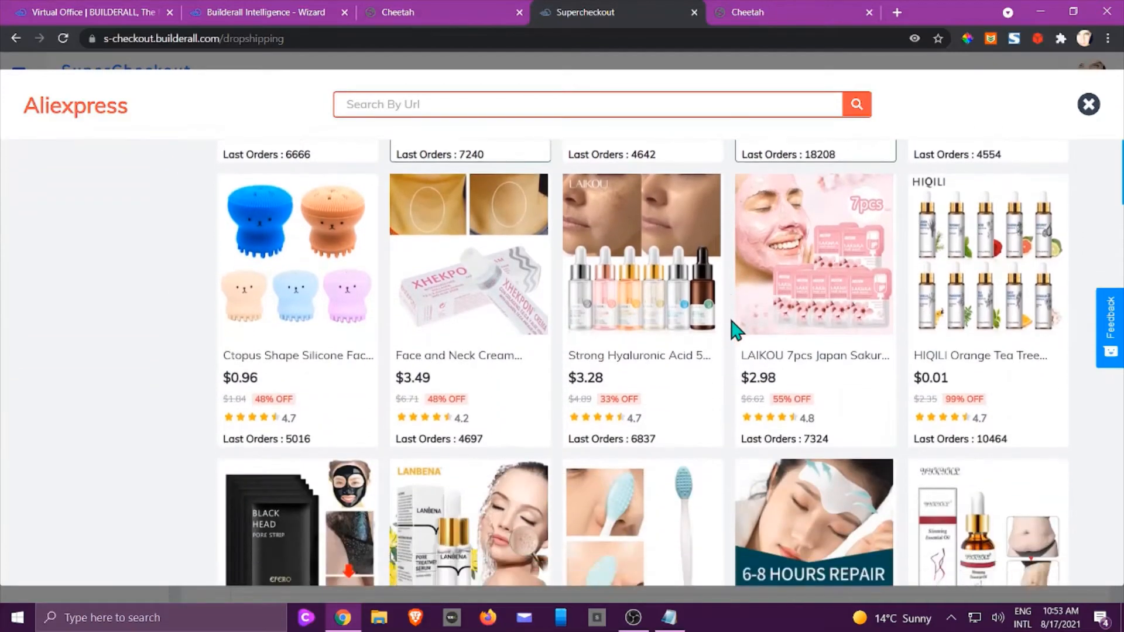
{"action": "scroll", "coordinate": [736, 331], "scroll_direction": "down", "scroll_amount": 8}
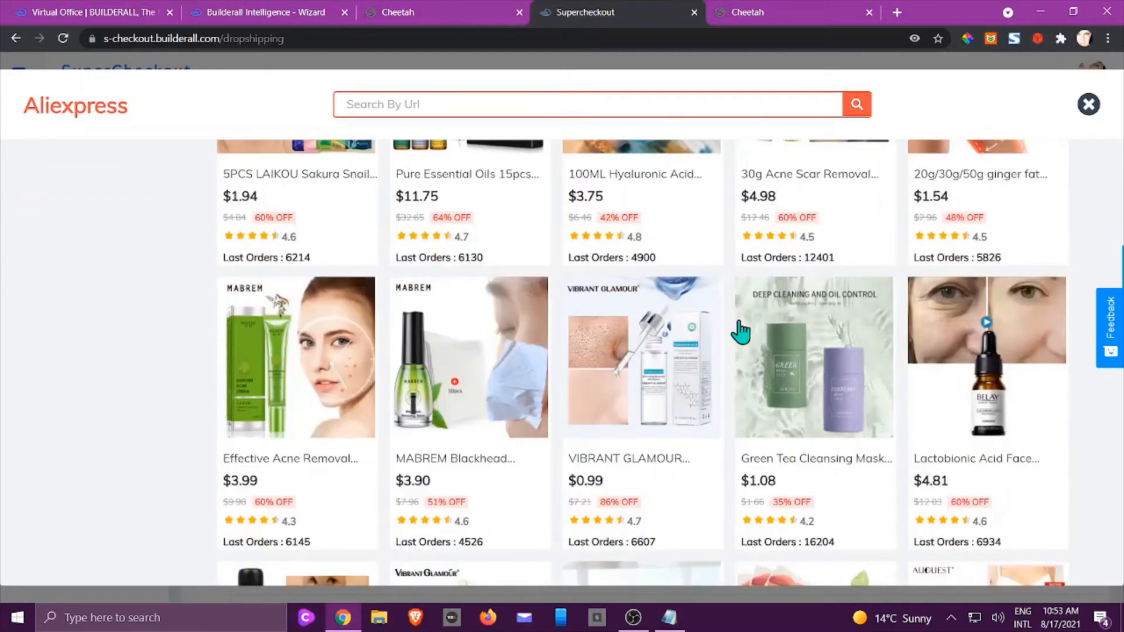
{"action": "scroll", "coordinate": [740, 331], "scroll_direction": "down", "scroll_amount": 8}
{"action": "scroll", "coordinate": [748, 331], "scroll_direction": "down", "scroll_amount": 4}
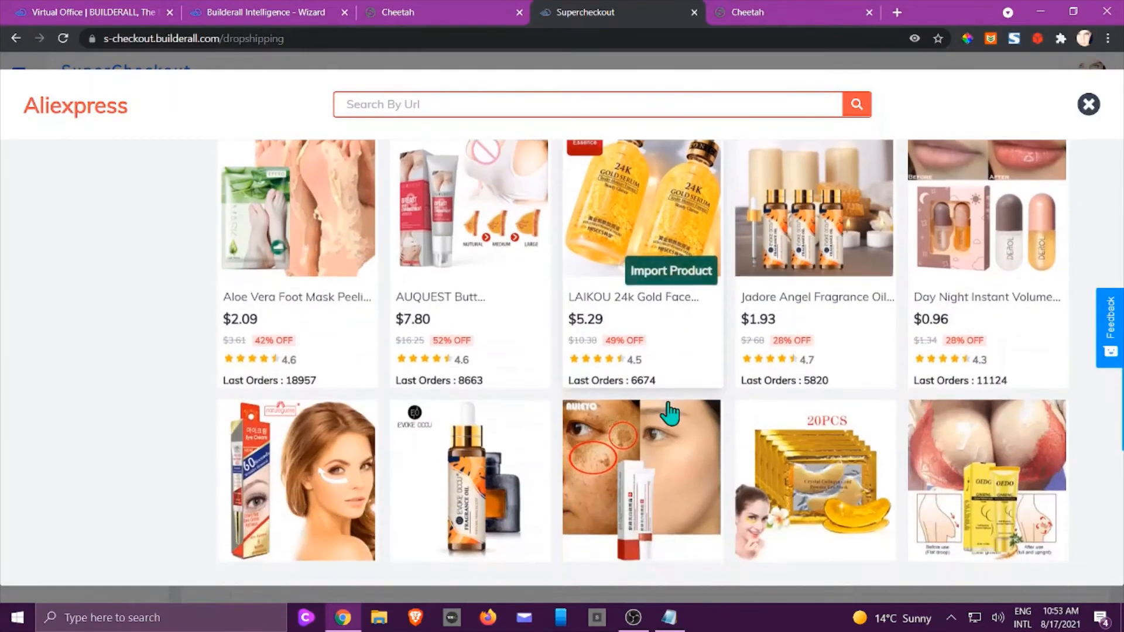
{"action": "scroll", "coordinate": [691, 401], "scroll_direction": "up", "scroll_amount": 11}
{"action": "scroll", "coordinate": [698, 398], "scroll_direction": "up", "scroll_amount": 10}
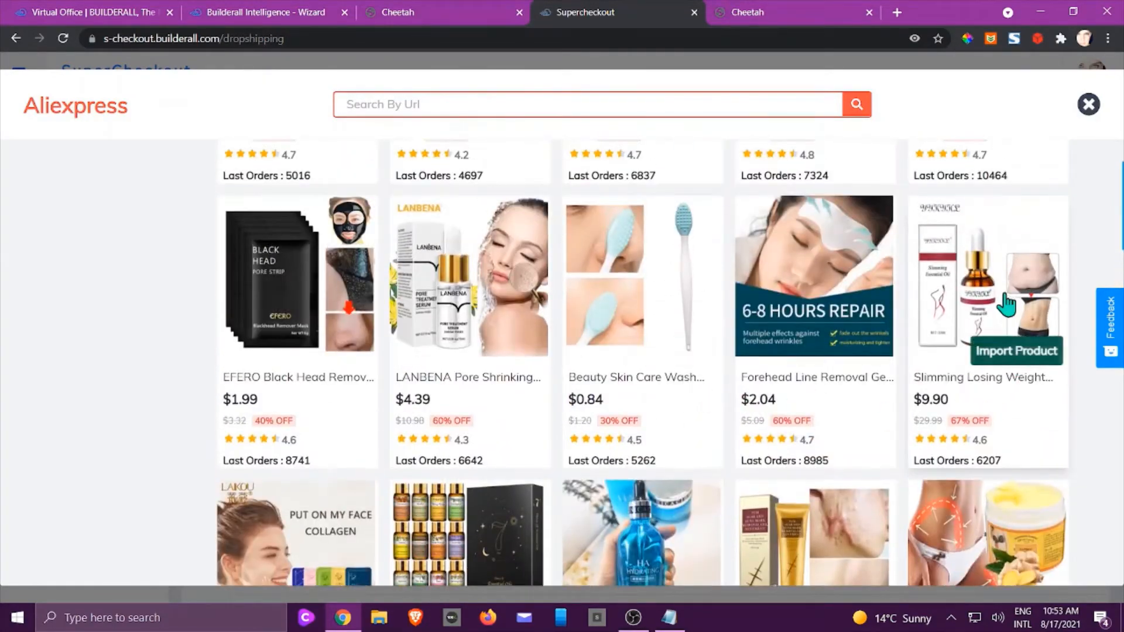
{"action": "left_click", "coordinate": [1027, 353]}
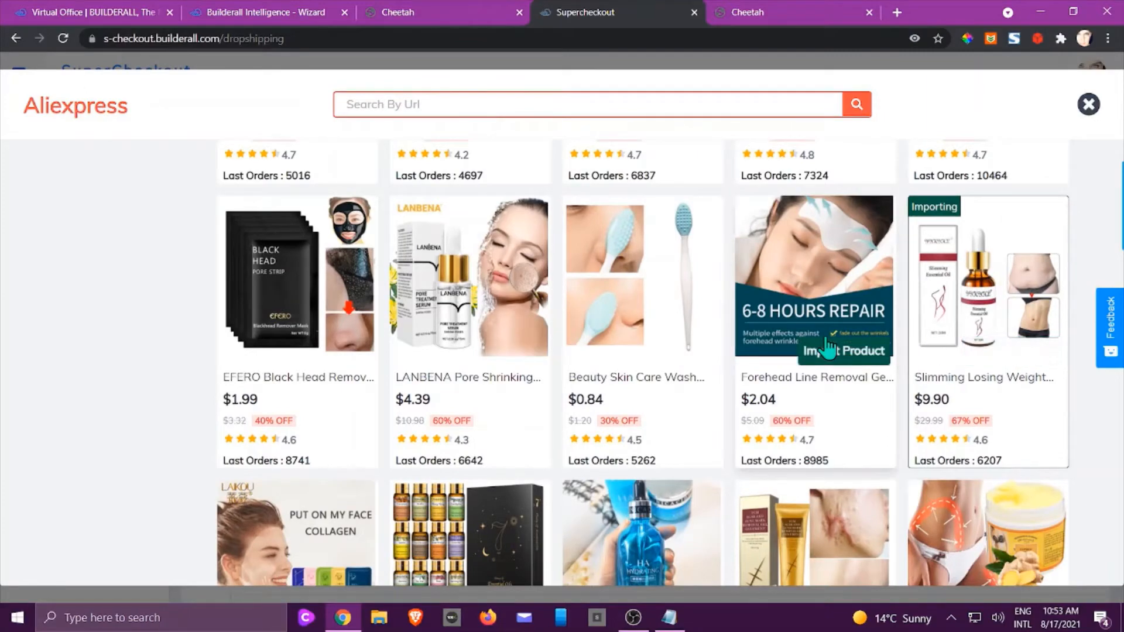
{"action": "scroll", "coordinate": [738, 346], "scroll_direction": "up", "scroll_amount": 10}
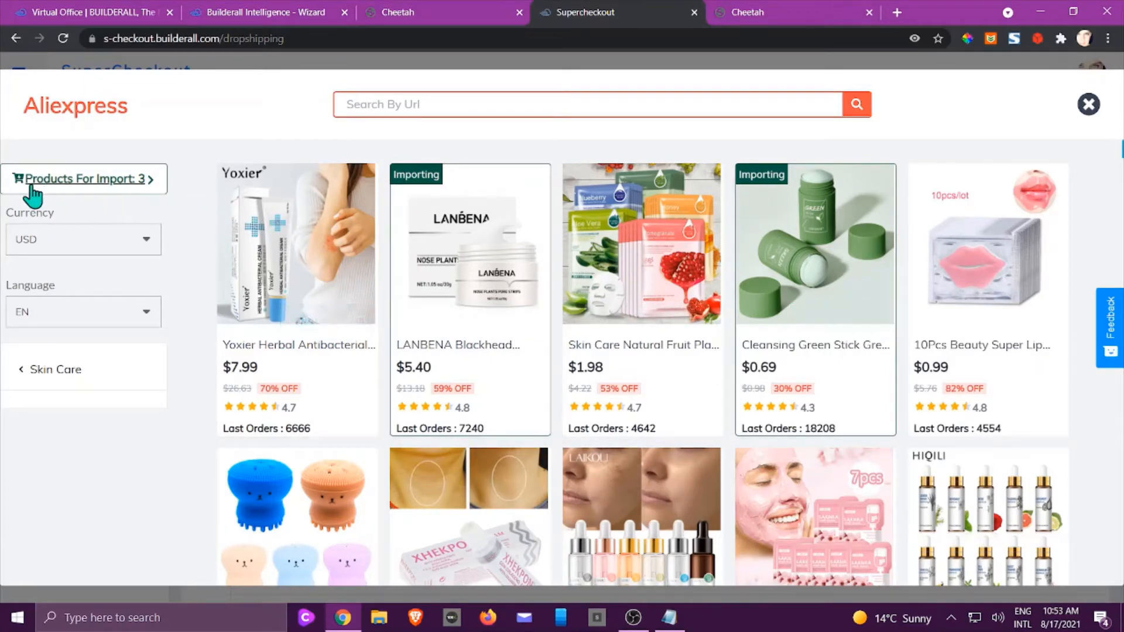
Review the three queued products, checking the LANBENA remover's USD 5.40 value and price cost.
{"action": "left_click", "coordinate": [101, 186]}
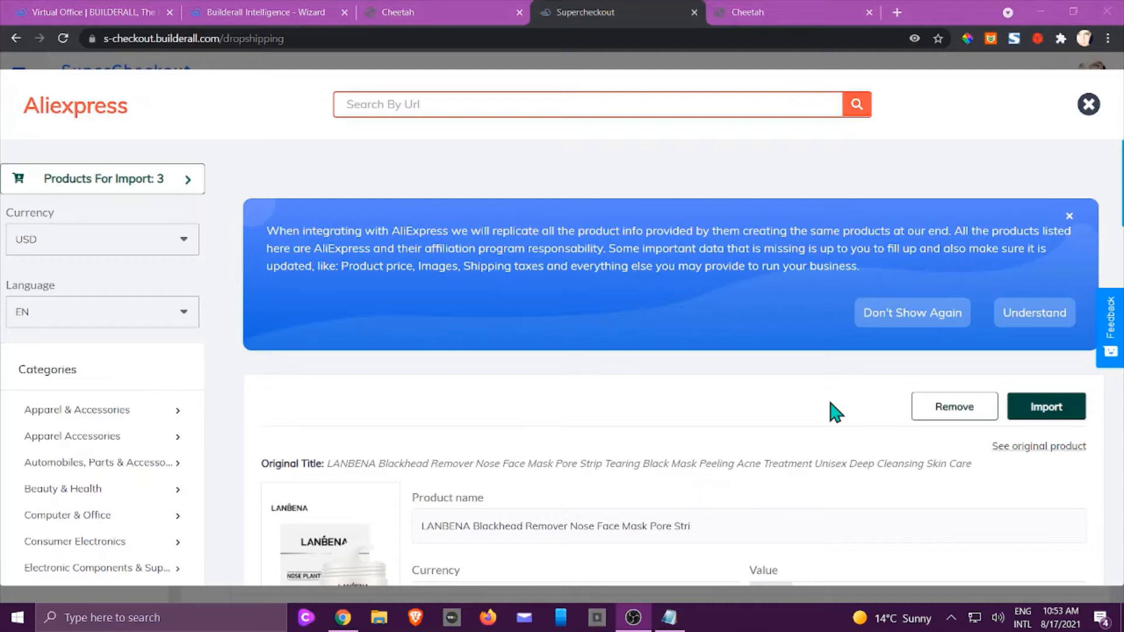
{"action": "scroll", "coordinate": [835, 412], "scroll_direction": "down", "scroll_amount": 3}
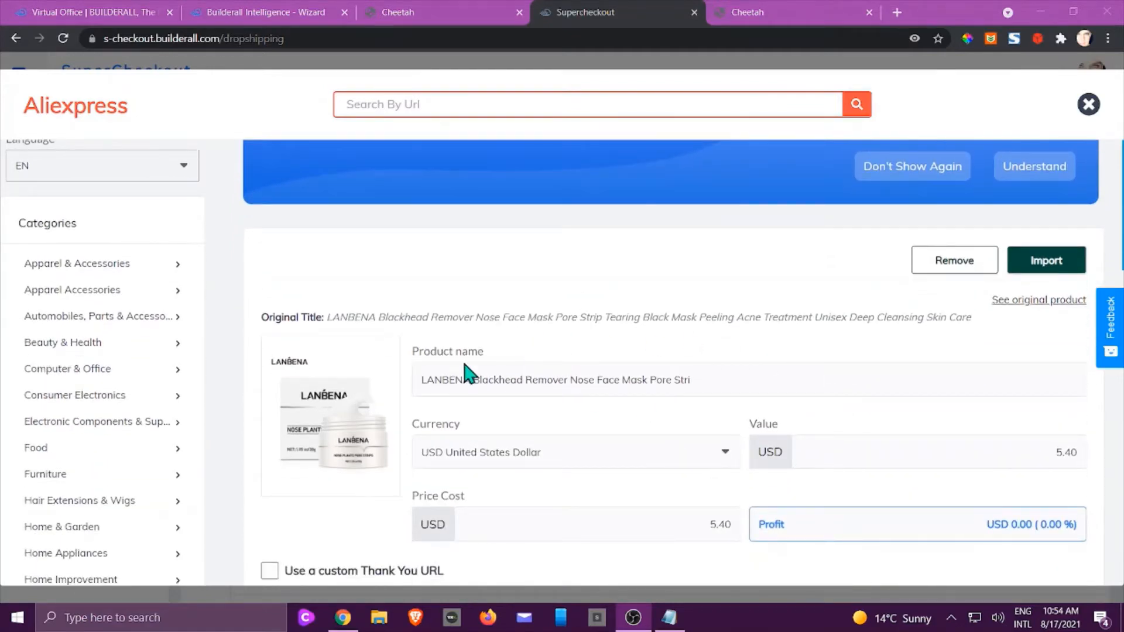
{"action": "scroll", "coordinate": [700, 358], "scroll_direction": "up", "scroll_amount": 2}
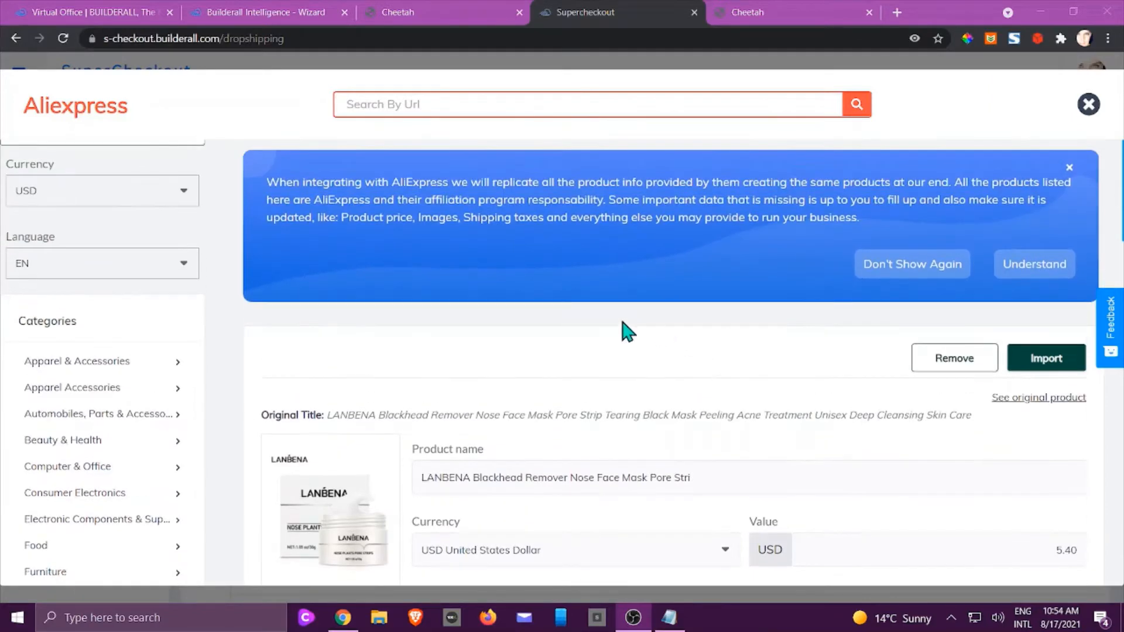
{"action": "scroll", "coordinate": [549, 375], "scroll_direction": "up", "scroll_amount": 1}
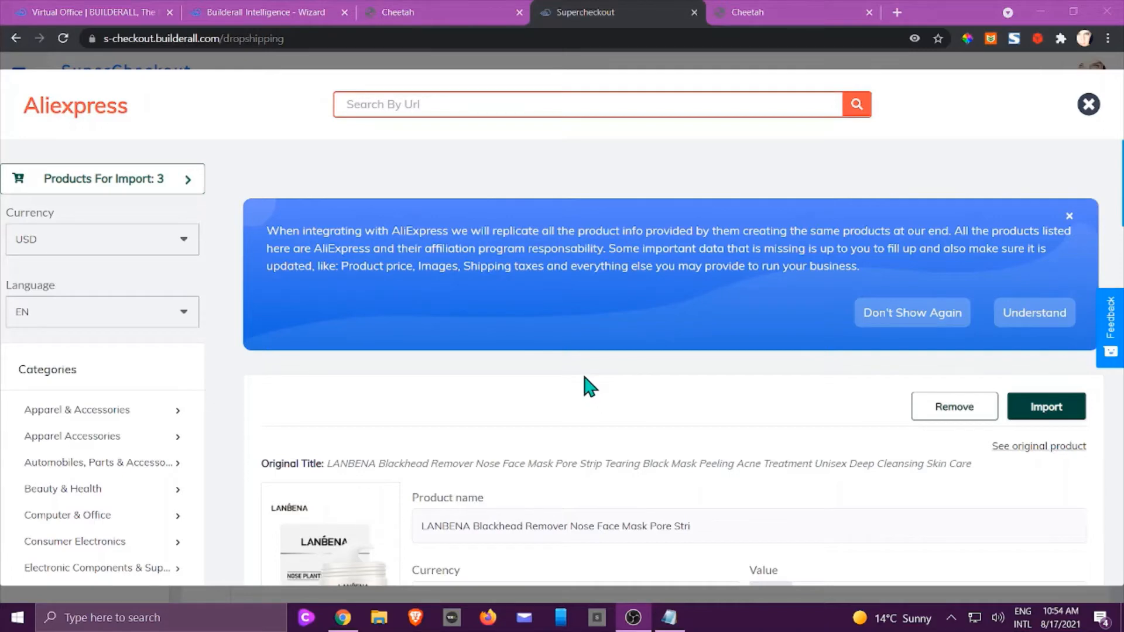
{"action": "scroll", "coordinate": [590, 386], "scroll_direction": "down", "scroll_amount": 3}
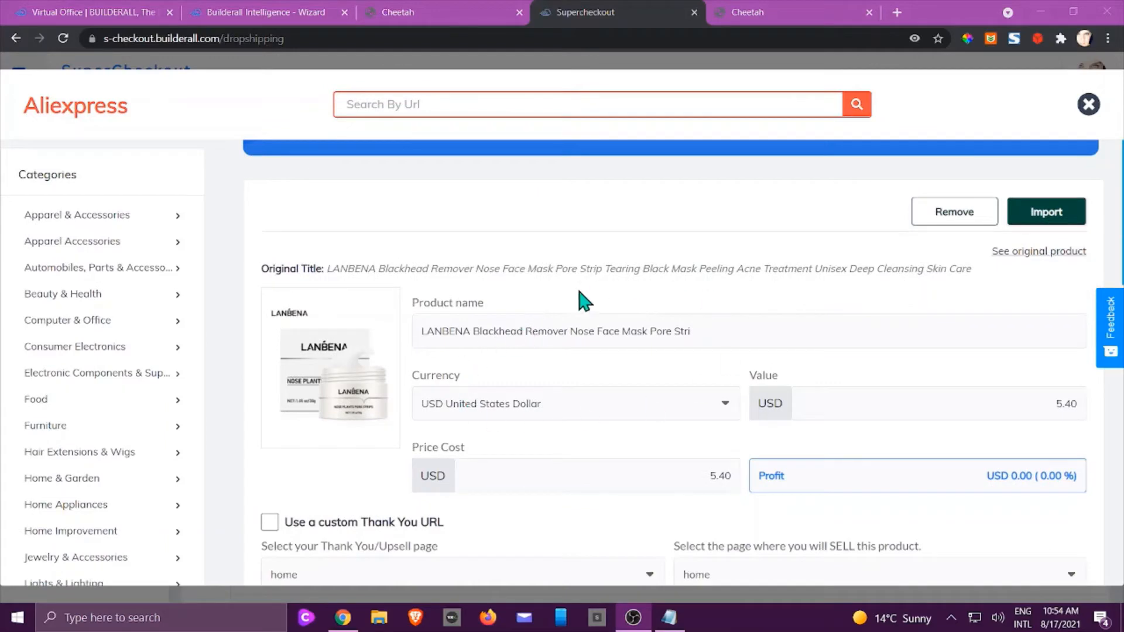
{"action": "scroll", "coordinate": [761, 480], "scroll_direction": "down", "scroll_amount": 2}
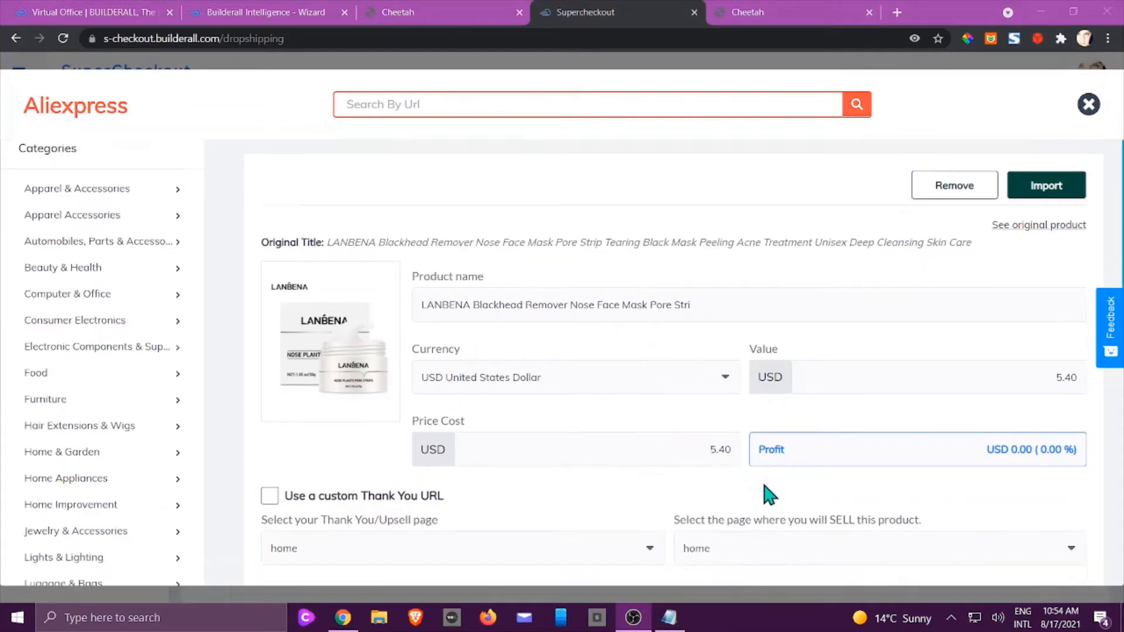
{"action": "scroll", "coordinate": [782, 487], "scroll_direction": "up", "scroll_amount": 1}
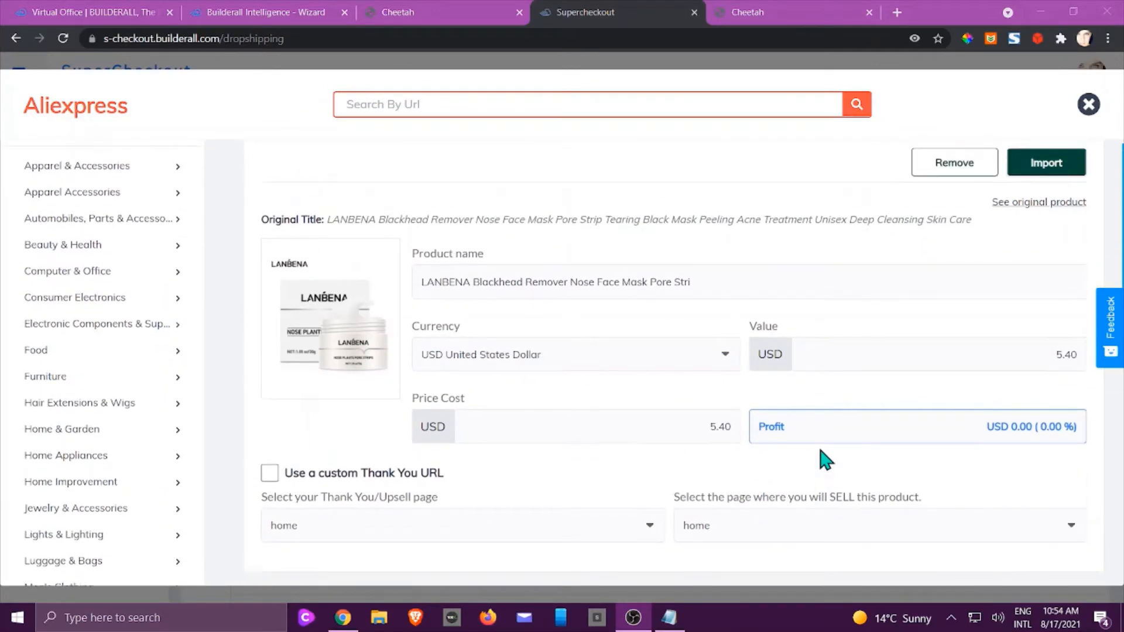
View the LANBENA remover's original AliExpress listing, priced US $5.40 - 7.20, in a new tab.
{"action": "left_click", "coordinate": [1029, 205]}
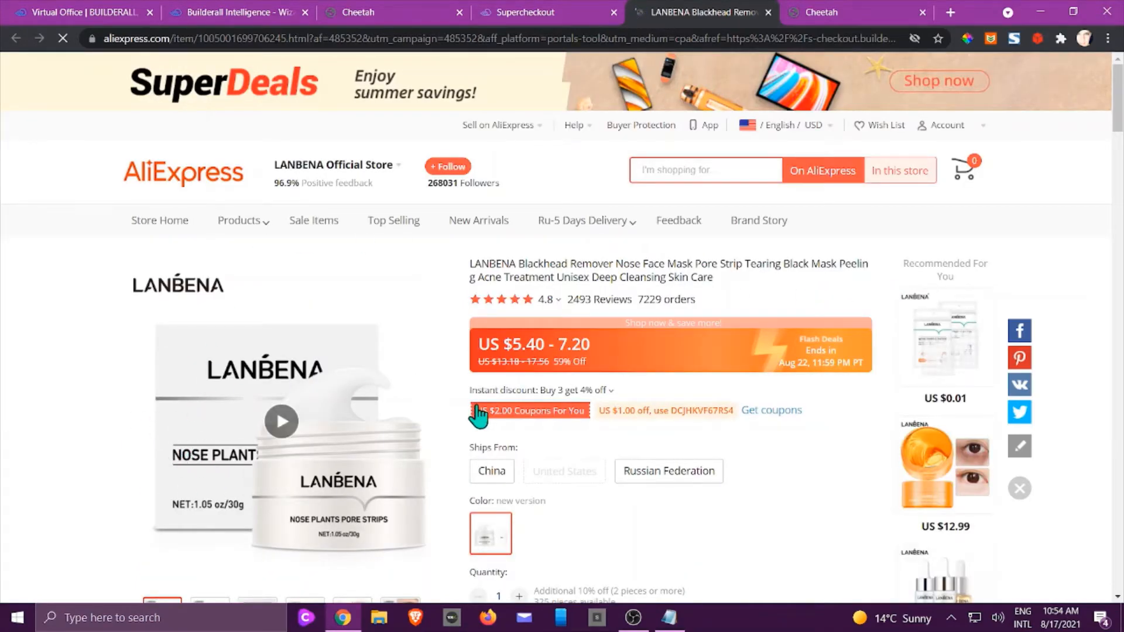
{"action": "scroll", "coordinate": [474, 410], "scroll_direction": "down", "scroll_amount": 2}
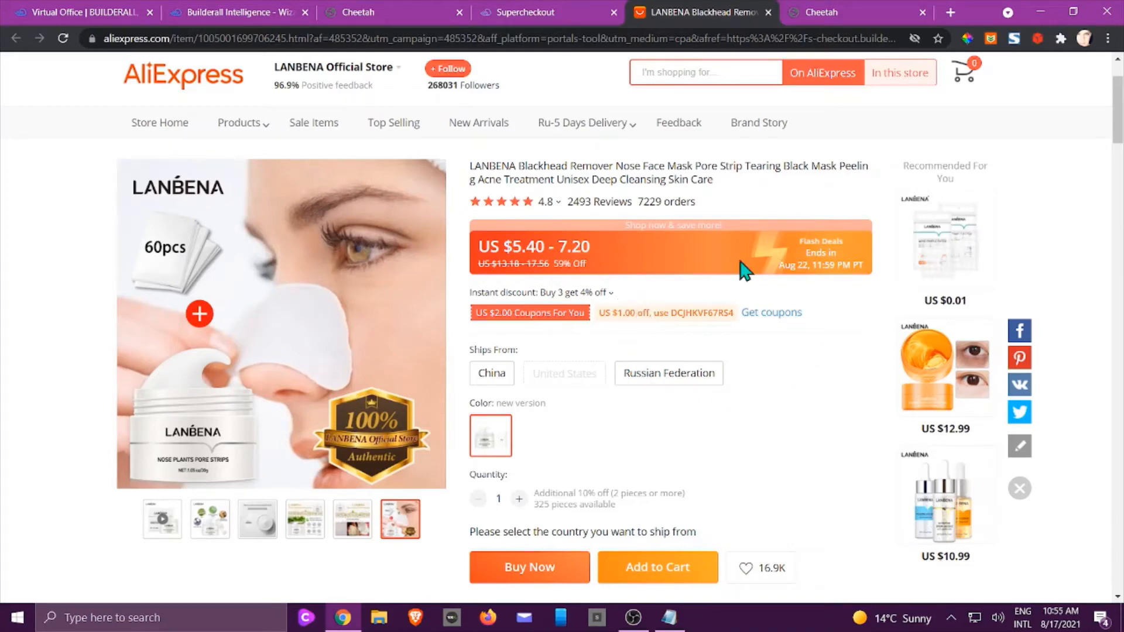
{"action": "mouse_move", "coordinate": [548, 202]}
Back in the import form, change the LANBENA remover's sale value to USD 10.00.
{"action": "left_click", "coordinate": [769, 12]}
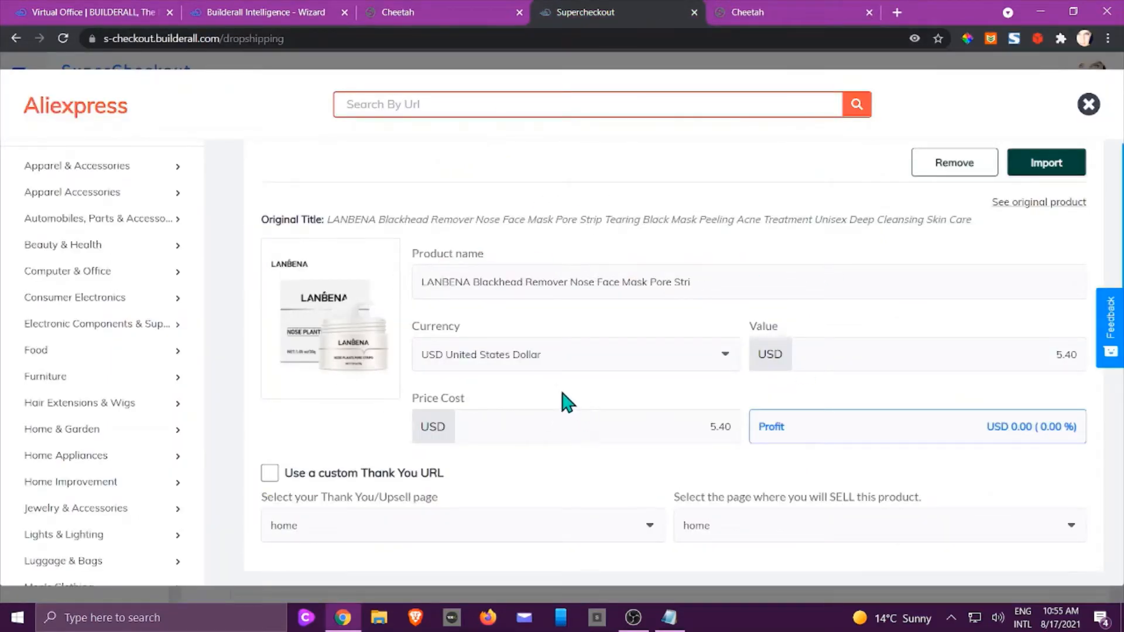
{"action": "scroll", "coordinate": [562, 394], "scroll_direction": "down", "scroll_amount": 1}
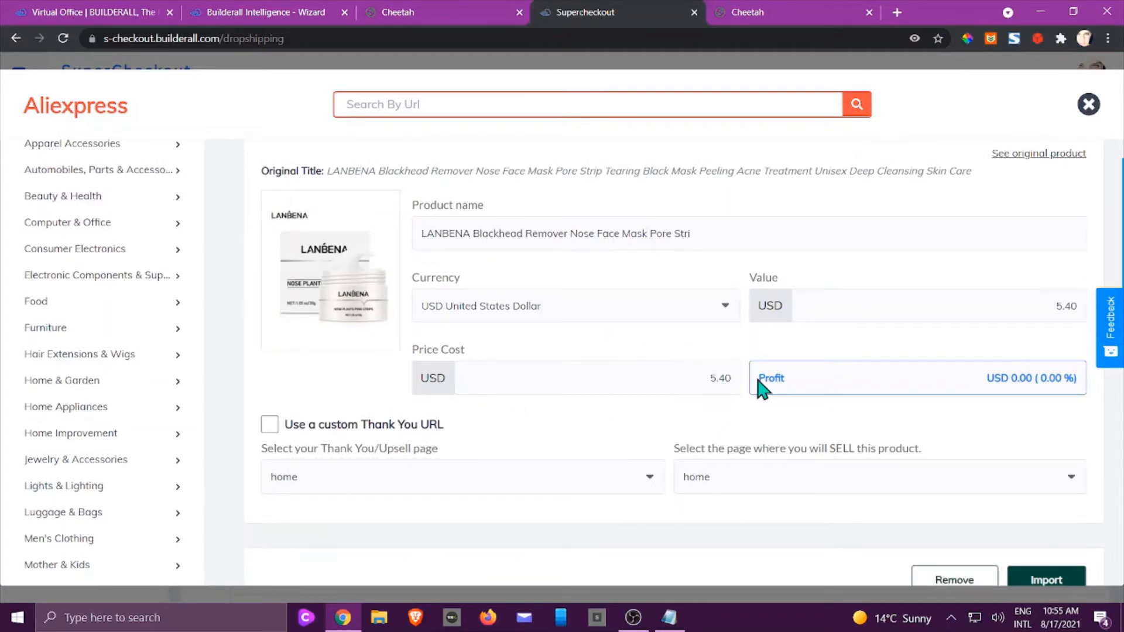
{"action": "double_click", "coordinate": [1049, 303]}
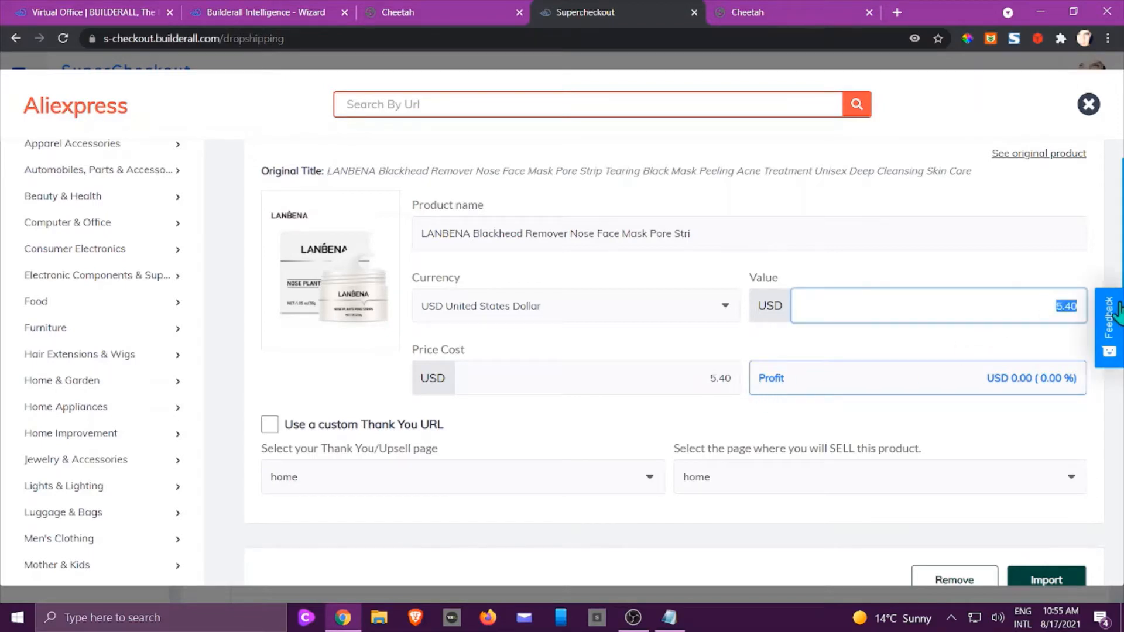
{"action": "type", "text": "10.00"}
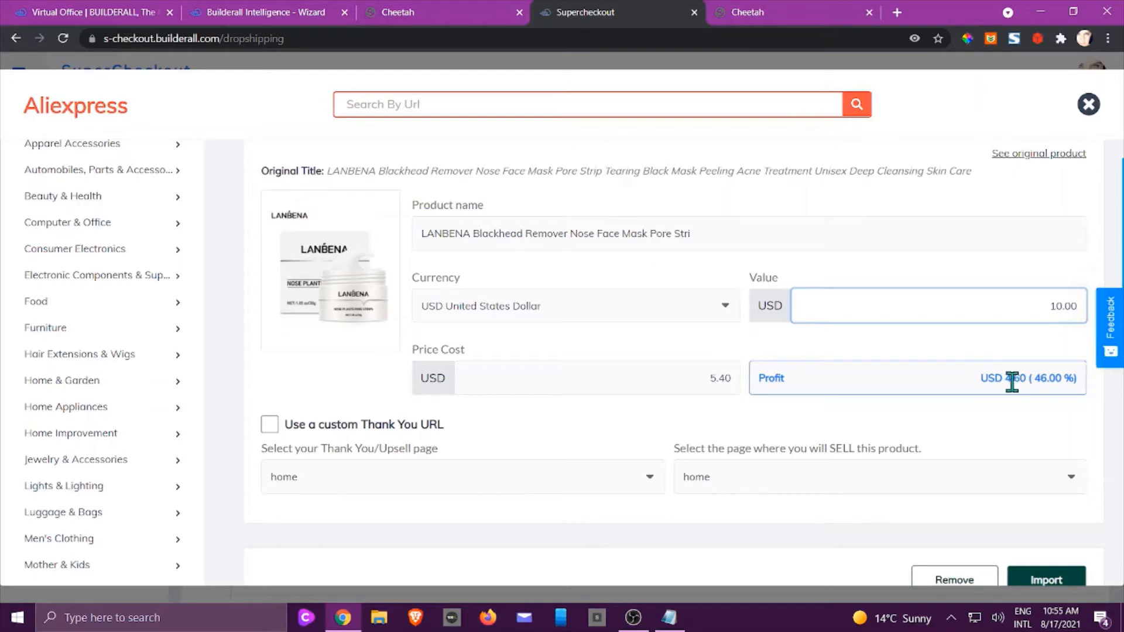
{"action": "left_click", "coordinate": [960, 432]}
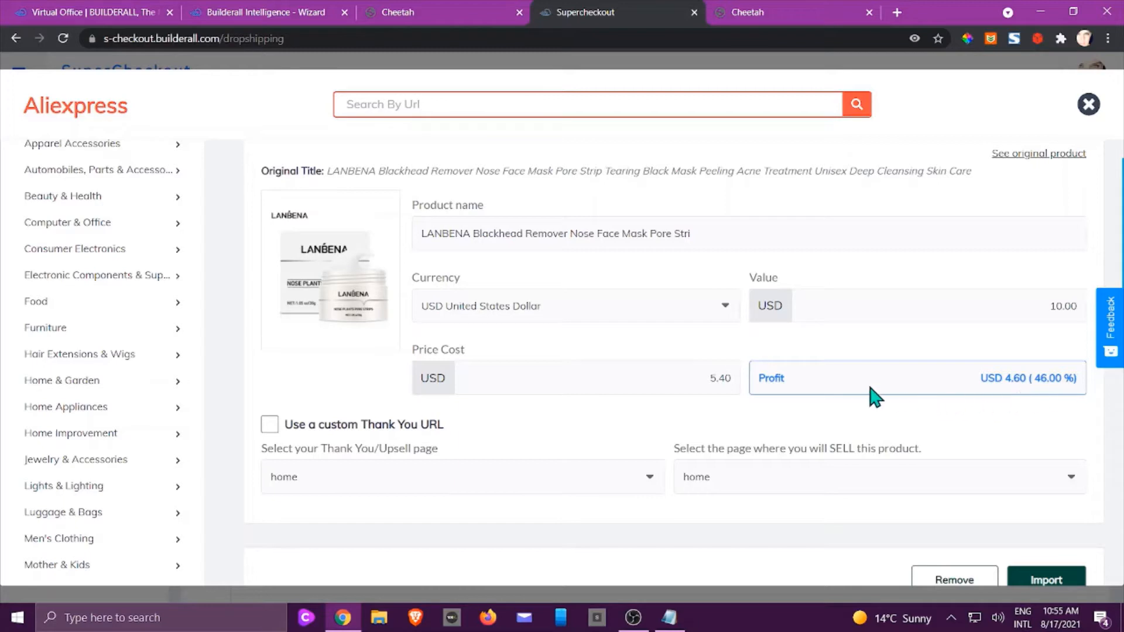
Select Thank You as the LANBENA product's thank-you page and import it.
{"action": "scroll", "coordinate": [870, 387], "scroll_direction": "down", "scroll_amount": 1}
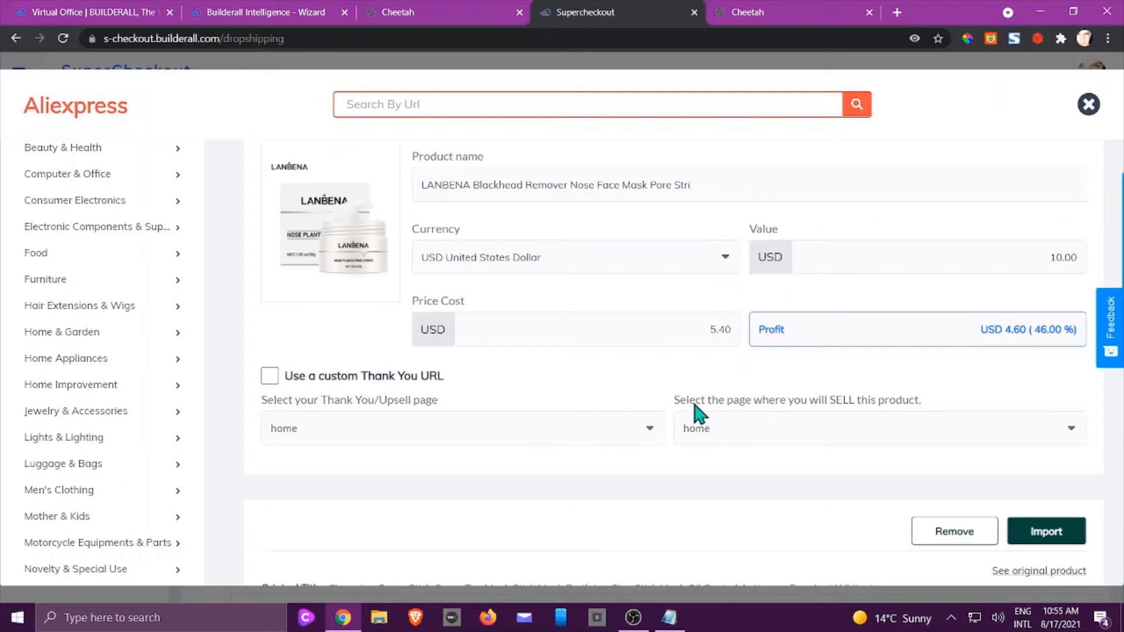
{"action": "scroll", "coordinate": [642, 384], "scroll_direction": "down", "scroll_amount": 2}
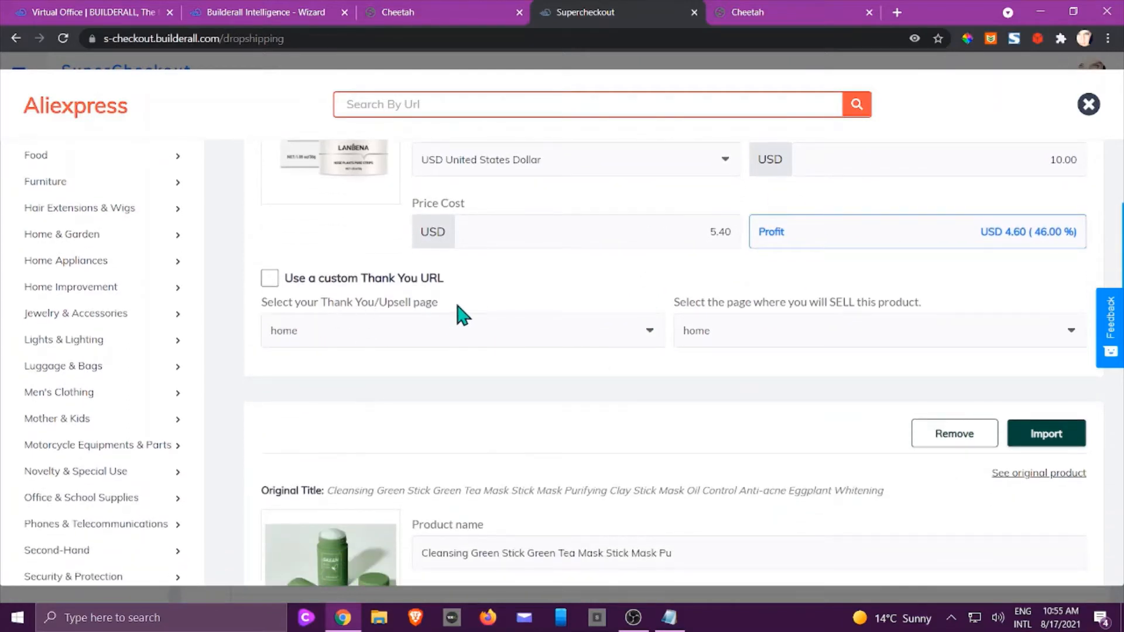
{"action": "left_click", "coordinate": [580, 334]}
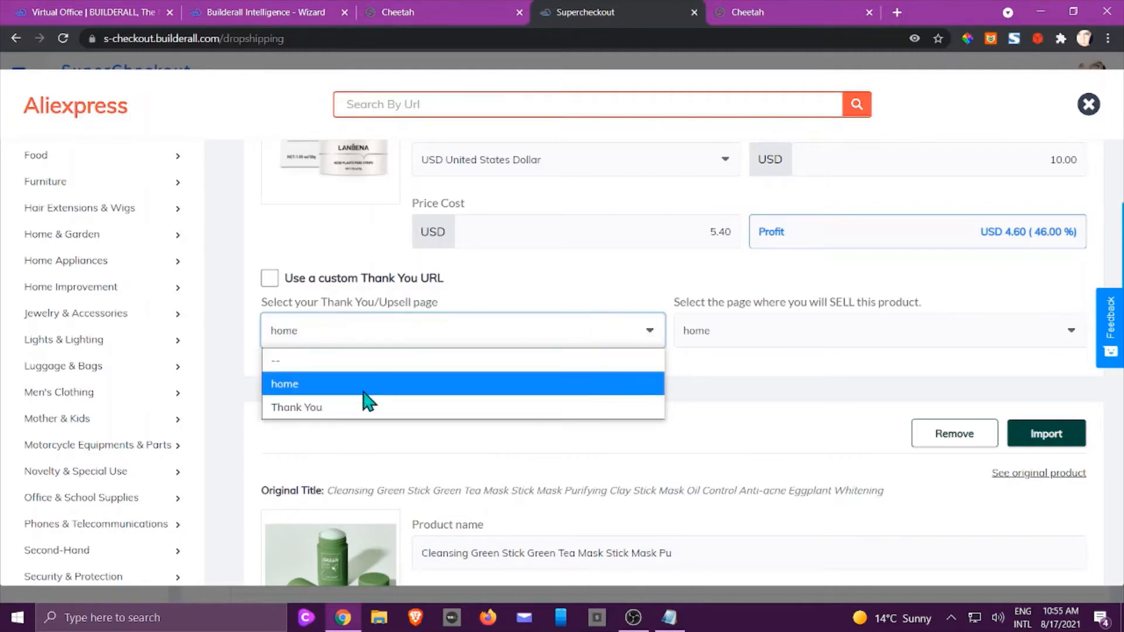
{"action": "left_click", "coordinate": [357, 417]}
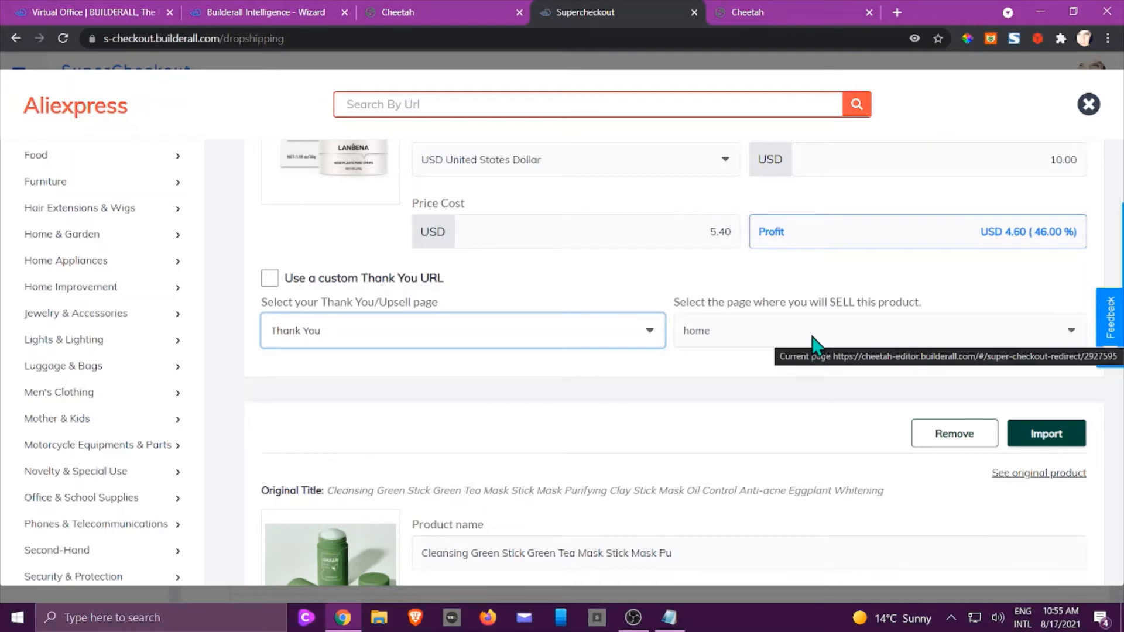
{"action": "scroll", "coordinate": [841, 213], "scroll_direction": "up", "scroll_amount": 3}
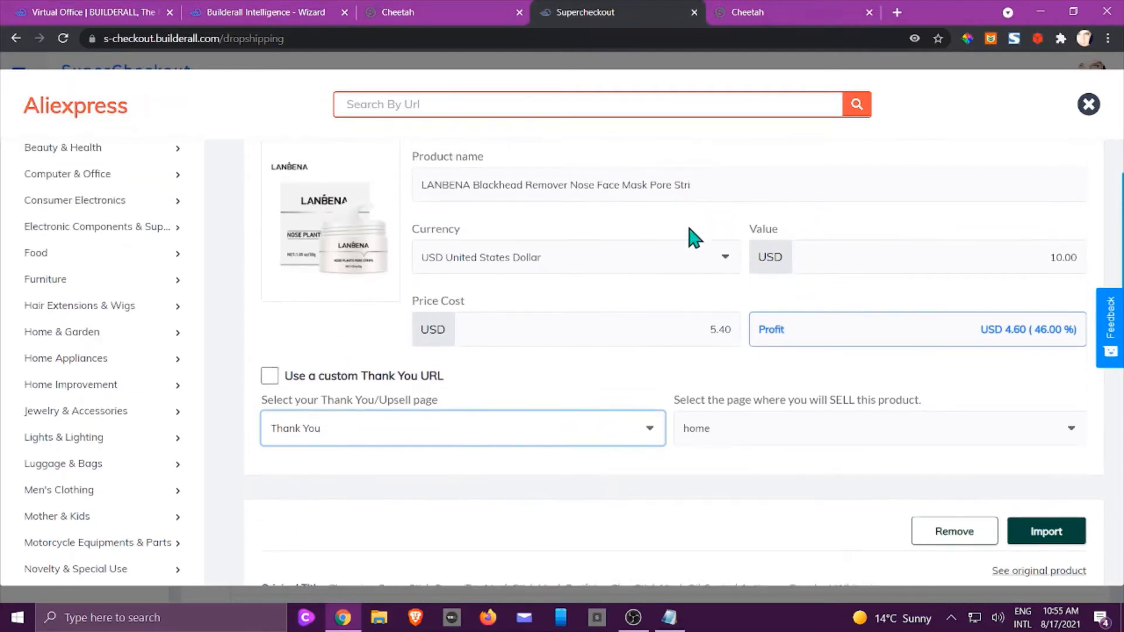
{"action": "scroll", "coordinate": [660, 234], "scroll_direction": "up", "scroll_amount": 1}
{"action": "left_click", "coordinate": [1039, 171]}
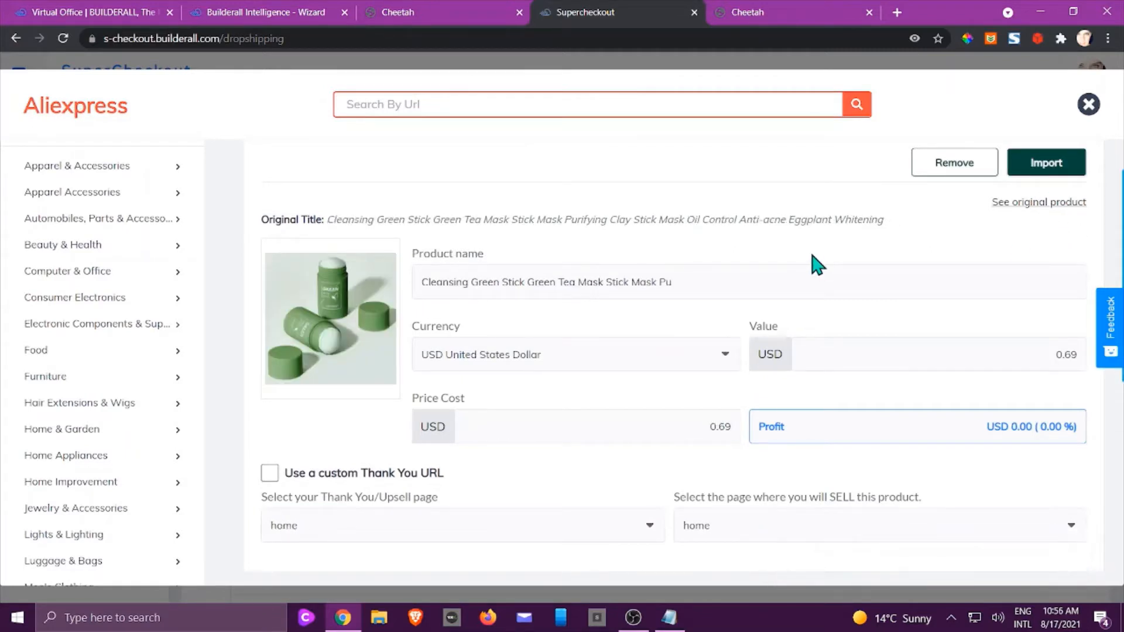
Price the Green Stick mask at 2.00, give it the Thank You page, and import it.
{"action": "scroll", "coordinate": [545, 463], "scroll_direction": "down", "scroll_amount": 1}
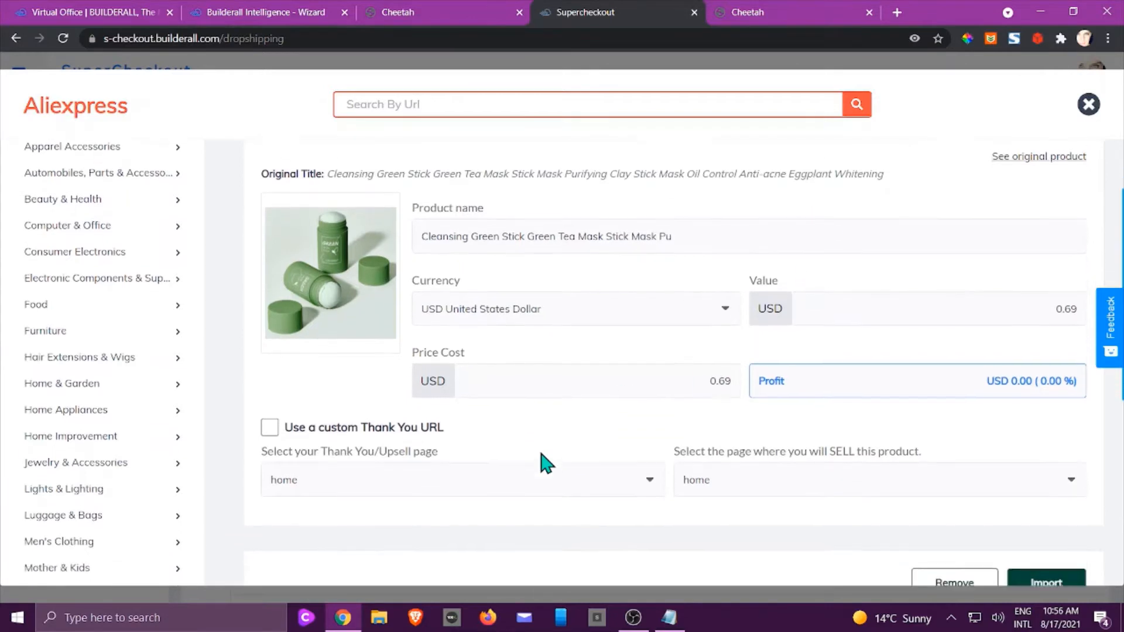
{"action": "scroll", "coordinate": [623, 316], "scroll_direction": "up", "scroll_amount": 1}
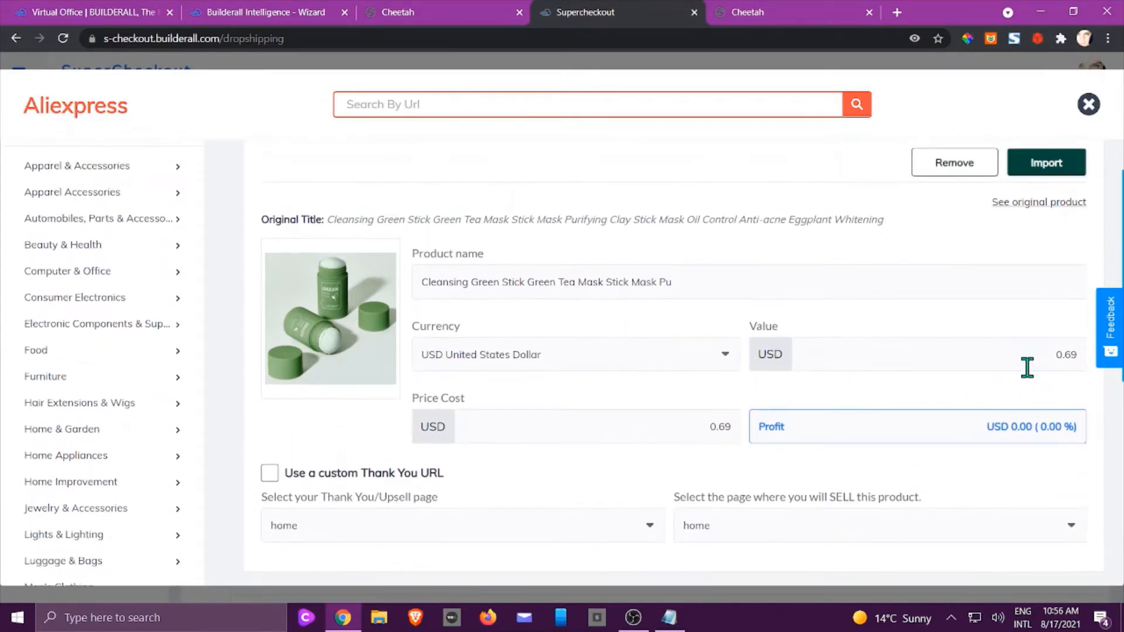
{"action": "left_click", "coordinate": [1066, 353]}
{"action": "double_click", "coordinate": [1084, 349]}
{"action": "type", "text": "200"}
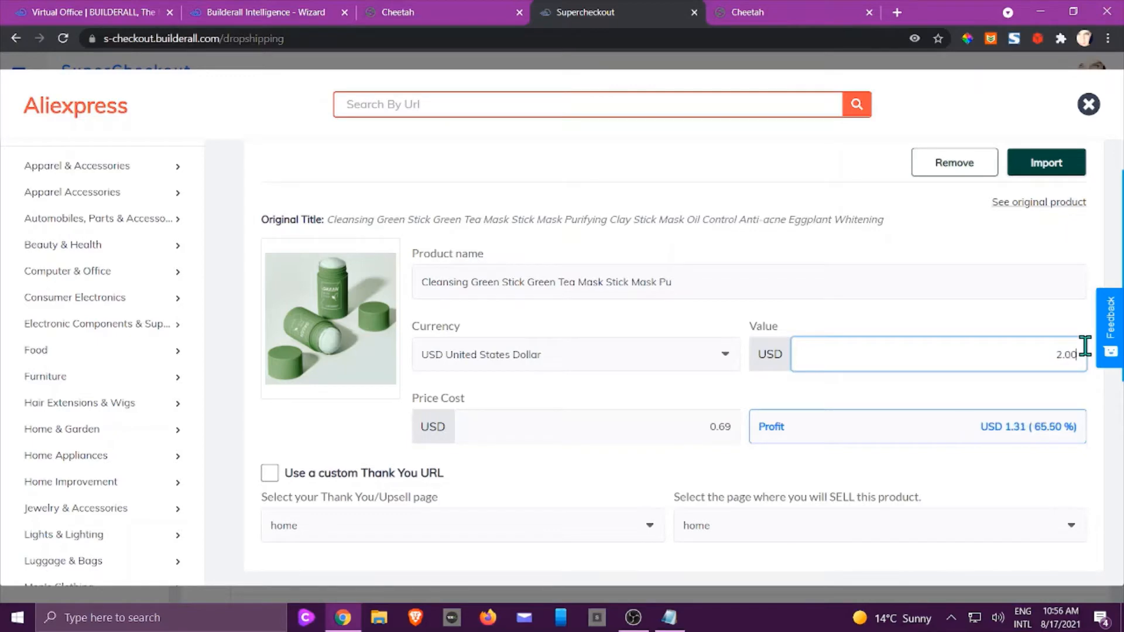
{"action": "scroll", "coordinate": [660, 451], "scroll_direction": "down", "scroll_amount": 2}
{"action": "left_click", "coordinate": [648, 431]}
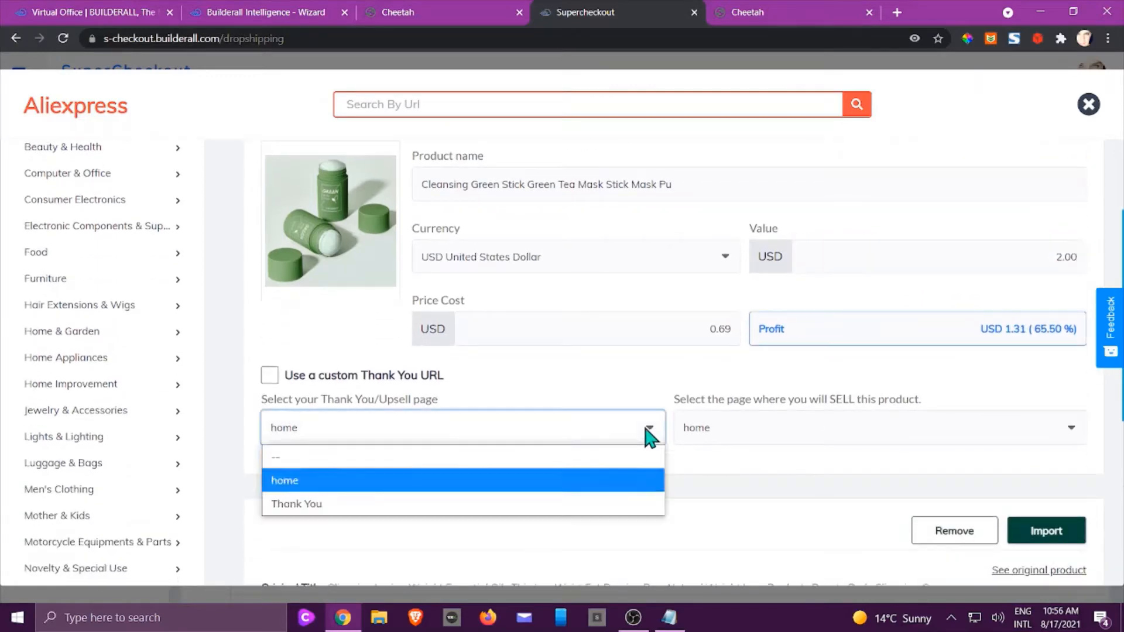
{"action": "left_click", "coordinate": [454, 504]}
{"action": "scroll", "coordinate": [886, 428], "scroll_direction": "up", "scroll_amount": 4}
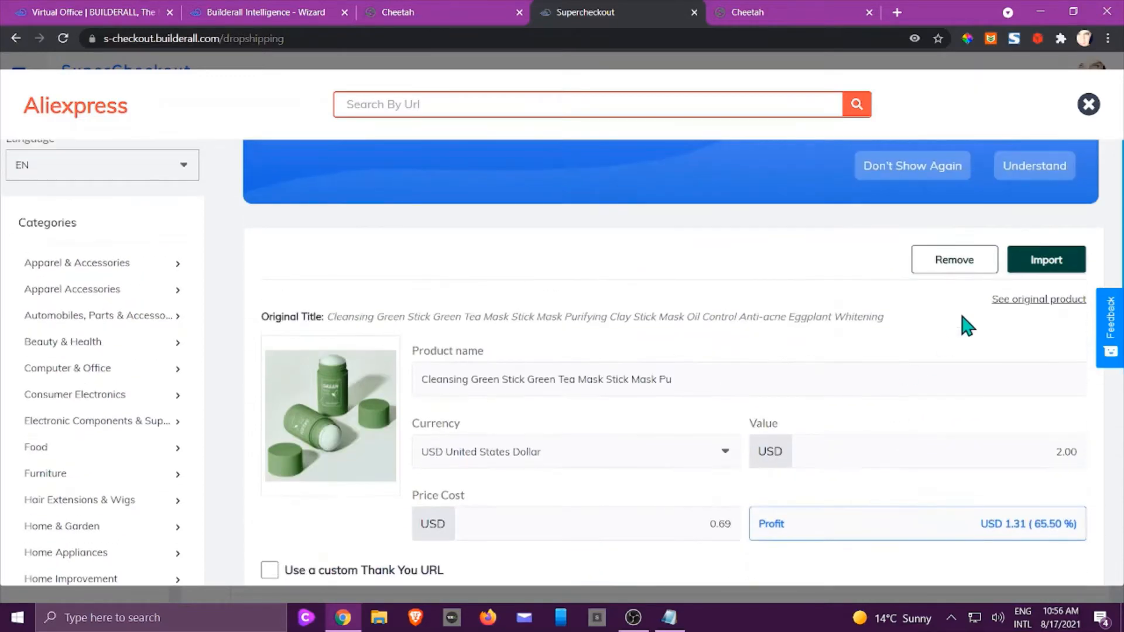
{"action": "left_click", "coordinate": [1033, 260]}
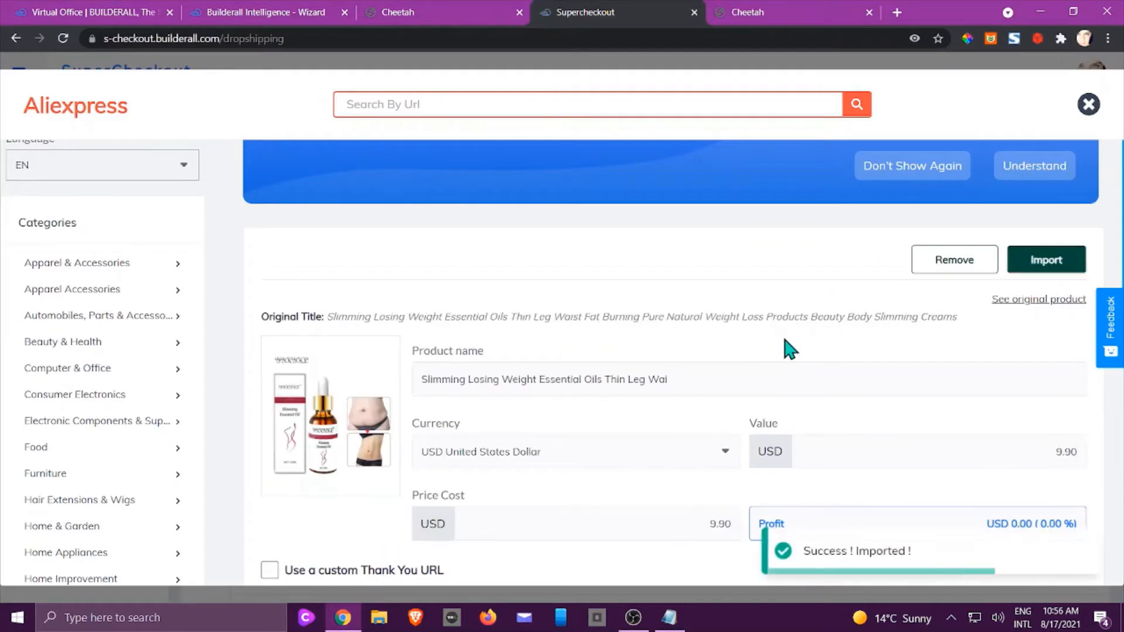
Give the slimming oil the Thank You page and an 18.00 value, then import it.
{"action": "scroll", "coordinate": [790, 350], "scroll_direction": "down", "scroll_amount": 2}
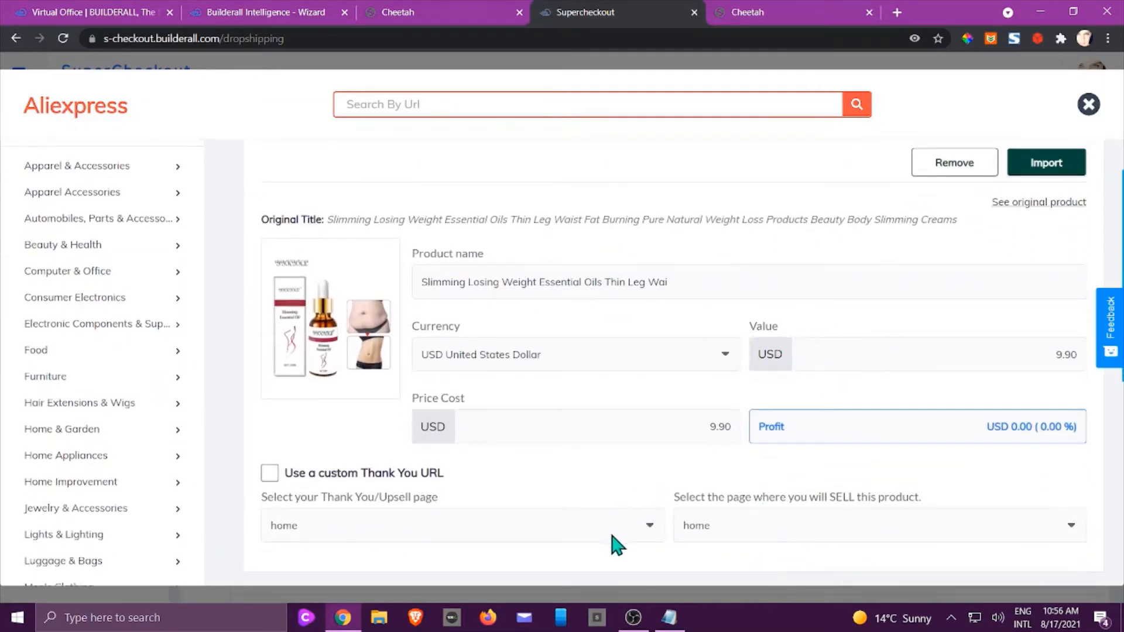
{"action": "left_click", "coordinate": [644, 527]}
{"action": "left_click", "coordinate": [460, 512]}
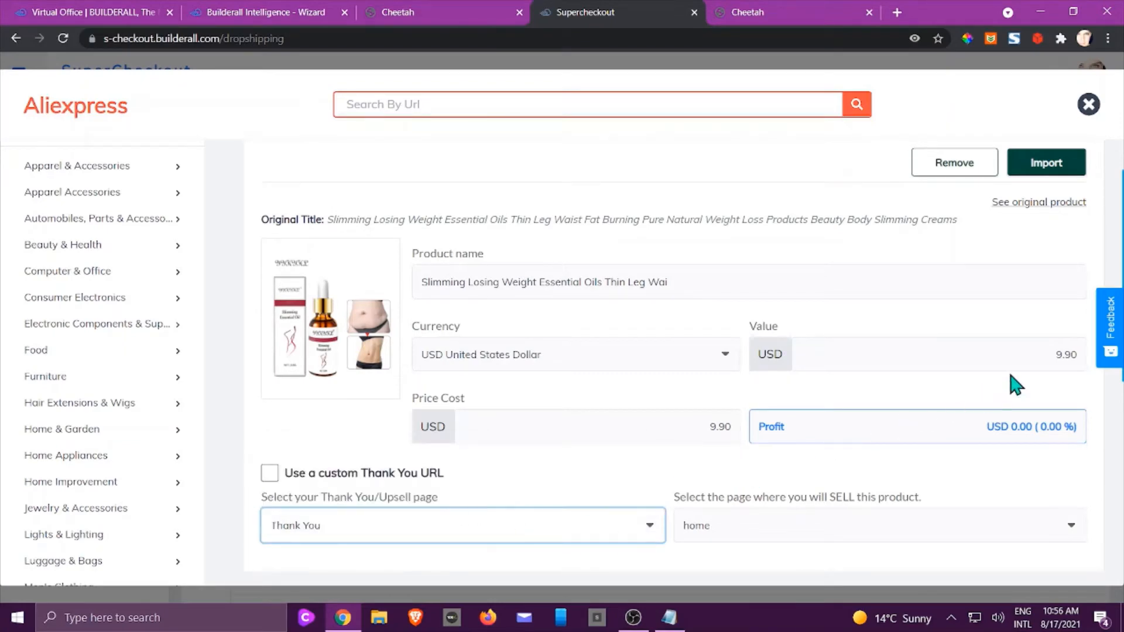
{"action": "left_click", "coordinate": [1048, 353]}
{"action": "type", "text": "1800"}
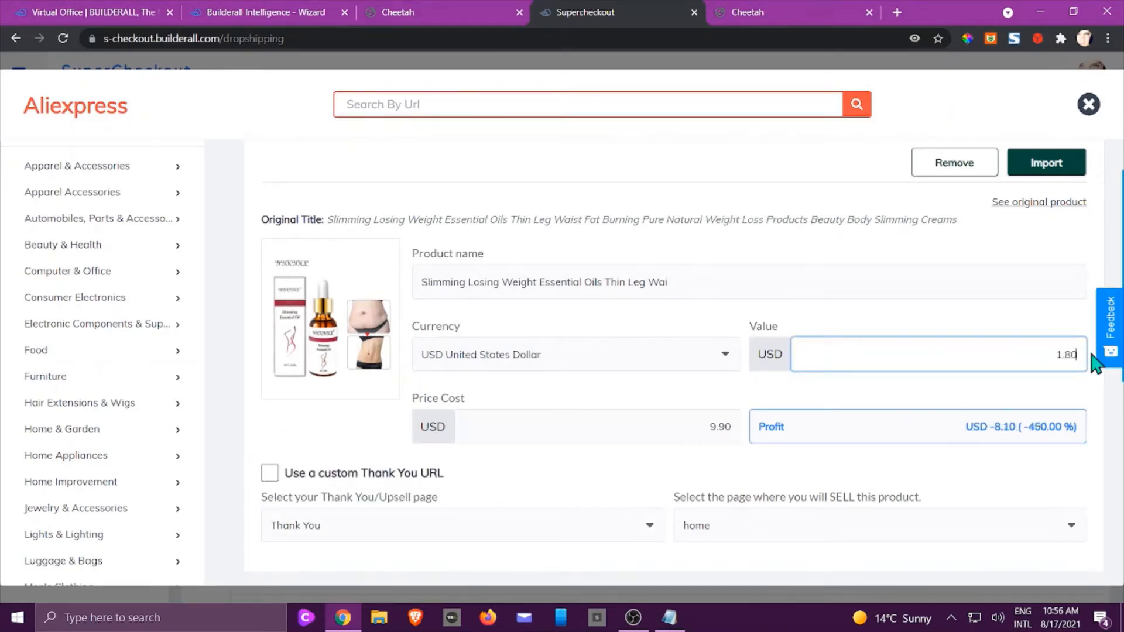
{"action": "scroll", "coordinate": [823, 381], "scroll_direction": "down", "scroll_amount": 3}
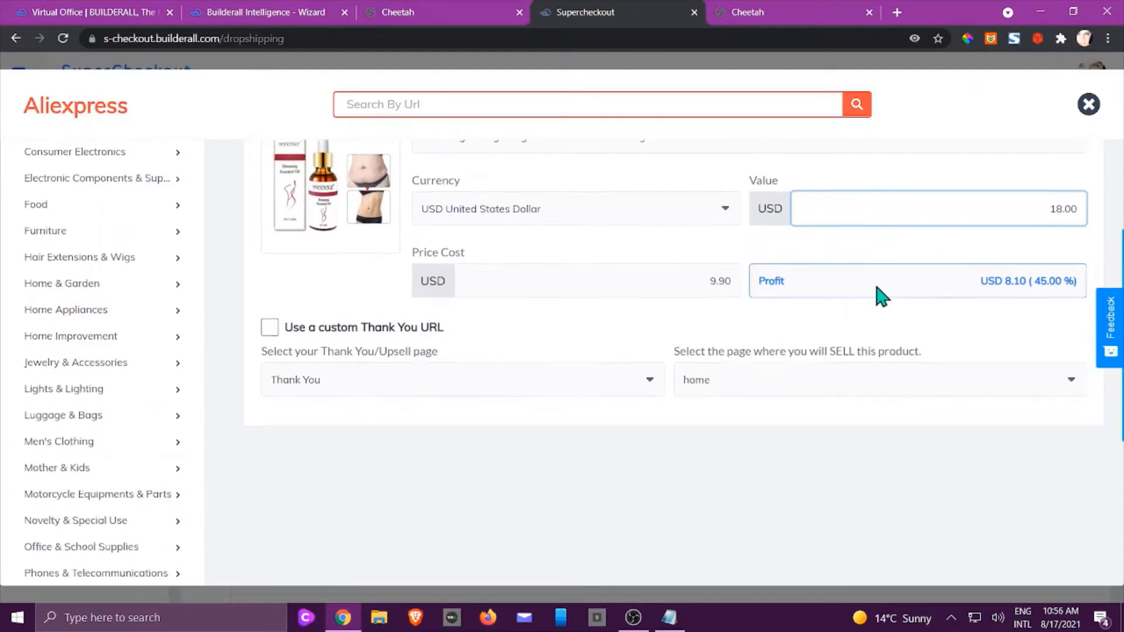
{"action": "scroll", "coordinate": [827, 381], "scroll_direction": "up", "scroll_amount": 4}
{"action": "left_click", "coordinate": [1044, 263]}
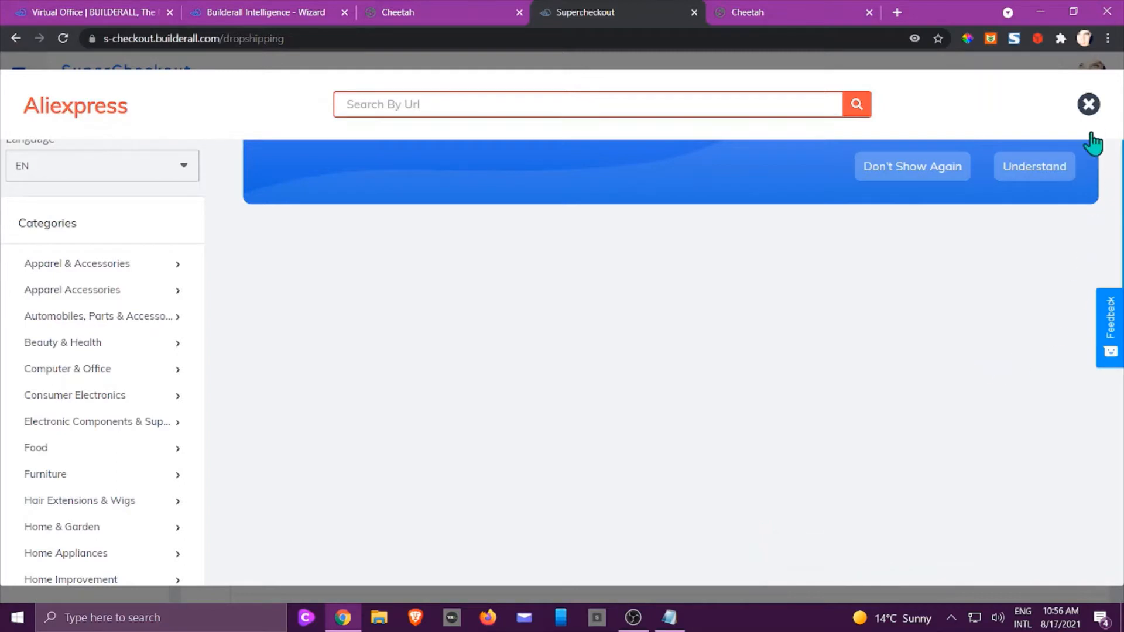
Close the AliExpress importer and go to the My products list.
{"action": "left_click", "coordinate": [1089, 110]}
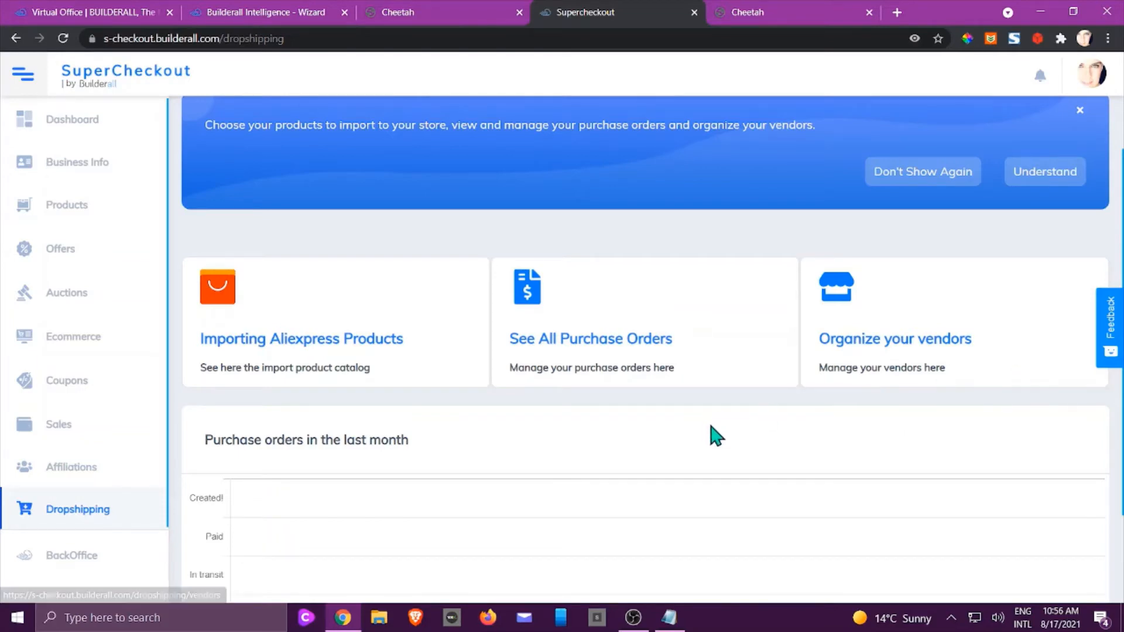
{"action": "scroll", "coordinate": [659, 407], "scroll_direction": "up", "scroll_amount": 2}
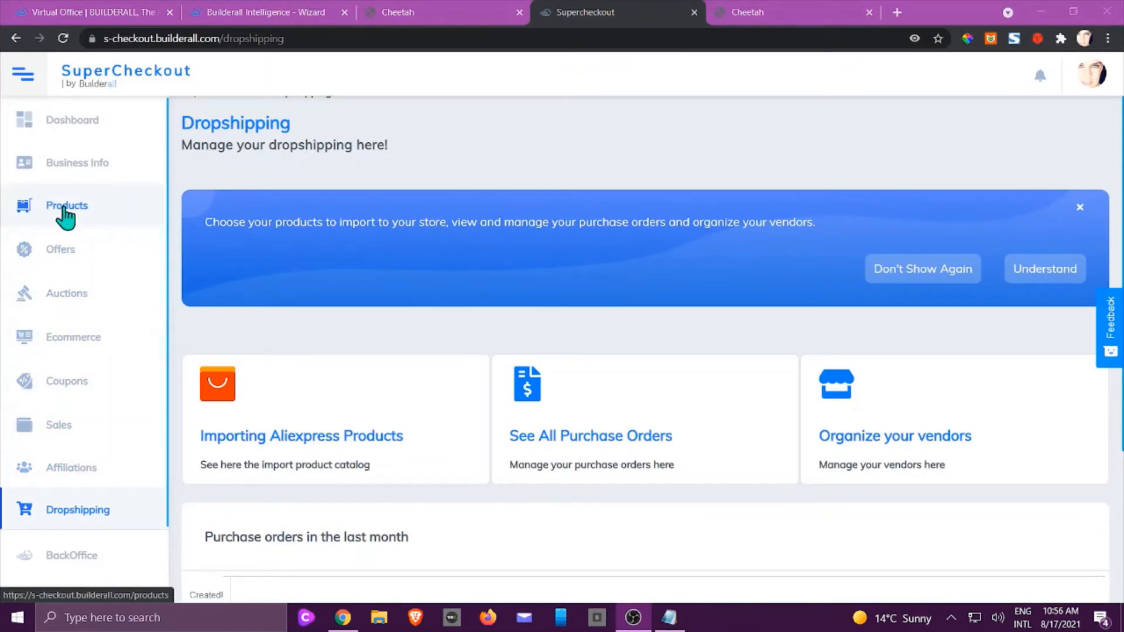
{"action": "left_click", "coordinate": [65, 218]}
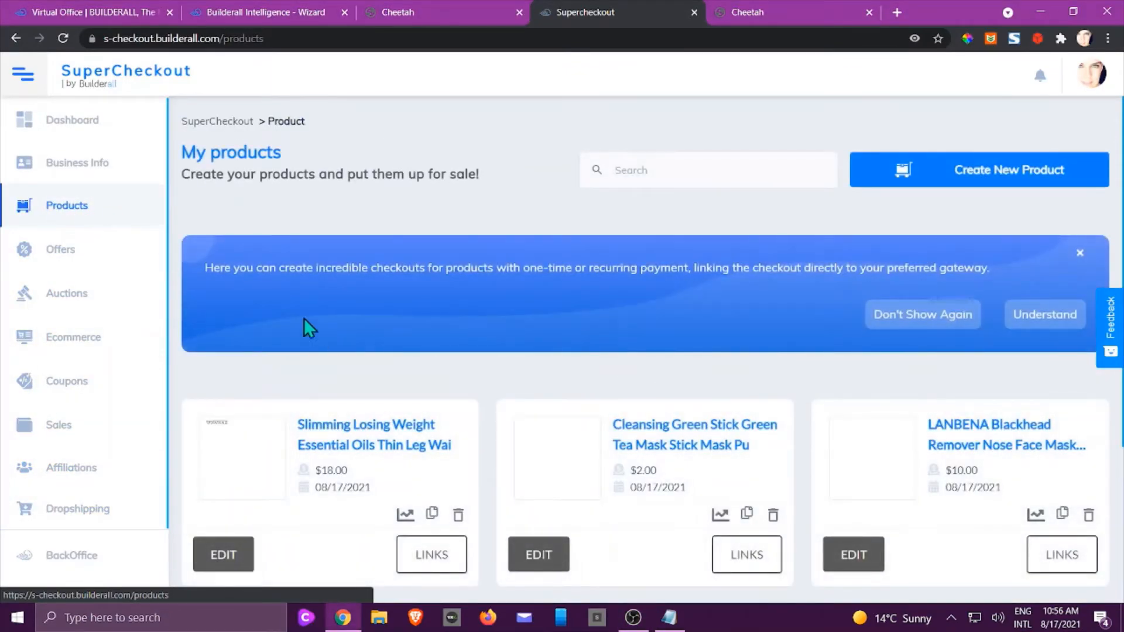
{"action": "scroll", "coordinate": [308, 328], "scroll_direction": "down", "scroll_amount": 3}
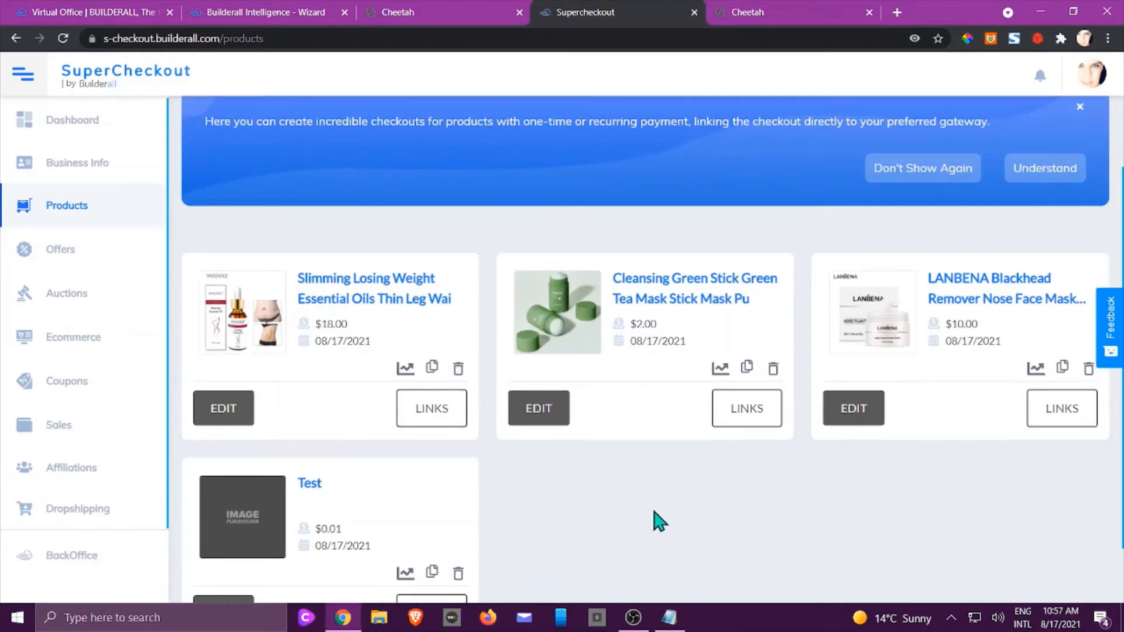
{"action": "scroll", "coordinate": [662, 511], "scroll_direction": "down", "scroll_amount": 2}
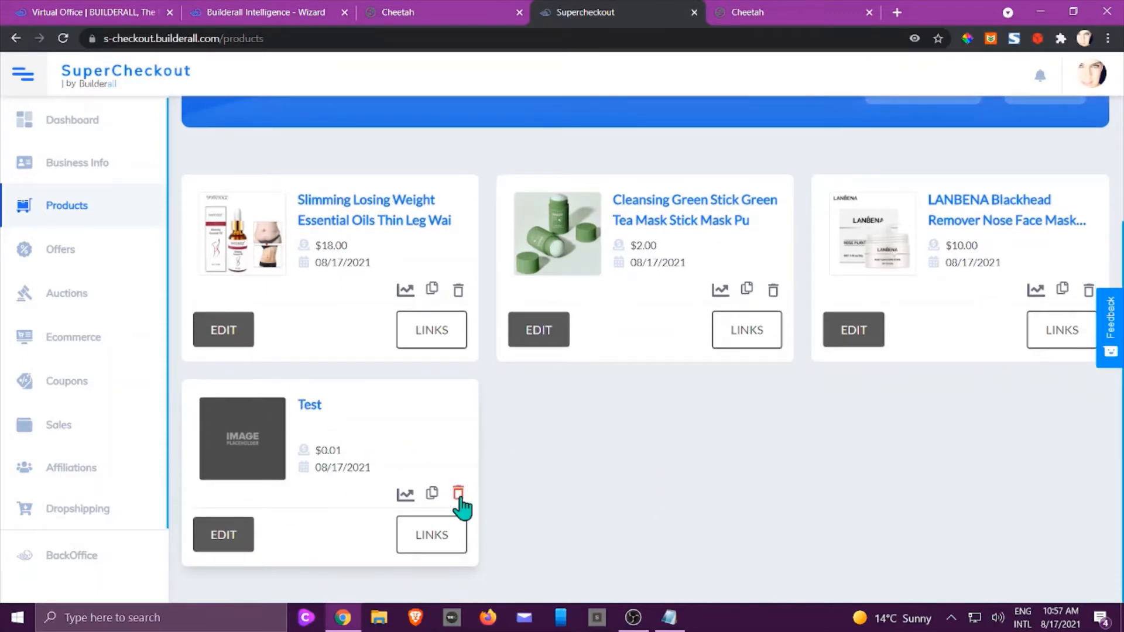
Delete the placeholder Test product and open the slimming oil product for editing.
{"action": "left_click", "coordinate": [458, 496]}
{"action": "left_click", "coordinate": [642, 370]}
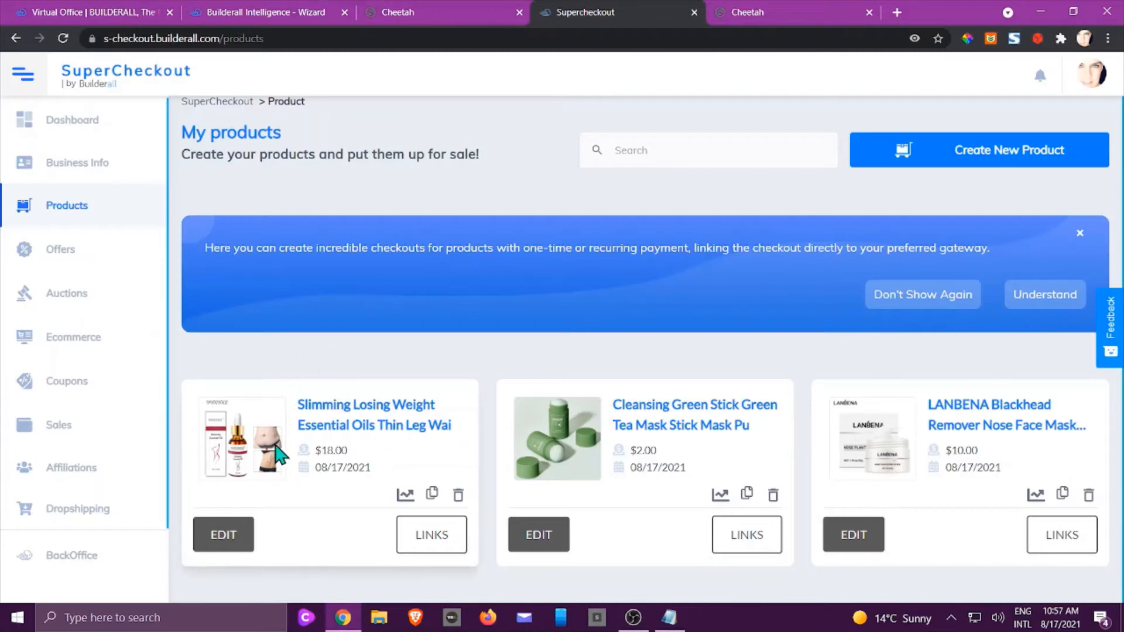
{"action": "left_click", "coordinate": [223, 536]}
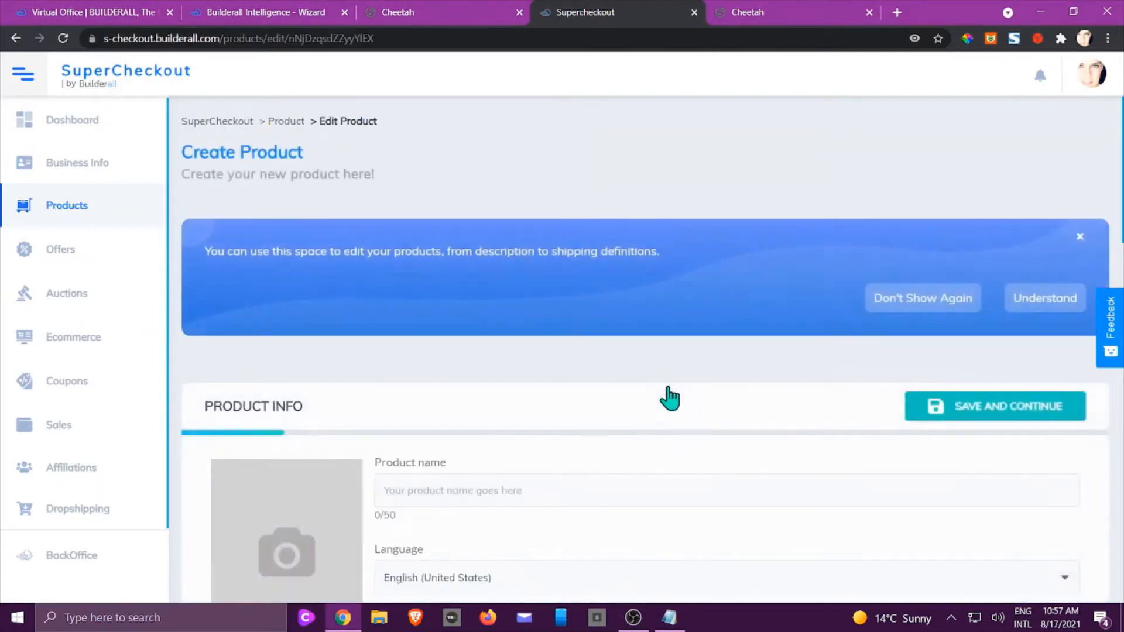
Require buyers to always give an address and keep the product type Physical.
{"action": "scroll", "coordinate": [668, 392], "scroll_direction": "down", "scroll_amount": 3}
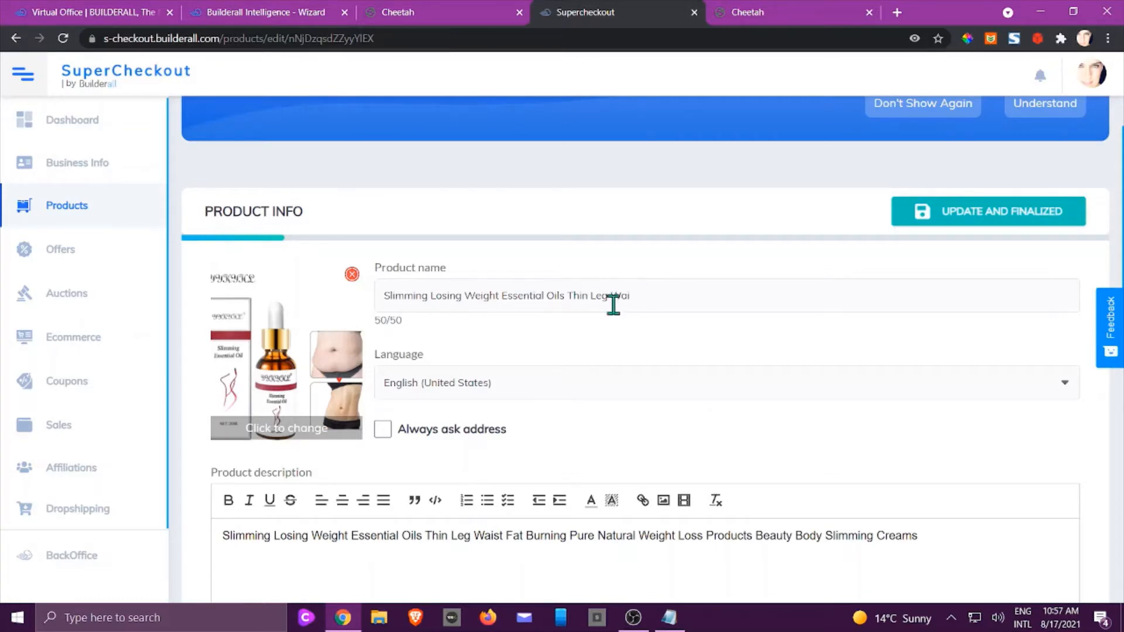
{"action": "scroll", "coordinate": [502, 376], "scroll_direction": "down", "scroll_amount": 3}
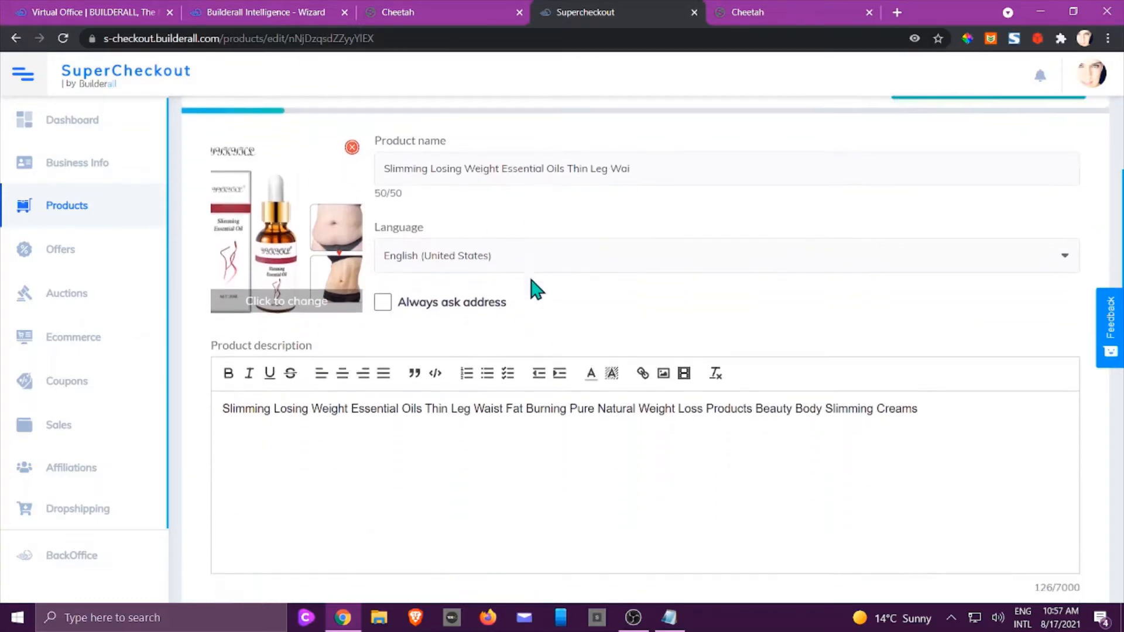
{"action": "left_click", "coordinate": [383, 236]}
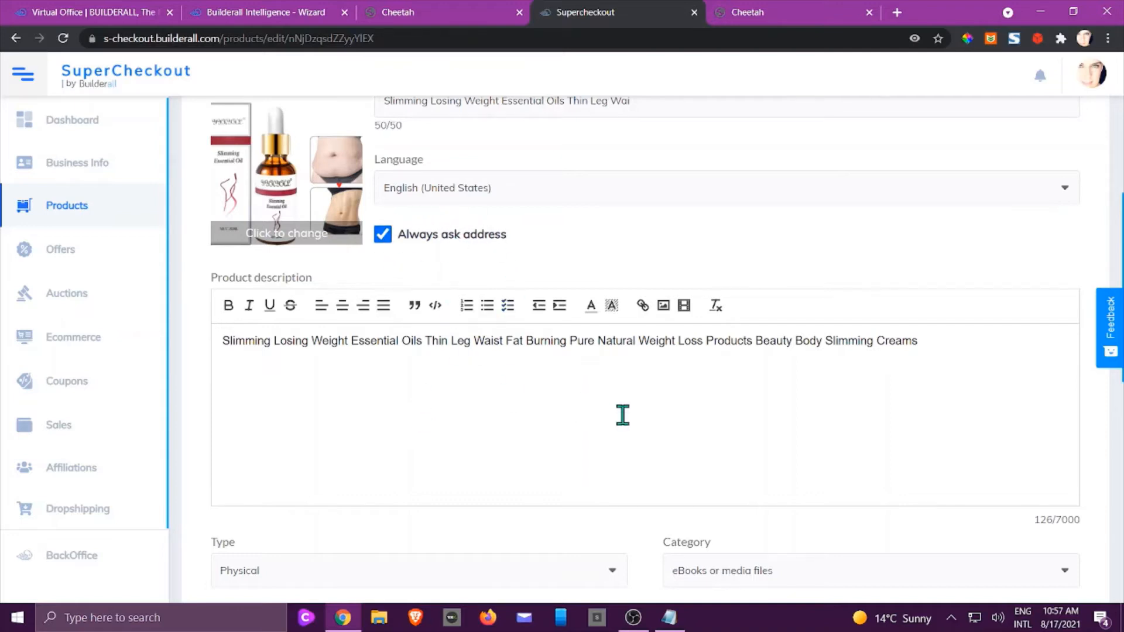
{"action": "scroll", "coordinate": [622, 415], "scroll_direction": "down", "scroll_amount": 2}
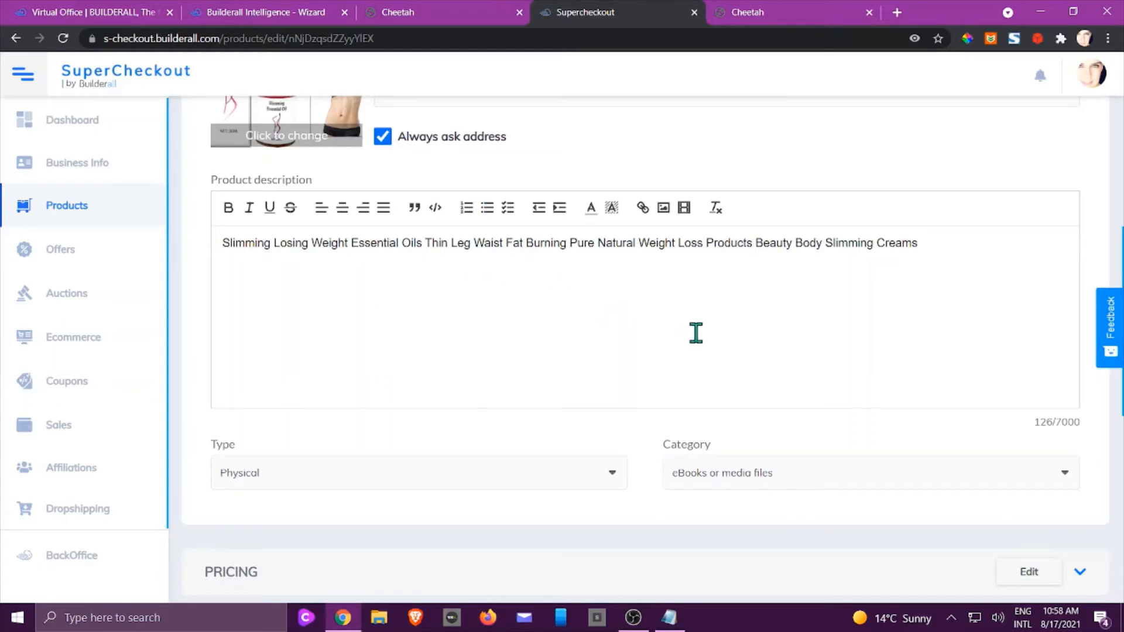
{"action": "scroll", "coordinate": [699, 333], "scroll_direction": "down", "scroll_amount": 1}
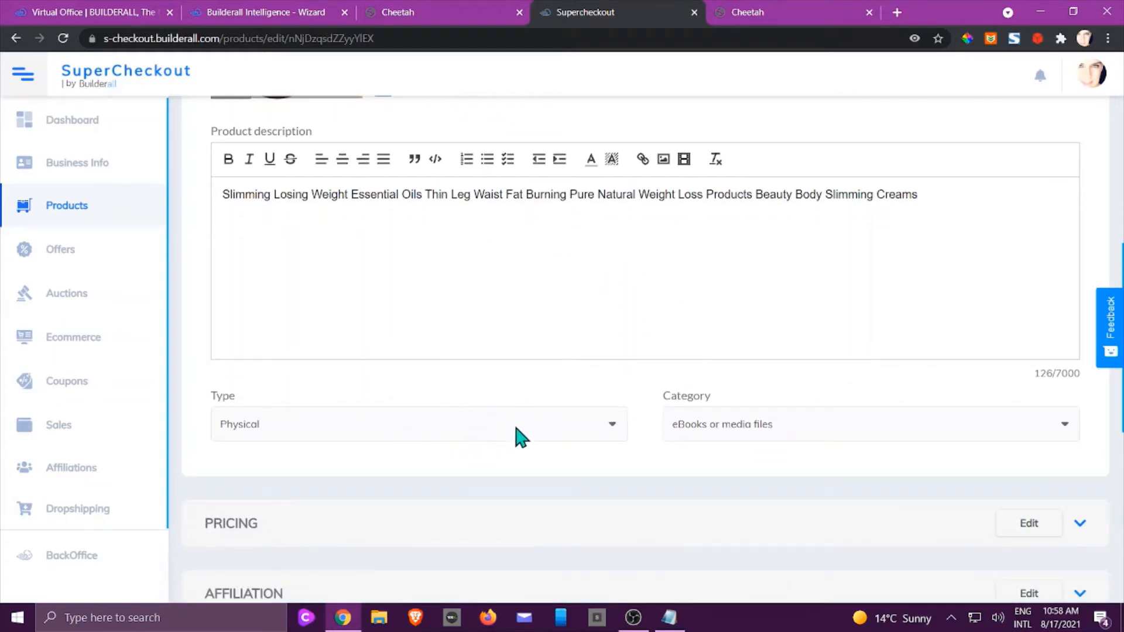
{"action": "scroll", "coordinate": [548, 424], "scroll_direction": "down", "scroll_amount": 1}
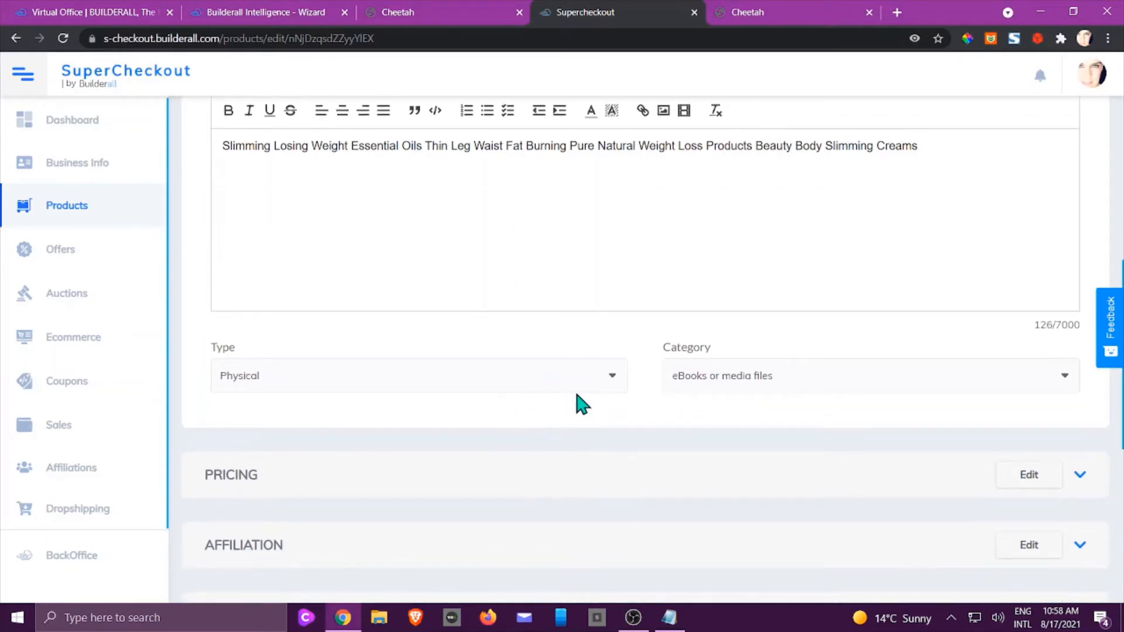
{"action": "left_click", "coordinate": [609, 385]}
{"action": "left_click", "coordinate": [612, 383]}
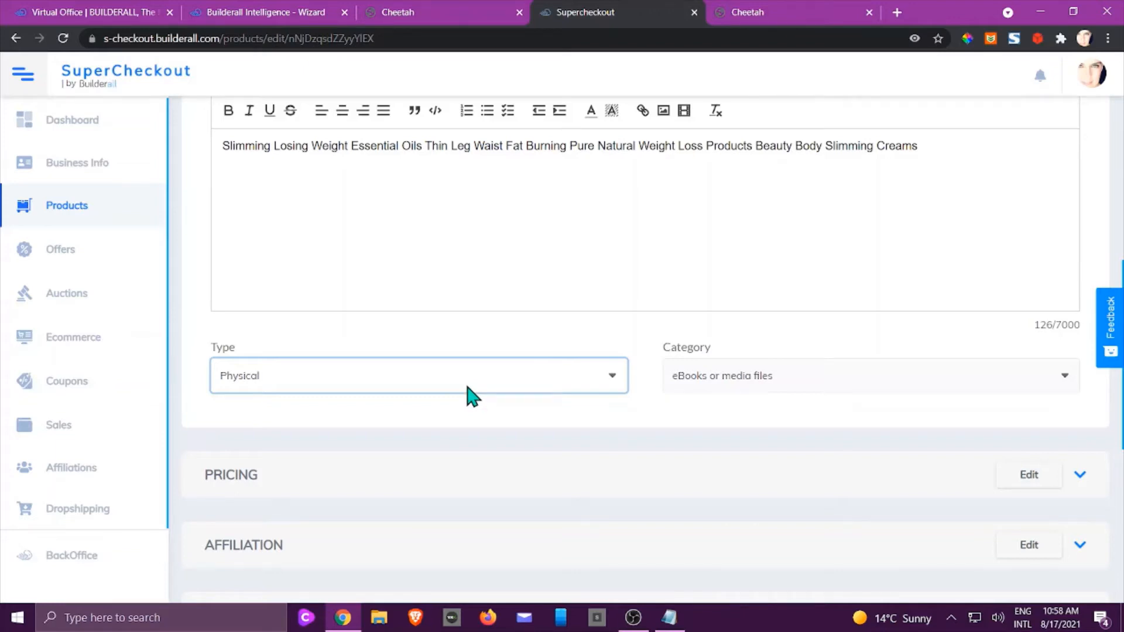
{"action": "scroll", "coordinate": [471, 395], "scroll_direction": "down", "scroll_amount": 6}
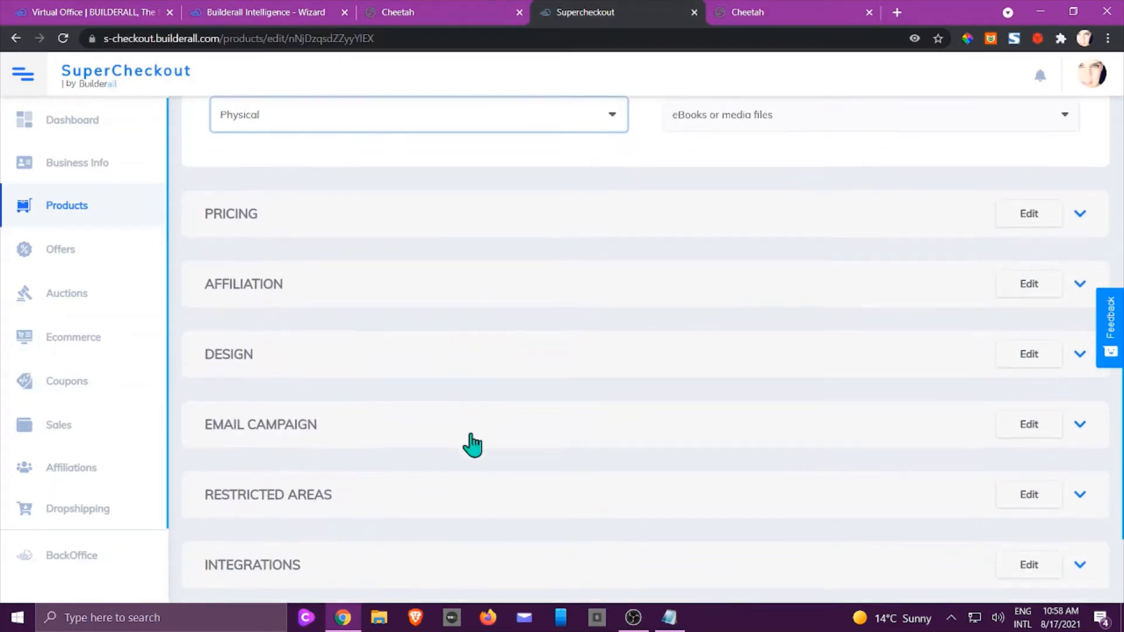
{"action": "scroll", "coordinate": [534, 464], "scroll_direction": "up", "scroll_amount": 5}
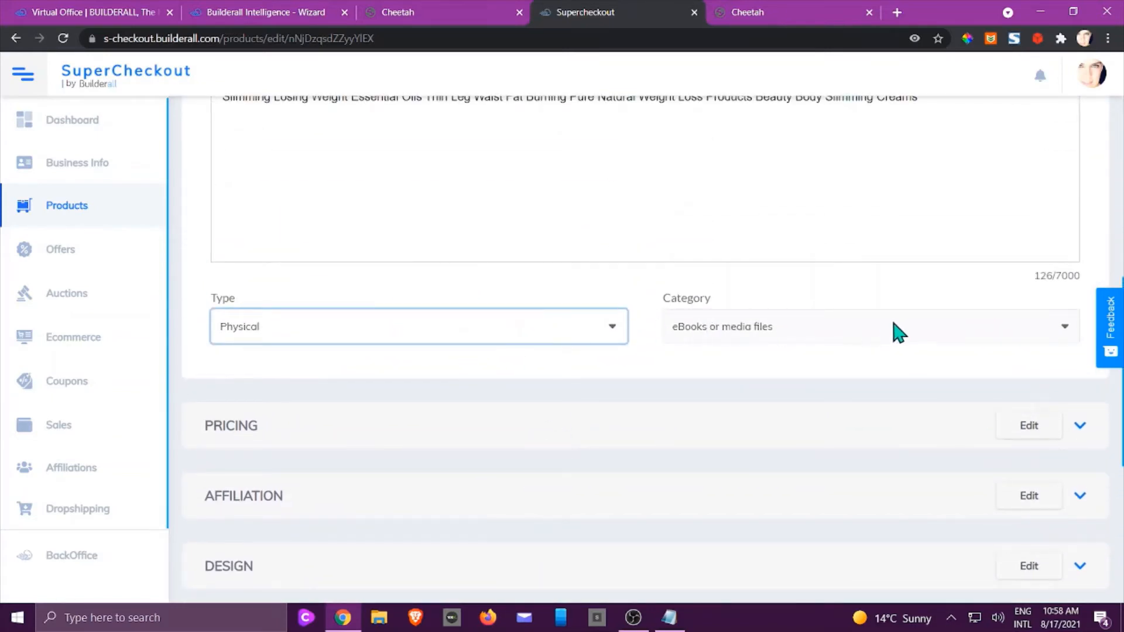
{"action": "scroll", "coordinate": [878, 331], "scroll_direction": "up", "scroll_amount": 1}
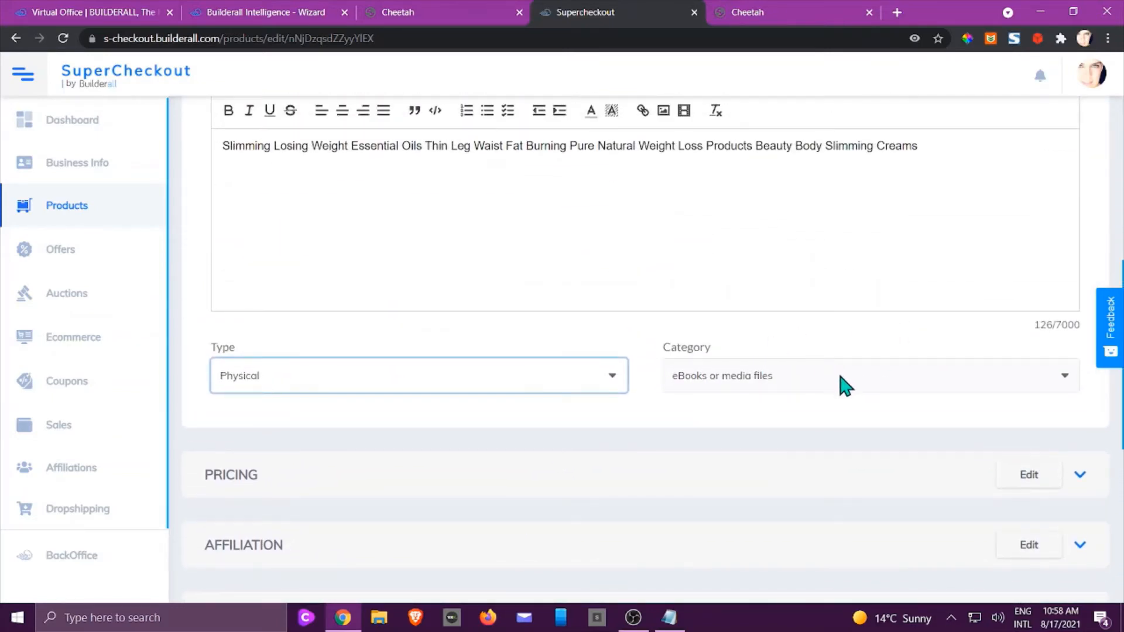
Change the product category to Cosmetics and perfumery.
{"action": "left_click", "coordinate": [846, 385]}
{"action": "scroll", "coordinate": [783, 307], "scroll_direction": "down", "scroll_amount": 1}
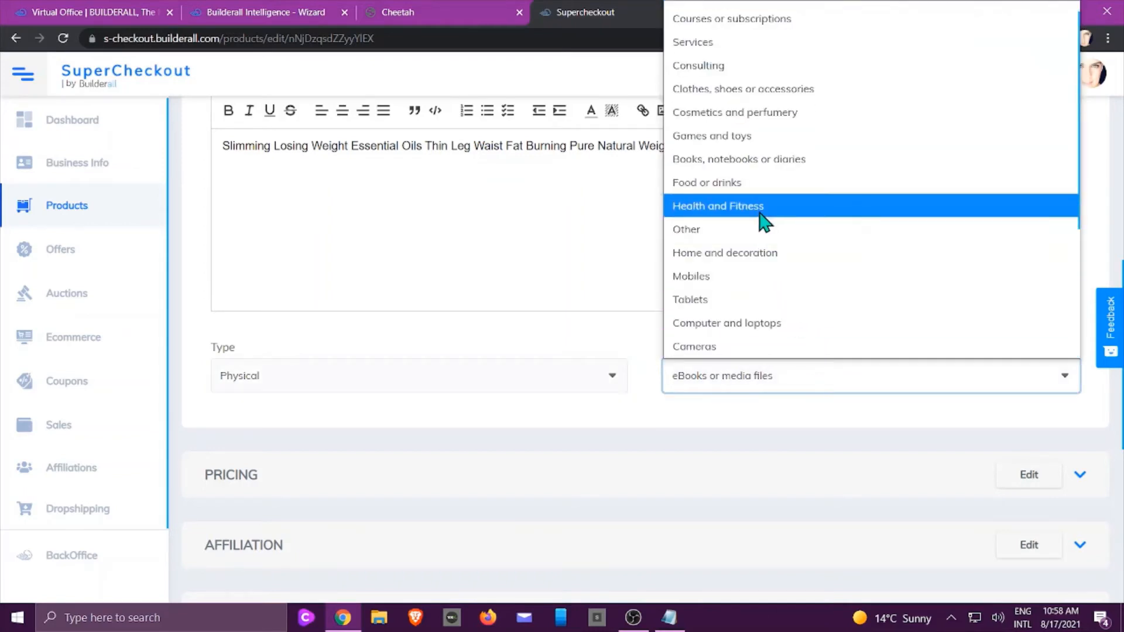
{"action": "left_click", "coordinate": [772, 115]}
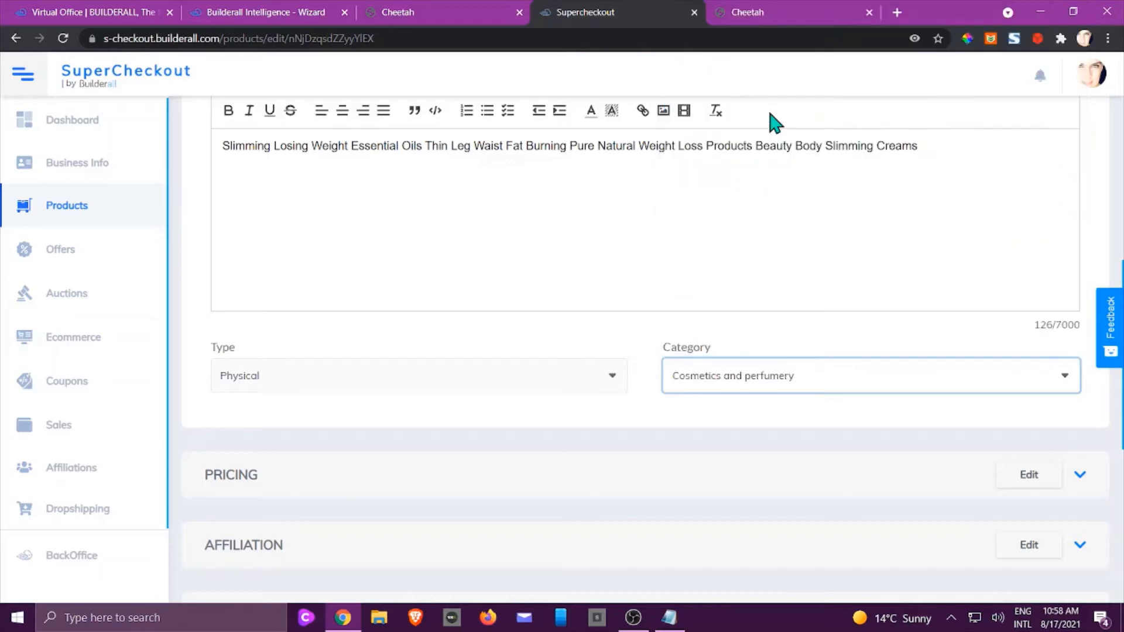
{"action": "scroll", "coordinate": [542, 364], "scroll_direction": "down", "scroll_amount": 2}
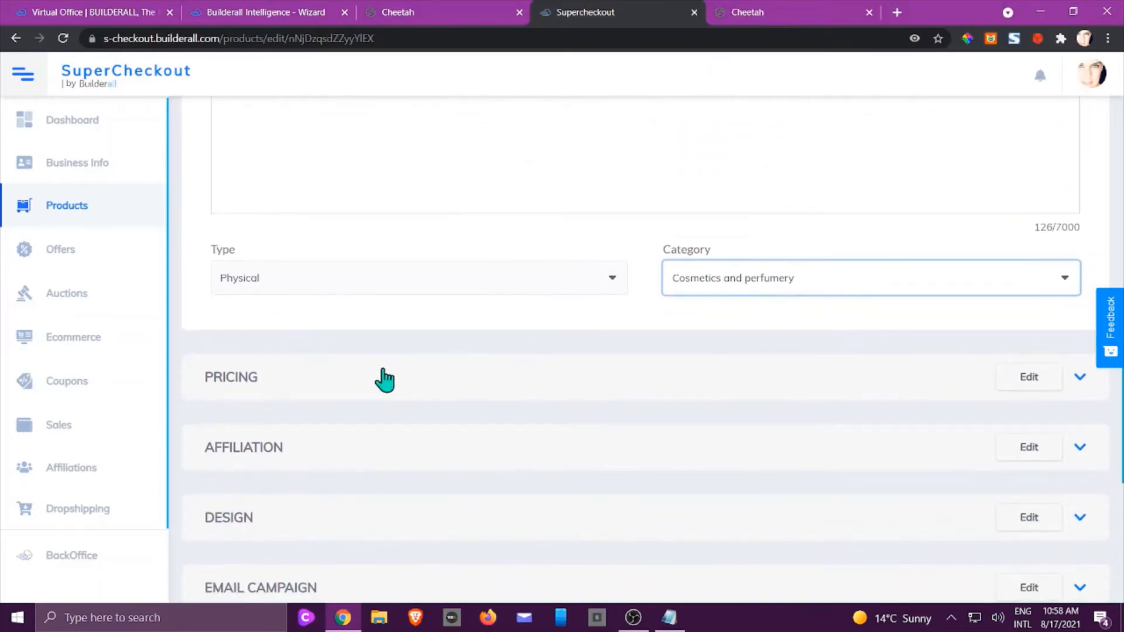
Choose Stripe for the USD 18.00 single payment and expand the Affiliation settings.
{"action": "left_click", "coordinate": [577, 391]}
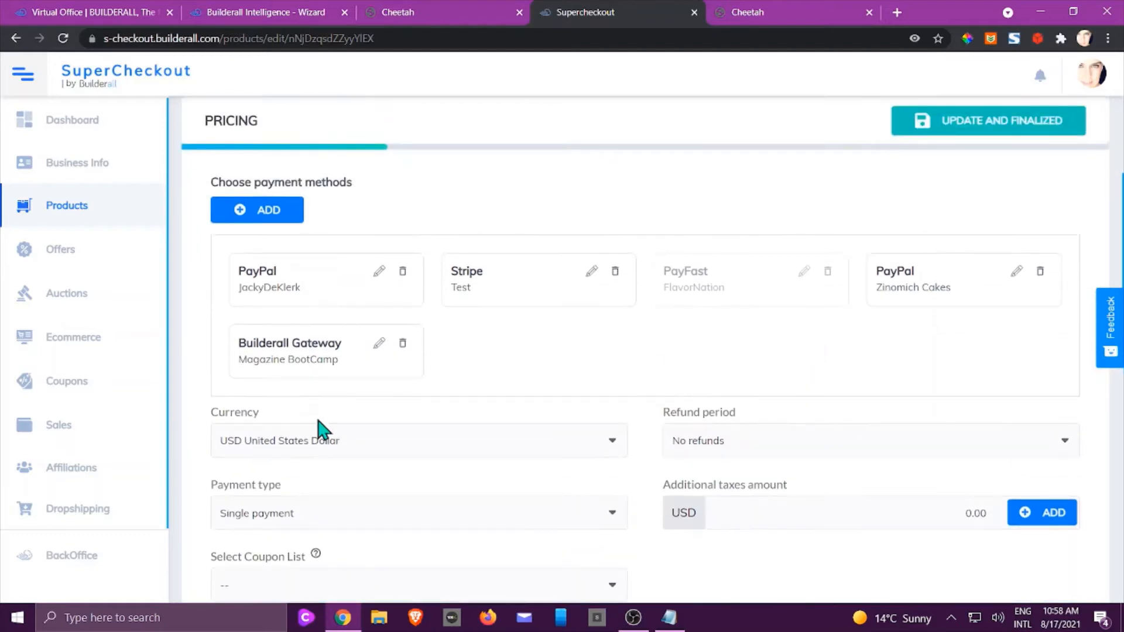
{"action": "left_click", "coordinate": [525, 291]}
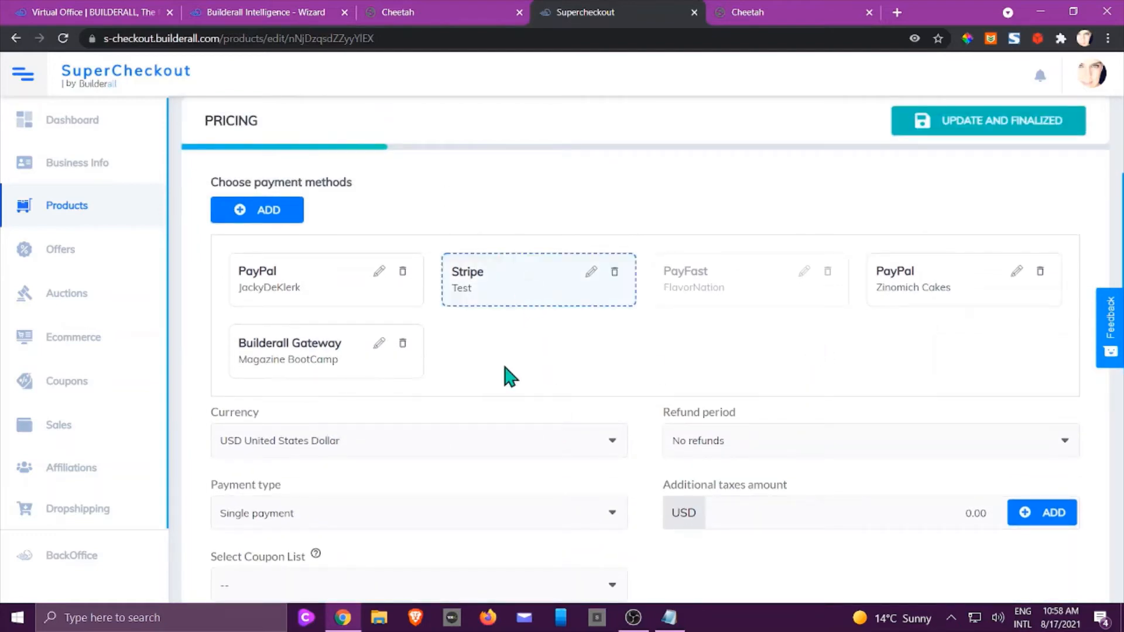
{"action": "scroll", "coordinate": [508, 367], "scroll_direction": "down", "scroll_amount": 3}
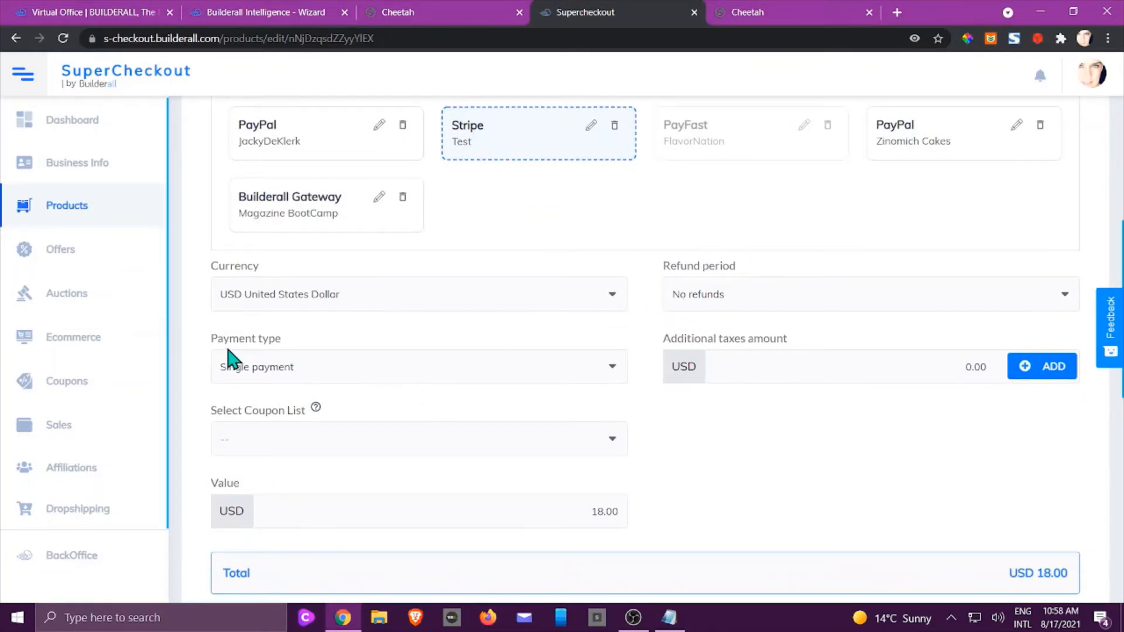
{"action": "scroll", "coordinate": [740, 414], "scroll_direction": "down", "scroll_amount": 3}
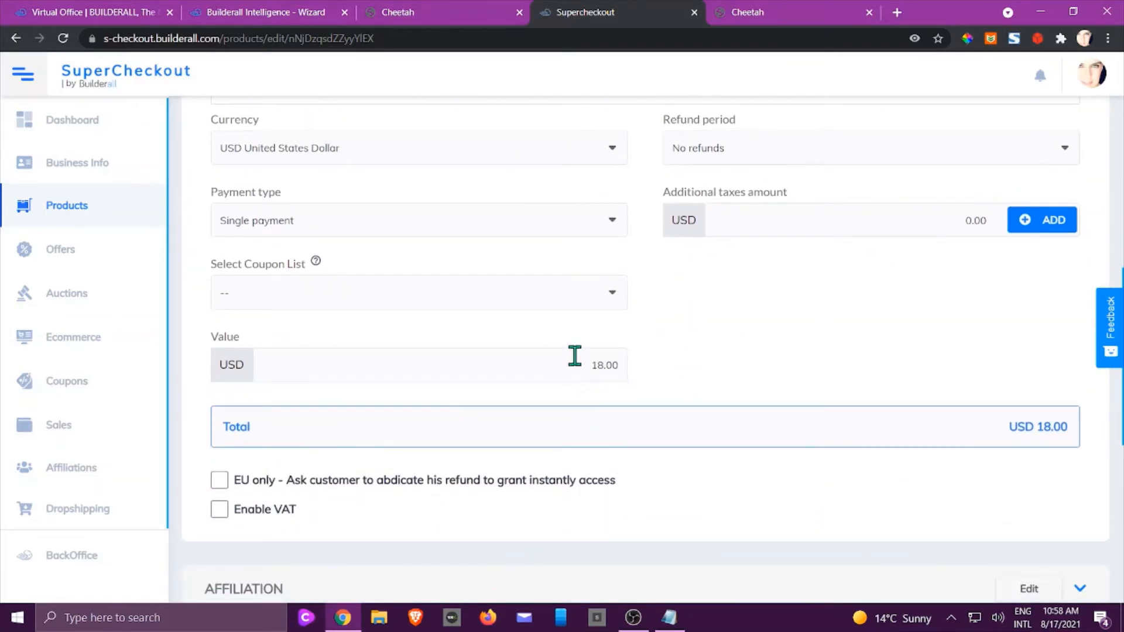
{"action": "scroll", "coordinate": [751, 334], "scroll_direction": "down", "scroll_amount": 5}
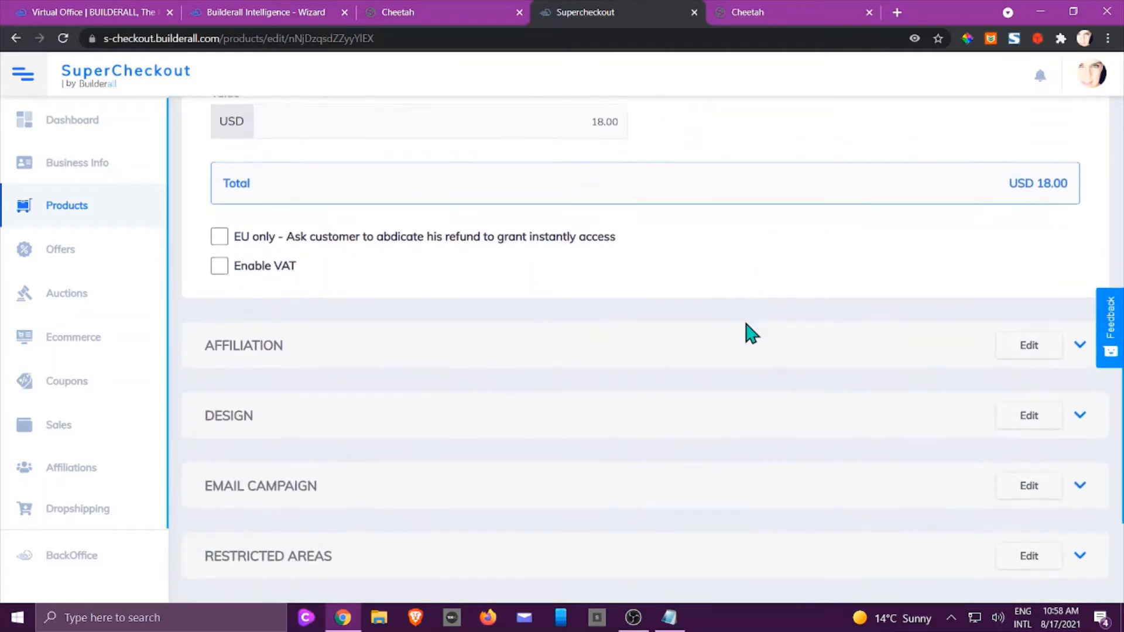
{"action": "left_click", "coordinate": [597, 356]}
{"action": "scroll", "coordinate": [615, 352], "scroll_direction": "up", "scroll_amount": 3}
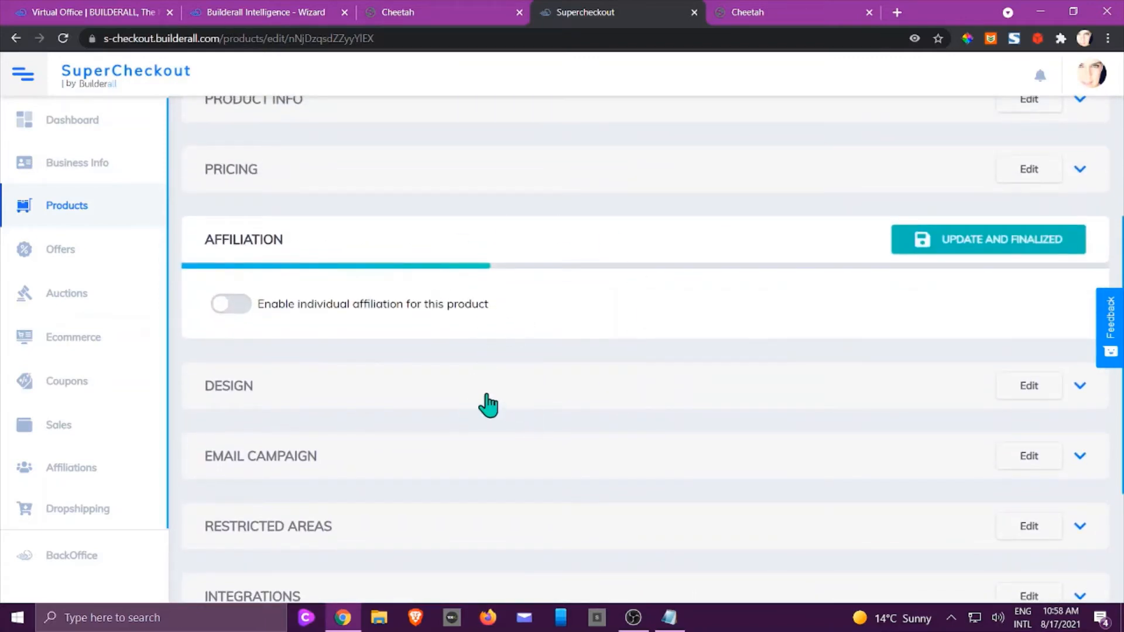
Browse the checkout design templates, keeping Alt. 3 Steps Checkout with home as the selling page.
{"action": "left_click", "coordinate": [386, 398]}
{"action": "scroll", "coordinate": [572, 376], "scroll_direction": "down", "scroll_amount": 2}
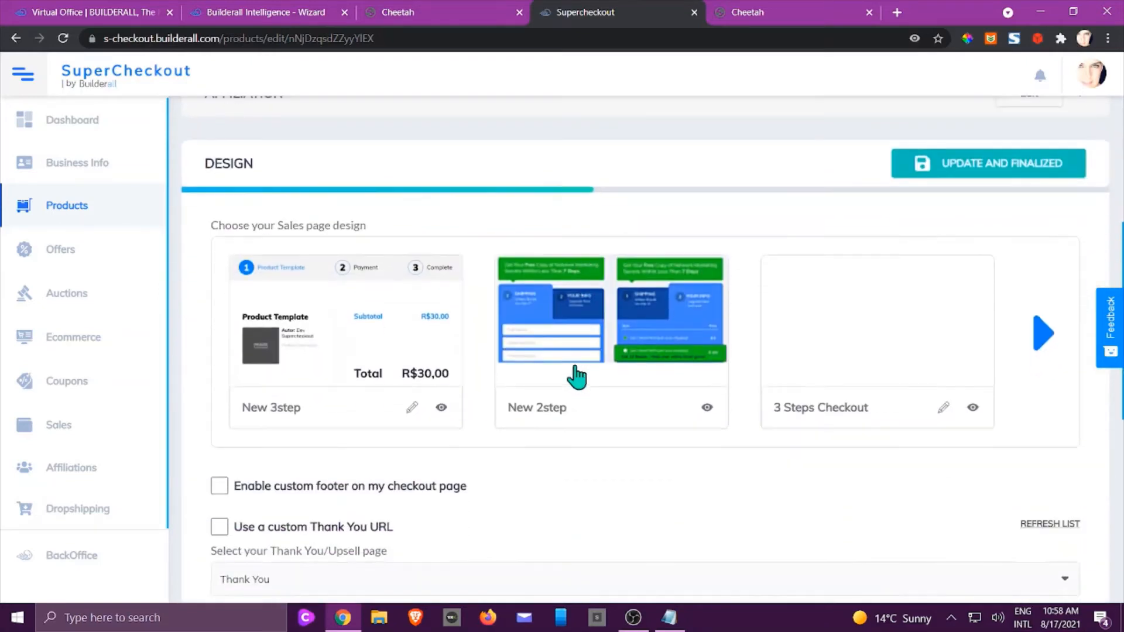
{"action": "left_click", "coordinate": [1041, 343]}
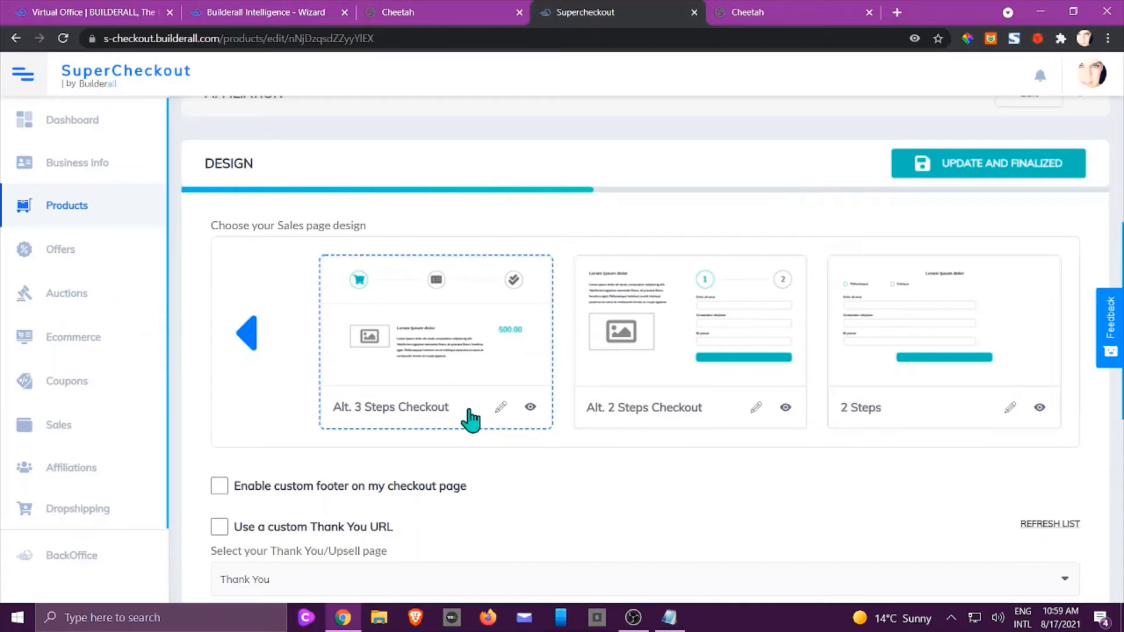
{"action": "scroll", "coordinate": [471, 417], "scroll_direction": "down", "scroll_amount": 1}
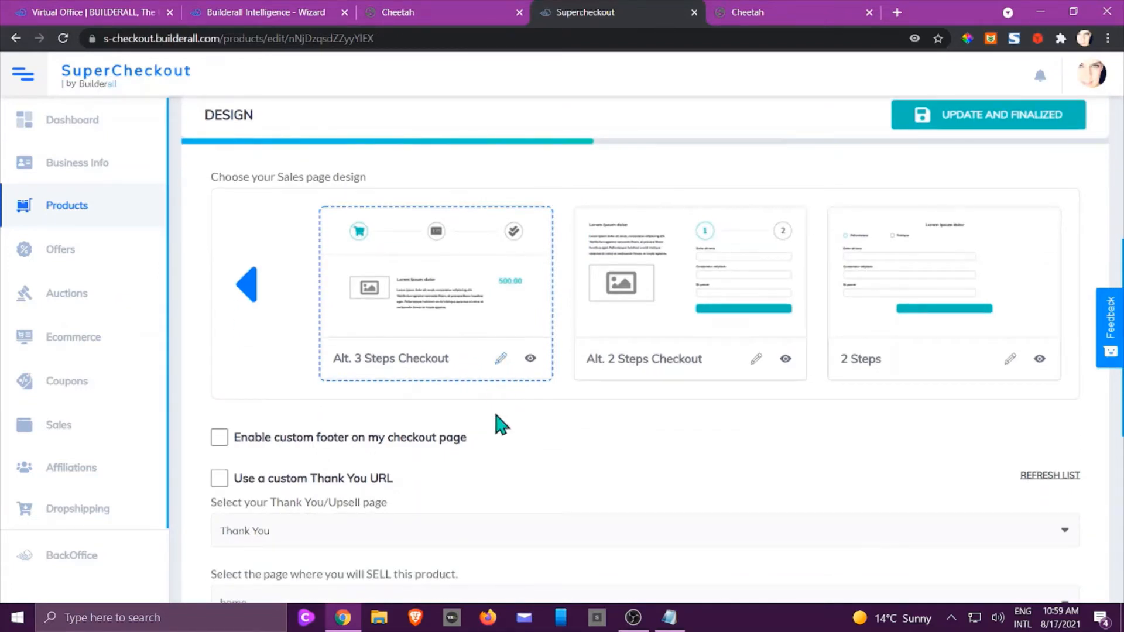
{"action": "scroll", "coordinate": [505, 417], "scroll_direction": "down", "scroll_amount": 2}
{"action": "scroll", "coordinate": [550, 404], "scroll_direction": "down", "scroll_amount": 1}
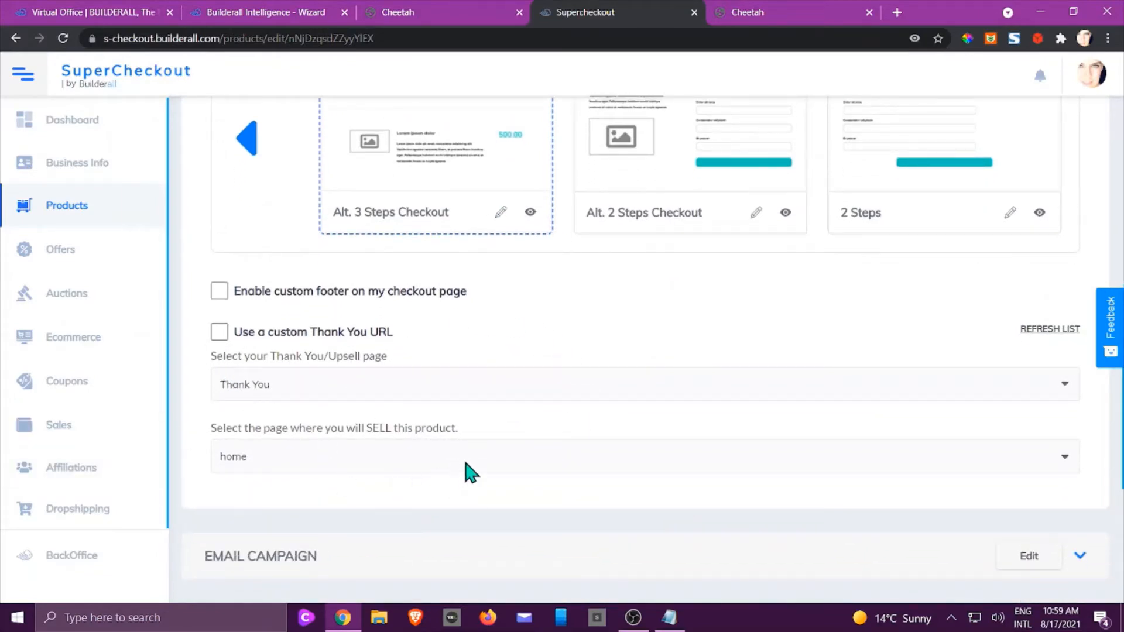
{"action": "scroll", "coordinate": [464, 468], "scroll_direction": "down", "scroll_amount": 3}
Expand Email Campaign and choose the Dropshipping MailingBoss list.
{"action": "left_click", "coordinate": [353, 354]}
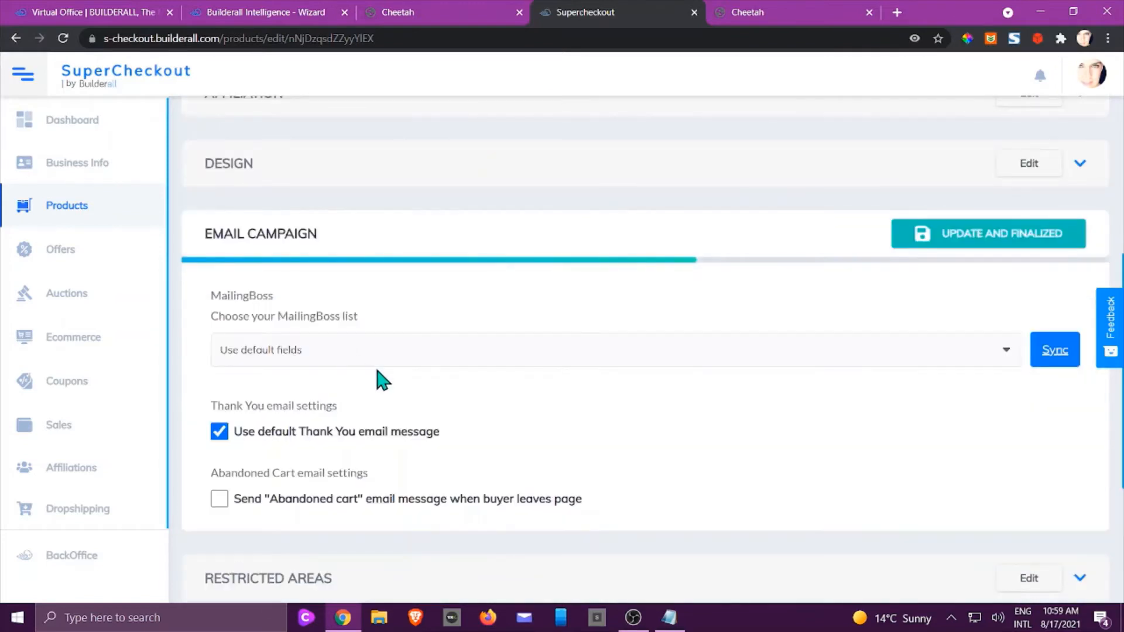
{"action": "left_click", "coordinate": [694, 369]}
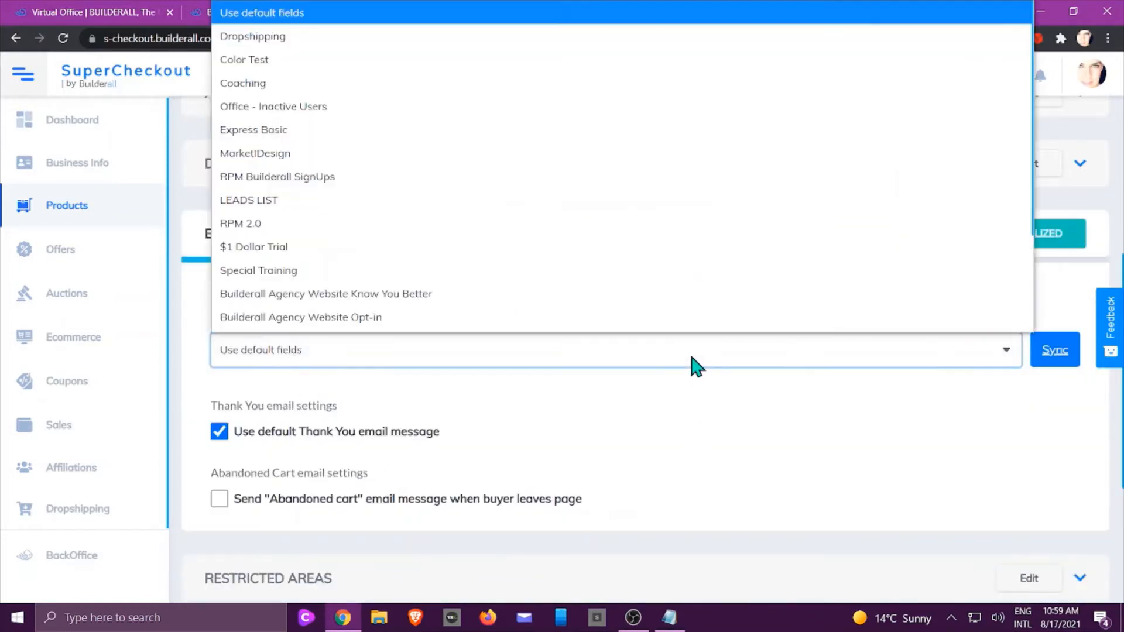
{"action": "scroll", "coordinate": [527, 175], "scroll_direction": "down", "scroll_amount": 1}
{"action": "left_click", "coordinate": [452, 32]}
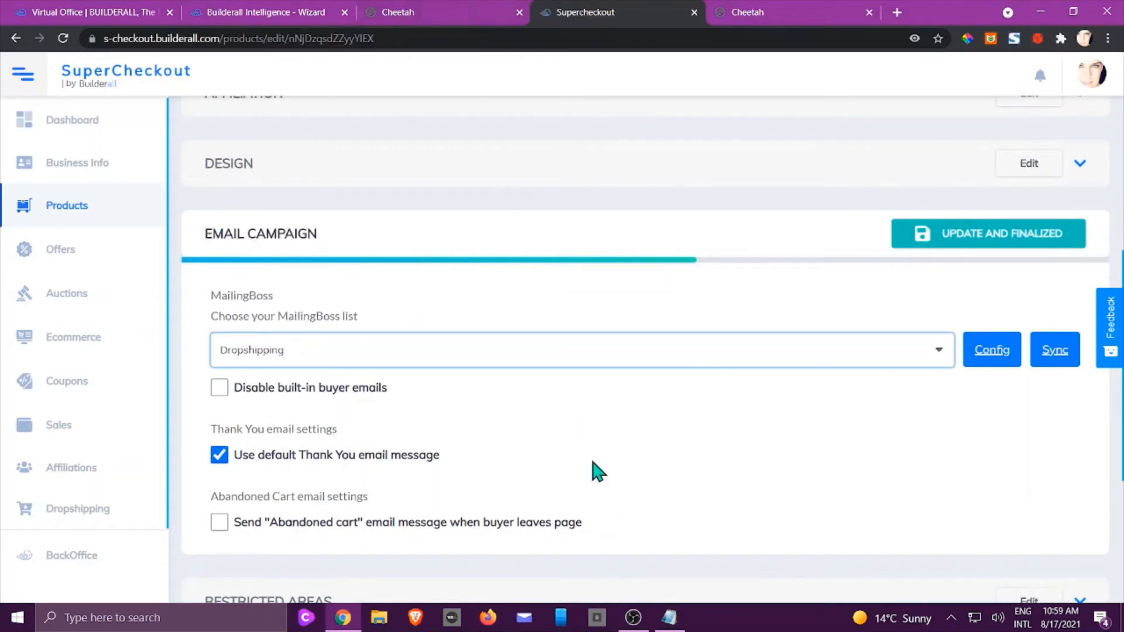
{"action": "scroll", "coordinate": [593, 469], "scroll_direction": "down", "scroll_amount": 3}
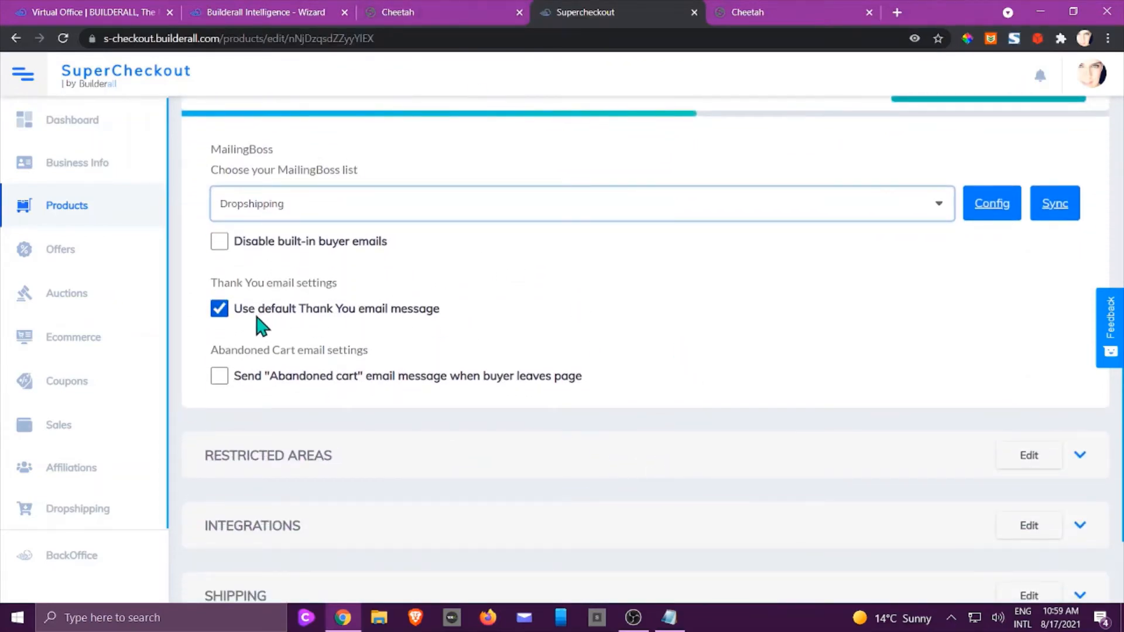
Keep the default Thank You email checked.
{"action": "left_click", "coordinate": [219, 309]}
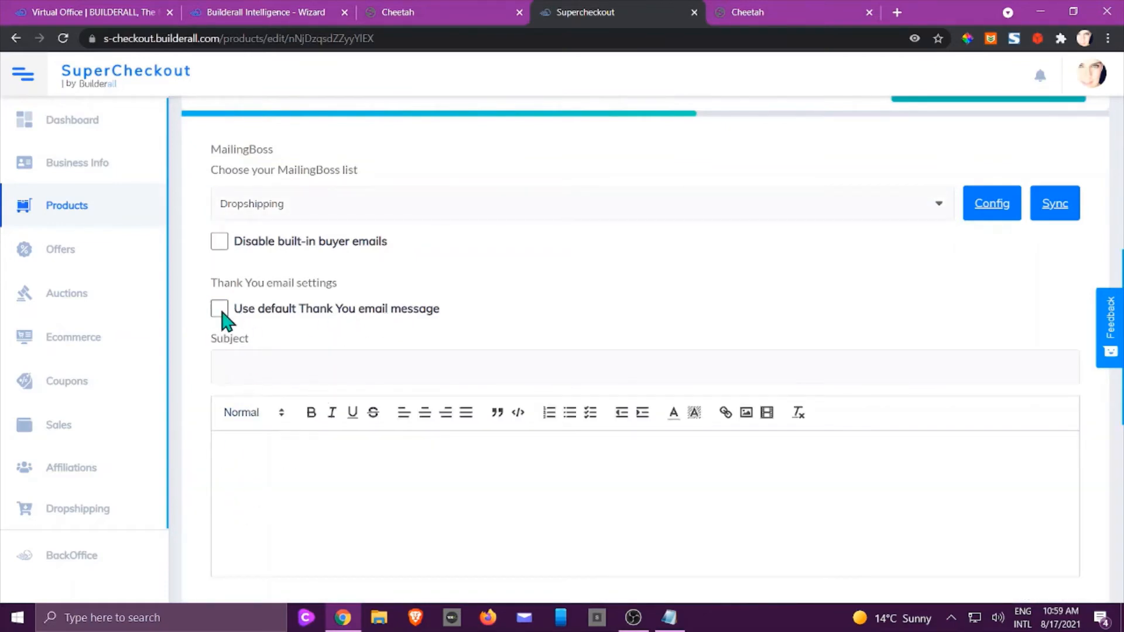
{"action": "left_click", "coordinate": [220, 310]}
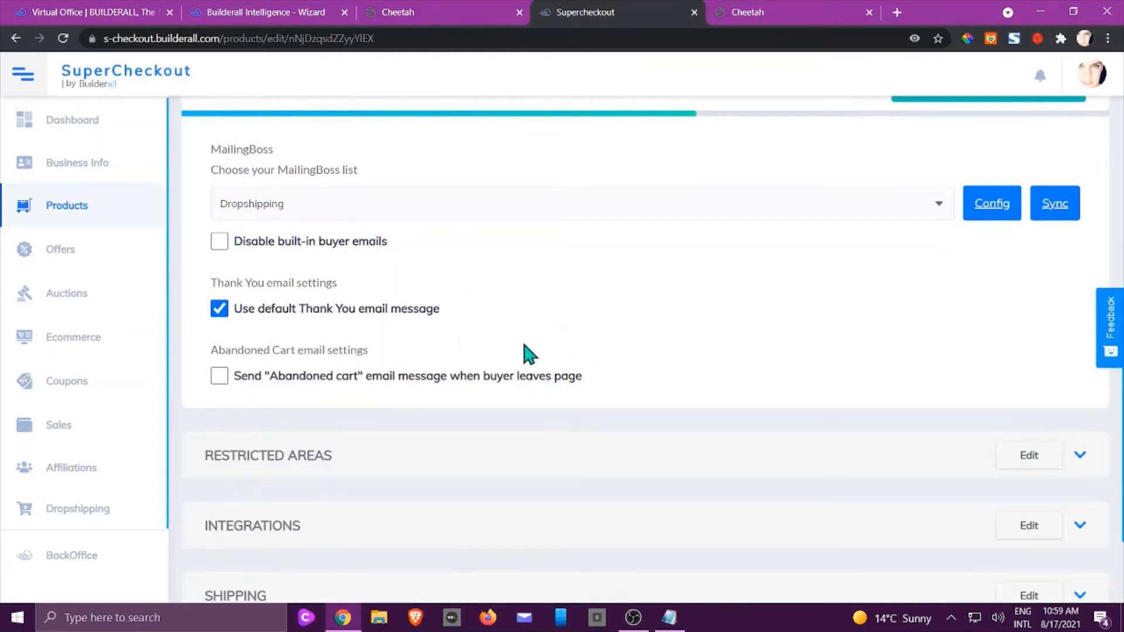
{"action": "scroll", "coordinate": [615, 316], "scroll_direction": "down", "scroll_amount": 2}
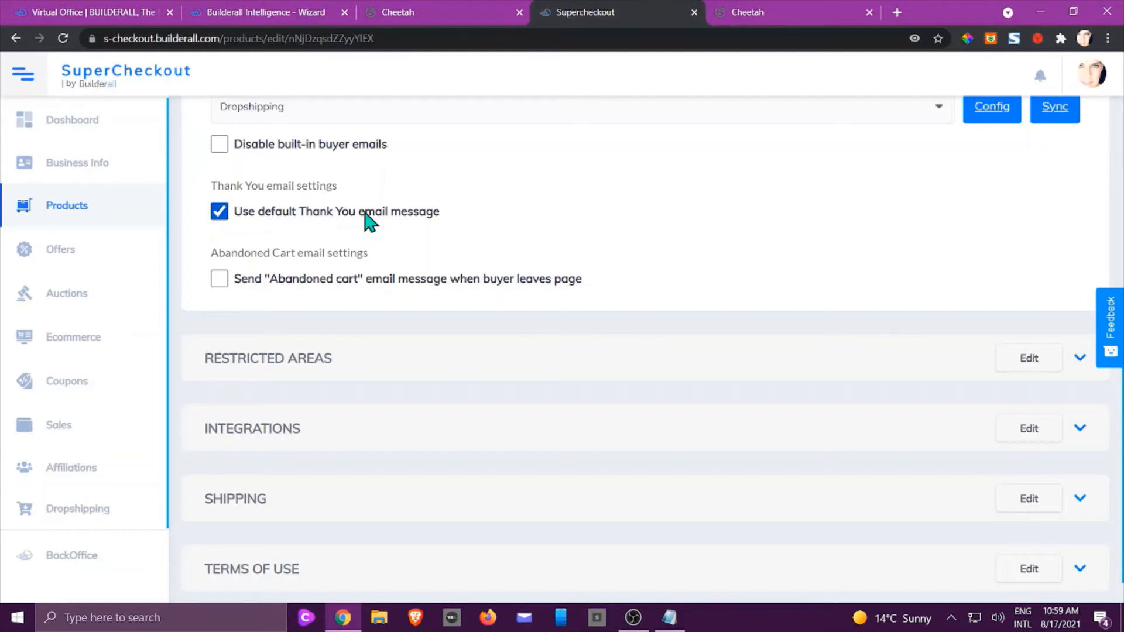
Leave the abandoned-cart email turned off.
{"action": "left_click", "coordinate": [221, 281]}
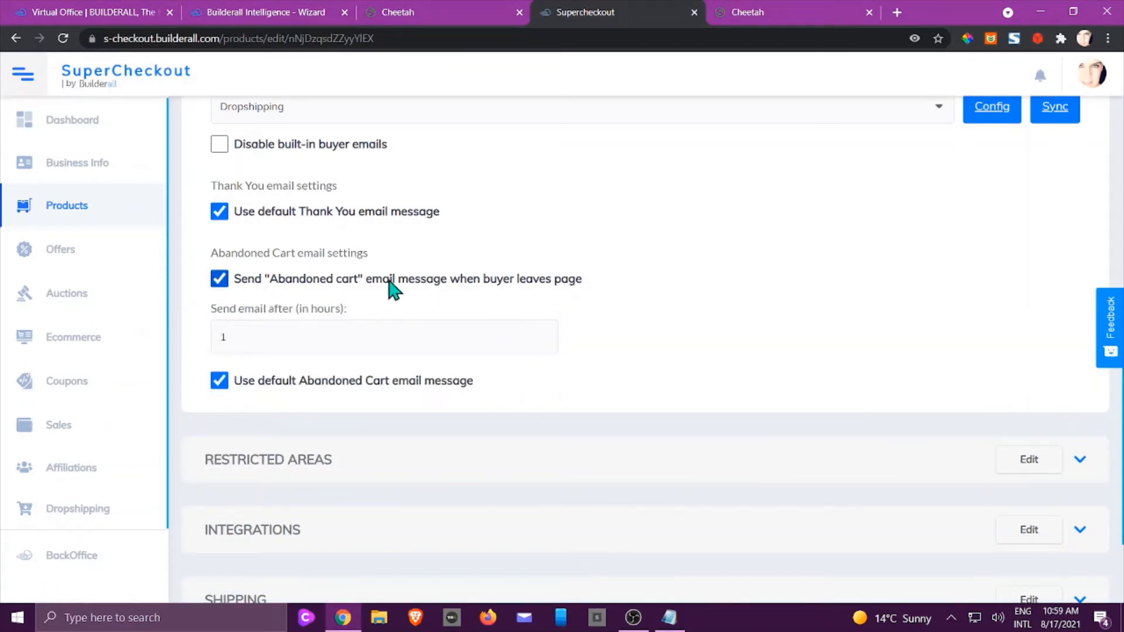
{"action": "left_click", "coordinate": [221, 281]}
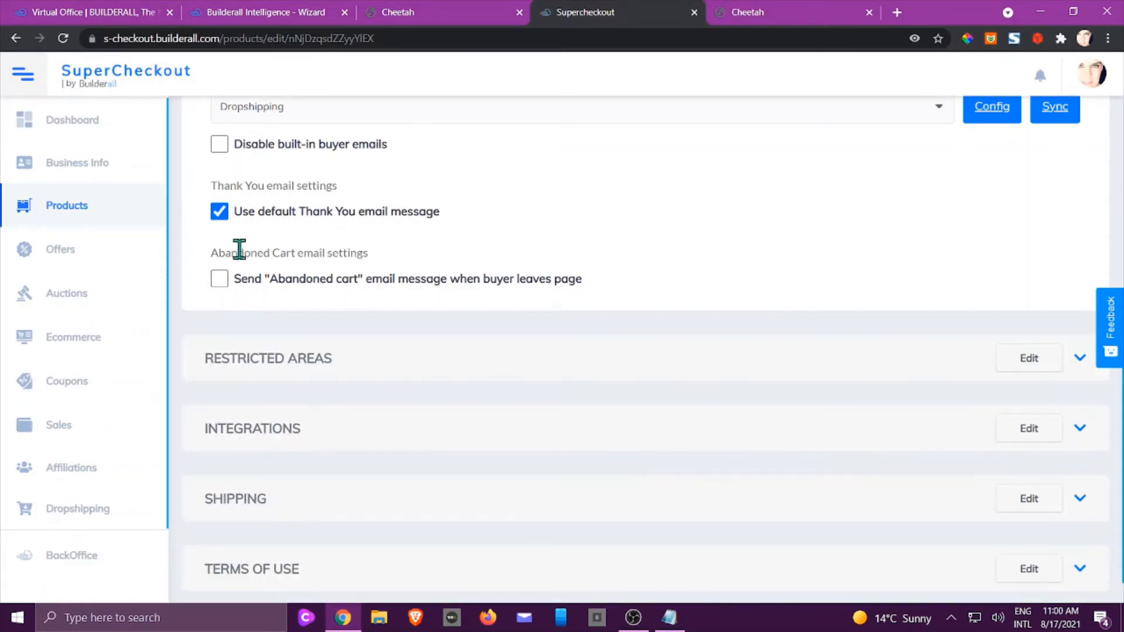
{"action": "scroll", "coordinate": [580, 251], "scroll_direction": "down", "scroll_amount": 1}
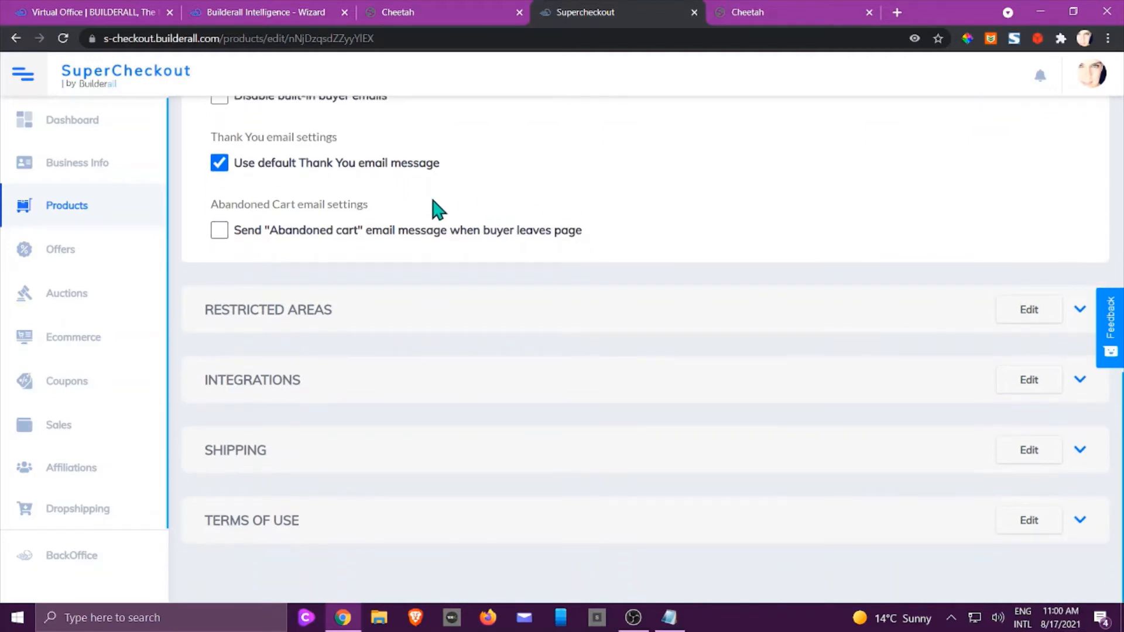
{"action": "left_click", "coordinate": [222, 233]}
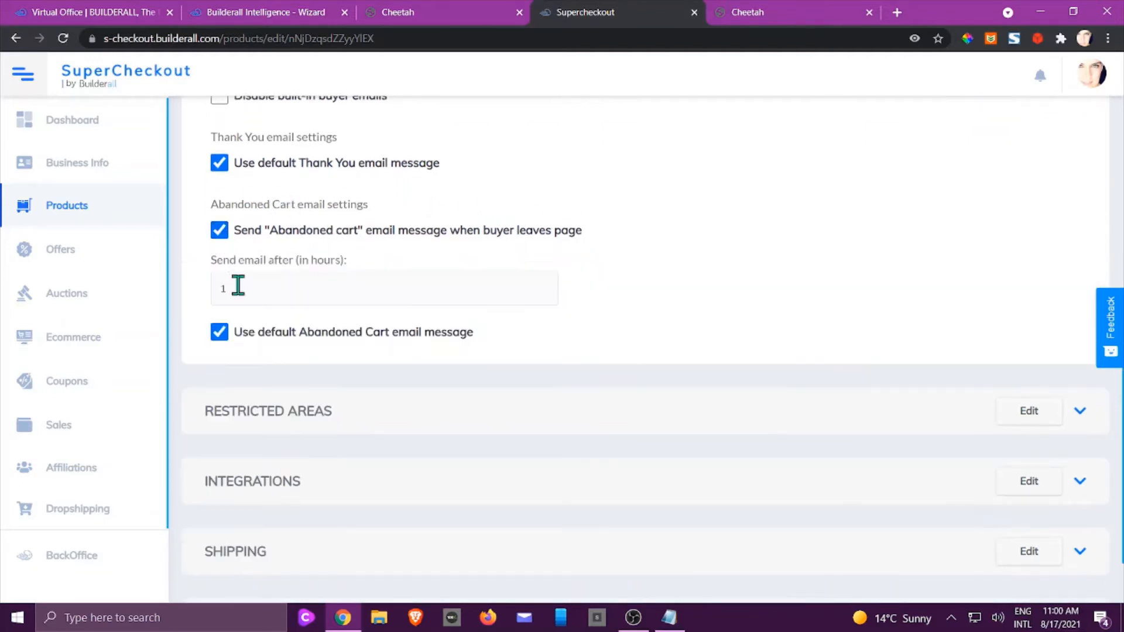
{"action": "left_click", "coordinate": [220, 332]}
{"action": "scroll", "coordinate": [240, 339], "scroll_direction": "down", "scroll_amount": 4}
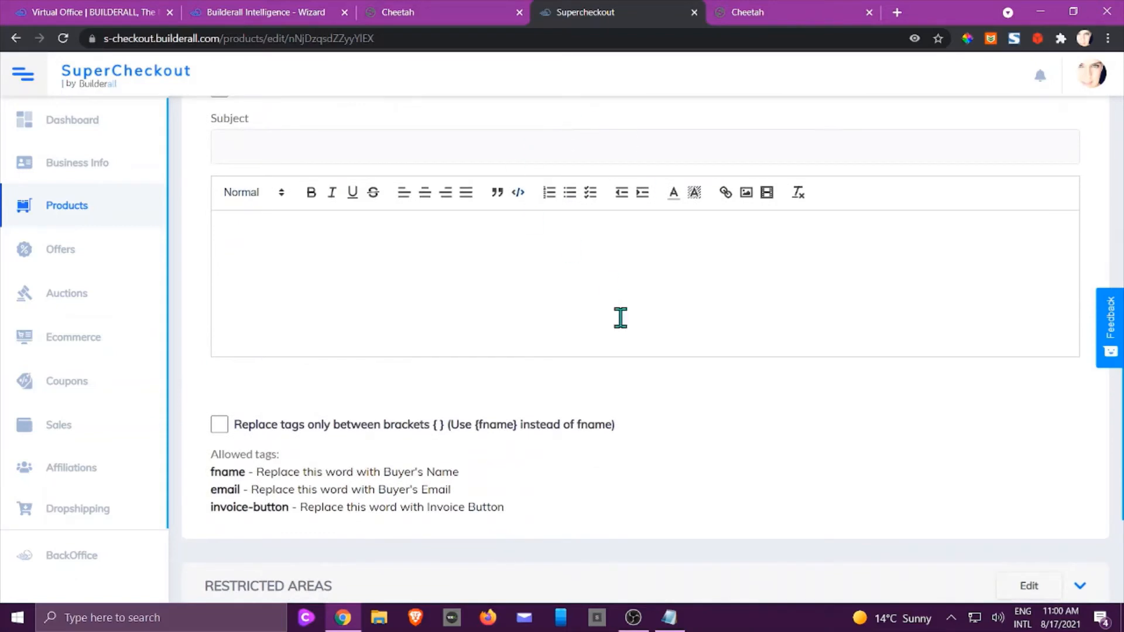
{"action": "scroll", "coordinate": [486, 335], "scroll_direction": "up", "scroll_amount": 1}
{"action": "scroll", "coordinate": [486, 336], "scroll_direction": "up", "scroll_amount": 3}
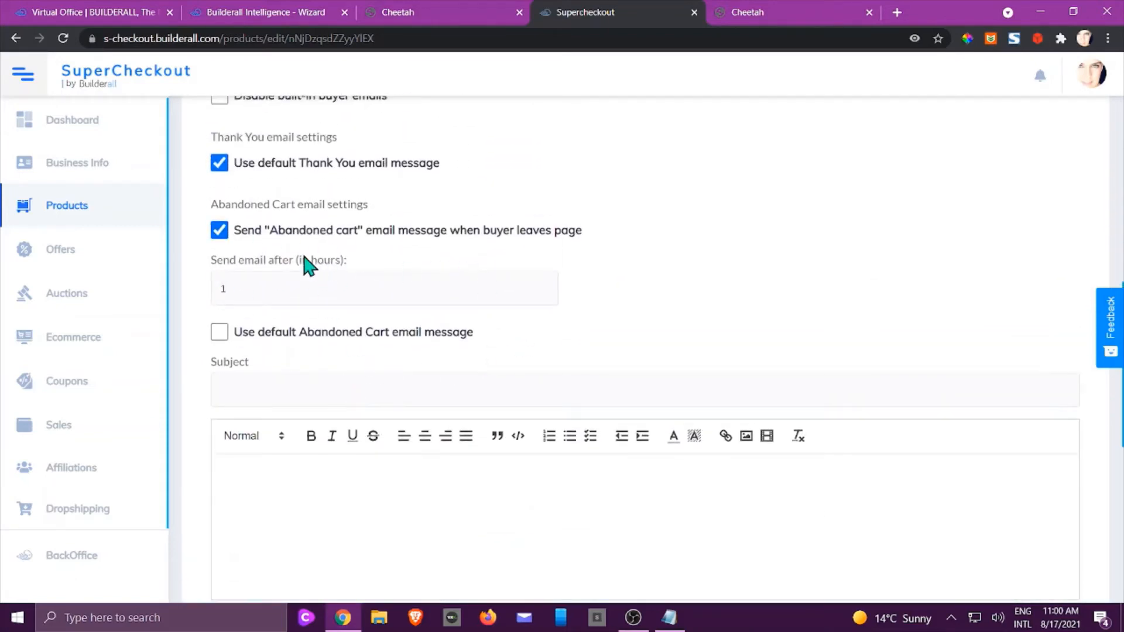
{"action": "left_click", "coordinate": [220, 232]}
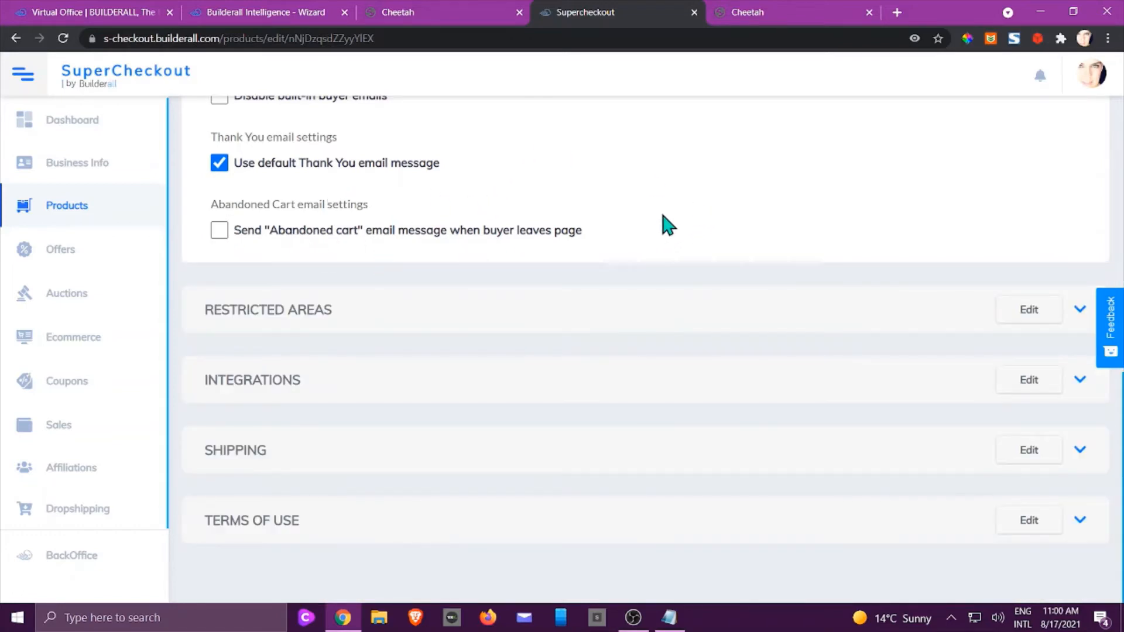
Expand the product's Restricted areas and Integrations sections.
{"action": "left_click", "coordinate": [326, 321]}
{"action": "scroll", "coordinate": [395, 332], "scroll_direction": "down", "scroll_amount": 7}
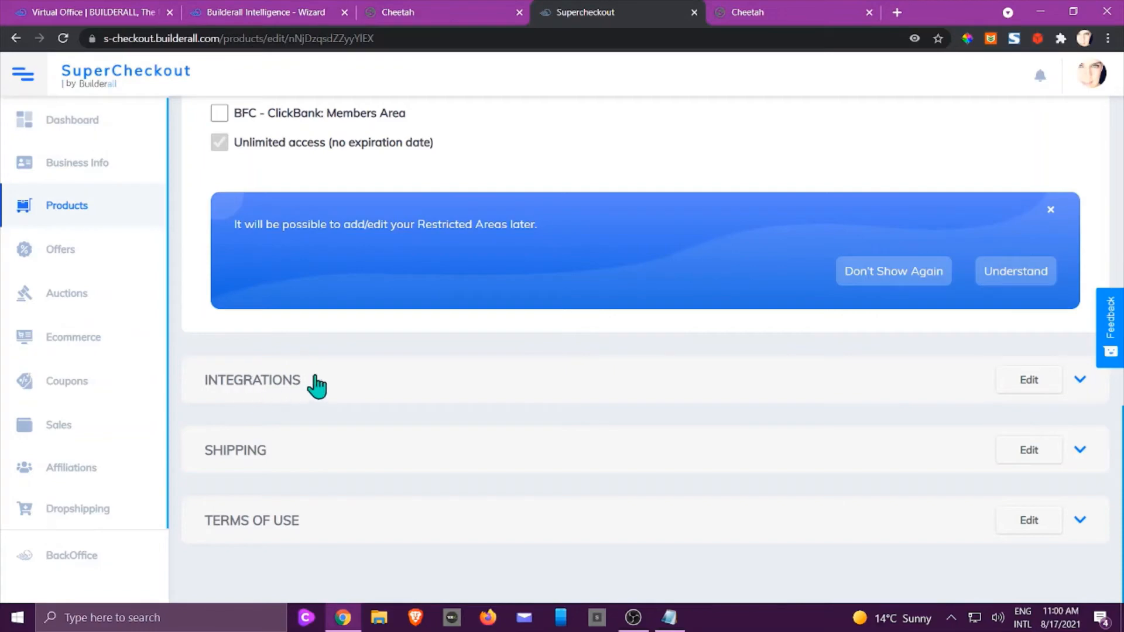
{"action": "left_click", "coordinate": [266, 386]}
{"action": "scroll", "coordinate": [266, 385], "scroll_direction": "down", "scroll_amount": 10}
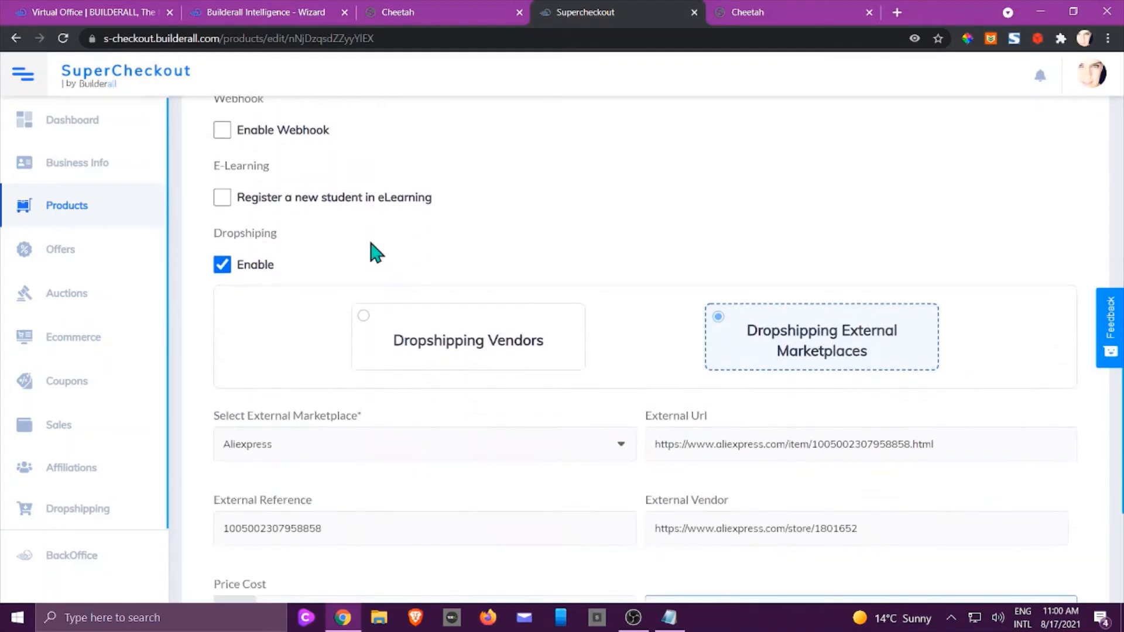
{"action": "scroll", "coordinate": [884, 517], "scroll_direction": "down", "scroll_amount": 2}
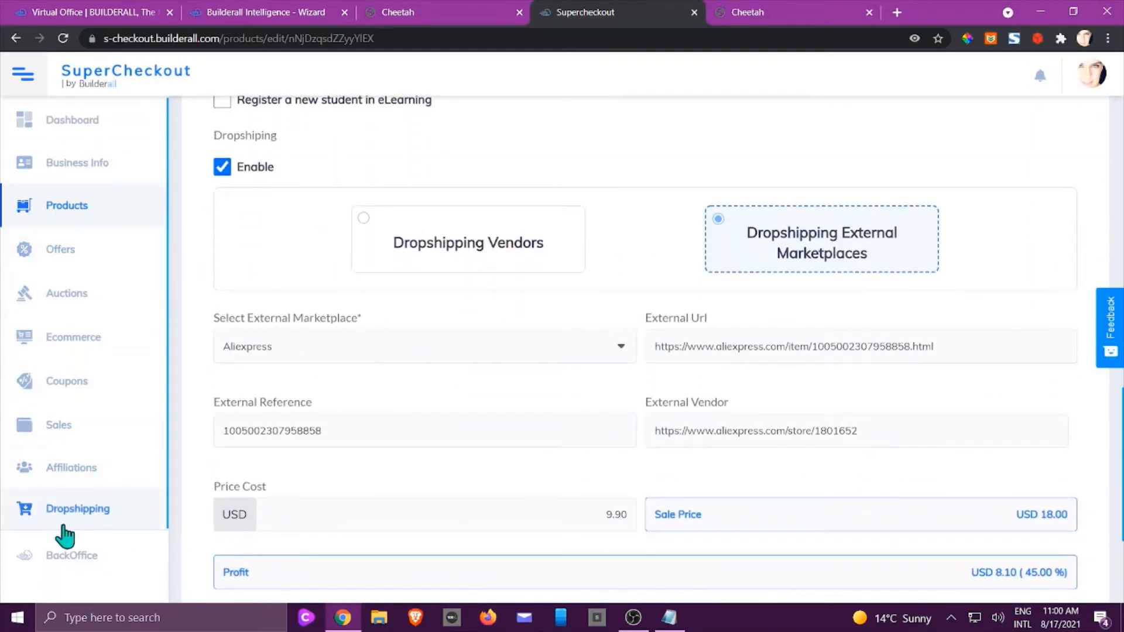
{"action": "scroll", "coordinate": [667, 480], "scroll_direction": "down", "scroll_amount": 1}
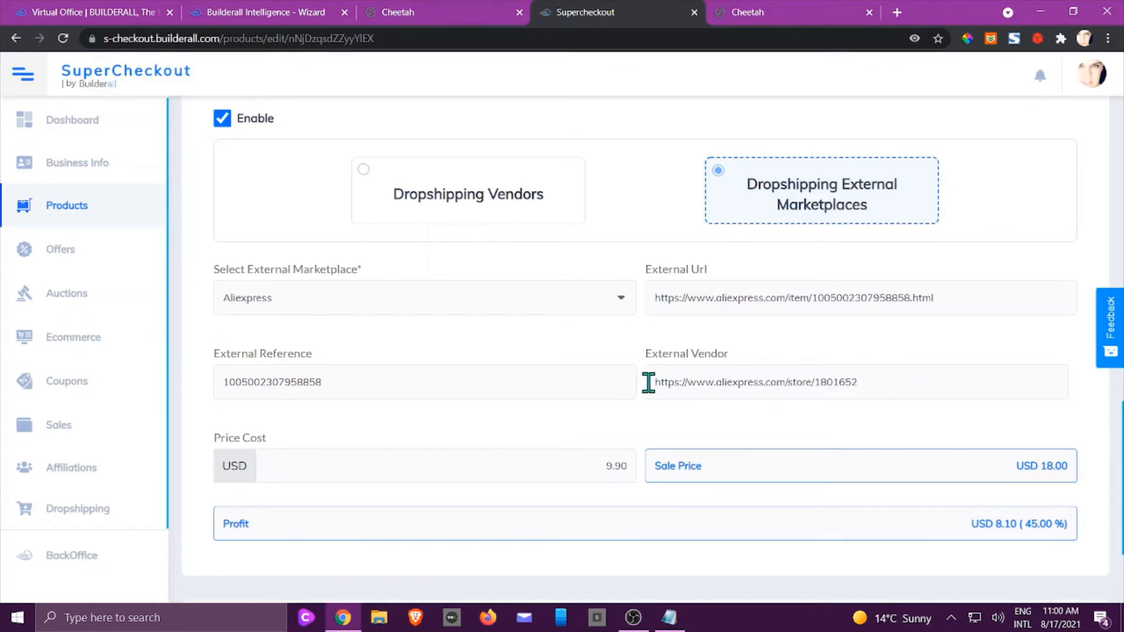
Select the External Vendor URL, then expand Shipping, where Free shipping is selected.
{"action": "left_click_drag", "start_coordinate": [867, 379], "coordinate": [648, 384]}
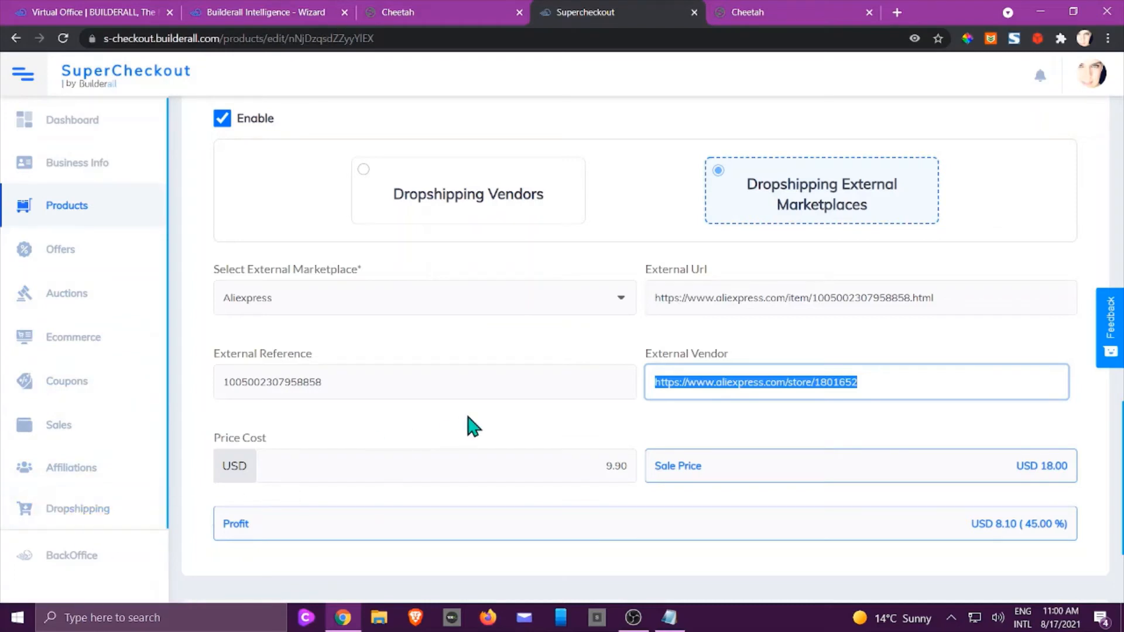
{"action": "left_click", "coordinate": [473, 426]}
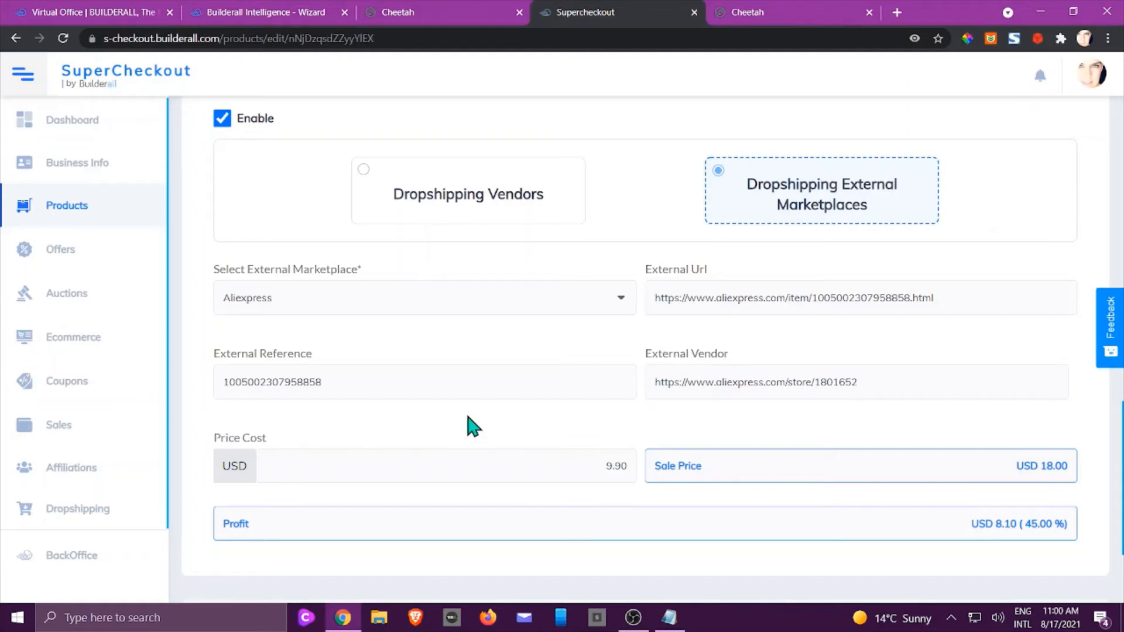
{"action": "scroll", "coordinate": [473, 426], "scroll_direction": "down", "scroll_amount": 3}
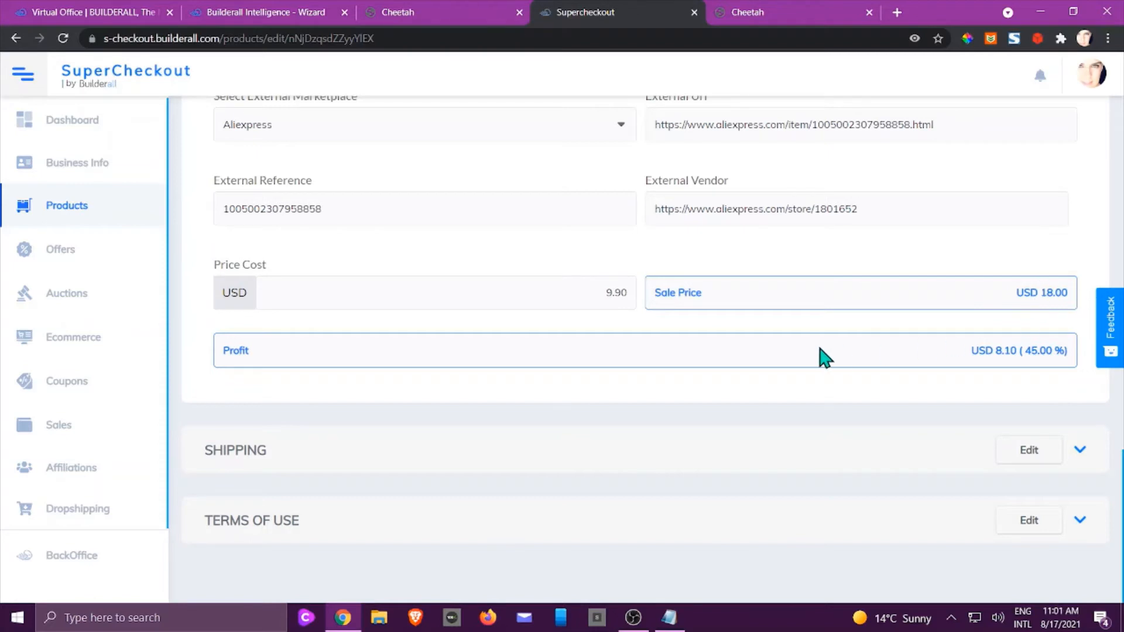
{"action": "left_click", "coordinate": [304, 455]}
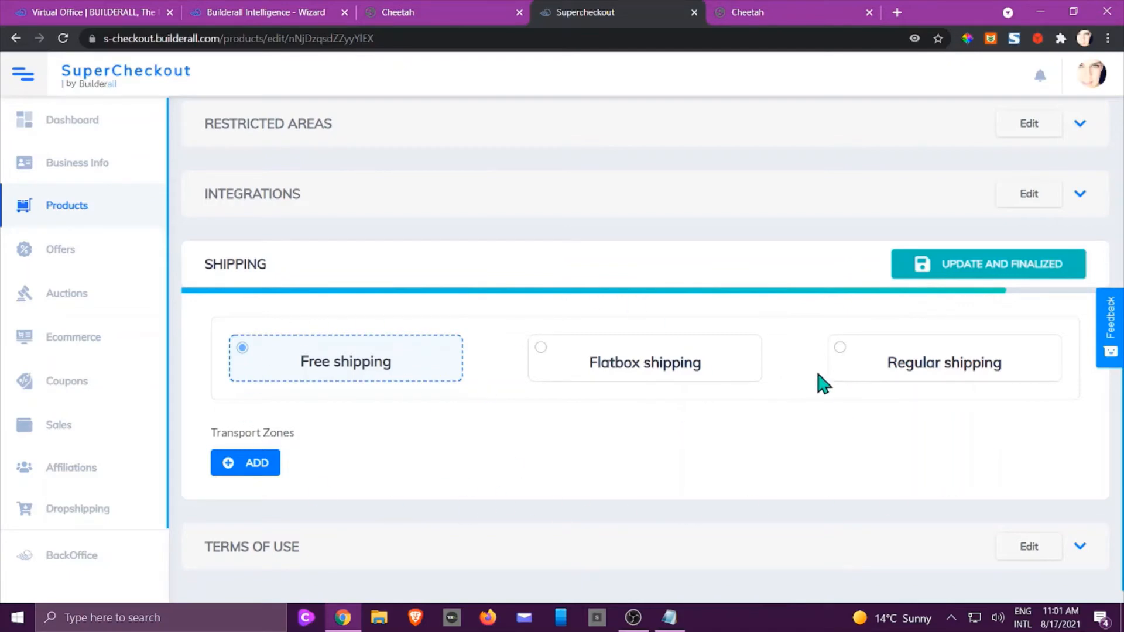
Expand Terms of Use and tick 'I accept the Terms and Conditions'.
{"action": "scroll", "coordinate": [772, 350], "scroll_direction": "down", "scroll_amount": 1}
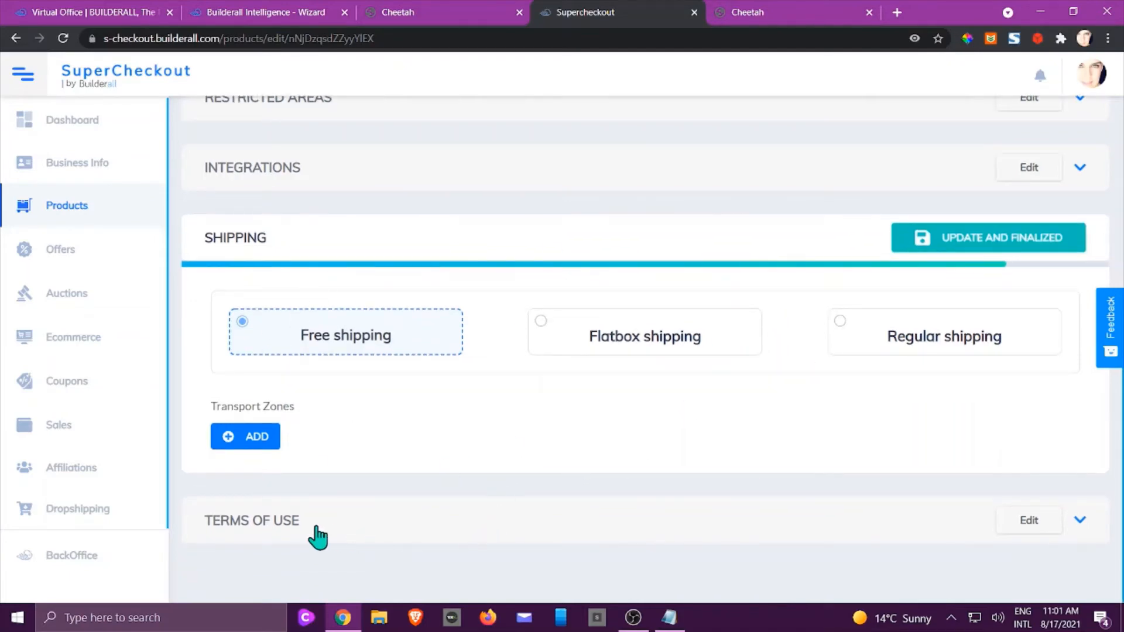
{"action": "left_click", "coordinate": [316, 534]}
{"action": "scroll", "coordinate": [316, 534], "scroll_direction": "down", "scroll_amount": 10}
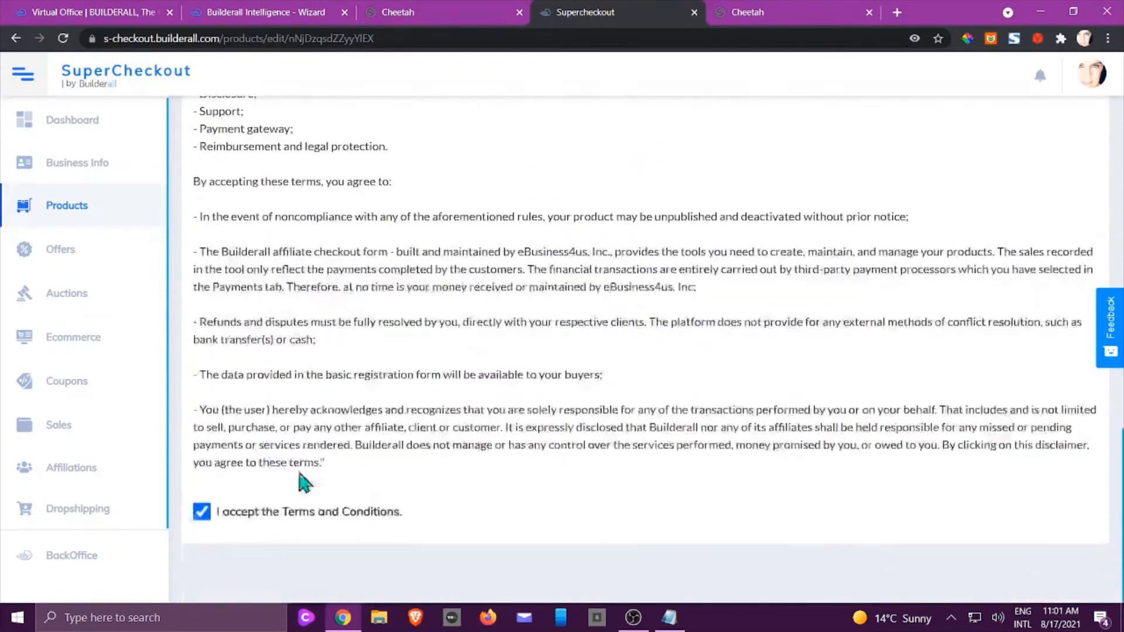
{"action": "left_click", "coordinate": [202, 515]}
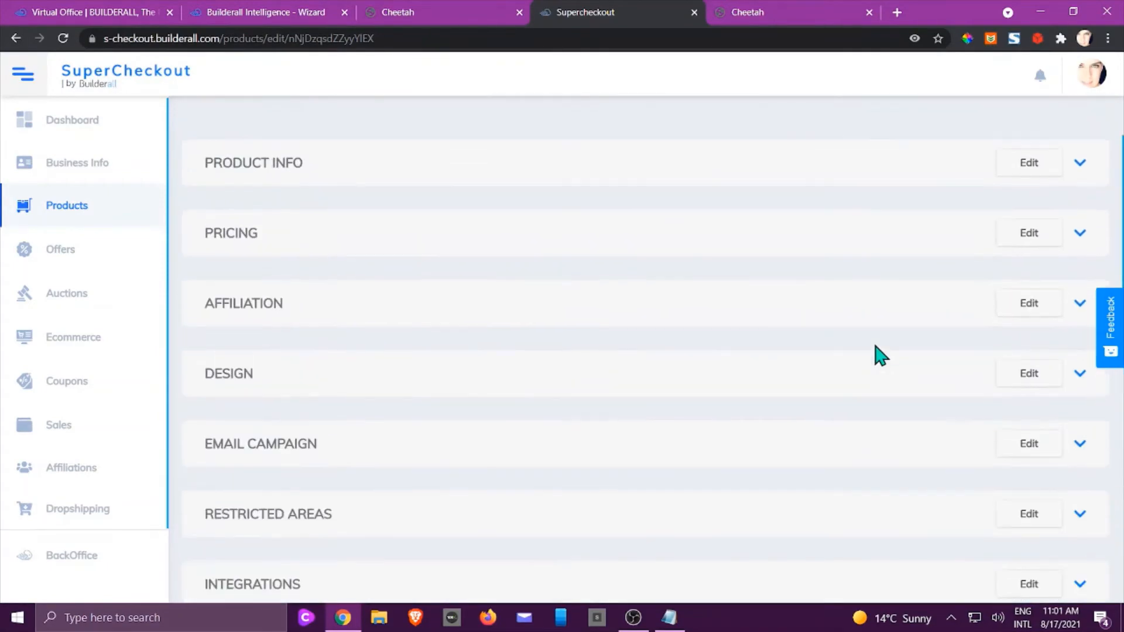
Save the product with Update and Finalized to return to My products.
{"action": "scroll", "coordinate": [881, 354], "scroll_direction": "down", "scroll_amount": 12}
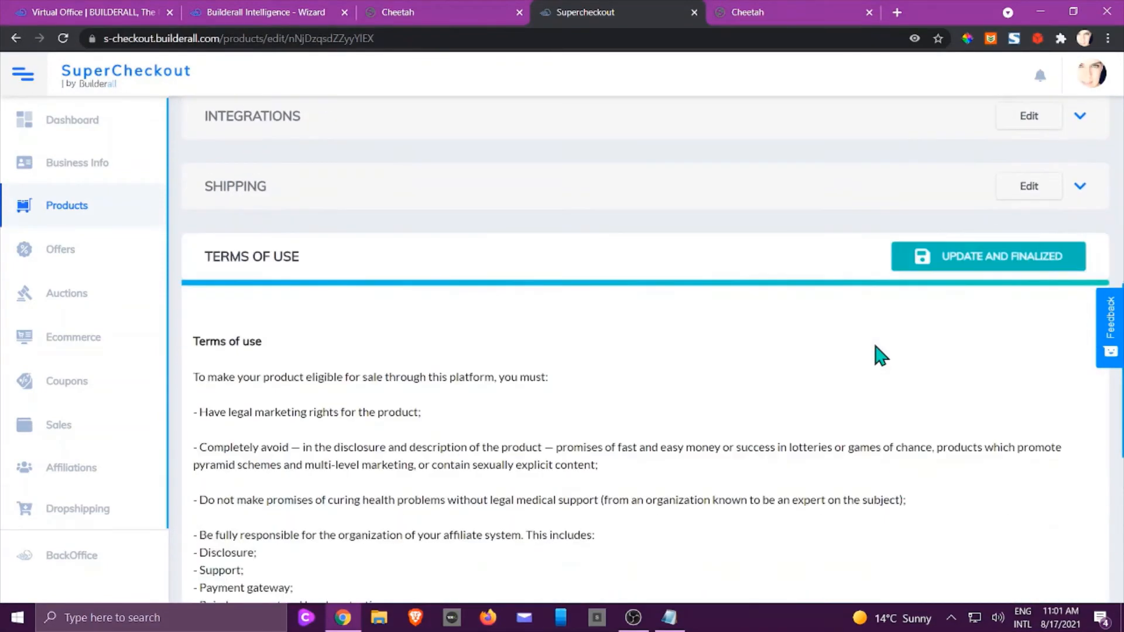
{"action": "left_click", "coordinate": [984, 260]}
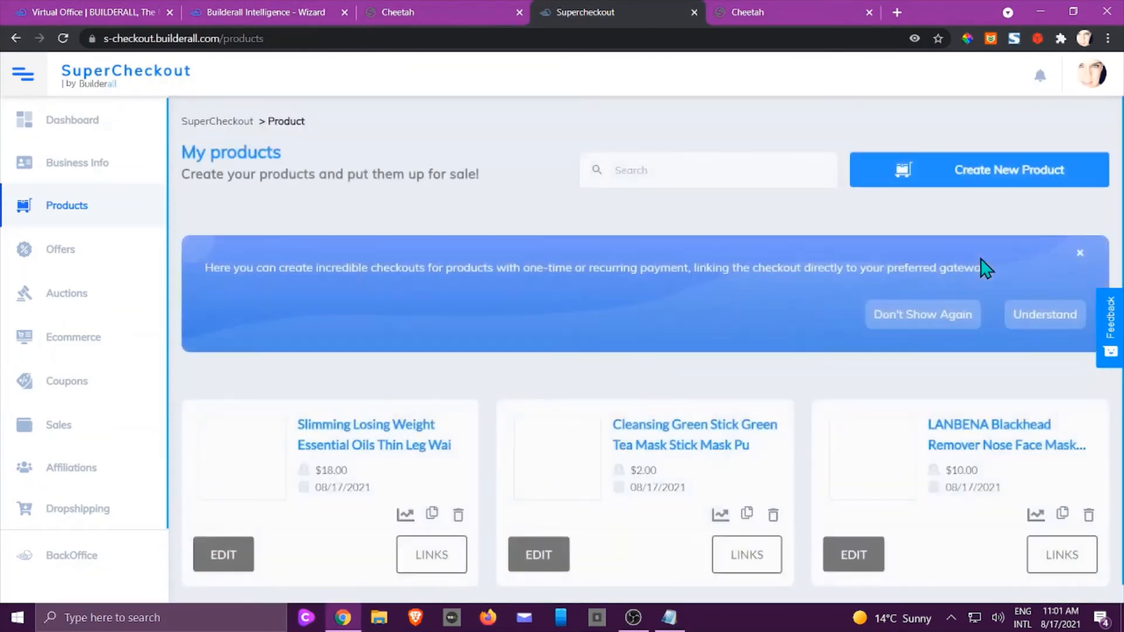
{"action": "scroll", "coordinate": [584, 460], "scroll_direction": "down", "scroll_amount": 2}
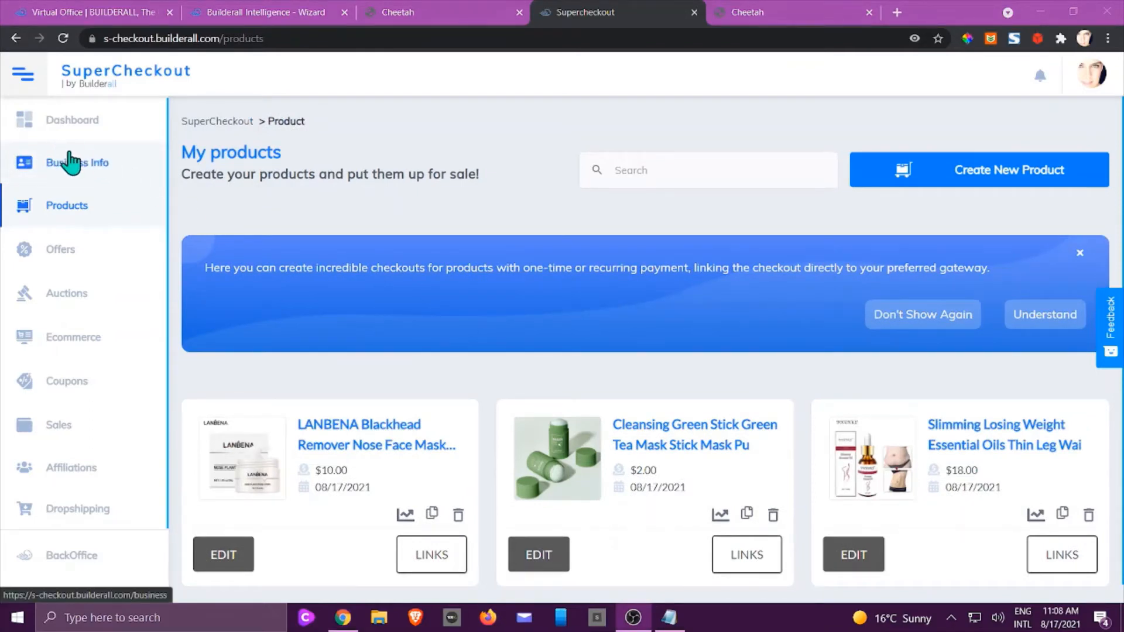
Open Ecommerce settings, dismiss the banner, and name the store 'My Store'.
{"action": "left_click", "coordinate": [76, 341]}
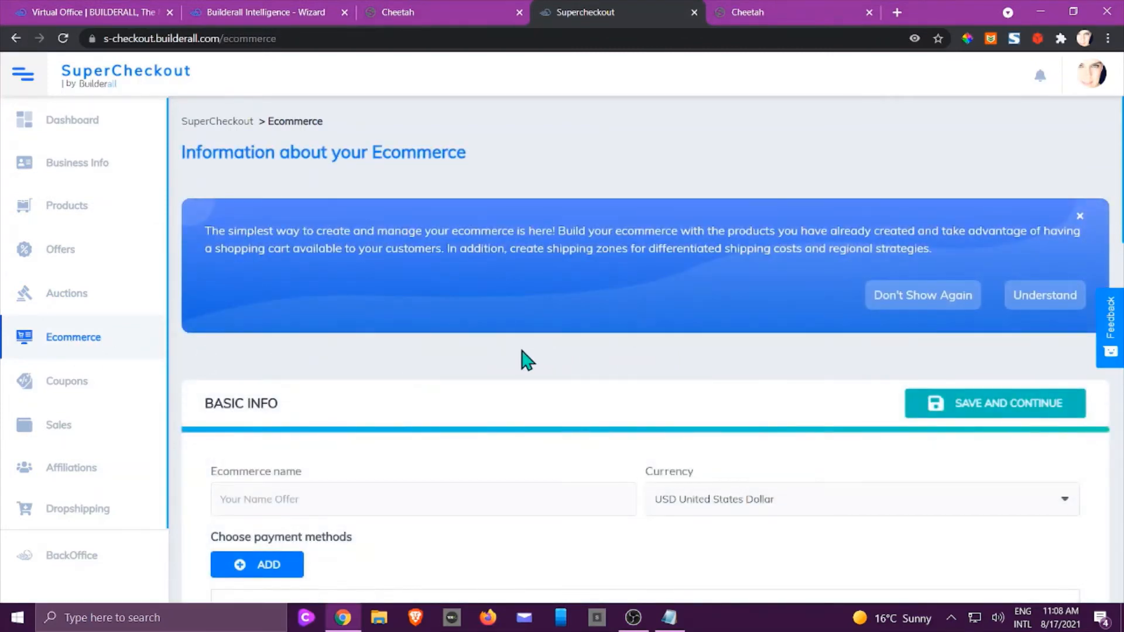
{"action": "scroll", "coordinate": [525, 358], "scroll_direction": "down", "scroll_amount": 1}
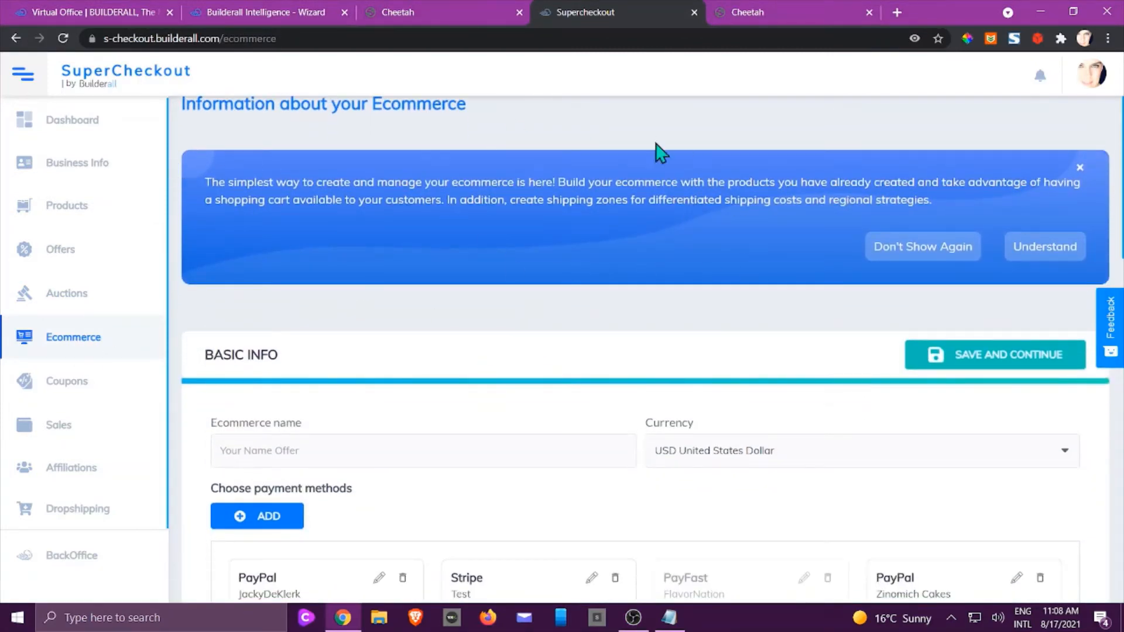
{"action": "left_click", "coordinate": [1081, 168]}
{"action": "scroll", "coordinate": [790, 213], "scroll_direction": "down", "scroll_amount": 1}
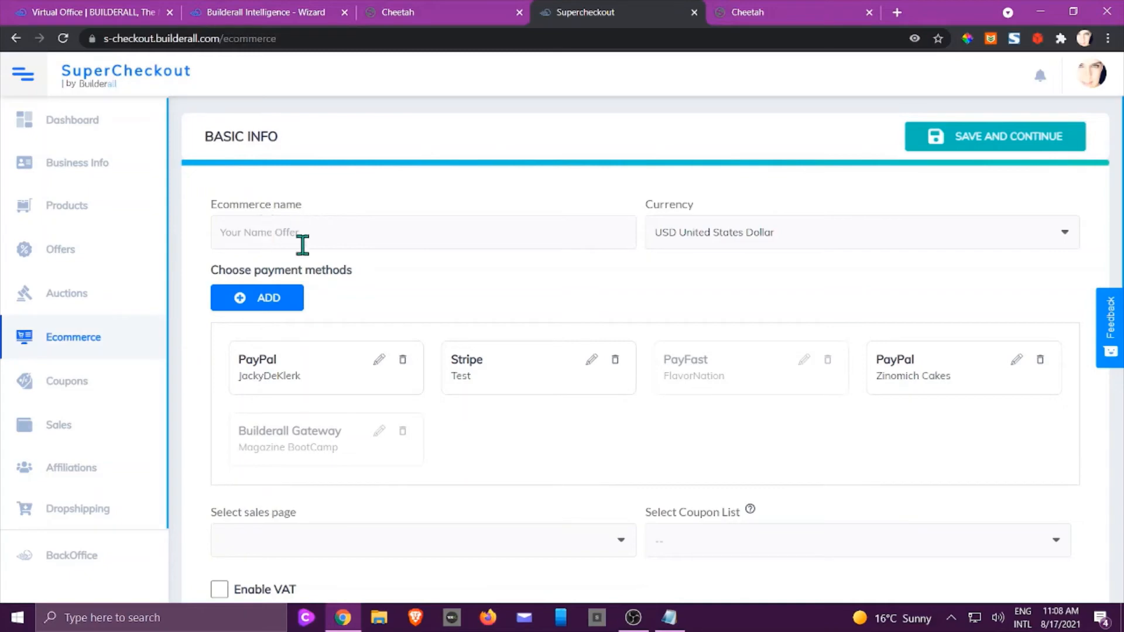
{"action": "left_click", "coordinate": [337, 233]}
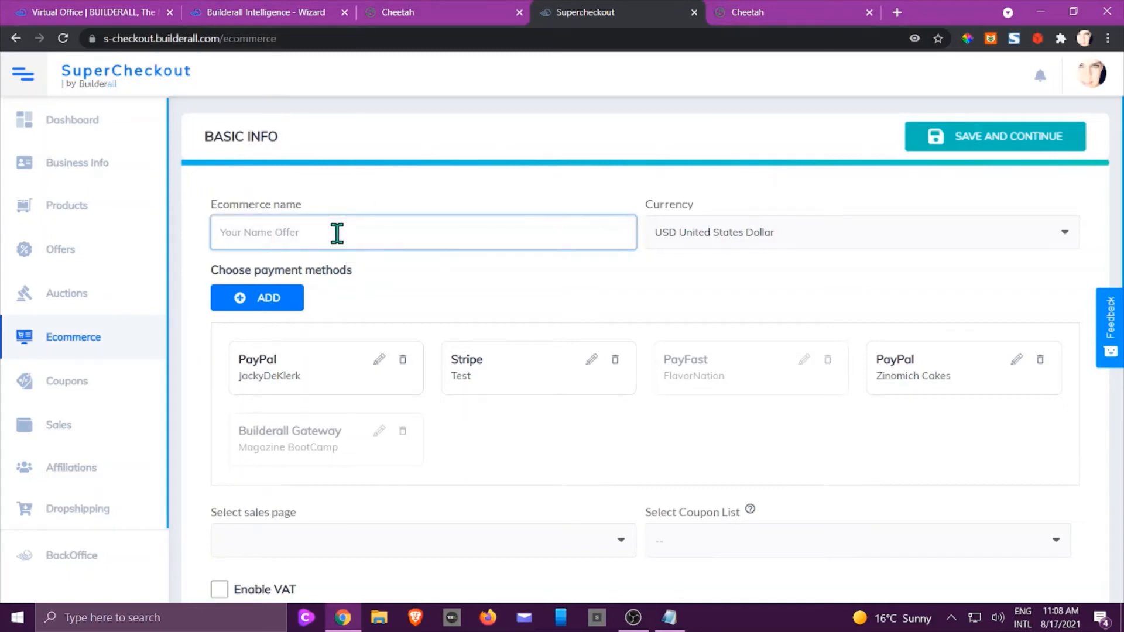
{"action": "type", "text": "My Store"}
Choose Stripe as payment method and home as the store's sales page.
{"action": "scroll", "coordinate": [703, 269], "scroll_direction": "down", "scroll_amount": 2}
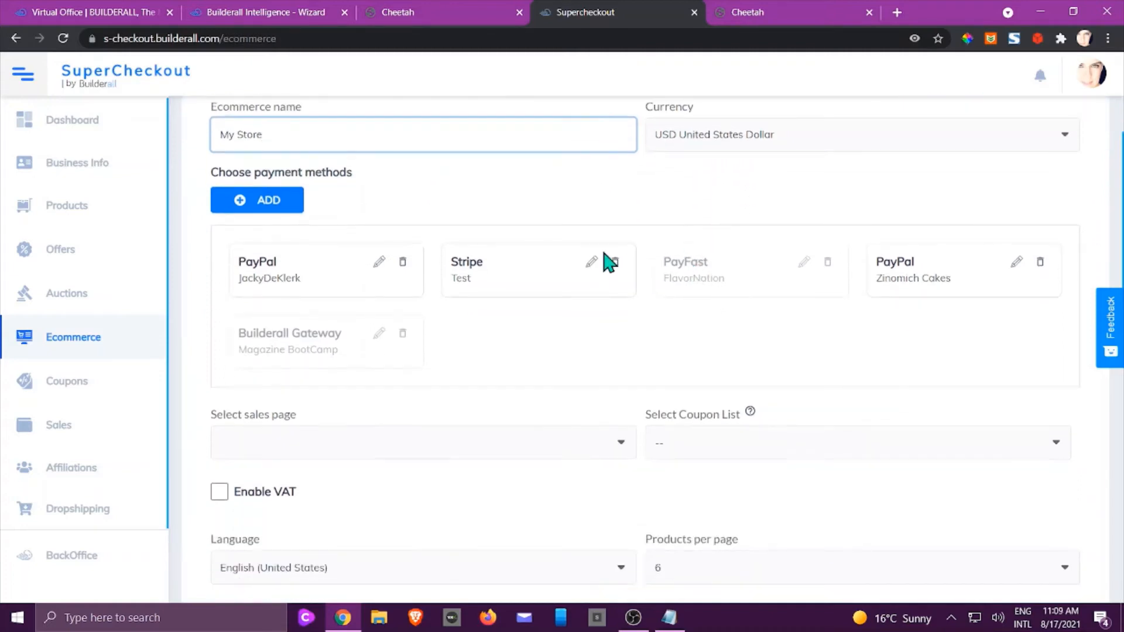
{"action": "left_click", "coordinate": [521, 263]}
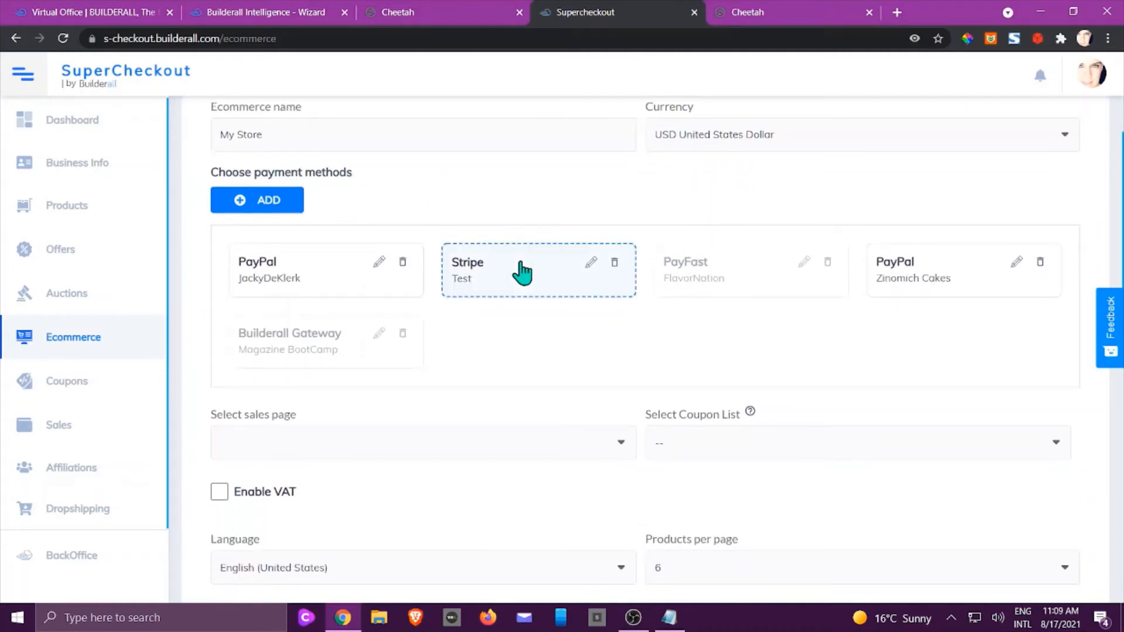
{"action": "scroll", "coordinate": [465, 355], "scroll_direction": "down", "scroll_amount": 1}
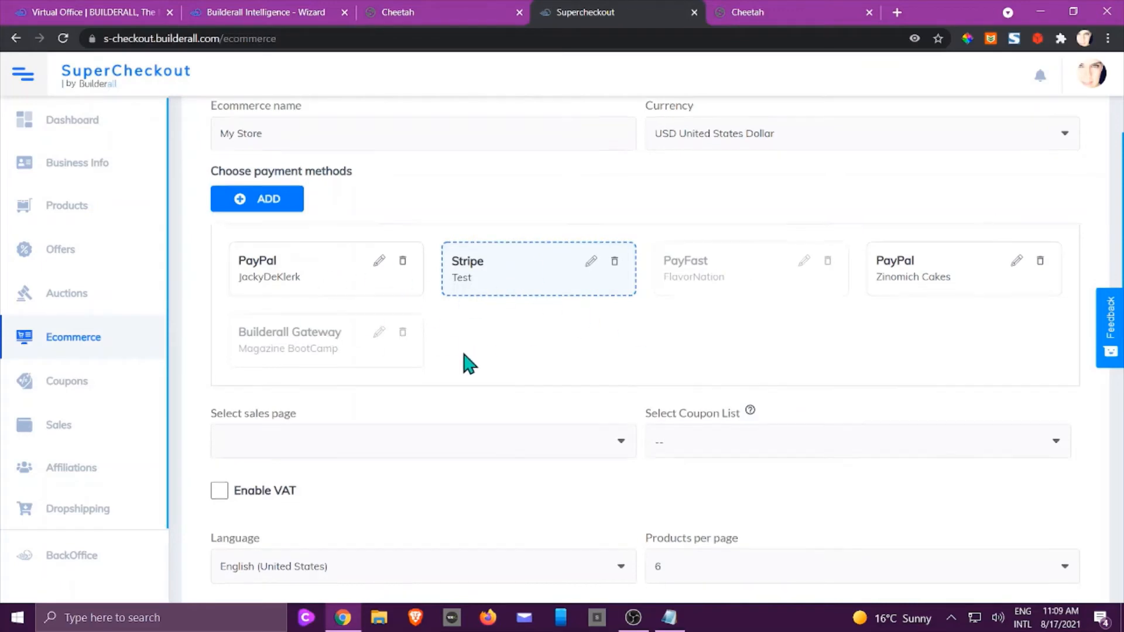
{"action": "scroll", "coordinate": [470, 357], "scroll_direction": "down", "scroll_amount": 3}
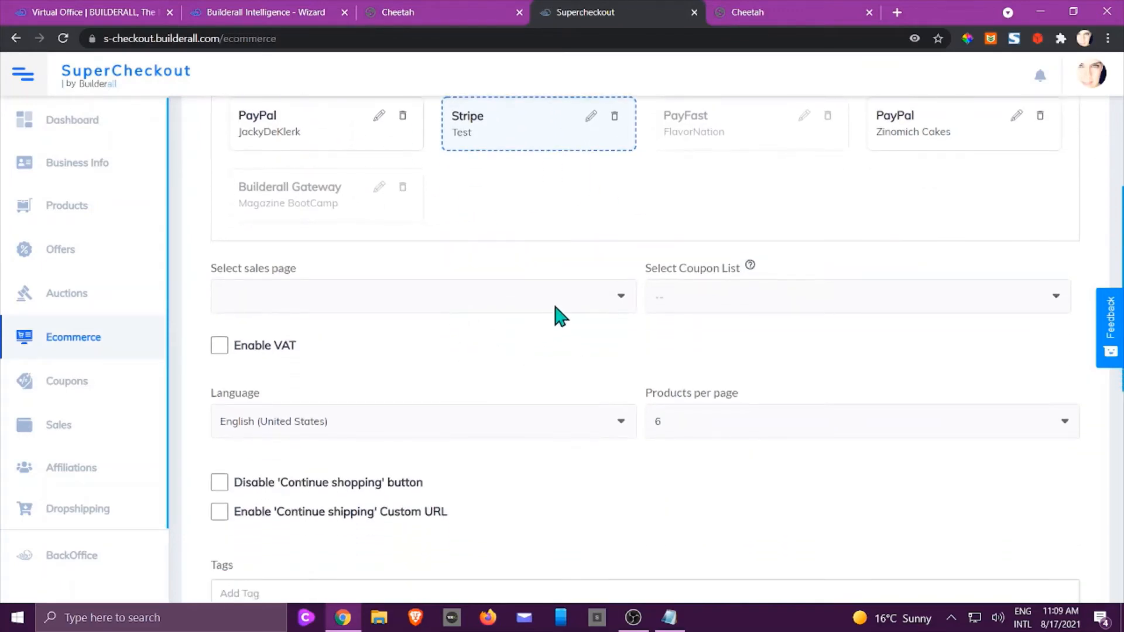
{"action": "left_click", "coordinate": [567, 296]}
{"action": "left_click", "coordinate": [316, 350]}
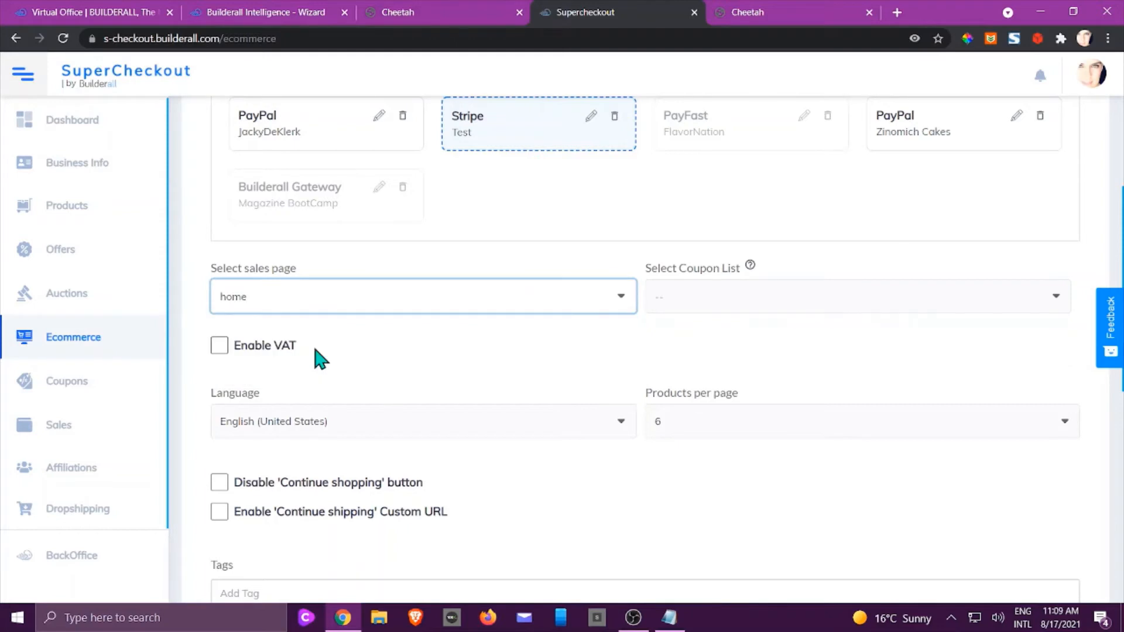
Review the remaining store settings and save the basic information.
{"action": "scroll", "coordinate": [644, 337], "scroll_direction": "down", "scroll_amount": 1}
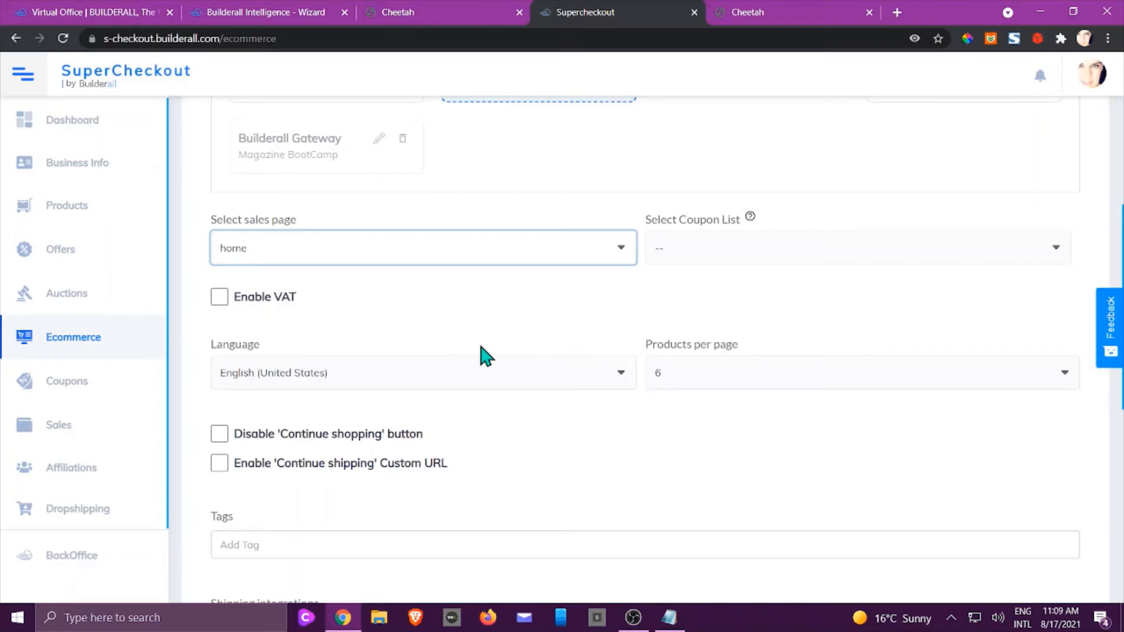
{"action": "scroll", "coordinate": [486, 351], "scroll_direction": "down", "scroll_amount": 2}
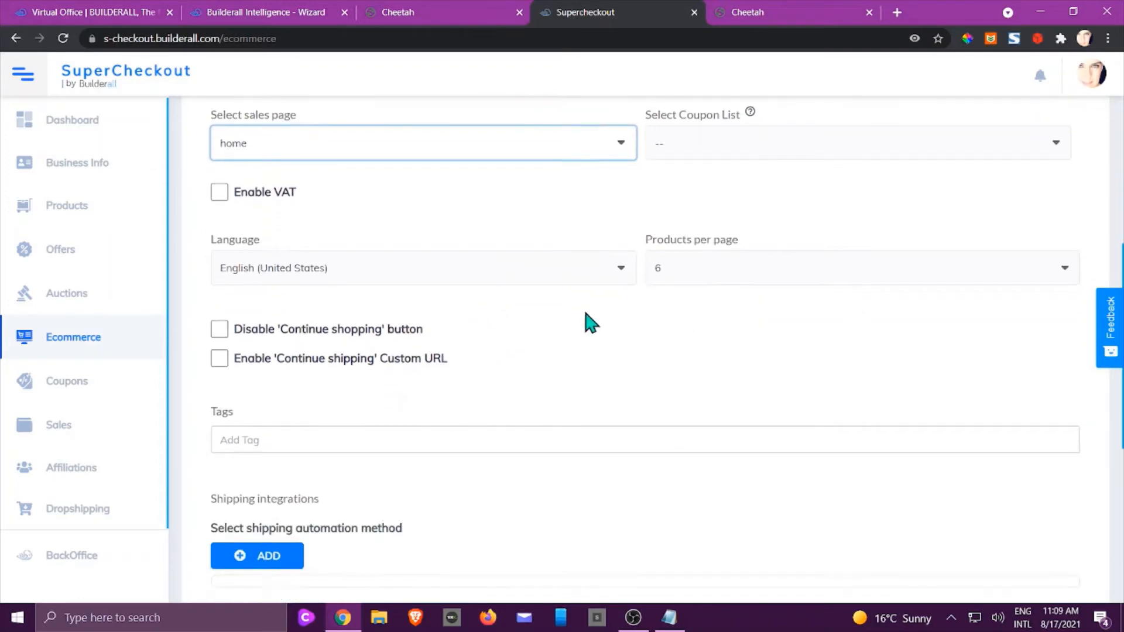
{"action": "scroll", "coordinate": [589, 321], "scroll_direction": "down", "scroll_amount": 2}
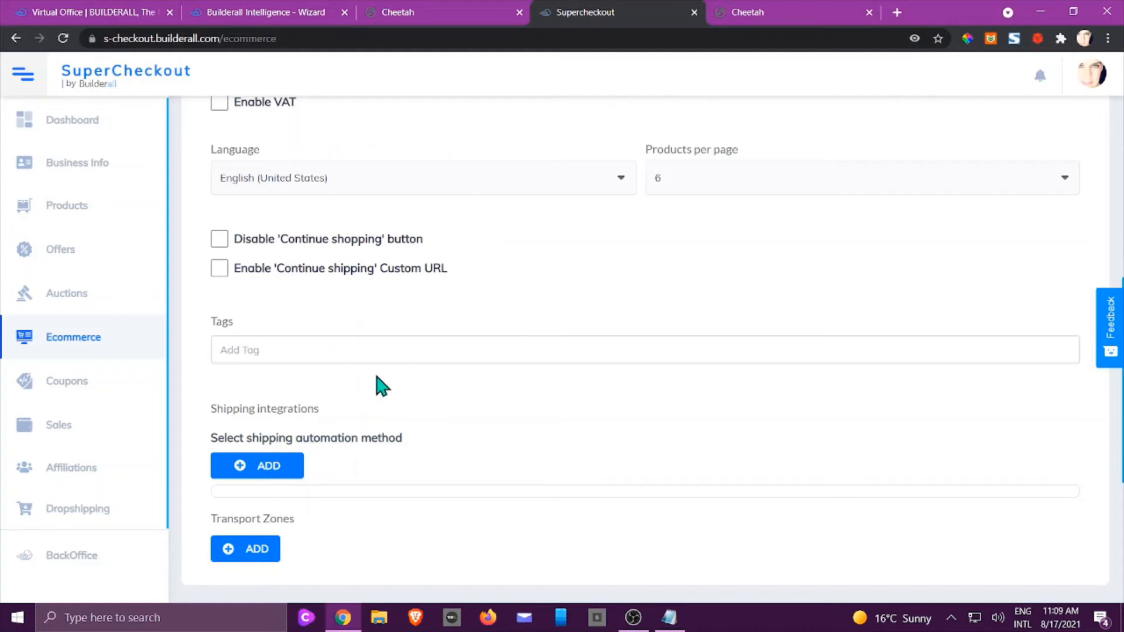
{"action": "scroll", "coordinate": [379, 385], "scroll_direction": "down", "scroll_amount": 1}
{"action": "scroll", "coordinate": [380, 385], "scroll_direction": "down", "scroll_amount": 1}
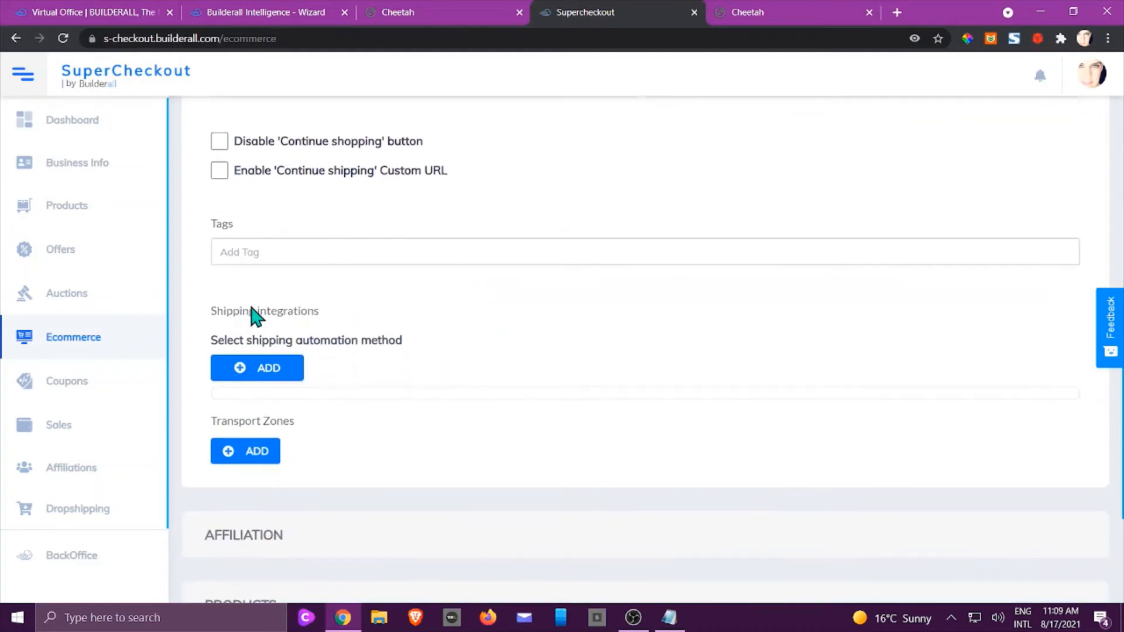
{"action": "scroll", "coordinate": [309, 315], "scroll_direction": "down", "scroll_amount": 2}
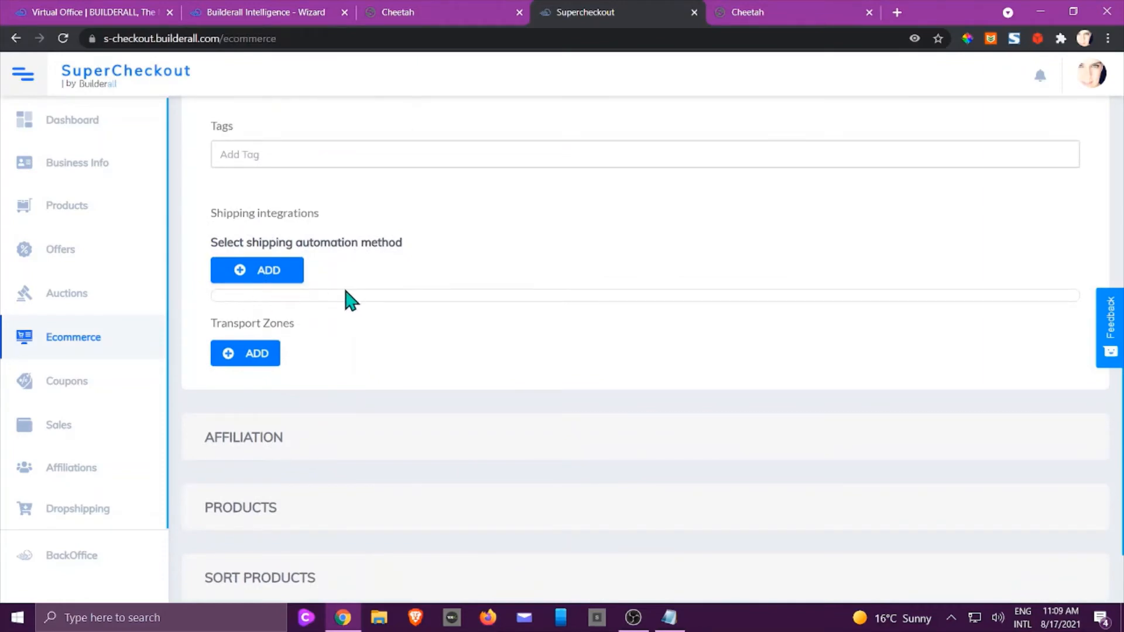
{"action": "scroll", "coordinate": [346, 298], "scroll_direction": "down", "scroll_amount": 2}
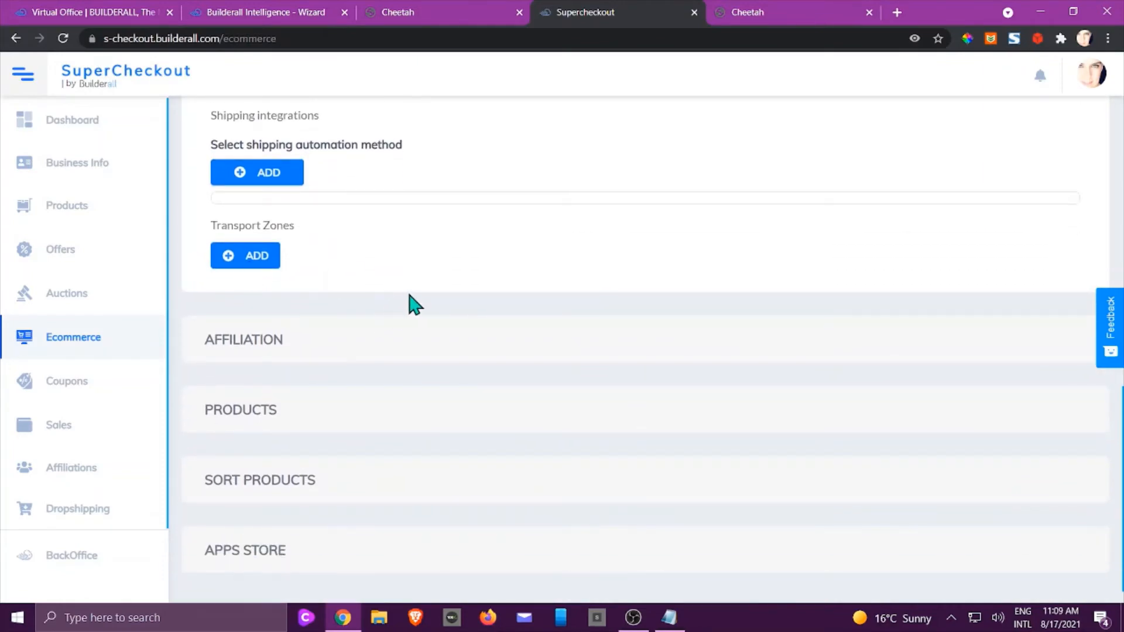
{"action": "scroll", "coordinate": [410, 299], "scroll_direction": "down", "scroll_amount": 1}
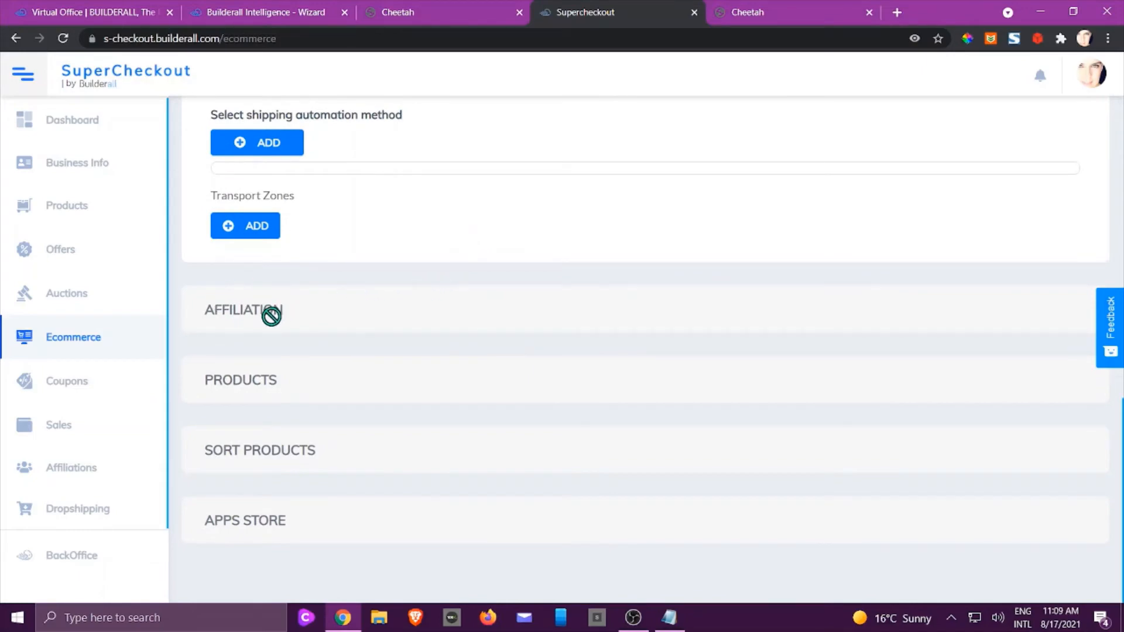
{"action": "scroll", "coordinate": [464, 301], "scroll_direction": "up", "scroll_amount": 8}
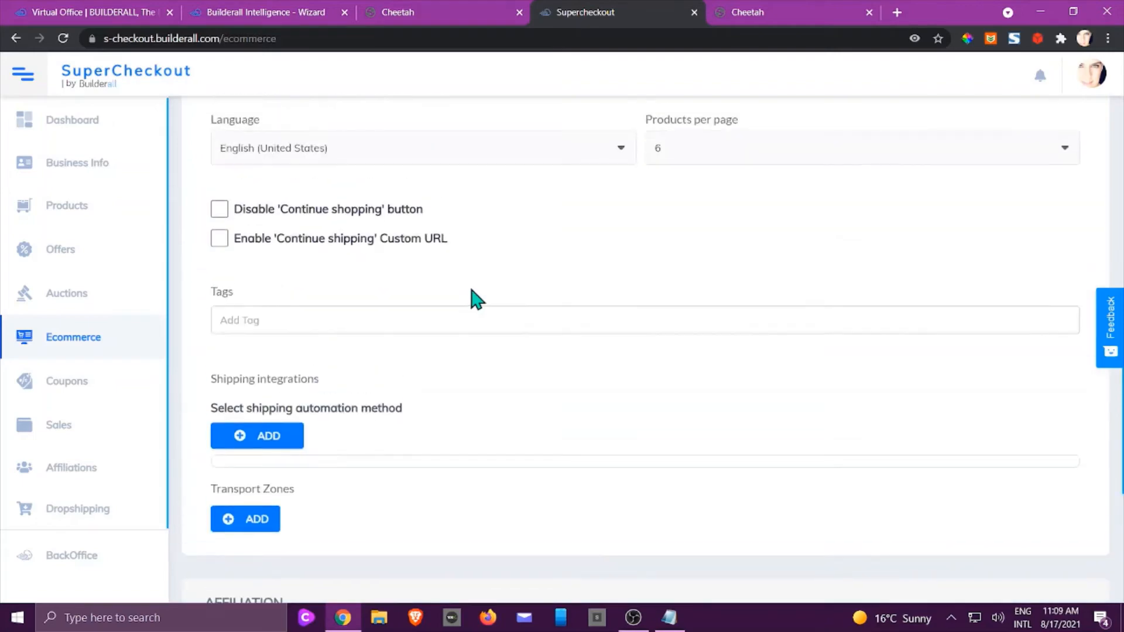
{"action": "scroll", "coordinate": [477, 297], "scroll_direction": "up", "scroll_amount": 7}
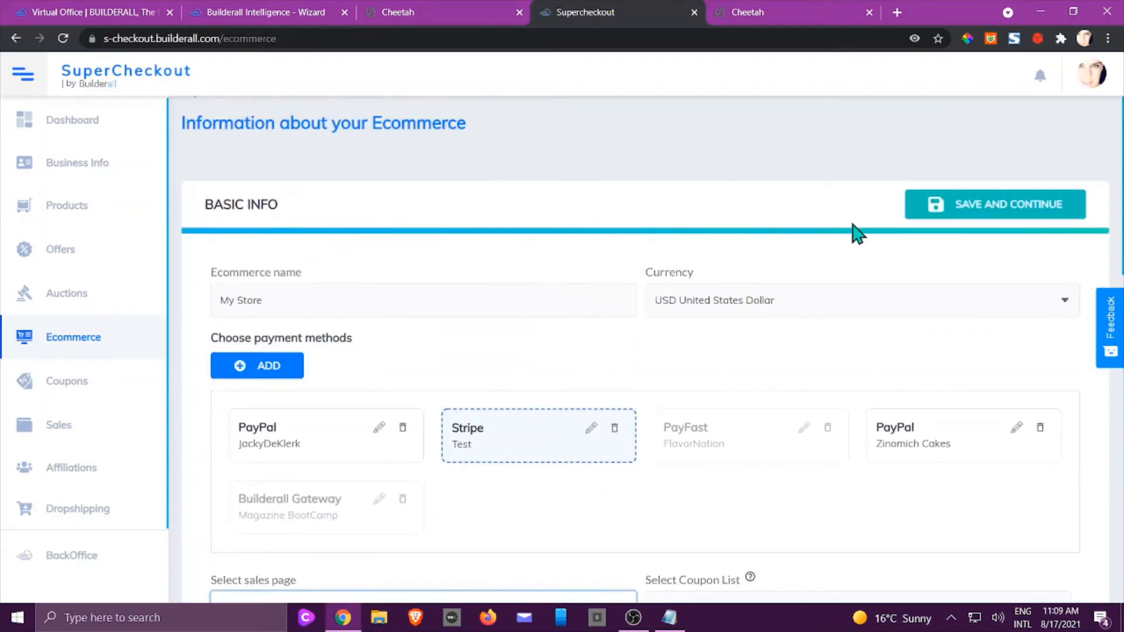
{"action": "left_click", "coordinate": [1001, 208]}
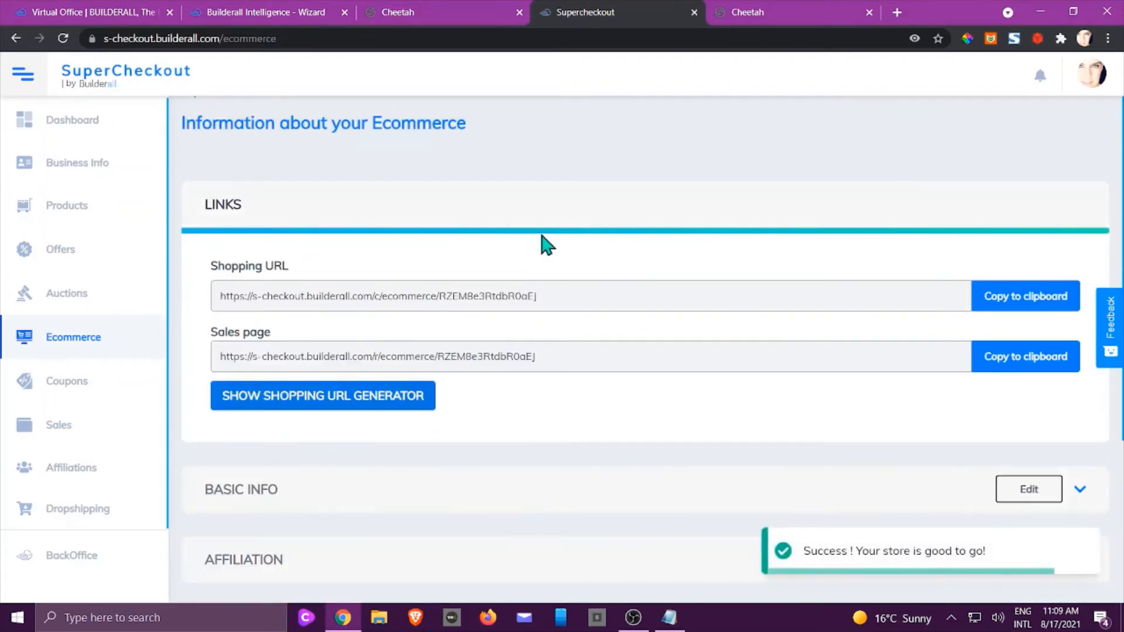
Expand the store's Basic information, Affiliation and Products sections.
{"action": "scroll", "coordinate": [388, 269], "scroll_direction": "down", "scroll_amount": 4}
{"action": "left_click", "coordinate": [264, 247]}
{"action": "scroll", "coordinate": [271, 250], "scroll_direction": "down", "scroll_amount": 2}
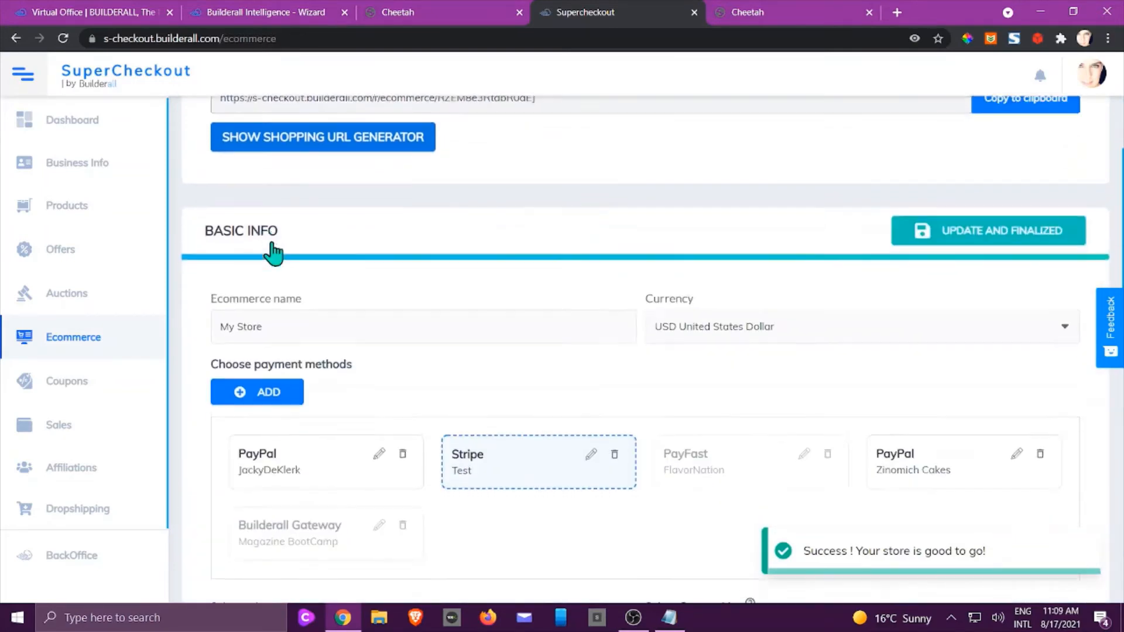
{"action": "scroll", "coordinate": [740, 226], "scroll_direction": "down", "scroll_amount": 10}
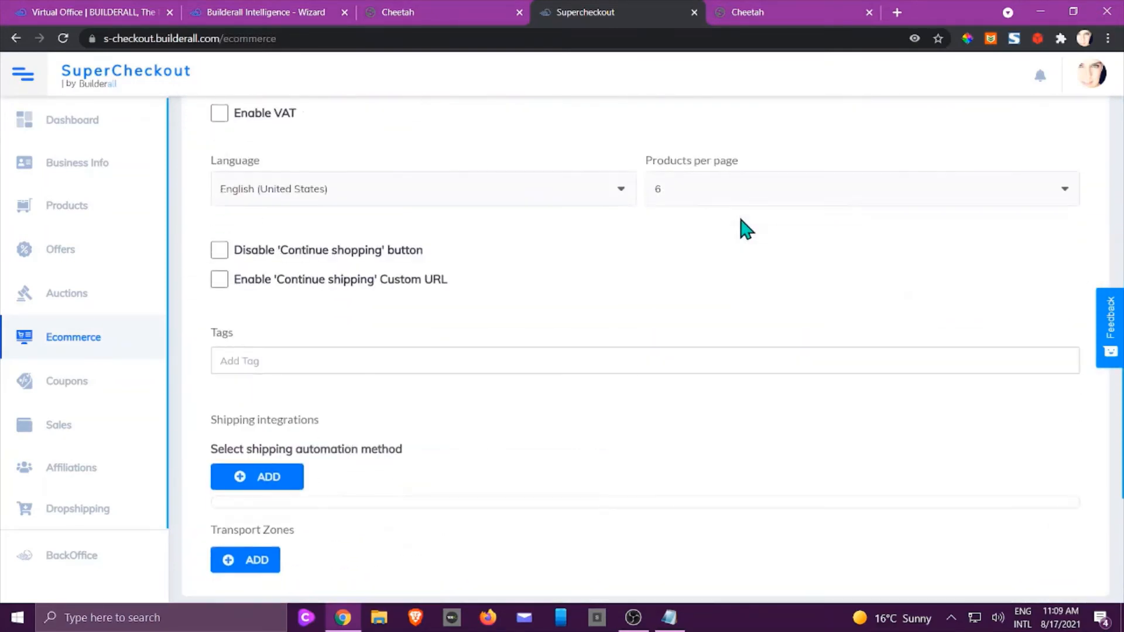
{"action": "left_click", "coordinate": [384, 310]}
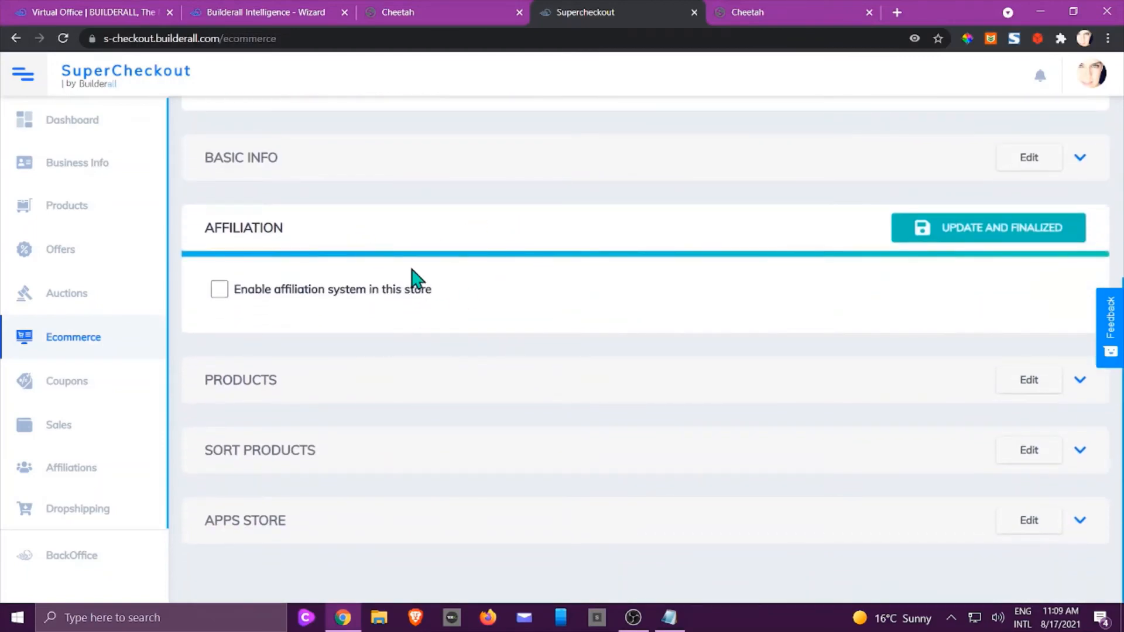
{"action": "left_click", "coordinate": [275, 382]}
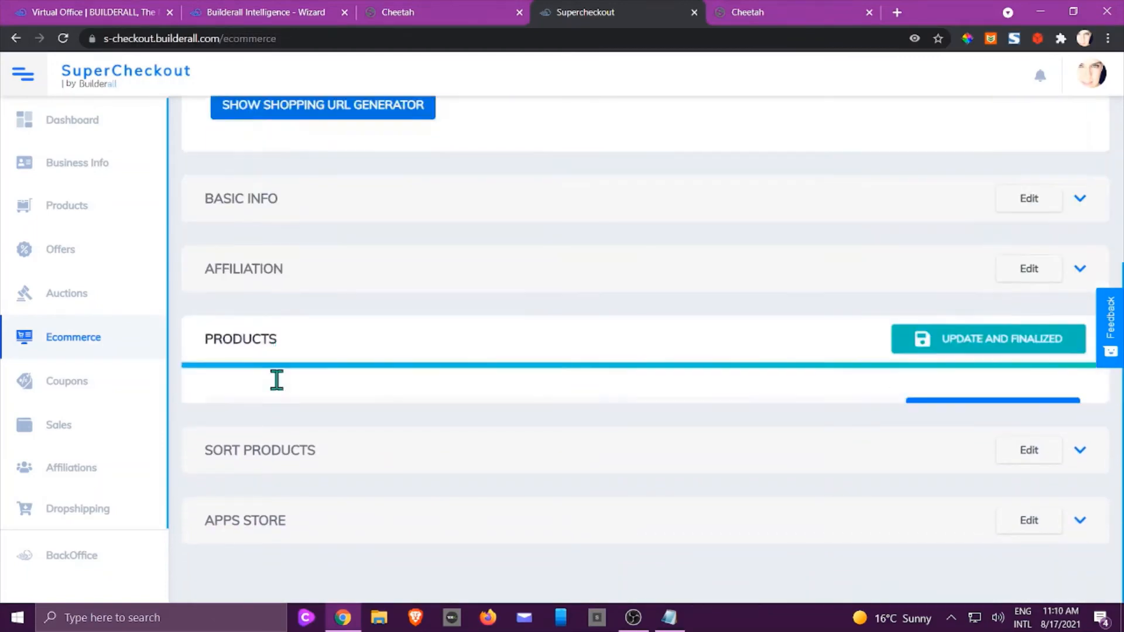
{"action": "scroll", "coordinate": [362, 362], "scroll_direction": "down", "scroll_amount": 4}
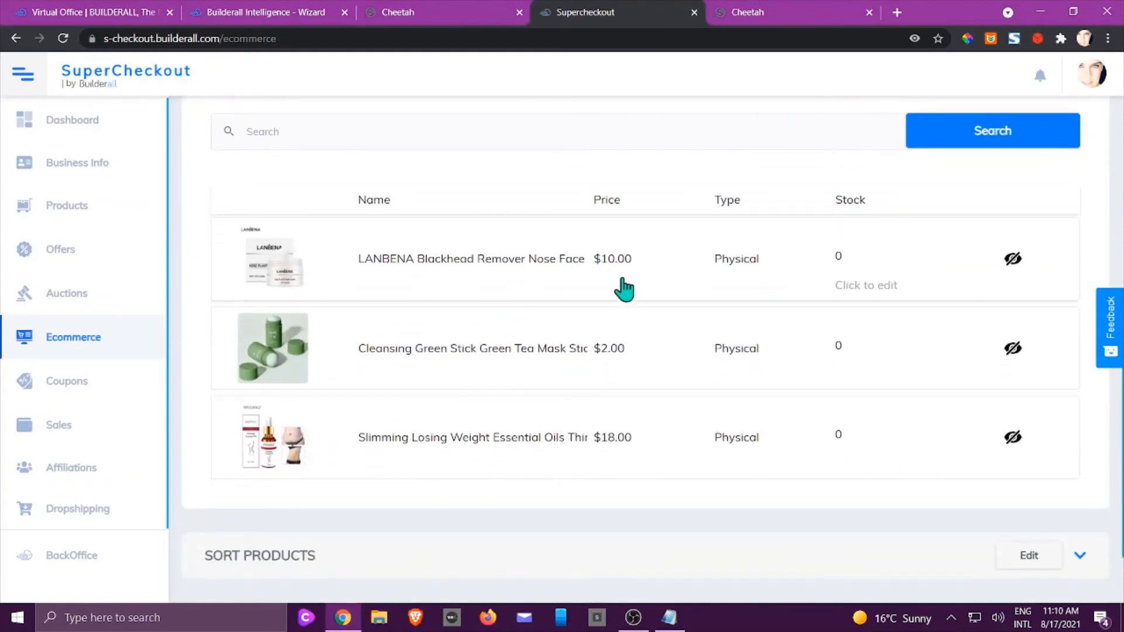
Make the LANBENA, green tea mask stick and slimming oil products visible with unlimited stock.
{"action": "left_click", "coordinate": [1012, 259]}
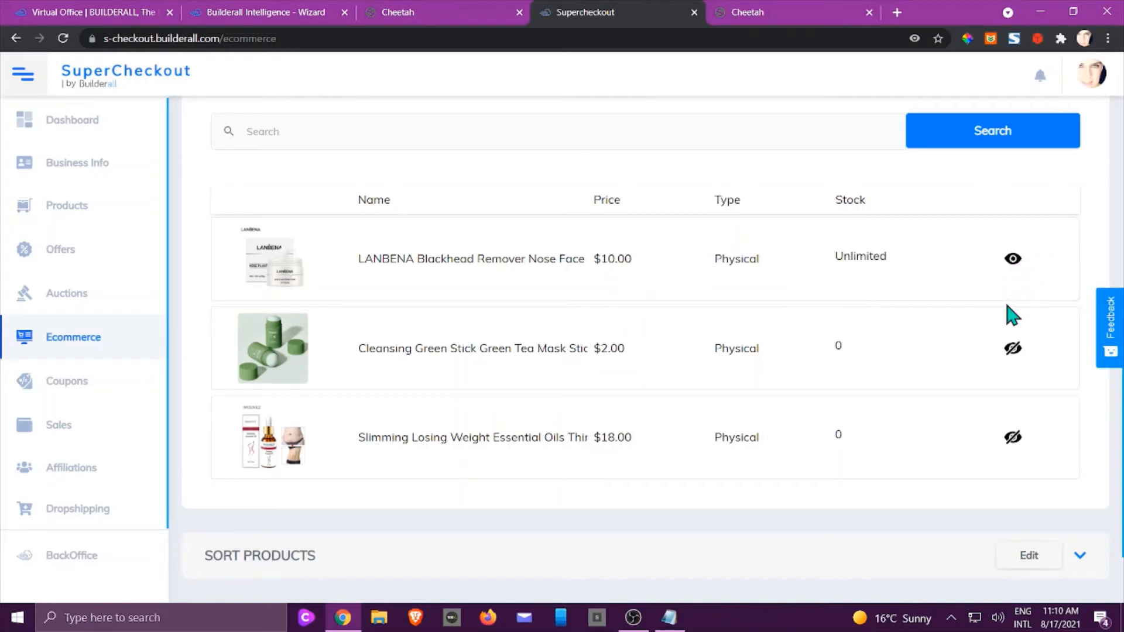
{"action": "left_click", "coordinate": [1013, 347]}
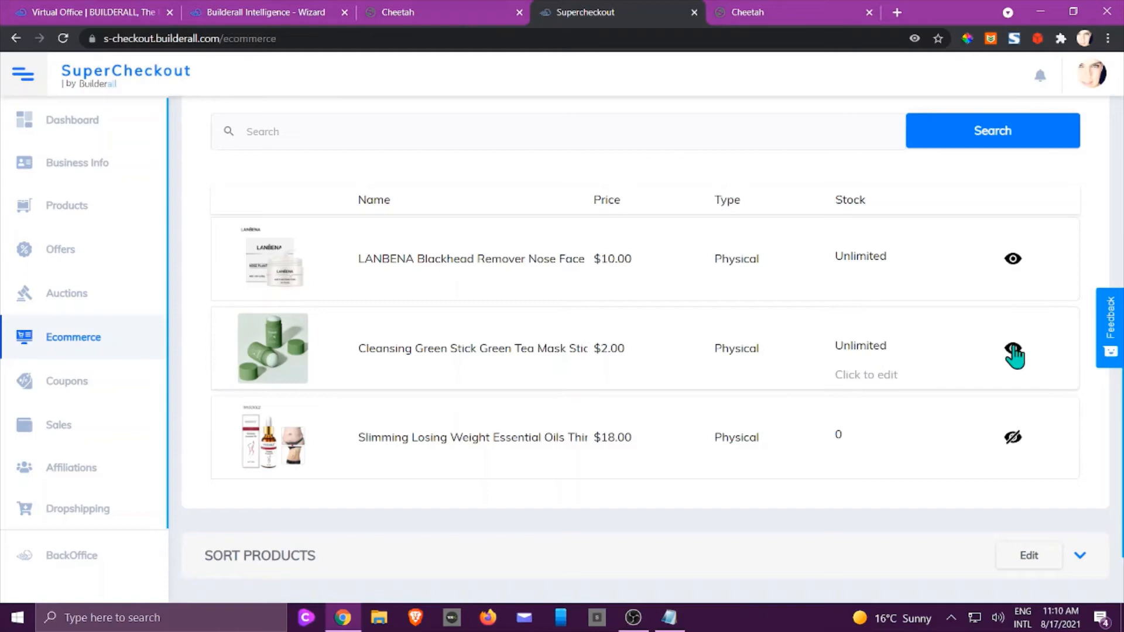
{"action": "left_click", "coordinate": [1013, 438]}
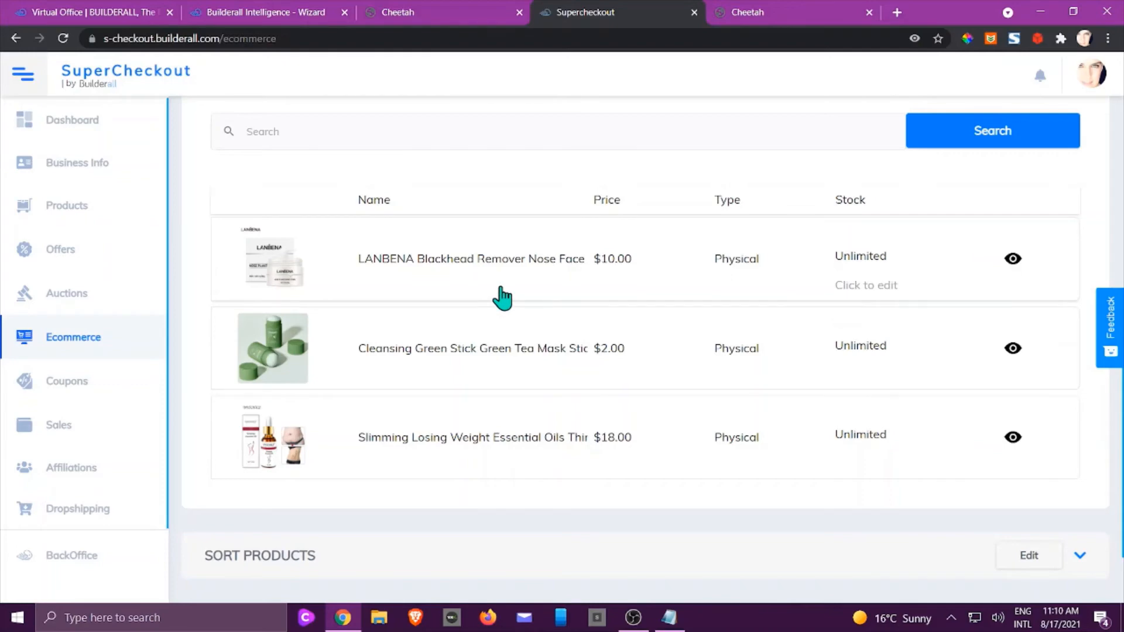
{"action": "scroll", "coordinate": [502, 298], "scroll_direction": "down", "scroll_amount": 1}
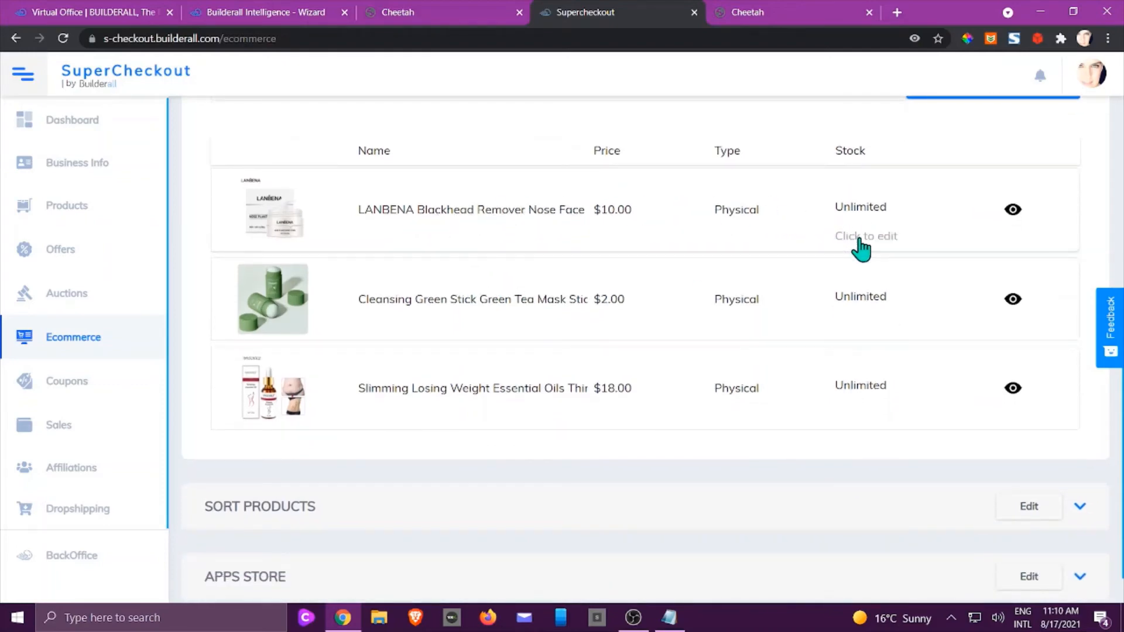
{"action": "left_click", "coordinate": [860, 245]}
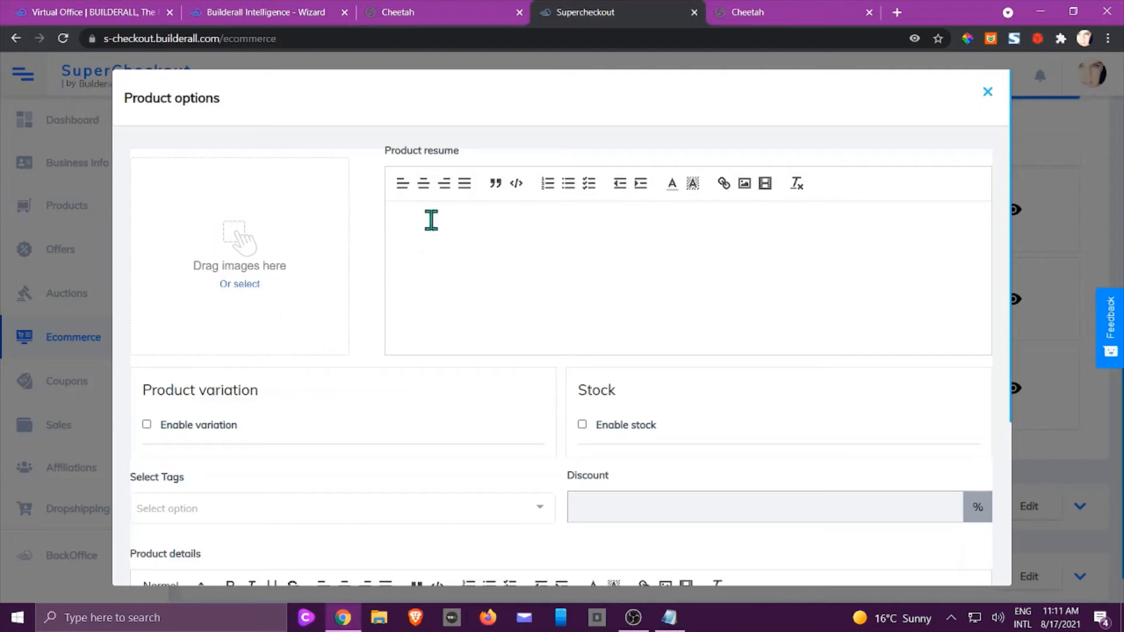
{"action": "left_click", "coordinate": [423, 218]}
{"action": "scroll", "coordinate": [503, 247], "scroll_direction": "down", "scroll_amount": 2}
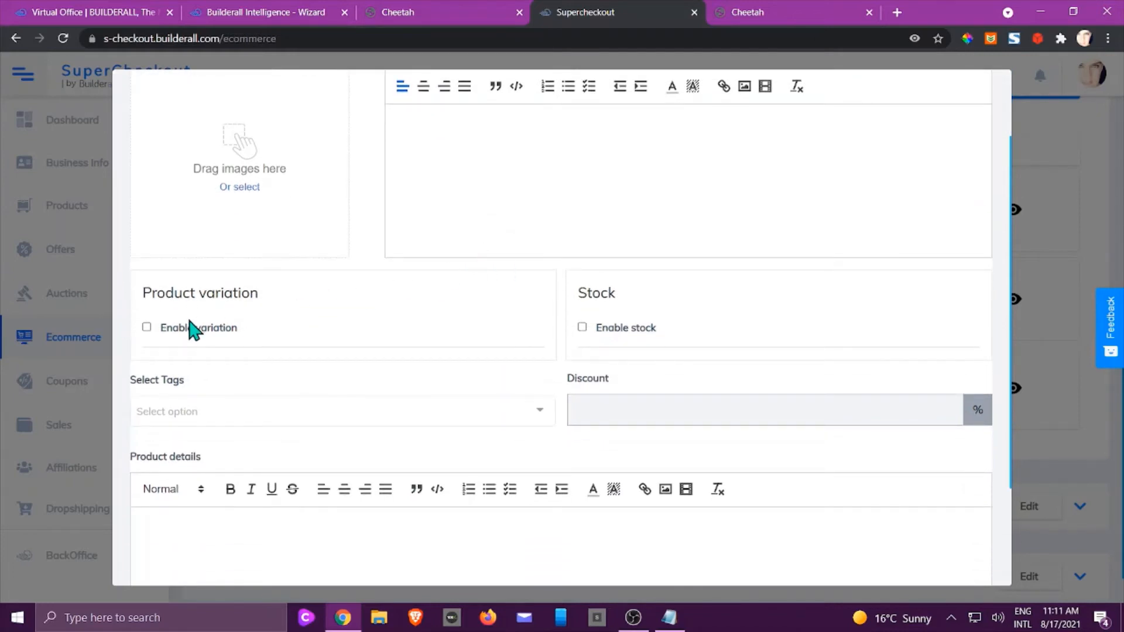
{"action": "left_click", "coordinate": [147, 328]}
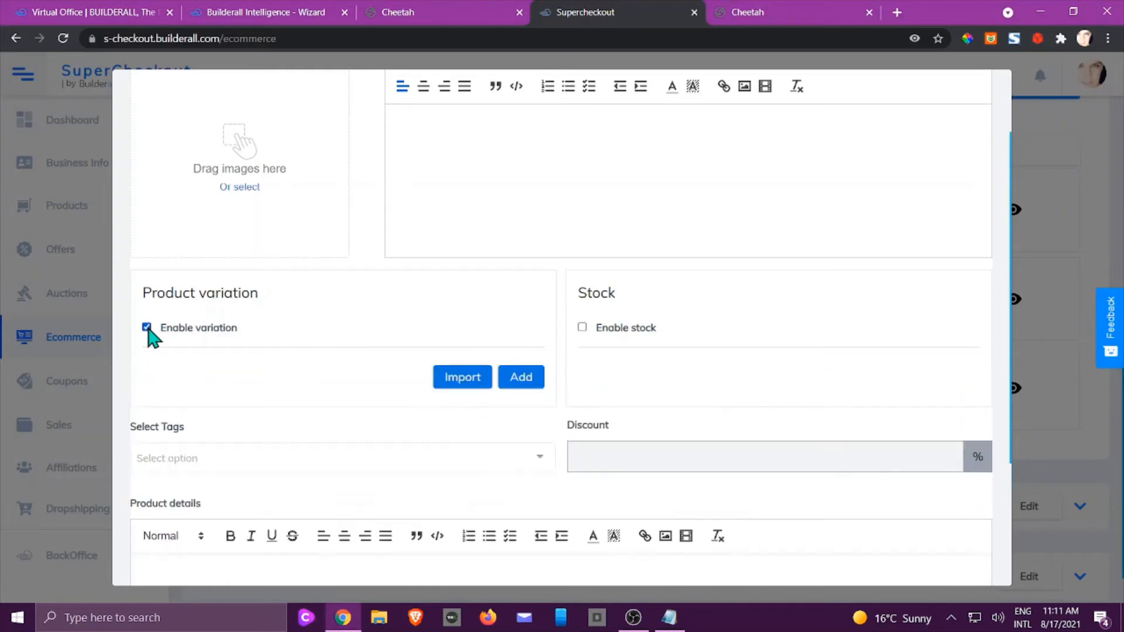
{"action": "left_click", "coordinate": [147, 328]}
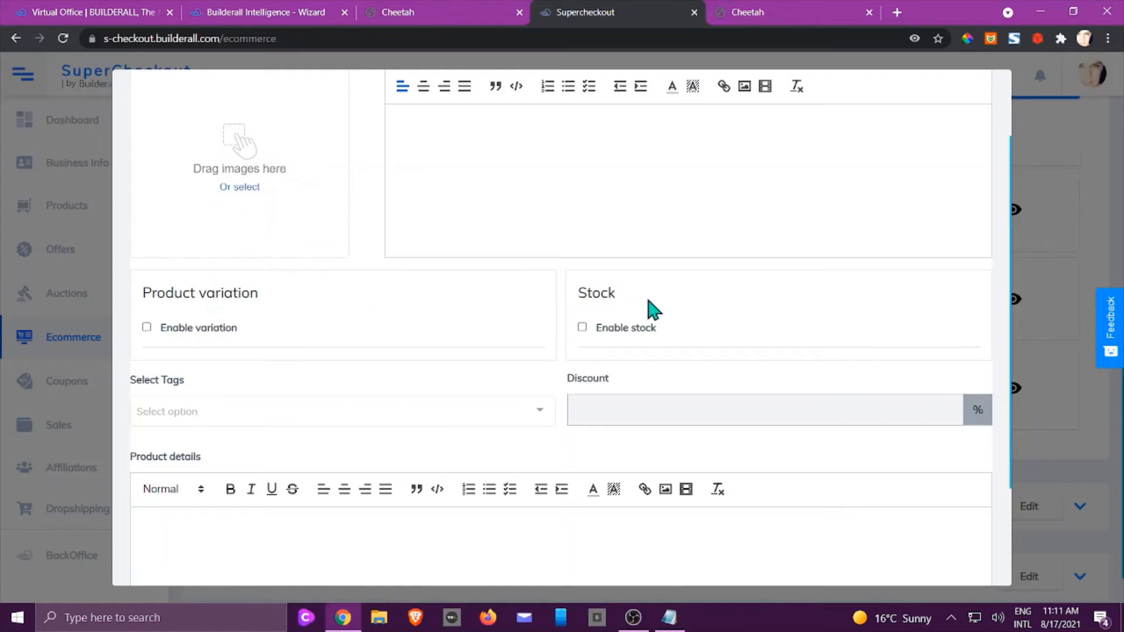
{"action": "scroll", "coordinate": [654, 309], "scroll_direction": "down", "scroll_amount": 2}
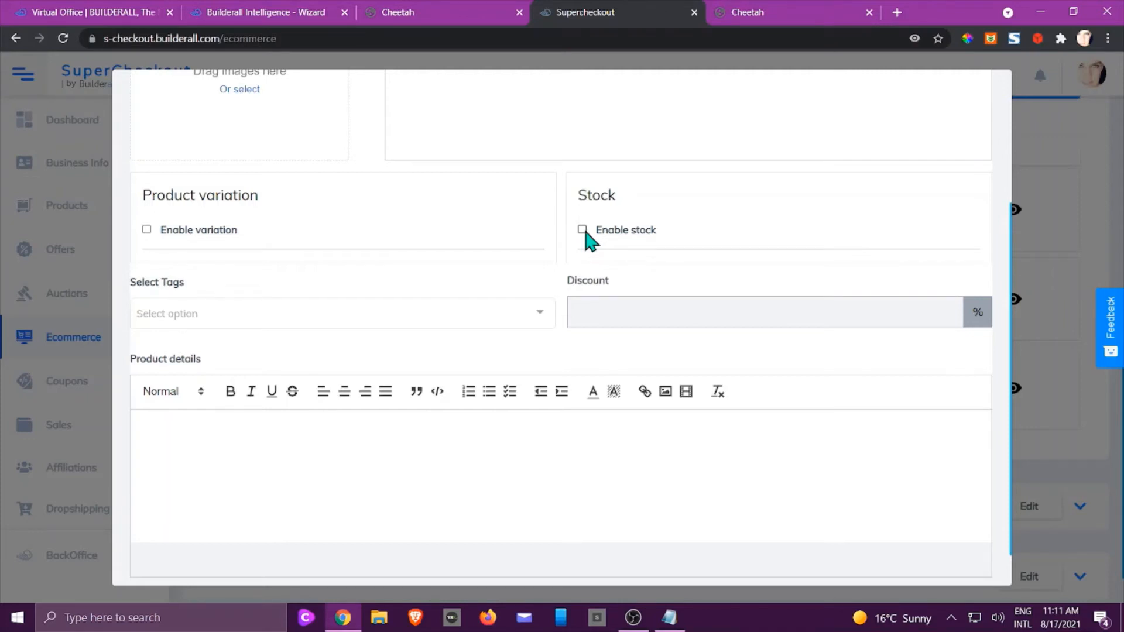
{"action": "scroll", "coordinate": [563, 240], "scroll_direction": "down", "scroll_amount": 1}
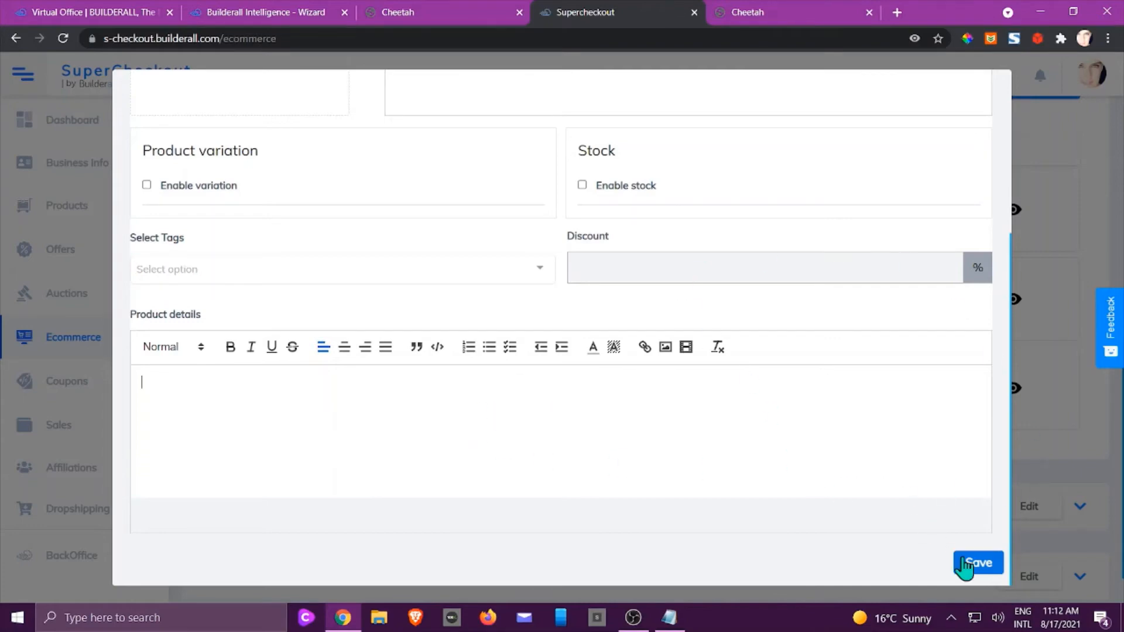
{"action": "left_click", "coordinate": [974, 564]}
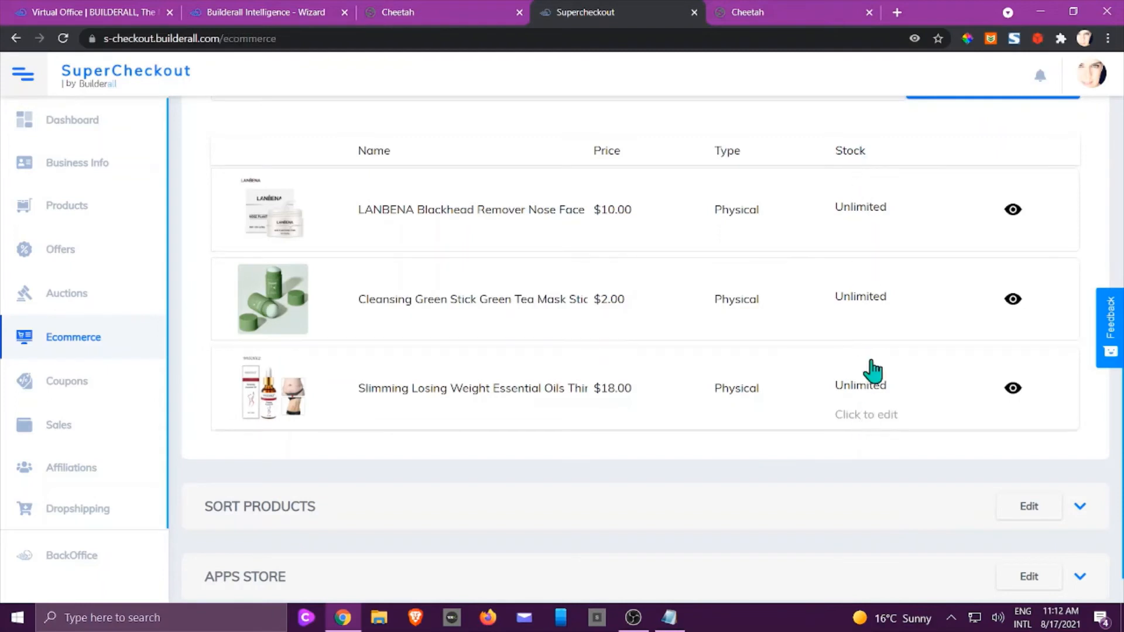
Expand Apps Store, then copy the store's Shopping URL from the top of the Ecommerce page.
{"action": "scroll", "coordinate": [862, 224], "scroll_direction": "down", "scroll_amount": 1}
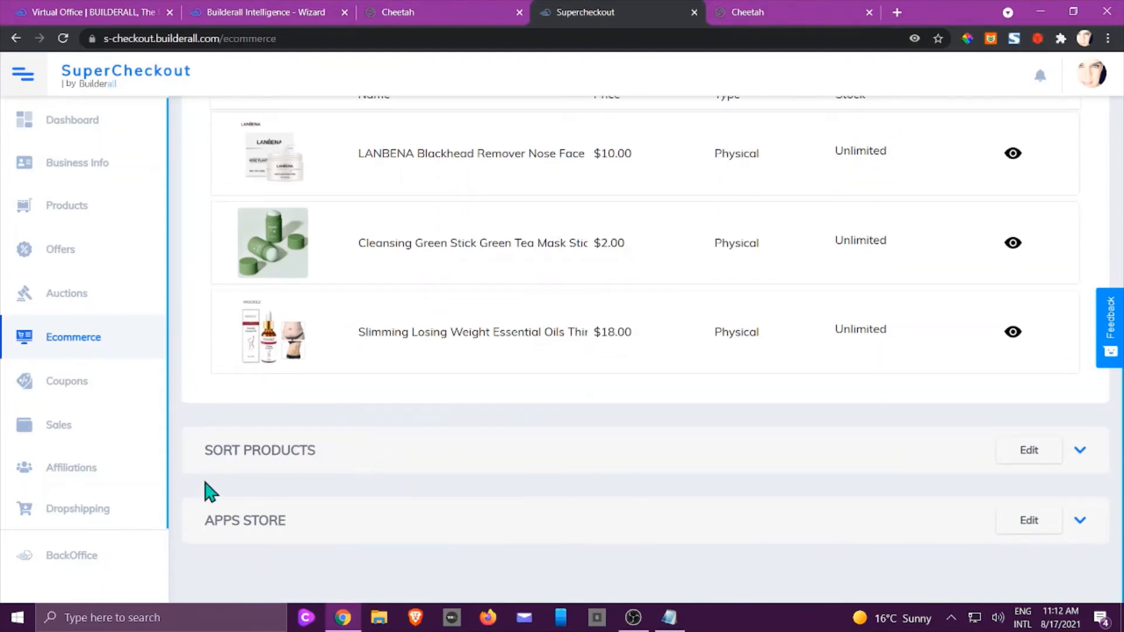
{"action": "left_click", "coordinate": [270, 523]}
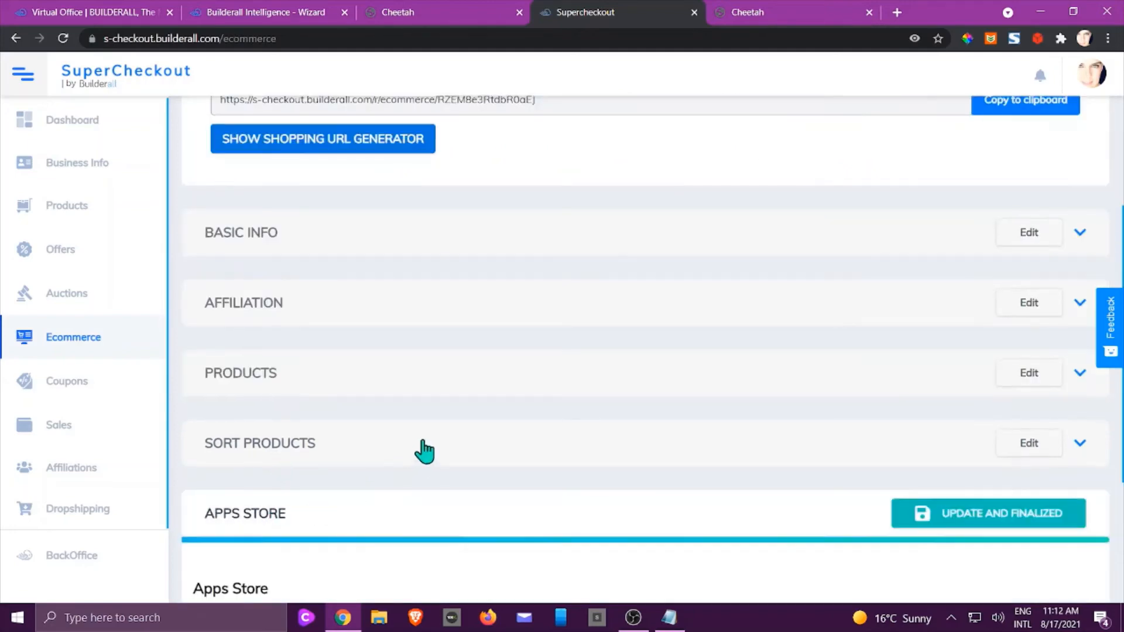
{"action": "scroll", "coordinate": [433, 433], "scroll_direction": "down", "scroll_amount": 4}
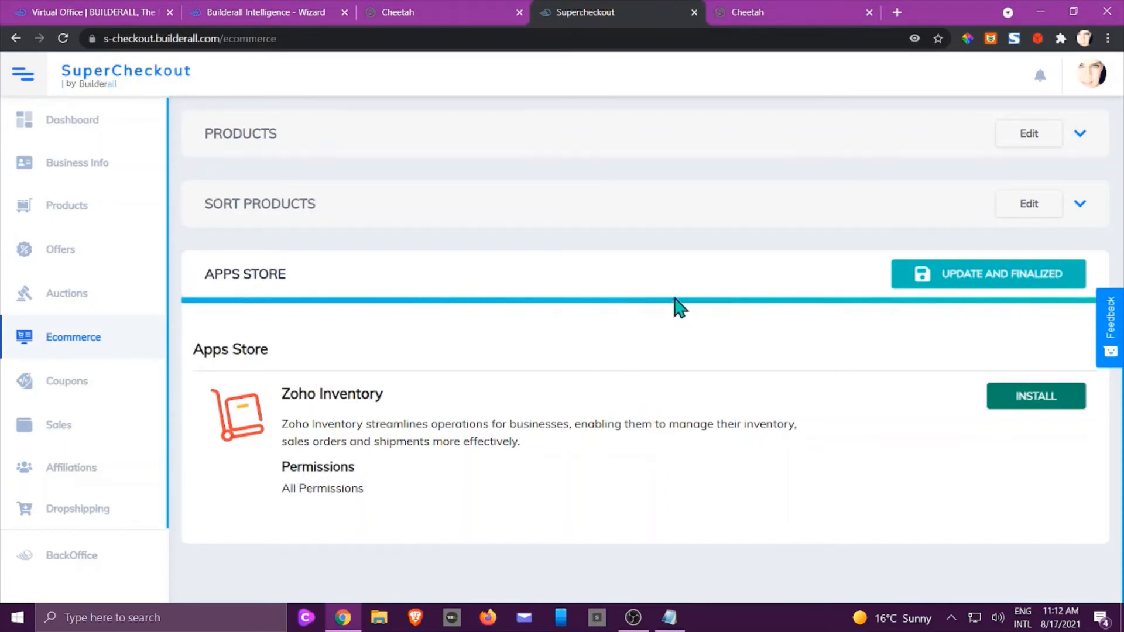
{"action": "scroll", "coordinate": [673, 307], "scroll_direction": "up", "scroll_amount": 3}
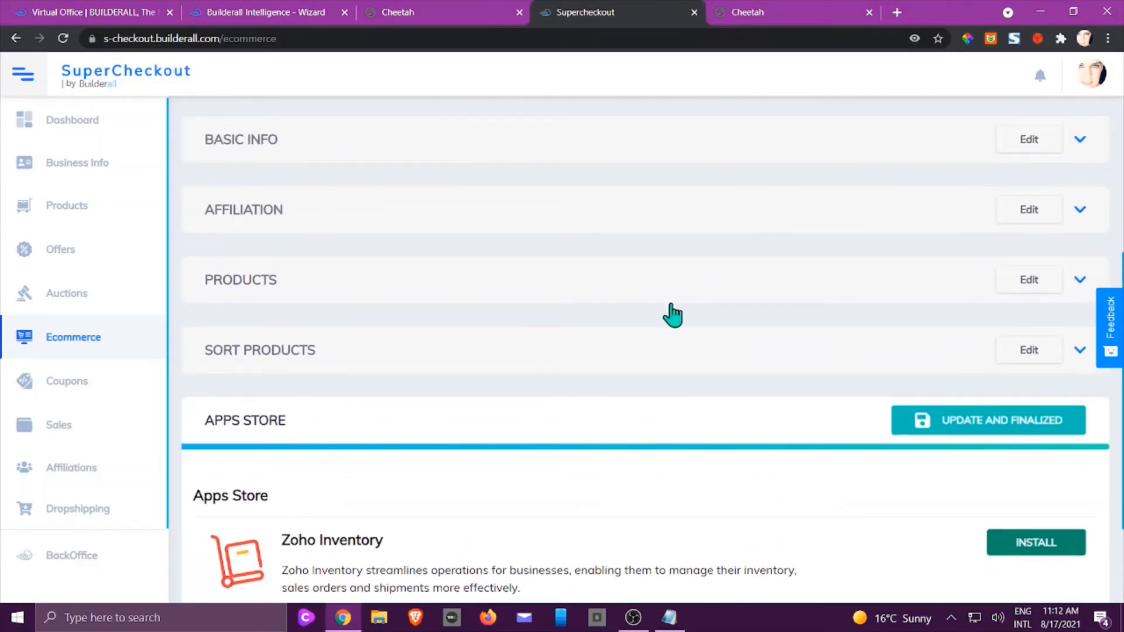
{"action": "scroll", "coordinate": [674, 308], "scroll_direction": "up", "scroll_amount": 7}
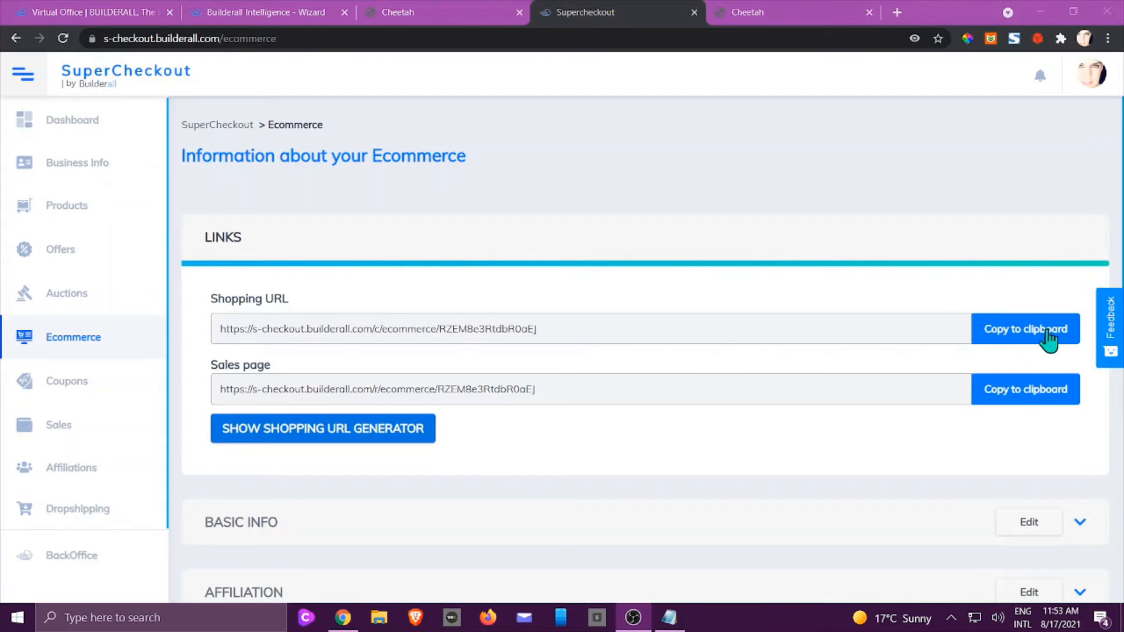
{"action": "left_click", "coordinate": [1018, 330]}
Return to the Cheetah page editor and show the Add Elements list.
{"action": "left_click", "coordinate": [764, 13]}
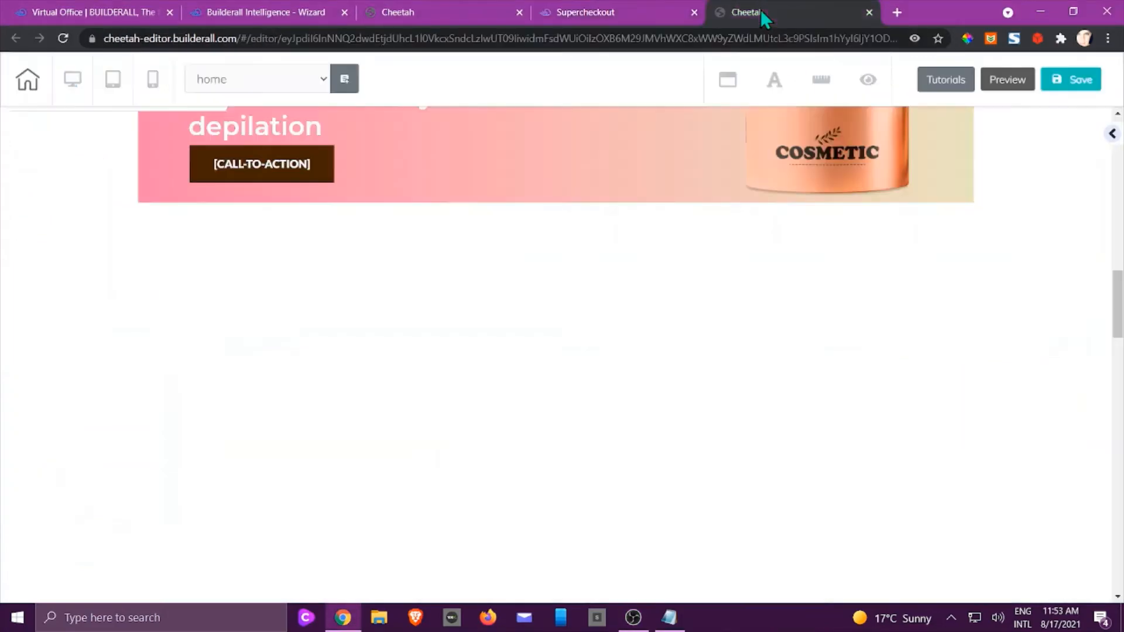
{"action": "mouse_move", "coordinate": [918, 281]}
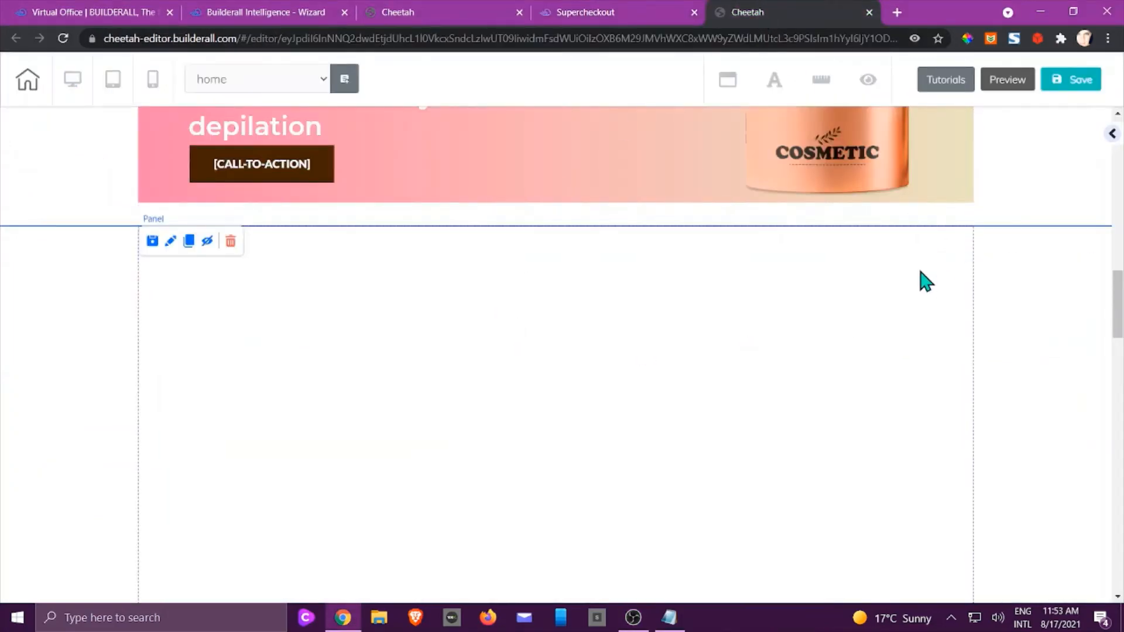
{"action": "left_click", "coordinate": [1110, 136]}
{"action": "scroll", "coordinate": [1039, 337], "scroll_direction": "down", "scroll_amount": 7}
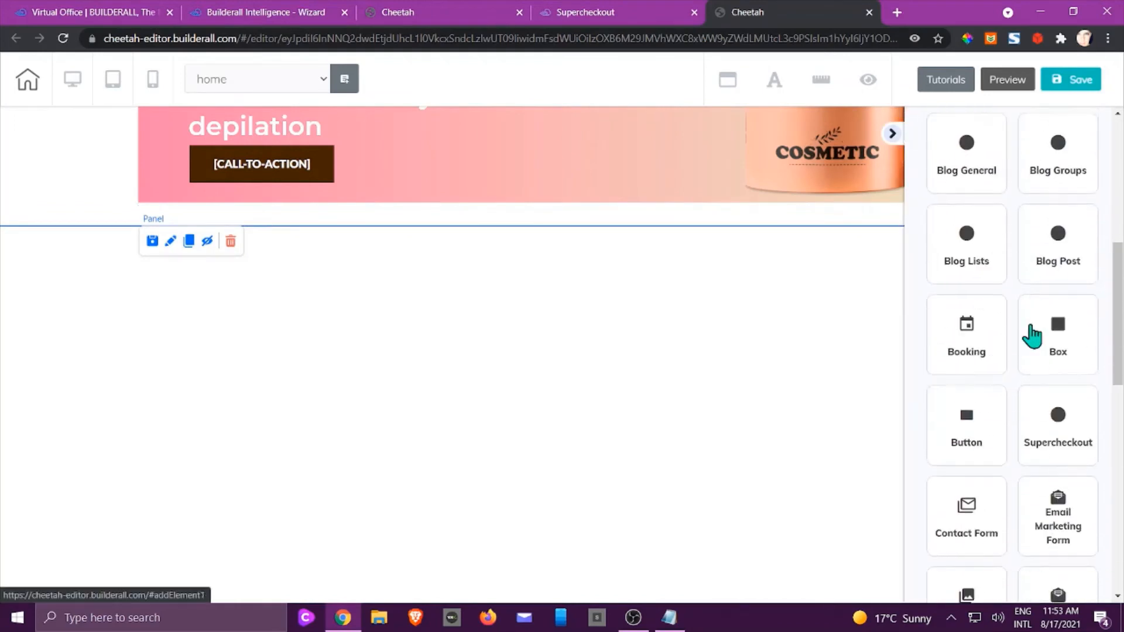
{"action": "scroll", "coordinate": [1031, 334], "scroll_direction": "up", "scroll_amount": 7}
{"action": "scroll", "coordinate": [1037, 305], "scroll_direction": "down", "scroll_amount": 4}
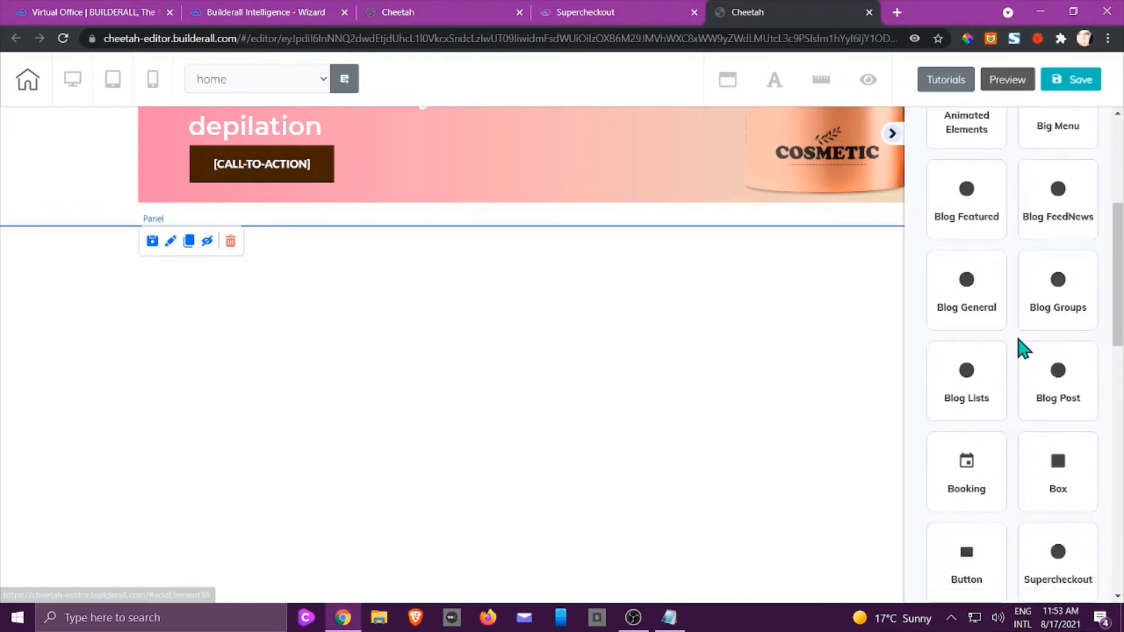
{"action": "scroll", "coordinate": [1023, 339], "scroll_direction": "down", "scroll_amount": 6}
Drag an Iframe element into the empty panel below the banner.
{"action": "left_click", "coordinate": [989, 447]}
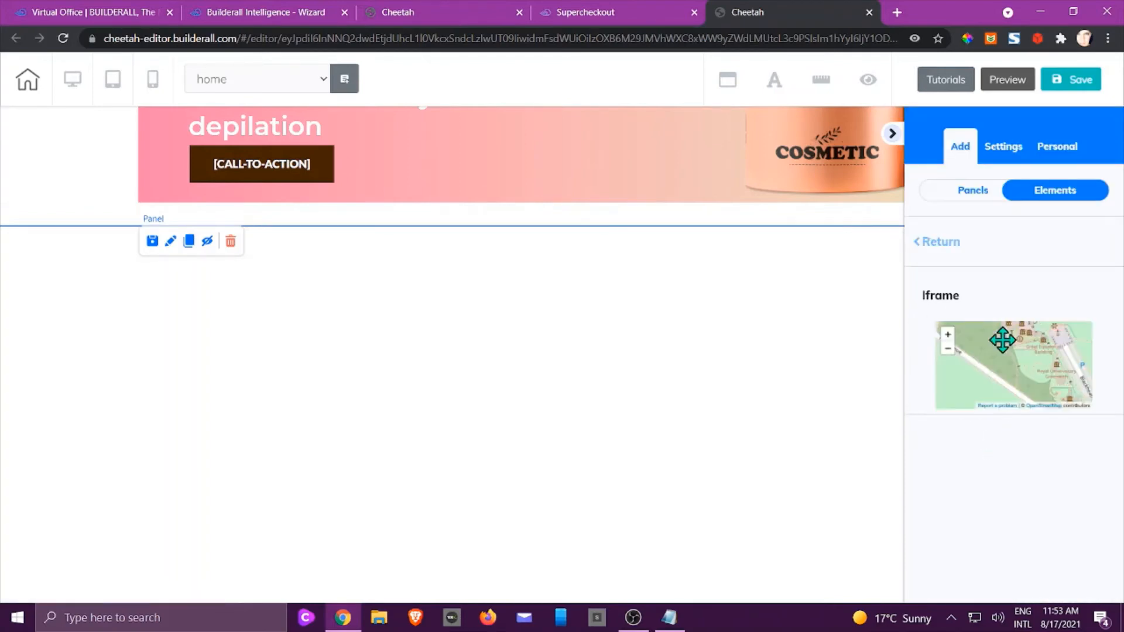
{"action": "left_click_drag", "start_coordinate": [1001, 336], "coordinate": [797, 214]}
{"action": "left_click", "coordinate": [893, 134]}
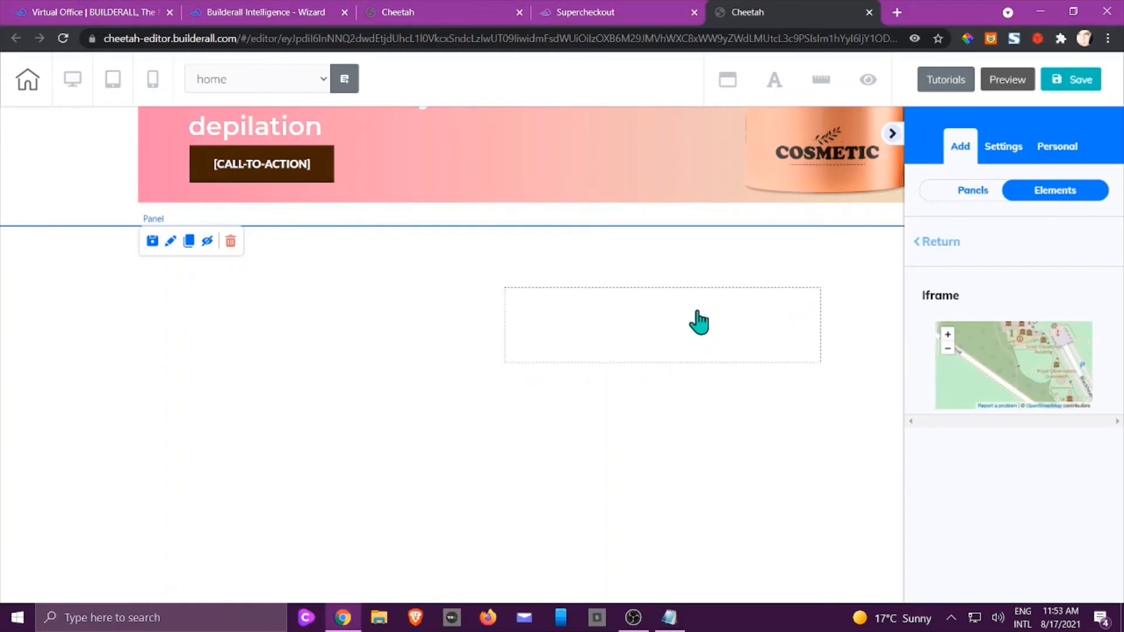
Paste the copied shop URL as the iframe's embed address and apply it.
{"action": "left_click", "coordinate": [608, 326]}
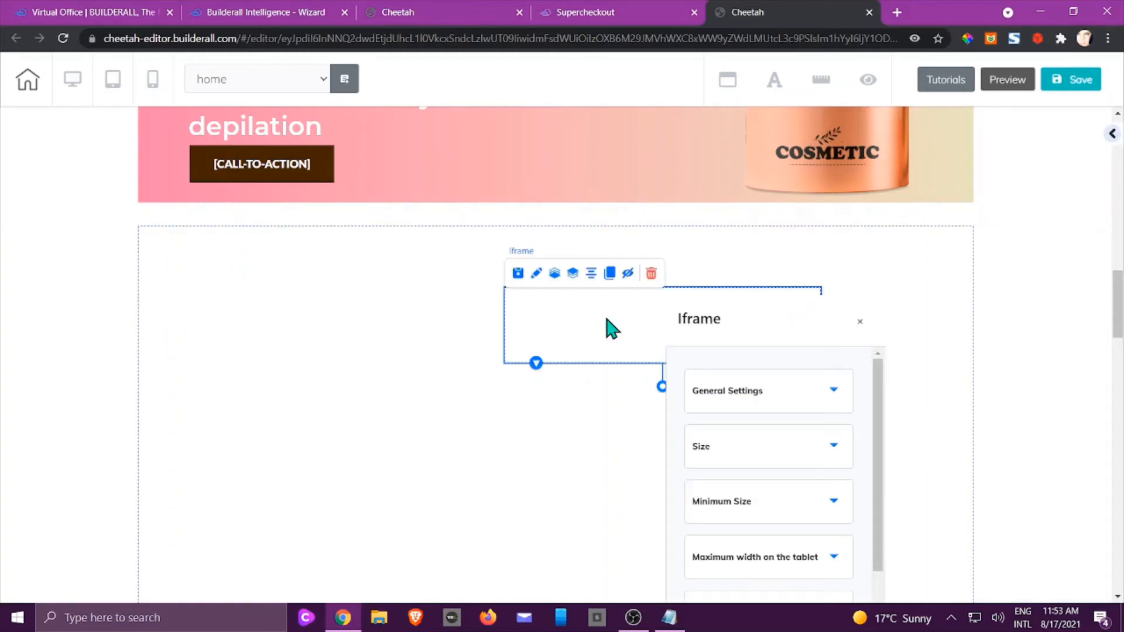
{"action": "left_click", "coordinate": [742, 394]}
{"action": "left_click_drag", "start_coordinate": [735, 326], "coordinate": [790, 158]}
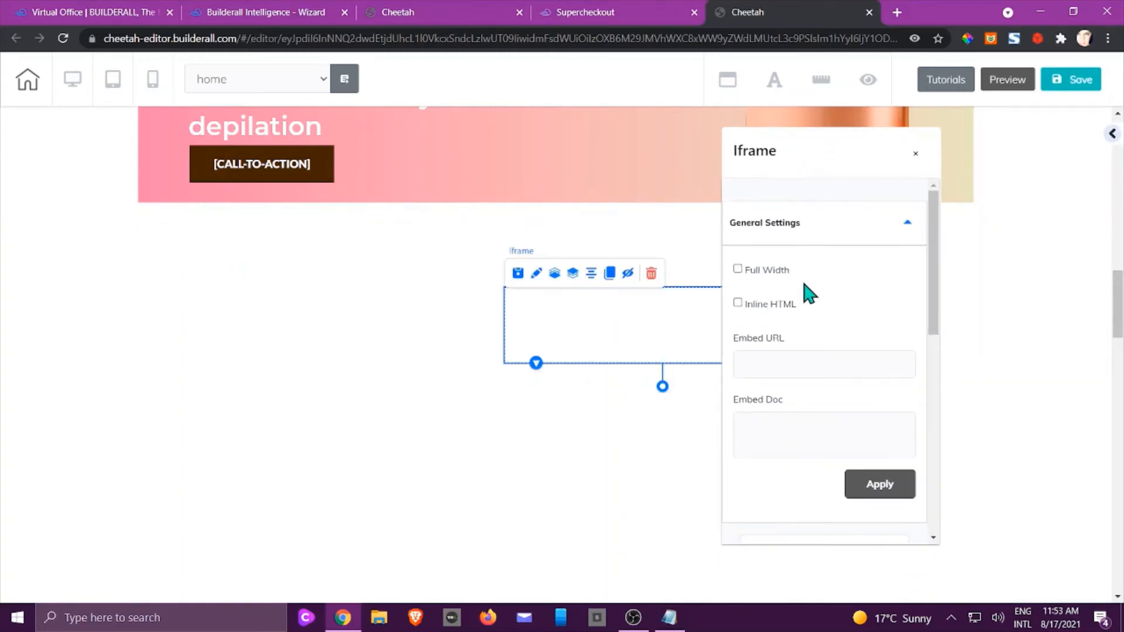
{"action": "left_click", "coordinate": [780, 365]}
{"action": "key", "text": "ctrl+v"}
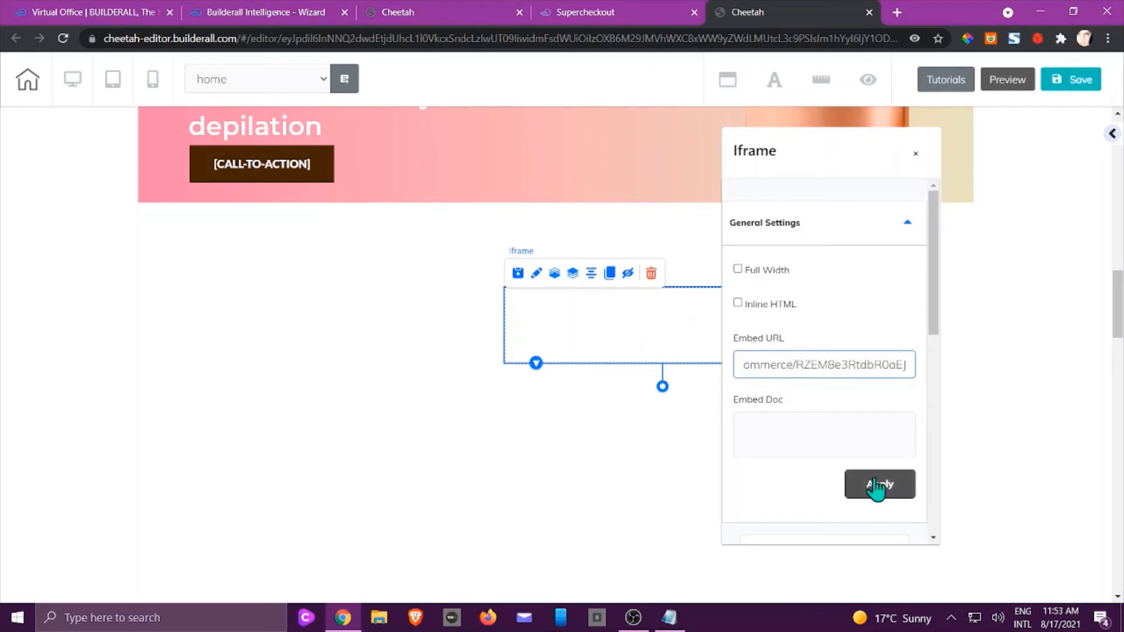
{"action": "left_click", "coordinate": [887, 500]}
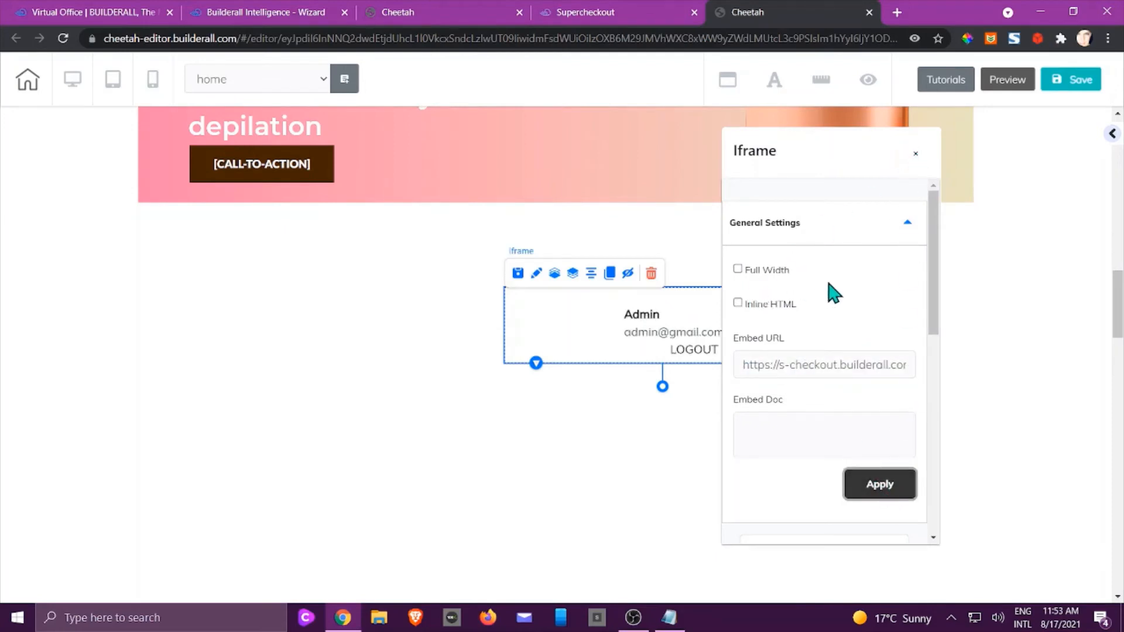
Move the iframe under the banner, uncheck Full Width, and drag it to the left.
{"action": "left_click", "coordinate": [738, 270]}
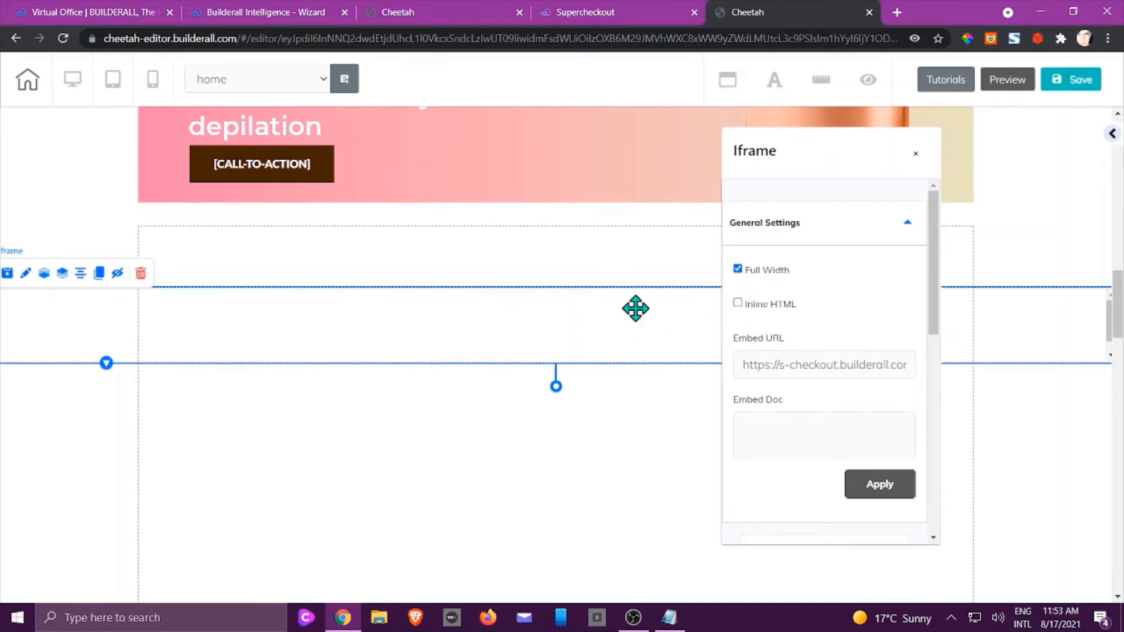
{"action": "left_click_drag", "start_coordinate": [635, 308], "coordinate": [631, 269]}
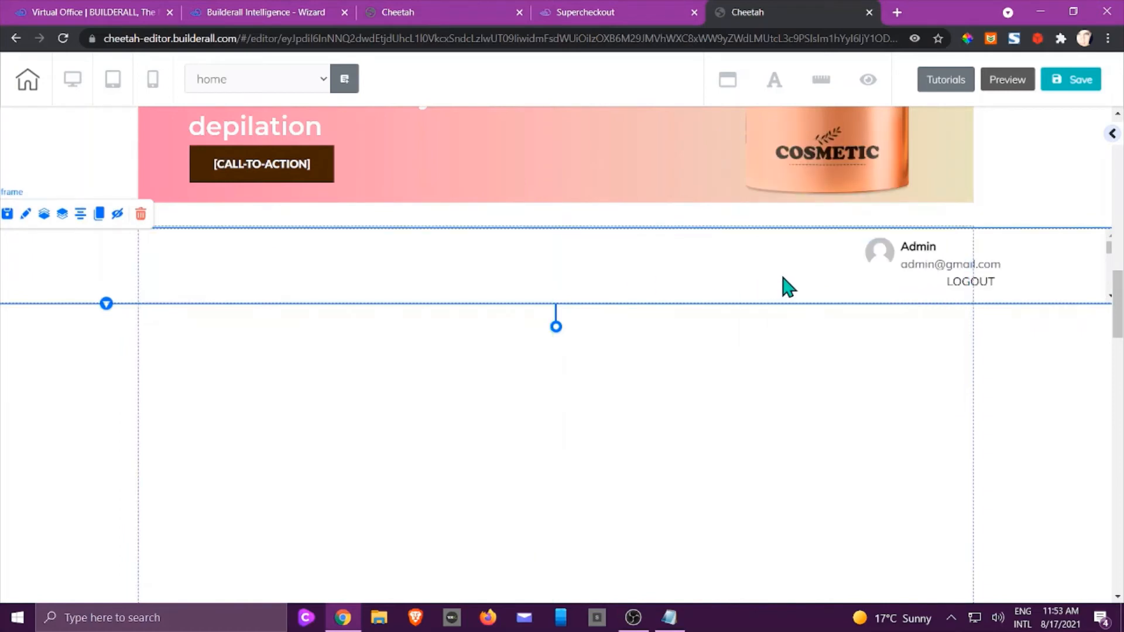
{"action": "double_click", "coordinate": [789, 287]}
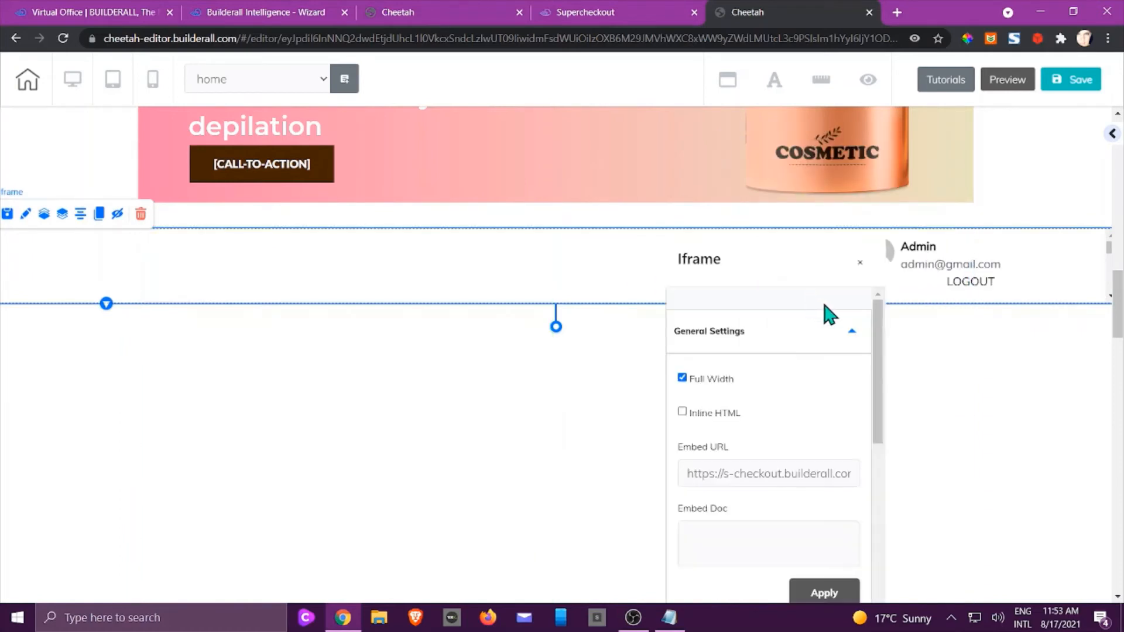
{"action": "left_click", "coordinate": [711, 379]}
{"action": "left_click", "coordinate": [860, 262]}
{"action": "left_click_drag", "start_coordinate": [580, 264], "coordinate": [170, 240]}
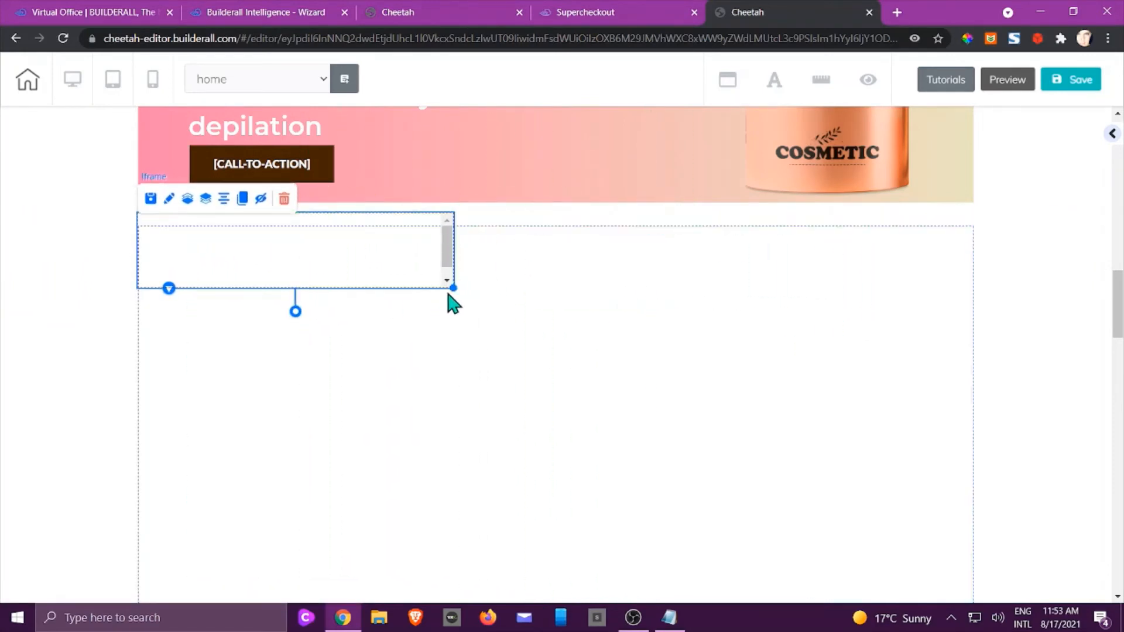
Resize the iframe to fill the section down to the shipping strip.
{"action": "left_click_drag", "start_coordinate": [454, 289], "coordinate": [974, 528]}
{"action": "scroll", "coordinate": [973, 397], "scroll_direction": "down", "scroll_amount": 4}
{"action": "left_click_drag", "start_coordinate": [973, 307], "coordinate": [969, 525]}
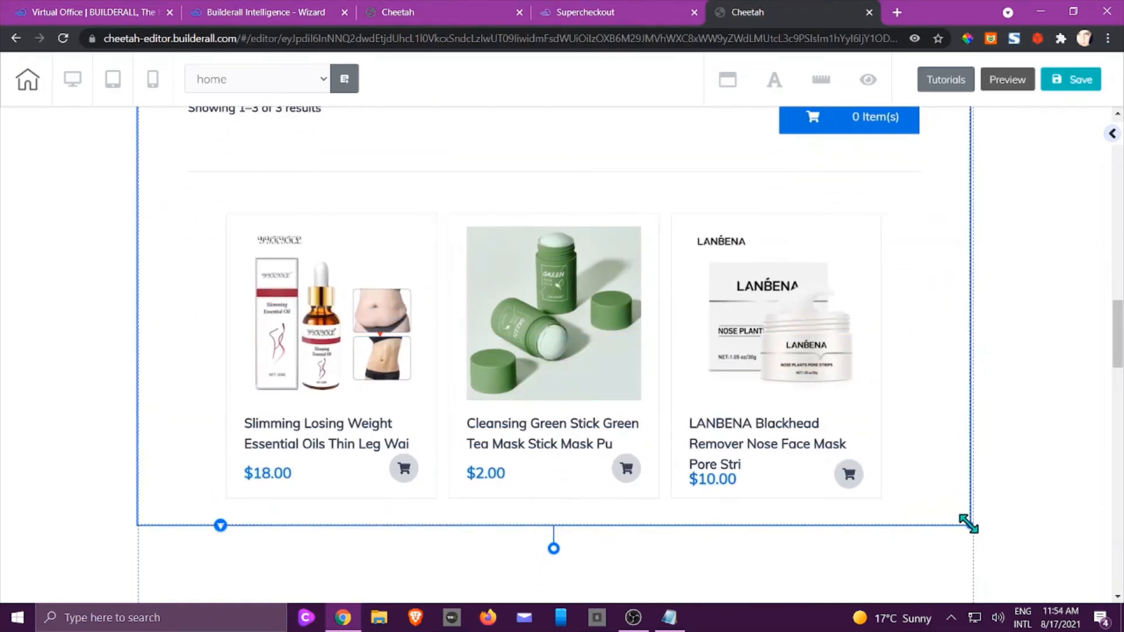
{"action": "scroll", "coordinate": [1017, 464], "scroll_direction": "up", "scroll_amount": 5}
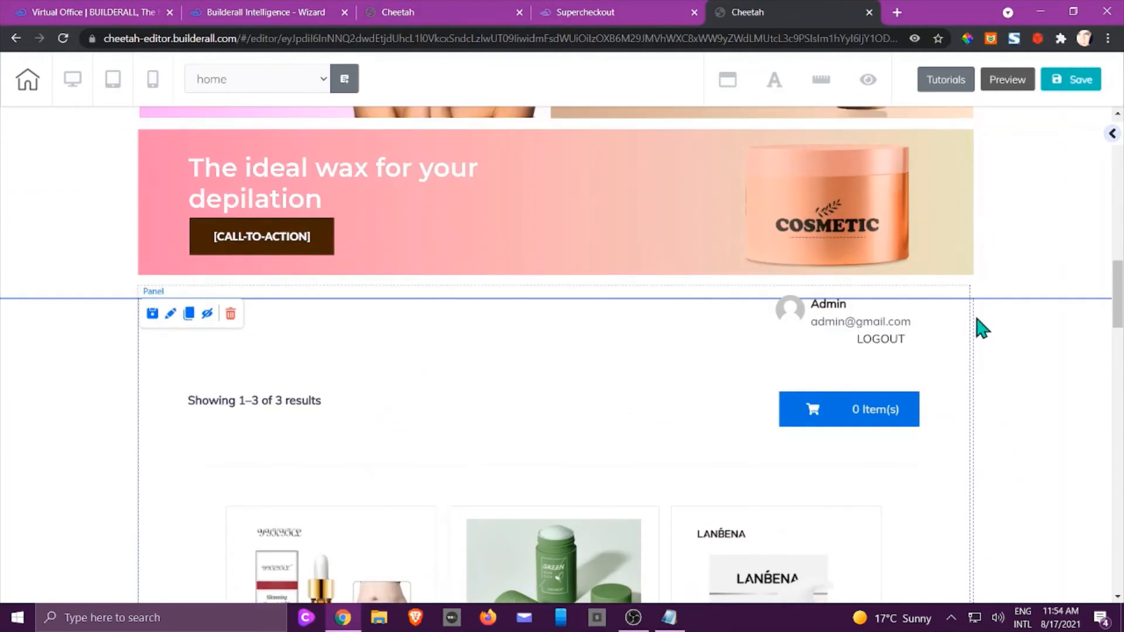
{"action": "left_click_drag", "start_coordinate": [519, 349], "coordinate": [521, 361]}
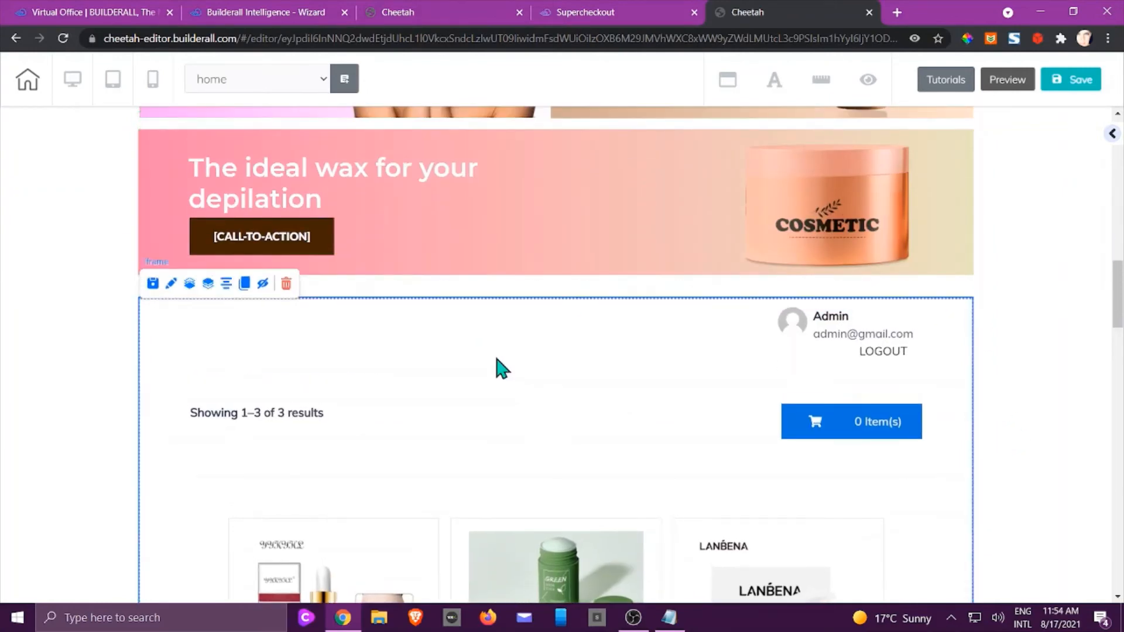
Set the iframe's Border Size to 0.
{"action": "double_click", "coordinate": [454, 352]}
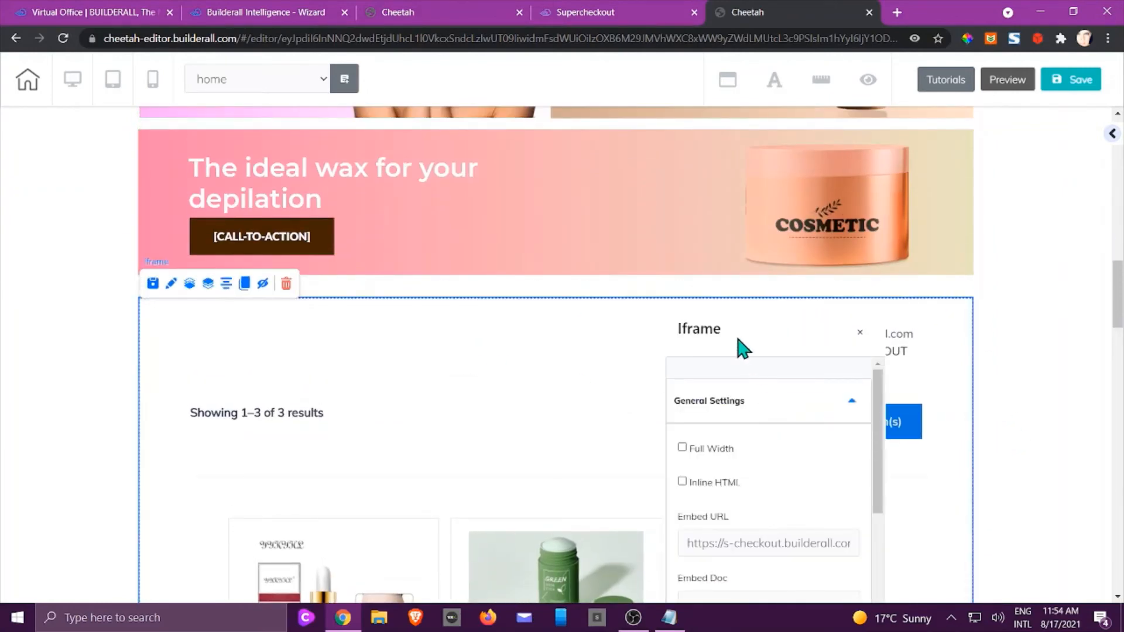
{"action": "left_click_drag", "start_coordinate": [742, 349], "coordinate": [766, 208]}
{"action": "scroll", "coordinate": [818, 369], "scroll_direction": "down", "scroll_amount": 3}
{"action": "scroll", "coordinate": [818, 363], "scroll_direction": "up", "scroll_amount": 2}
{"action": "scroll", "coordinate": [820, 363], "scroll_direction": "down", "scroll_amount": 5}
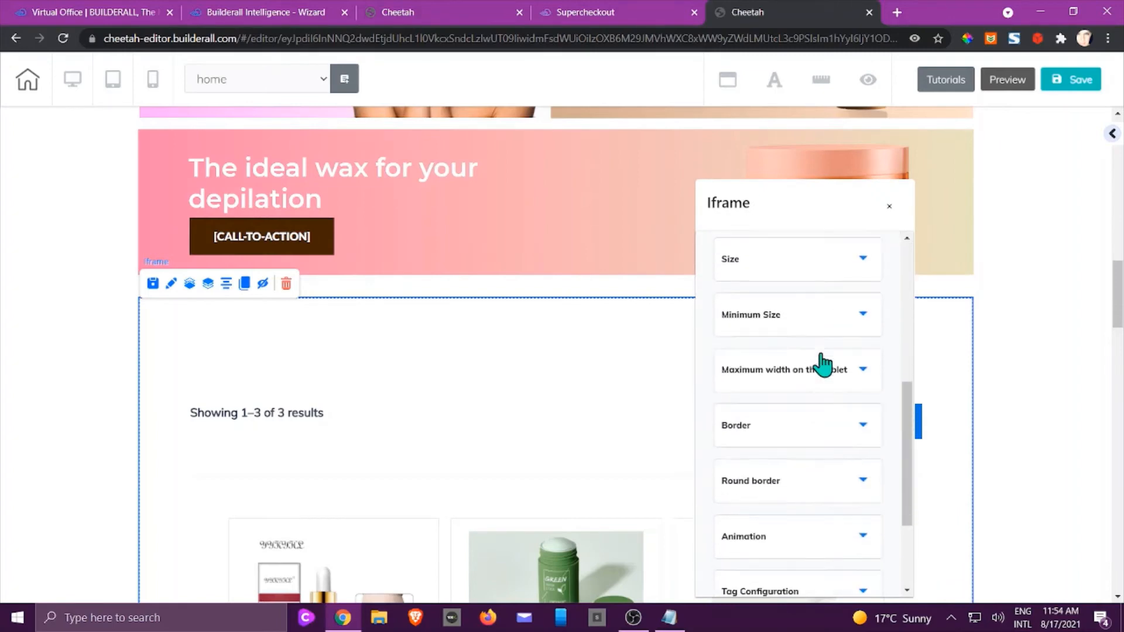
{"action": "left_click", "coordinate": [754, 385]}
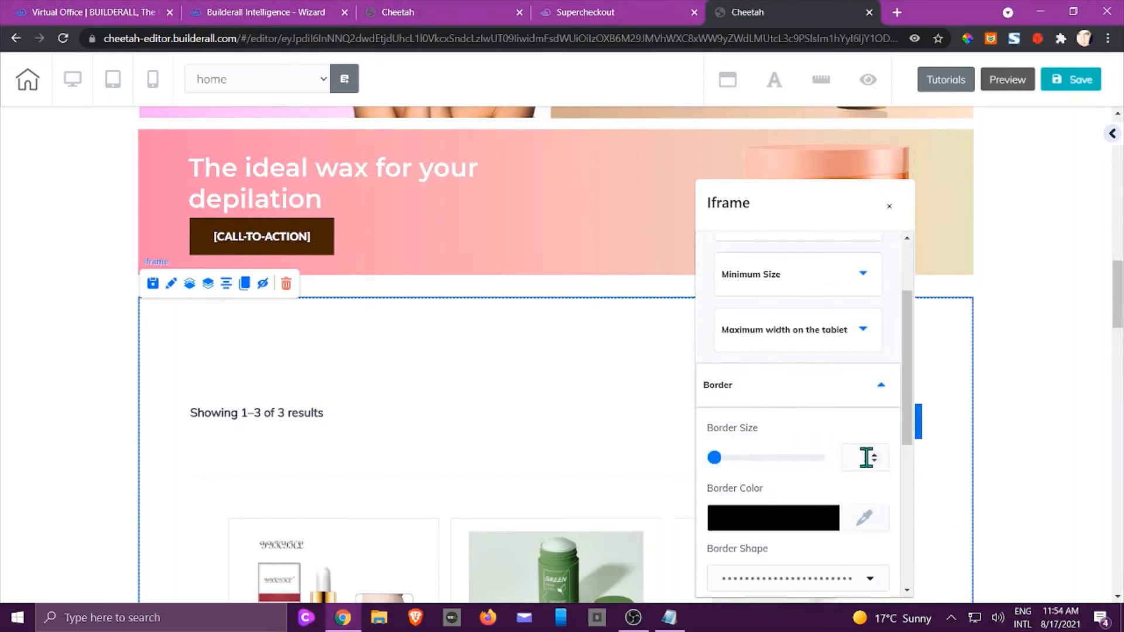
{"action": "left_click", "coordinate": [875, 462]}
{"action": "left_click", "coordinate": [889, 207]}
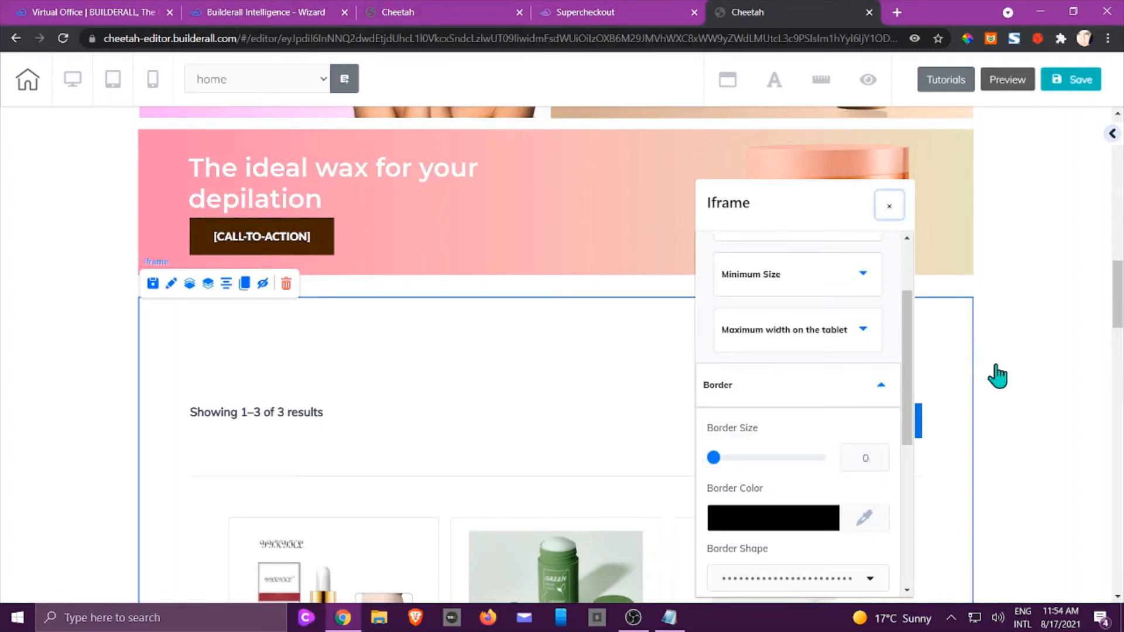
Drag the Panel's bottom handle up so the section ends just above the footer band.
{"action": "left_click", "coordinate": [1034, 391]}
{"action": "scroll", "coordinate": [1040, 403], "scroll_direction": "down", "scroll_amount": 6}
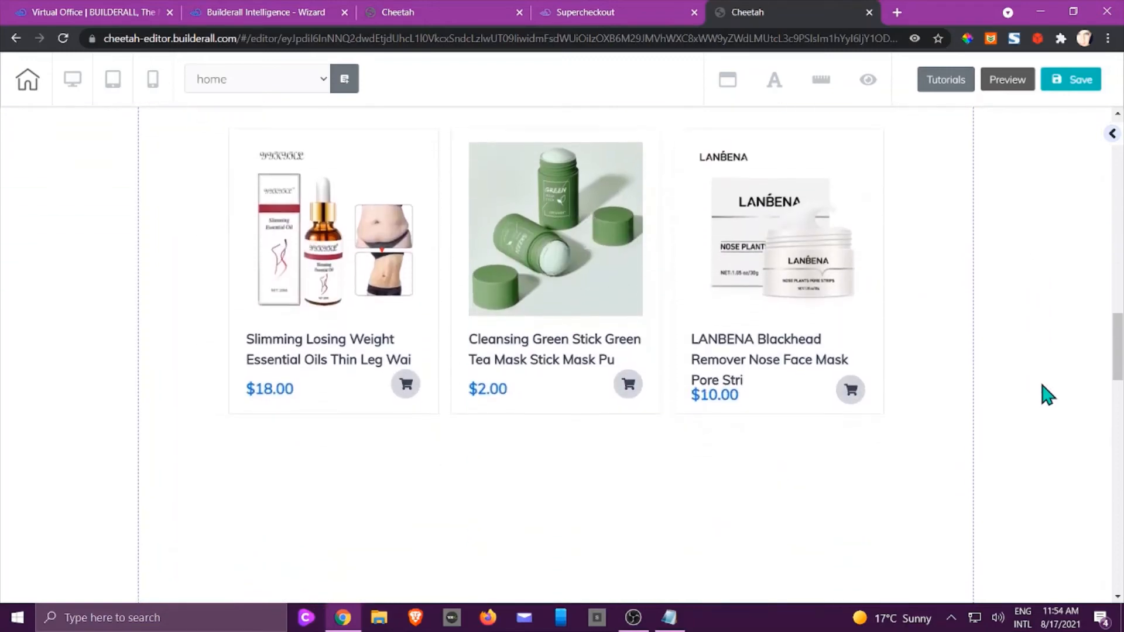
{"action": "scroll", "coordinate": [1045, 395], "scroll_direction": "down", "scroll_amount": 5}
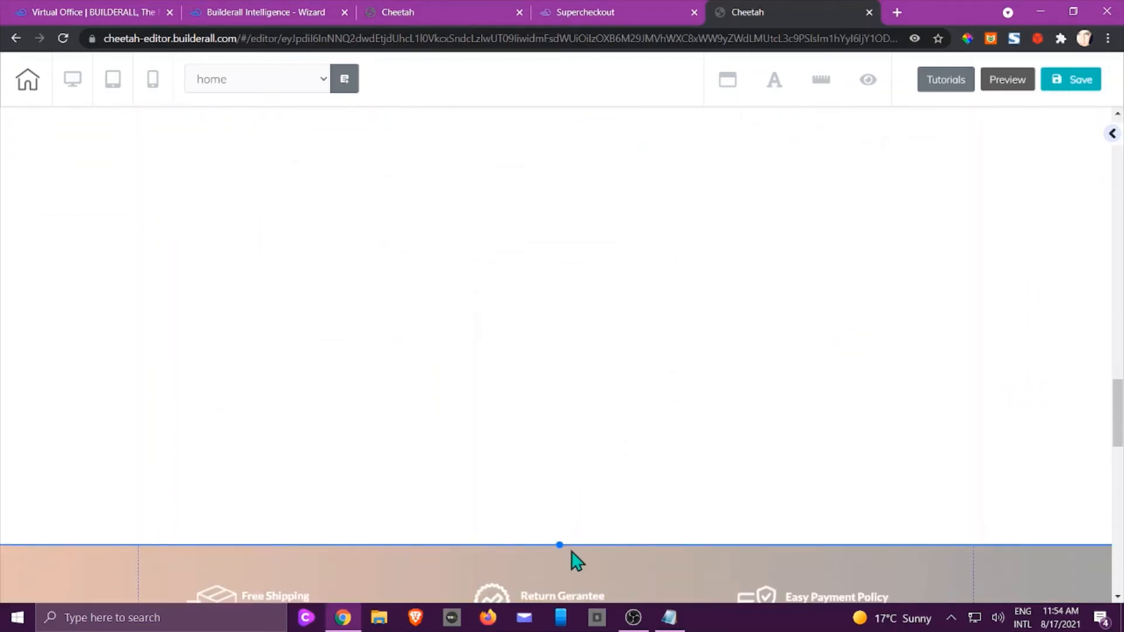
{"action": "left_click_drag", "start_coordinate": [562, 545], "coordinate": [560, 246]}
{"action": "scroll", "coordinate": [560, 264], "scroll_direction": "up", "scroll_amount": 3}
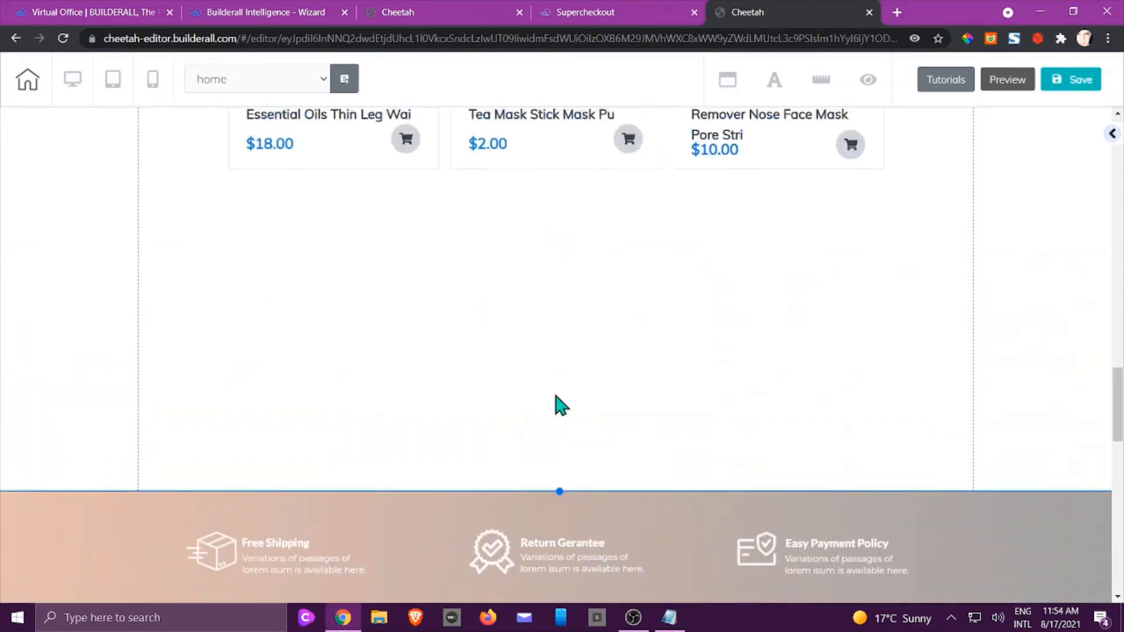
{"action": "left_click_drag", "start_coordinate": [559, 493], "coordinate": [580, 223]}
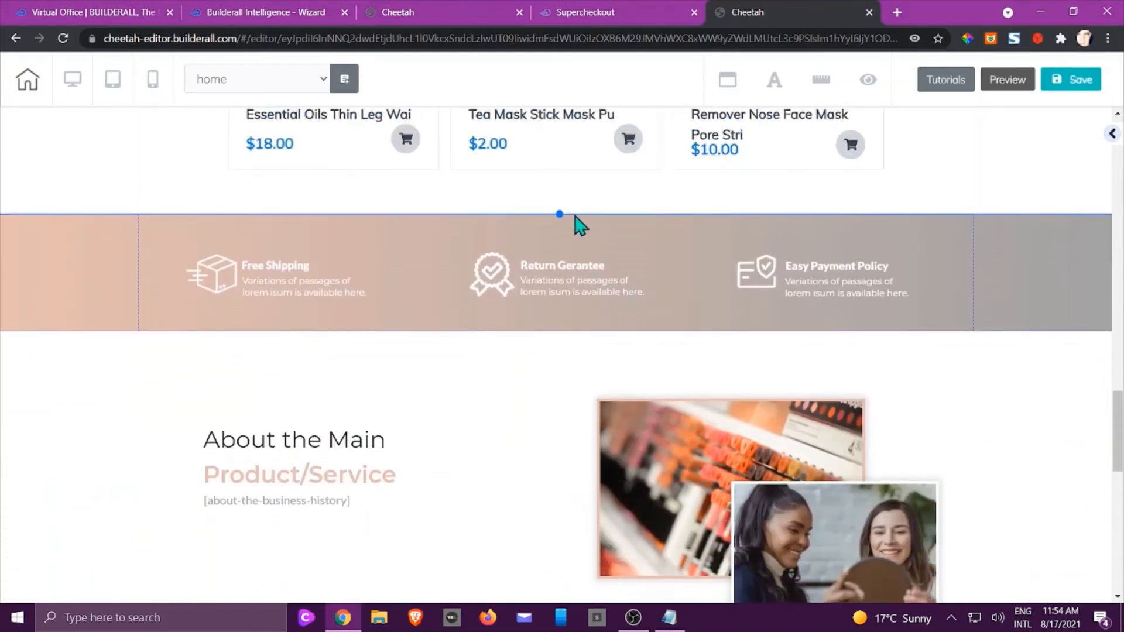
{"action": "scroll", "coordinate": [684, 321], "scroll_direction": "up", "scroll_amount": 2}
{"action": "scroll", "coordinate": [683, 319], "scroll_direction": "up", "scroll_amount": 10}
{"action": "scroll", "coordinate": [778, 346], "scroll_direction": "down", "scroll_amount": 8}
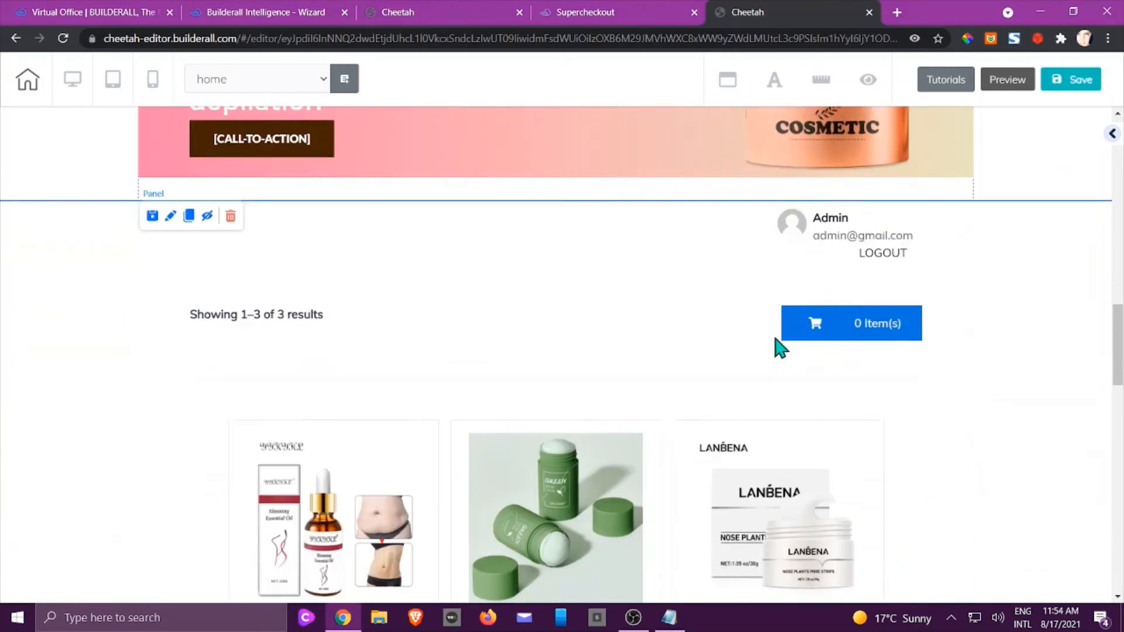
{"action": "scroll", "coordinate": [751, 360], "scroll_direction": "up", "scroll_amount": 5}
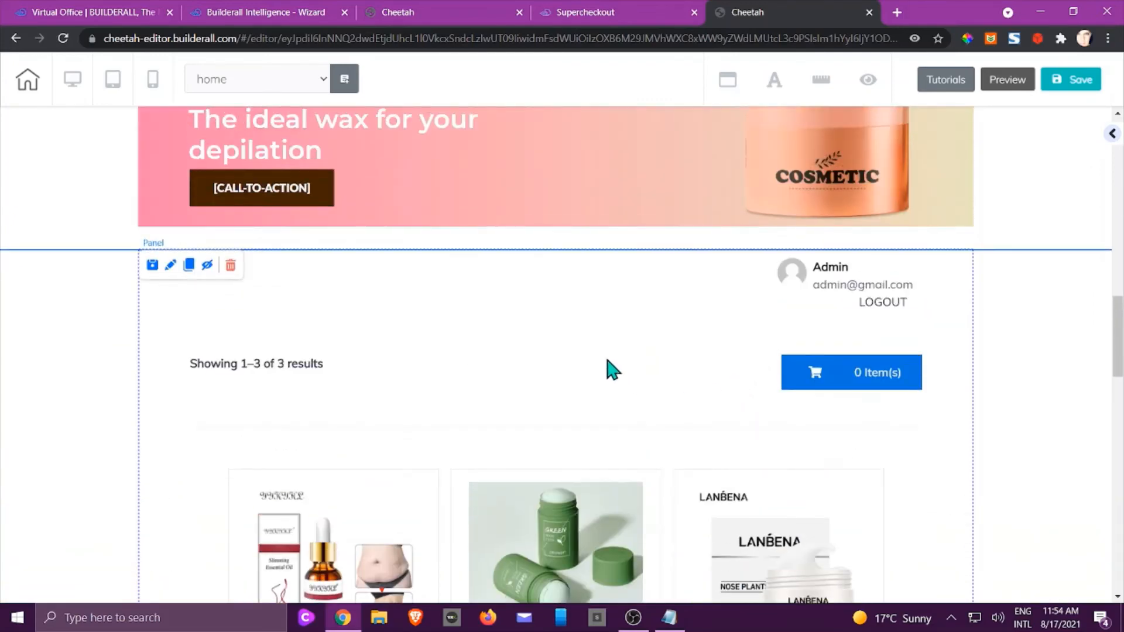
Save the home page with its embedded shop iframe and confirm publishing the site.
{"action": "left_click", "coordinate": [1059, 78]}
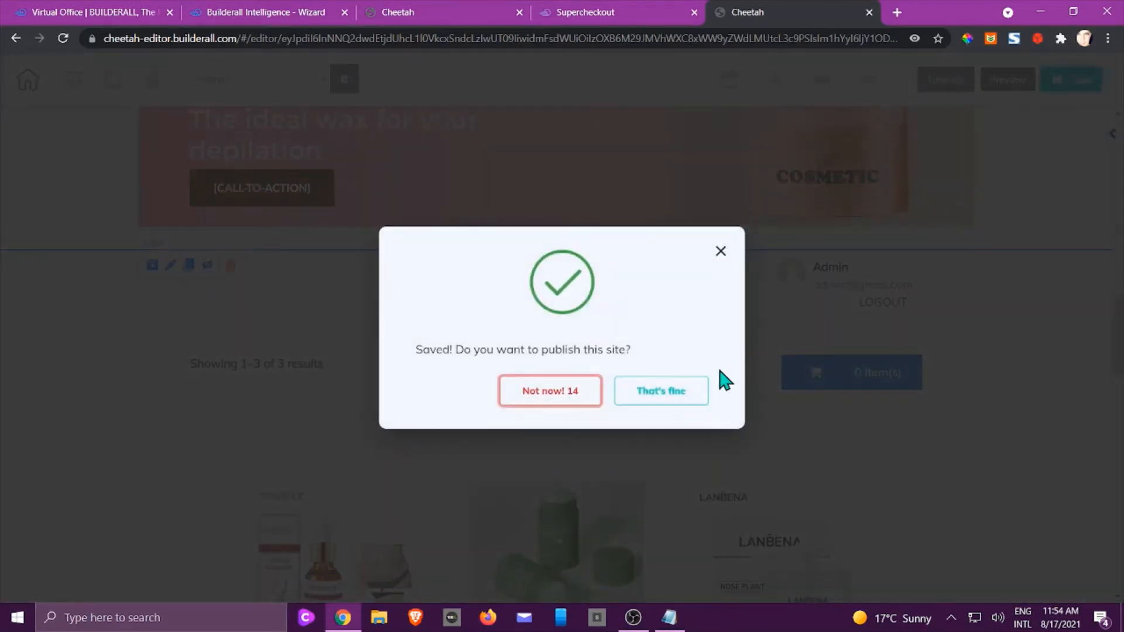
{"action": "left_click", "coordinate": [679, 392]}
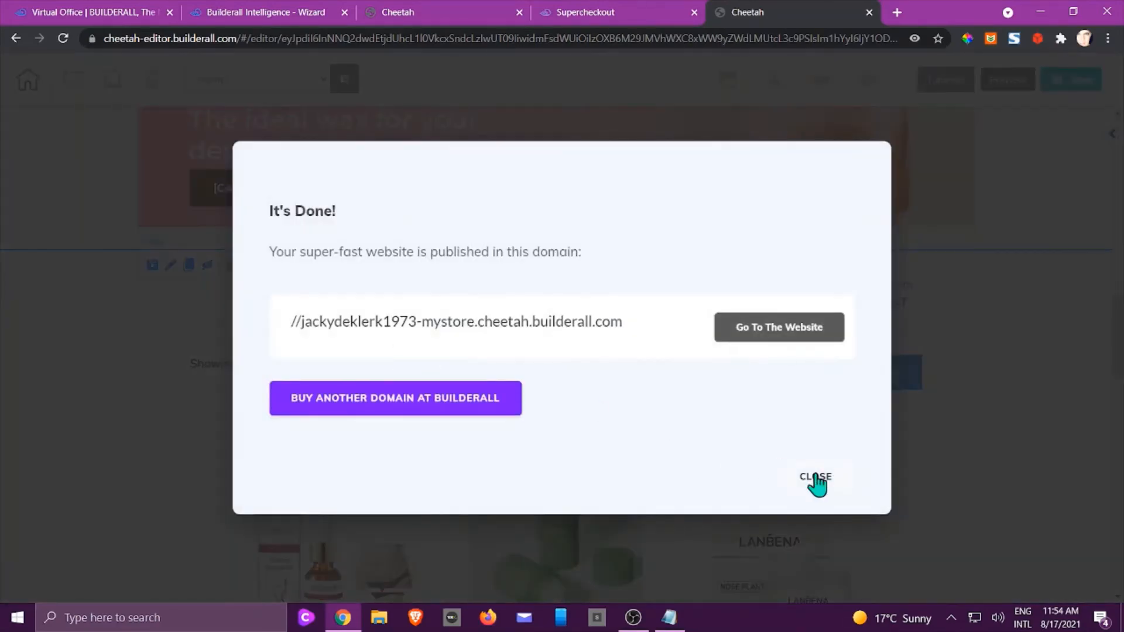
{"action": "left_click", "coordinate": [816, 477]}
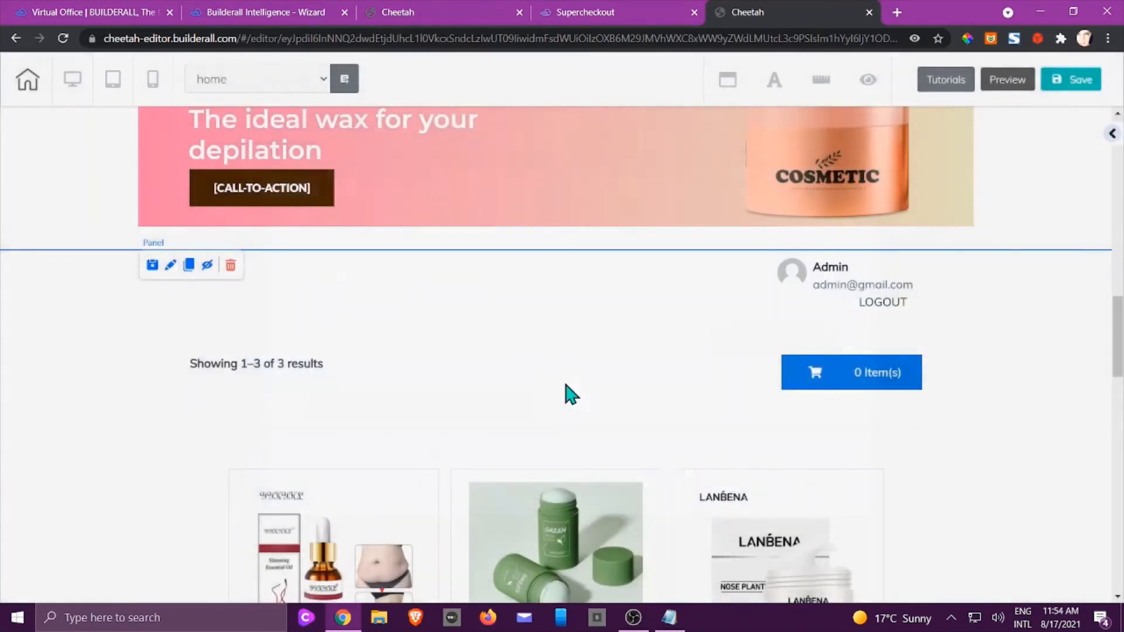
{"action": "double_click", "coordinate": [555, 384]}
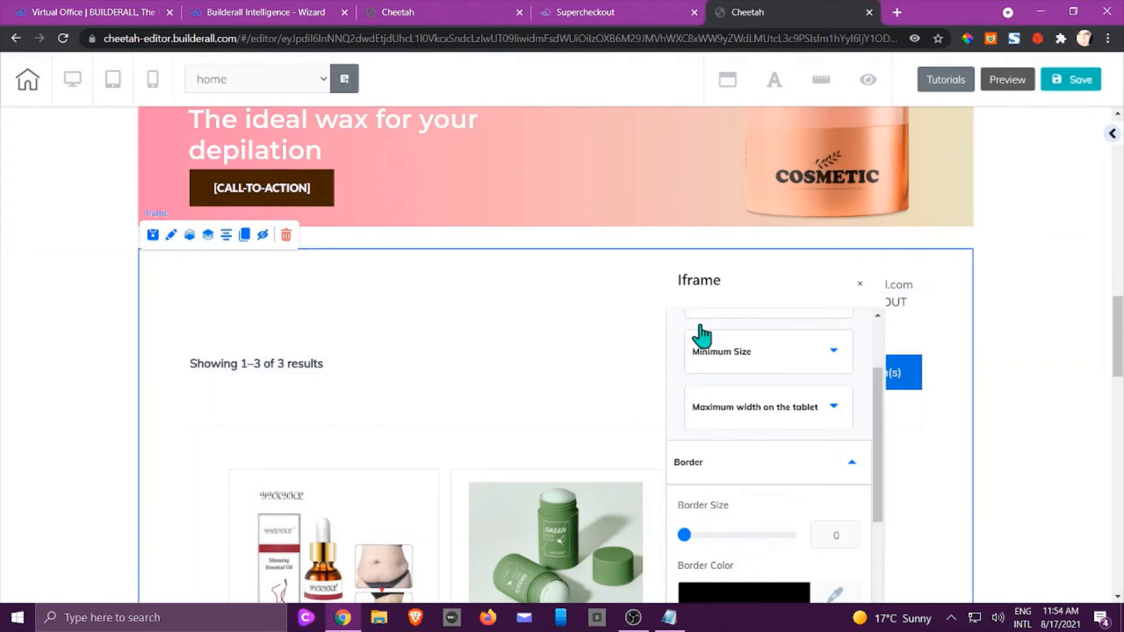
{"action": "scroll", "coordinate": [796, 351], "scroll_direction": "up", "scroll_amount": 3}
{"action": "left_click", "coordinate": [800, 363]}
{"action": "scroll", "coordinate": [741, 355], "scroll_direction": "down", "scroll_amount": 2}
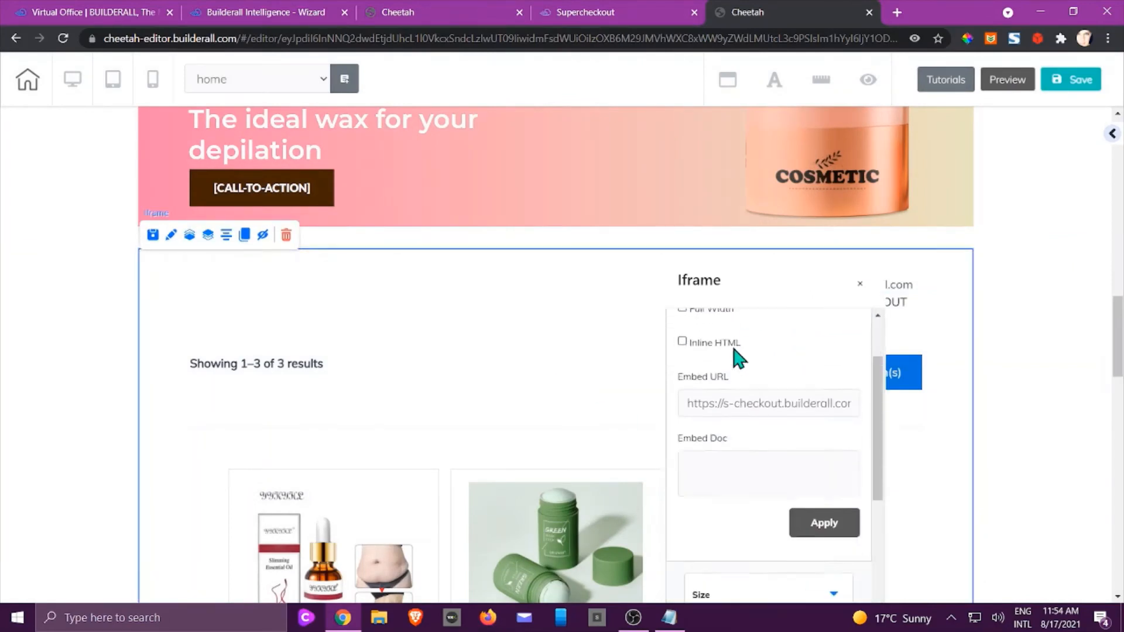
{"action": "scroll", "coordinate": [714, 369], "scroll_direction": "up", "scroll_amount": 2}
{"action": "left_click", "coordinate": [682, 398]}
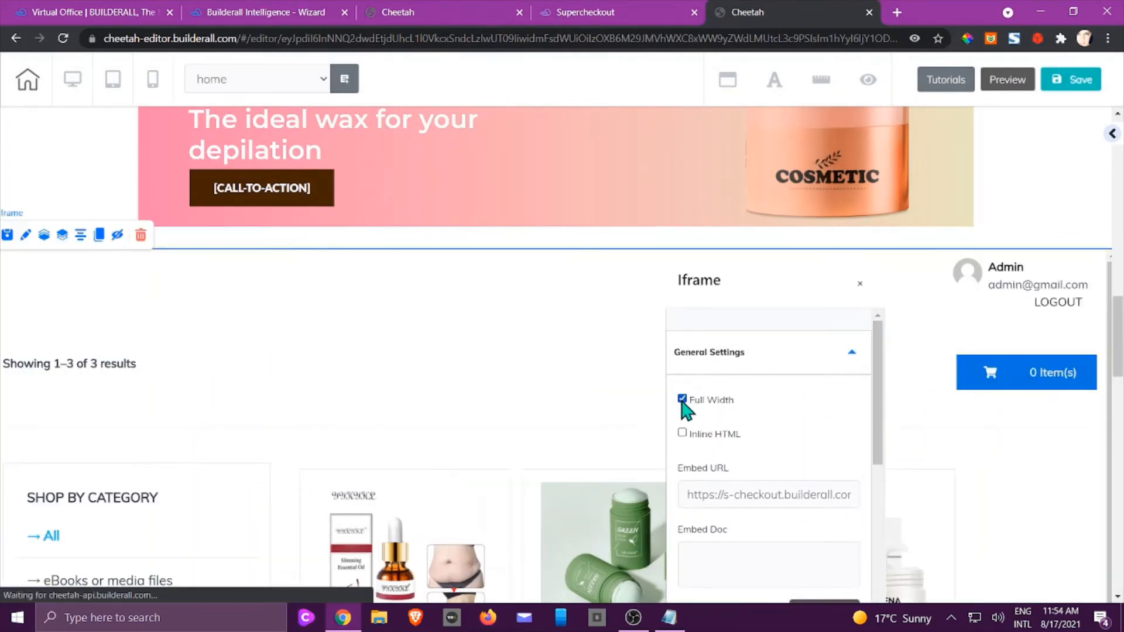
{"action": "left_click", "coordinate": [860, 283]}
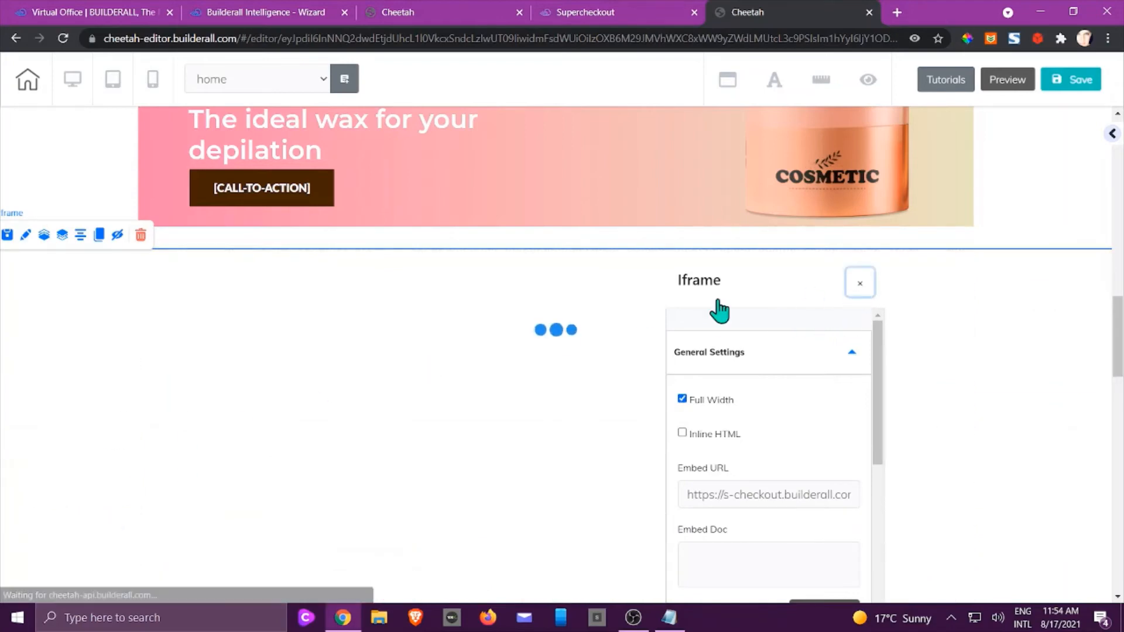
{"action": "scroll", "coordinate": [536, 331], "scroll_direction": "down", "scroll_amount": 3}
{"action": "scroll", "coordinate": [534, 324], "scroll_direction": "down", "scroll_amount": 1}
{"action": "scroll", "coordinate": [534, 323], "scroll_direction": "up", "scroll_amount": 3}
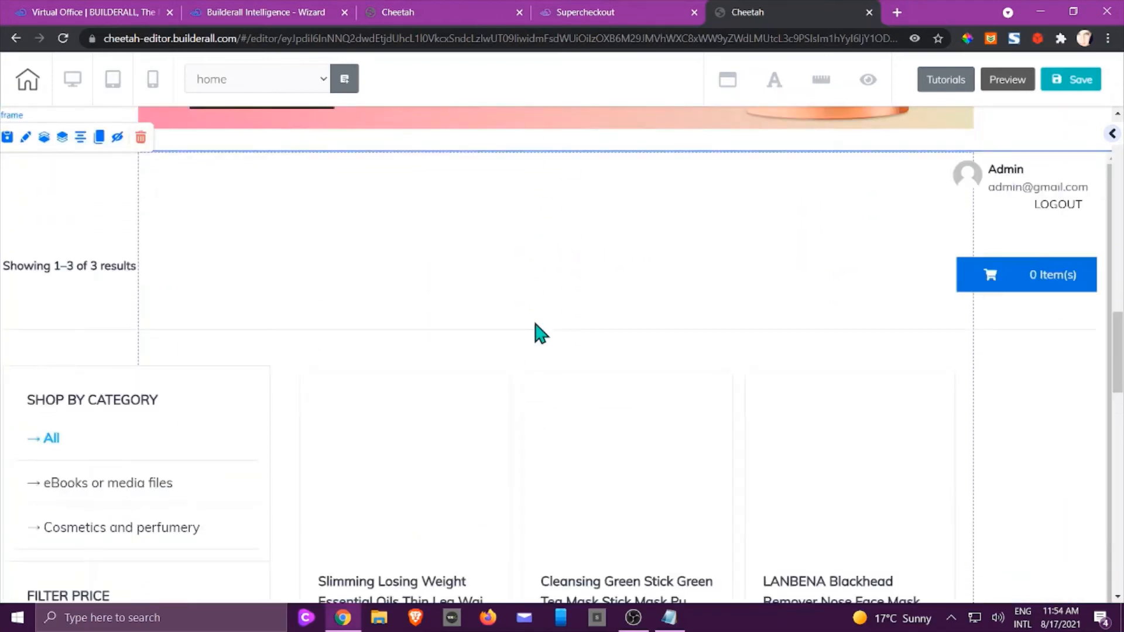
{"action": "scroll", "coordinate": [534, 322], "scroll_direction": "down", "scroll_amount": 1}
{"action": "scroll", "coordinate": [243, 392], "scroll_direction": "down", "scroll_amount": 3}
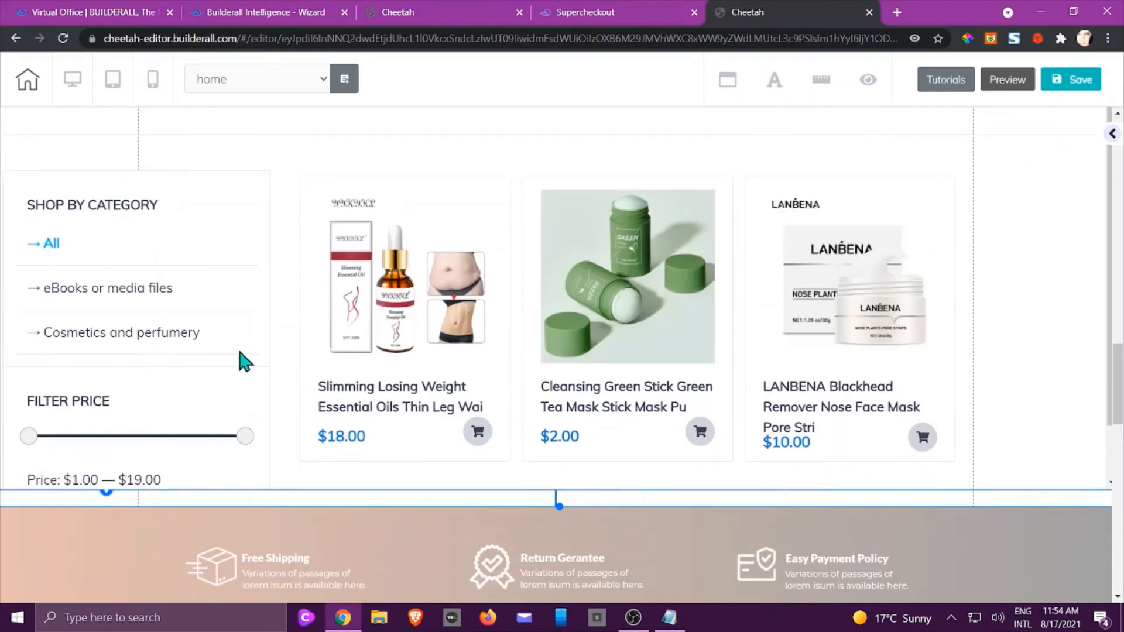
{"action": "scroll", "coordinate": [631, 346], "scroll_direction": "up", "scroll_amount": 5}
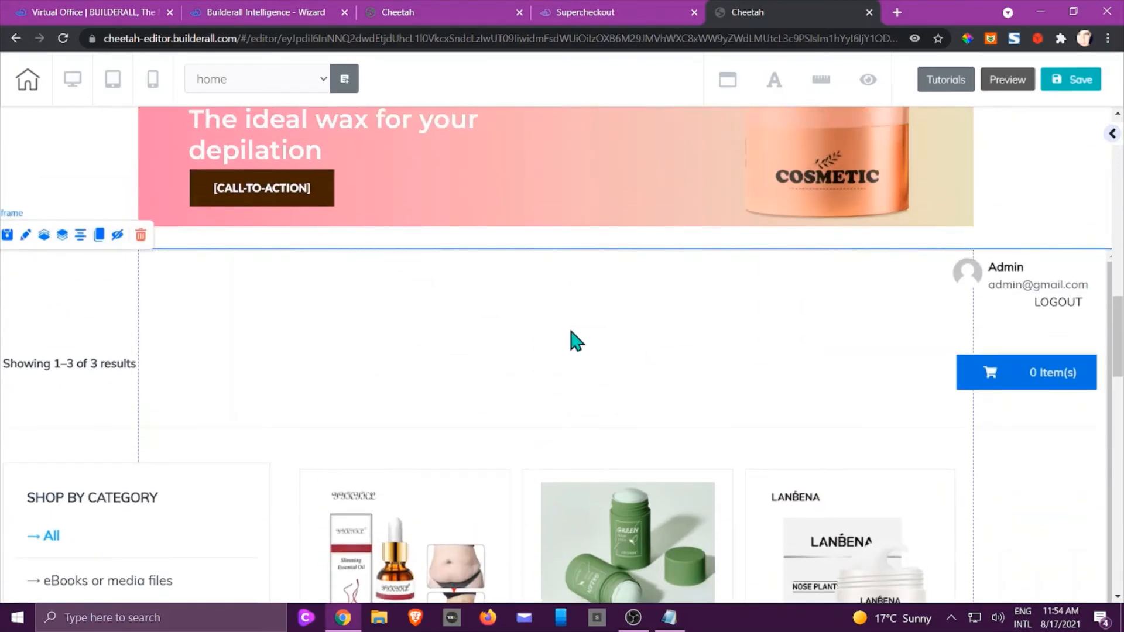
{"action": "double_click", "coordinate": [576, 341]}
{"action": "left_click", "coordinate": [682, 399]}
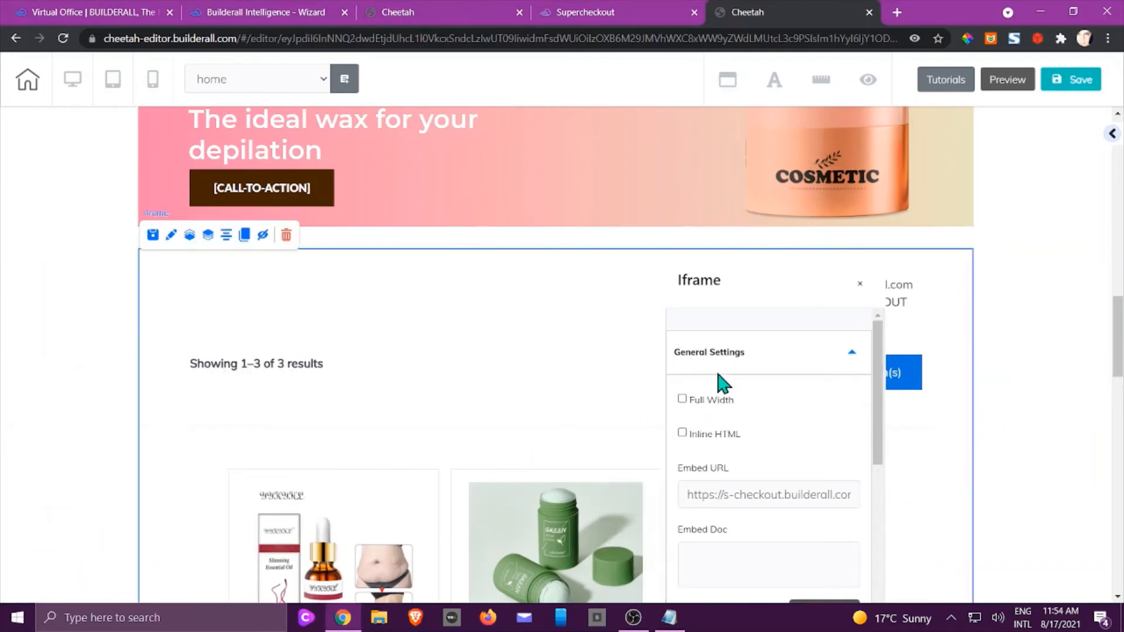
{"action": "left_click", "coordinate": [860, 293]}
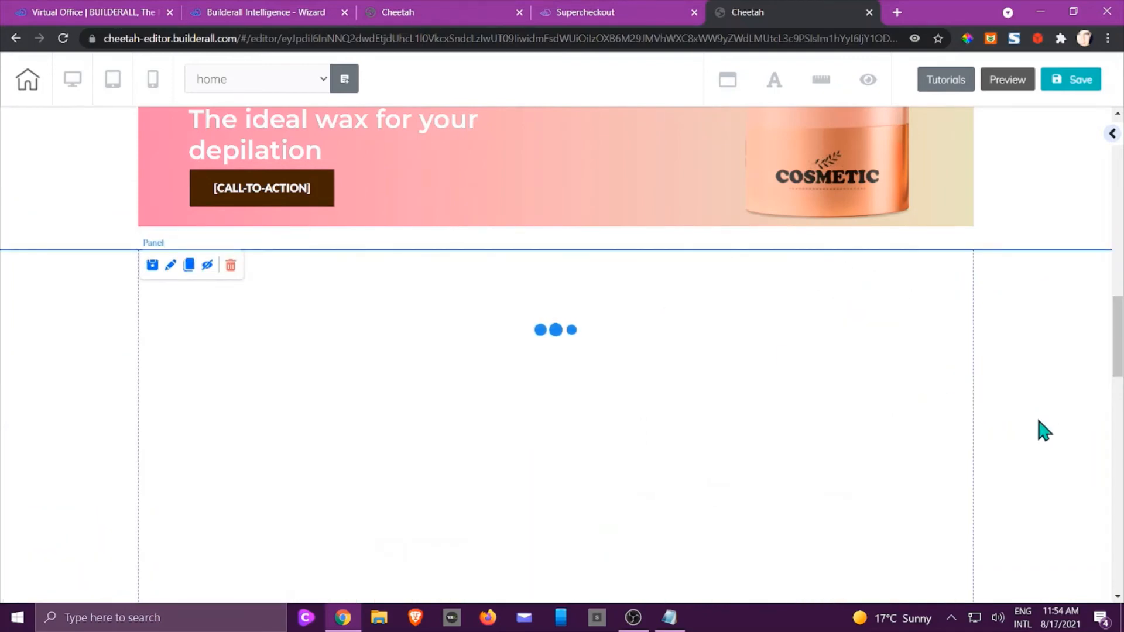
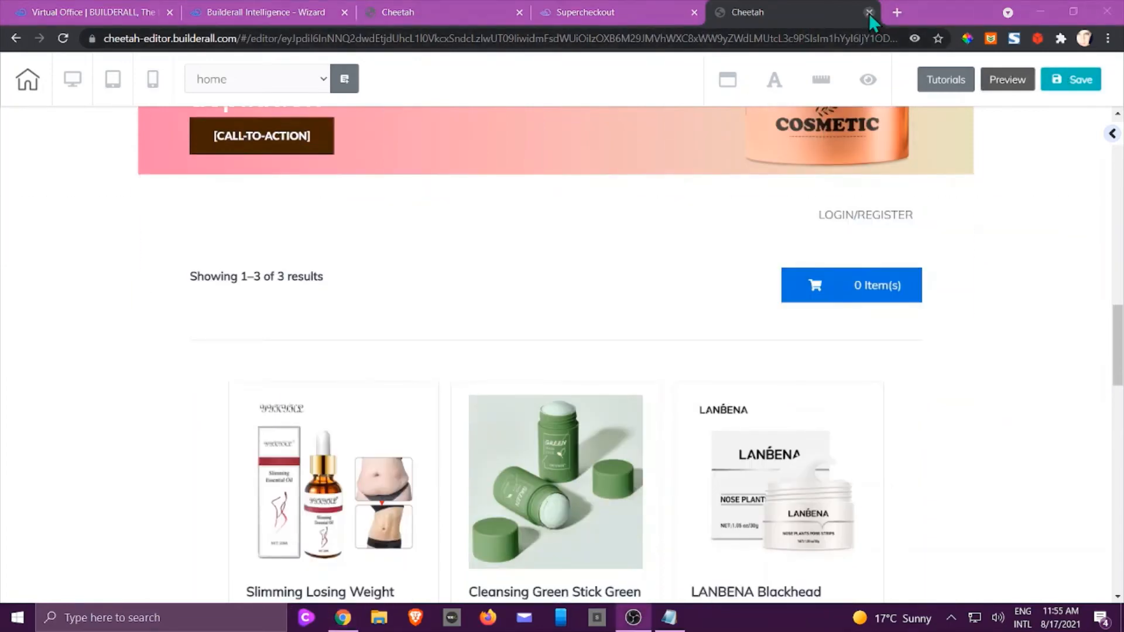
Leave the store page editor without saving and republish the MyStore site.
{"action": "left_click", "coordinate": [869, 13]}
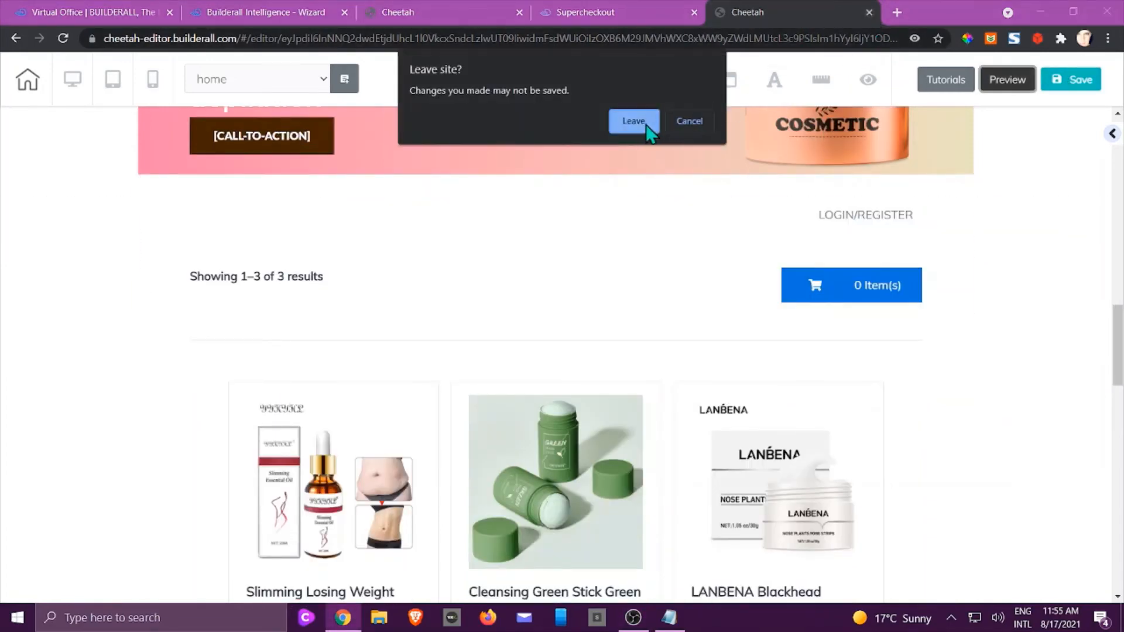
{"action": "left_click", "coordinate": [635, 121]}
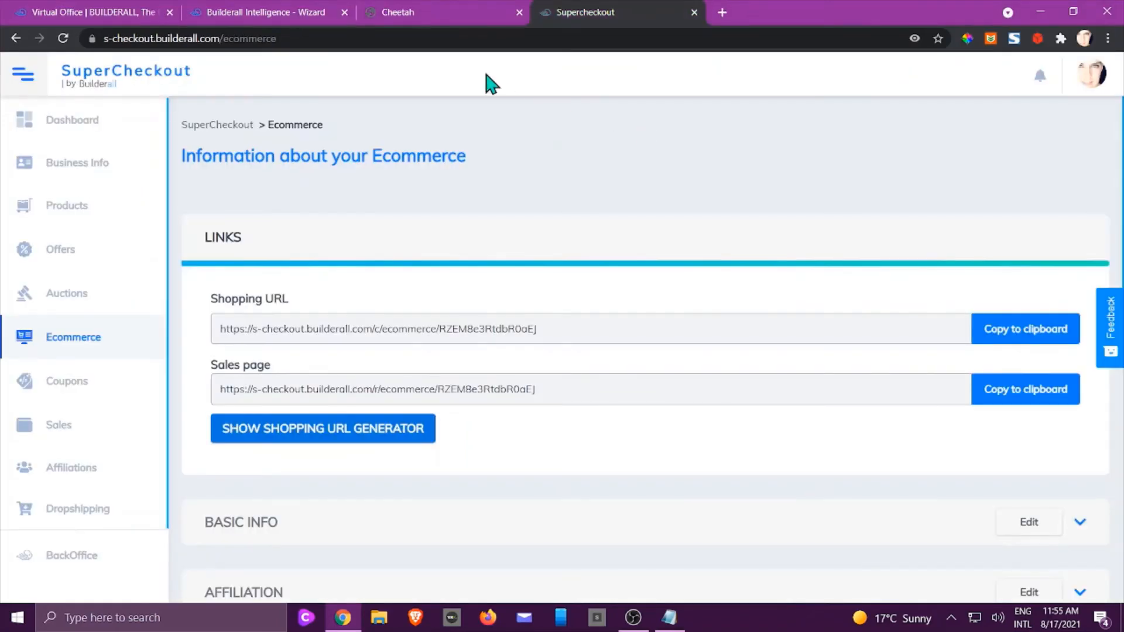
{"action": "left_click", "coordinate": [432, 14]}
{"action": "scroll", "coordinate": [724, 269], "scroll_direction": "up", "scroll_amount": 3}
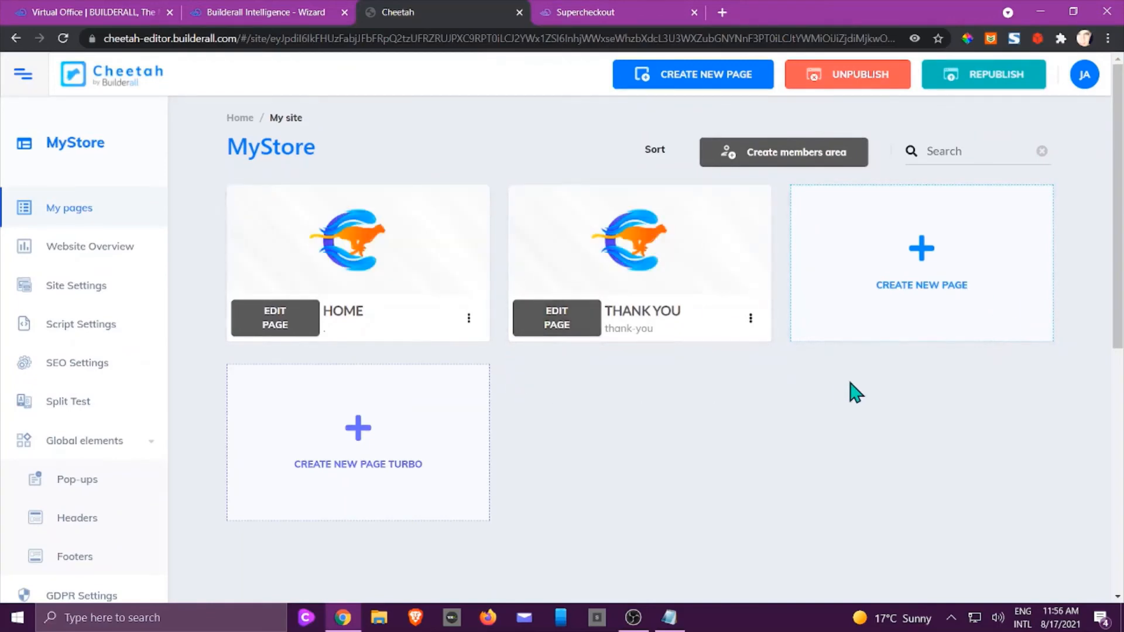
{"action": "left_click", "coordinate": [988, 79]}
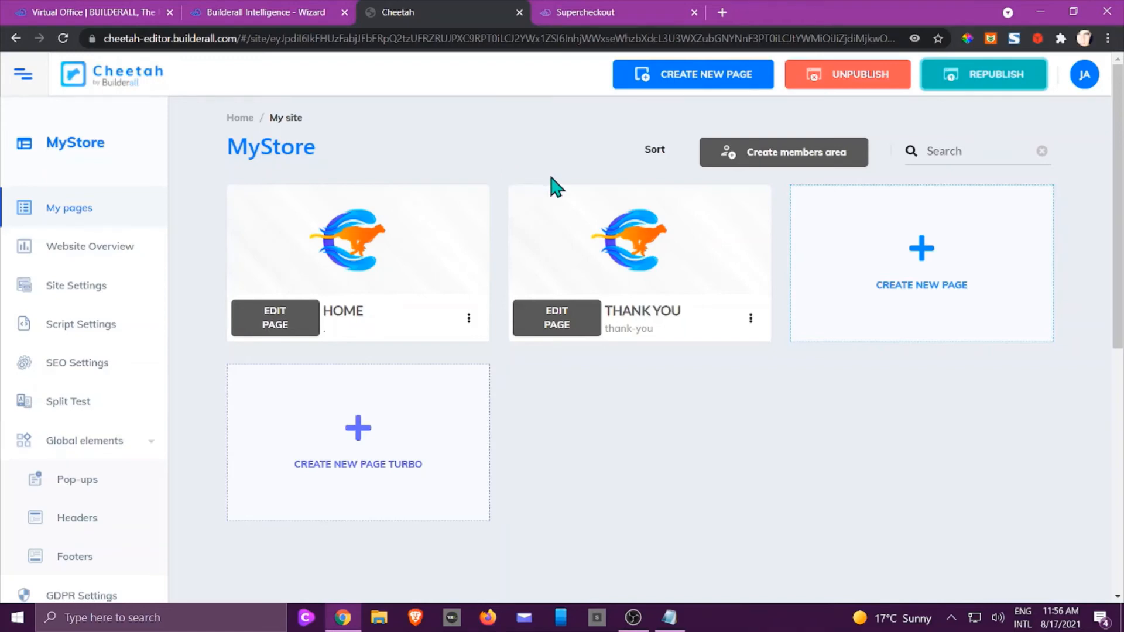
{"action": "mouse_move", "coordinate": [742, 243]}
Copy the live HOME page's web address, then close its tab.
{"action": "left_click", "coordinate": [469, 321]}
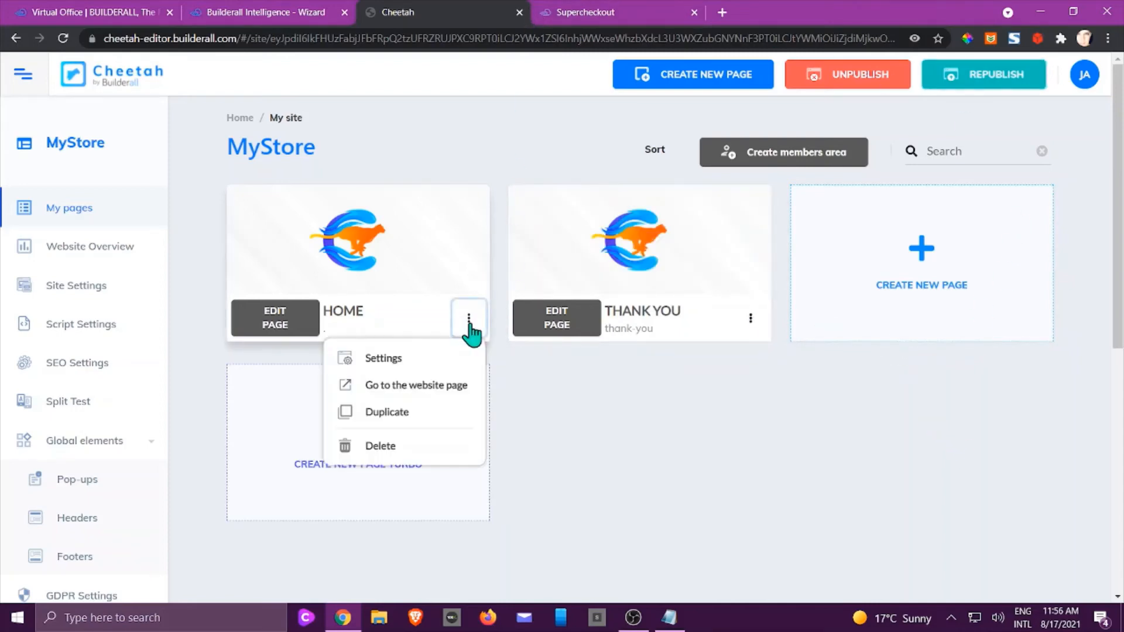
{"action": "left_click", "coordinate": [451, 385]}
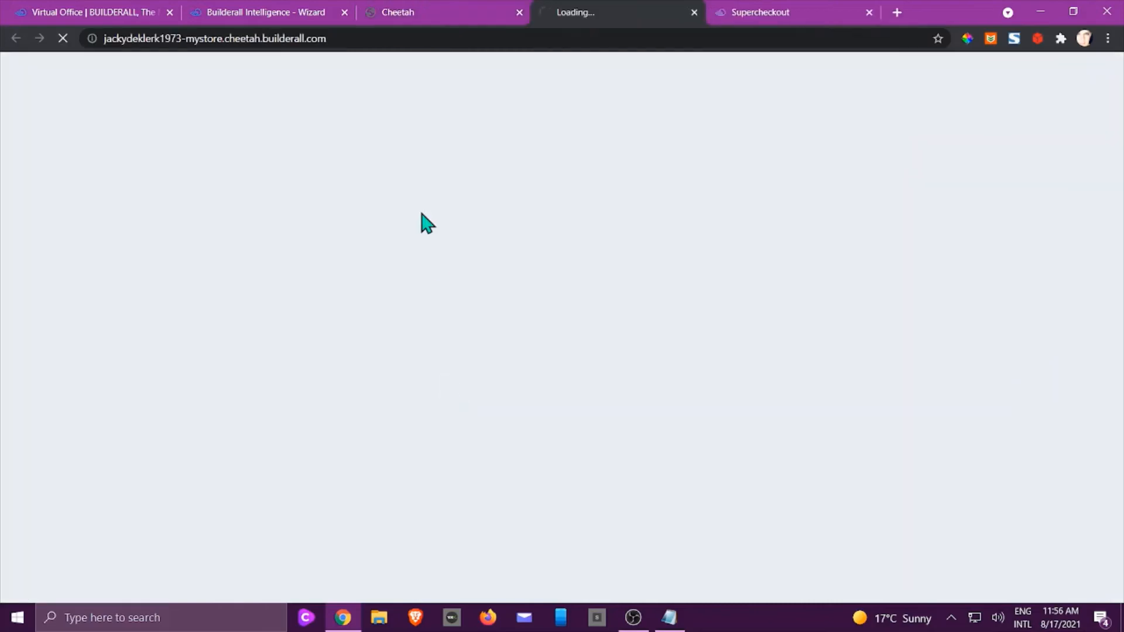
{"action": "left_click", "coordinate": [346, 36]}
{"action": "right_click", "coordinate": [297, 41]}
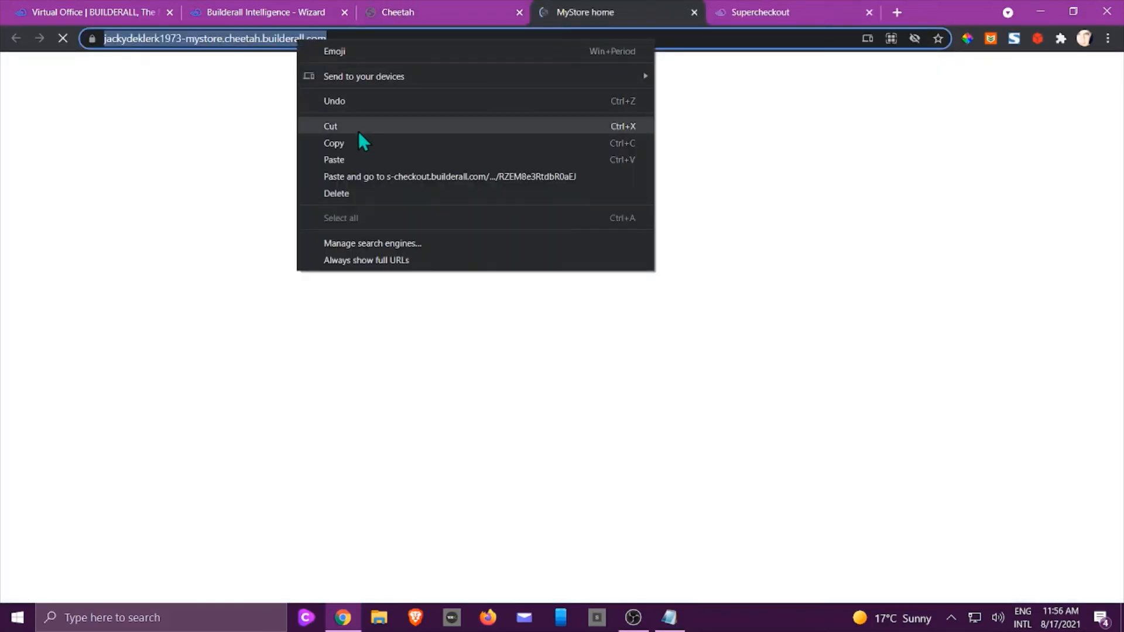
{"action": "left_click", "coordinate": [355, 143]}
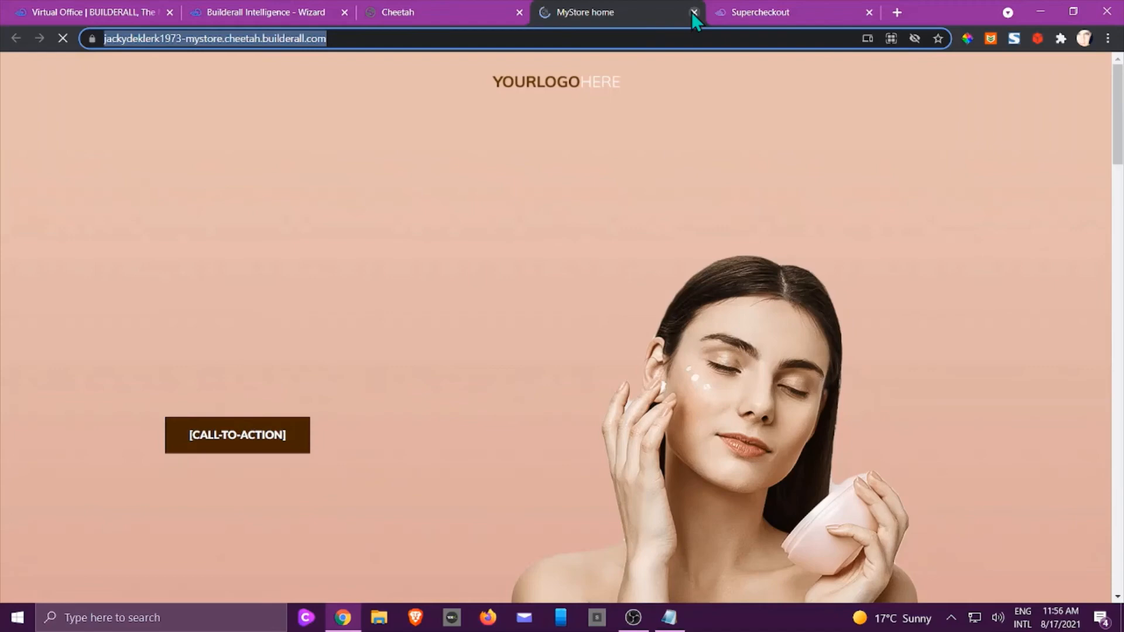
{"action": "left_click", "coordinate": [694, 12]}
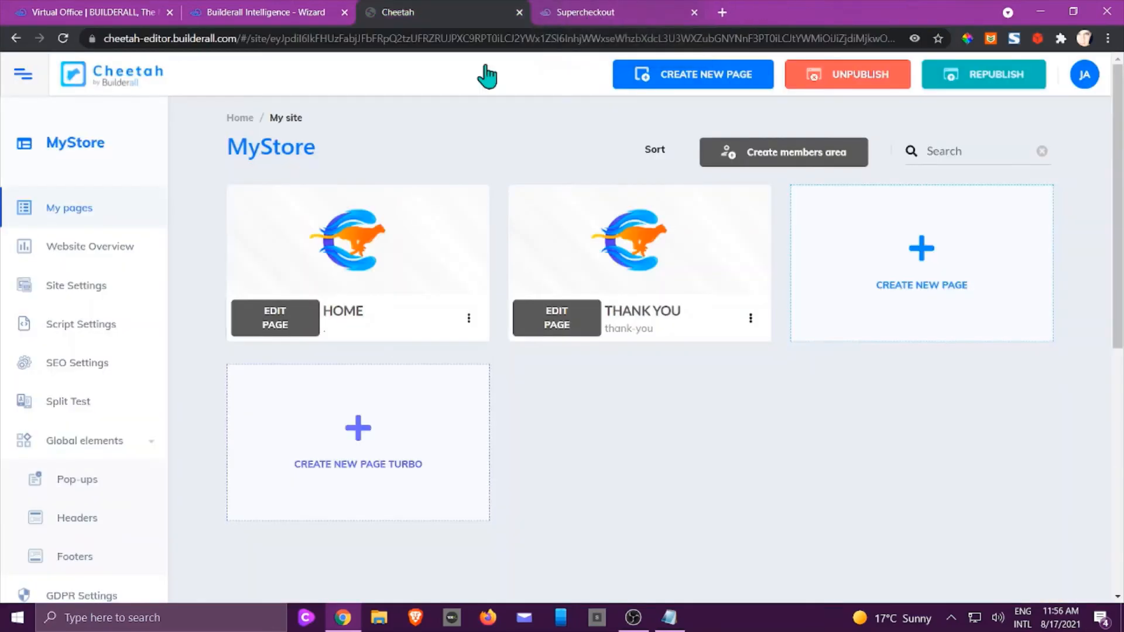
Load the copied store address in a new Incognito window.
{"action": "left_click", "coordinate": [1108, 38]}
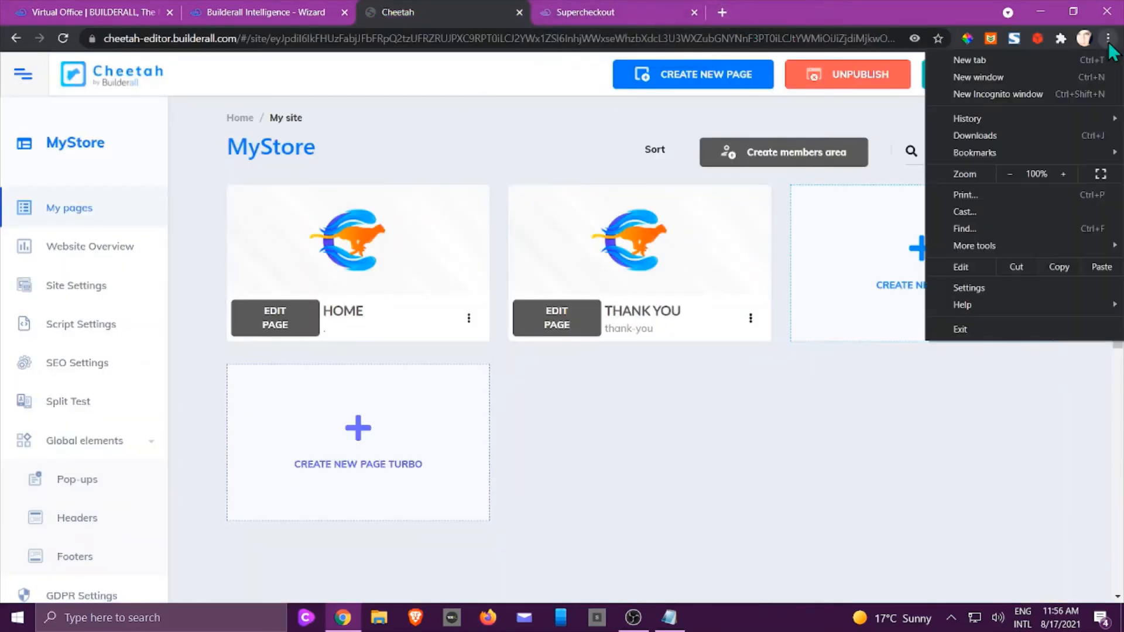
{"action": "left_click", "coordinate": [988, 93]}
{"action": "right_click", "coordinate": [279, 35]}
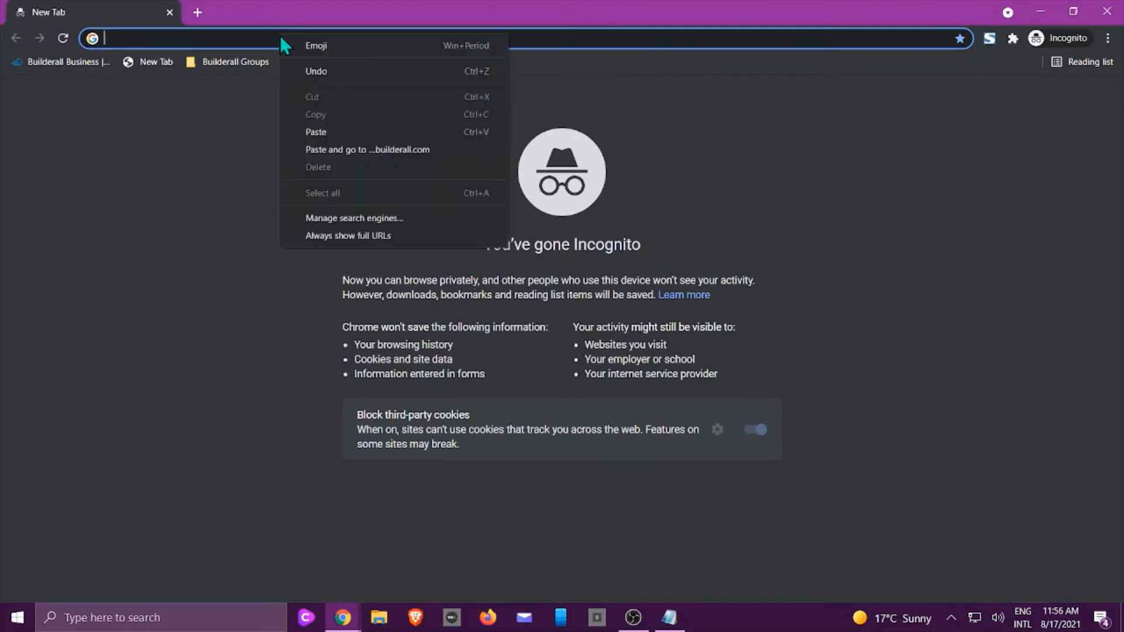
{"action": "left_click", "coordinate": [336, 149]}
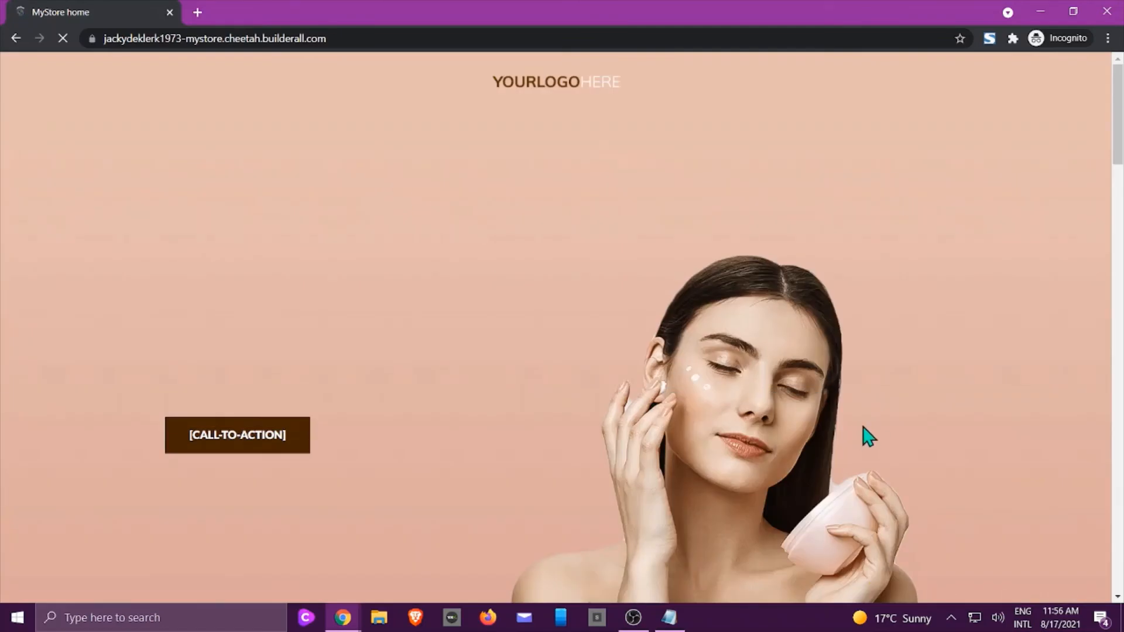
Scroll to the store's products and open the Slimming Losing Weight essential oils product.
{"action": "scroll", "coordinate": [863, 431], "scroll_direction": "down", "scroll_amount": 2}
{"action": "scroll", "coordinate": [867, 403], "scroll_direction": "down", "scroll_amount": 14}
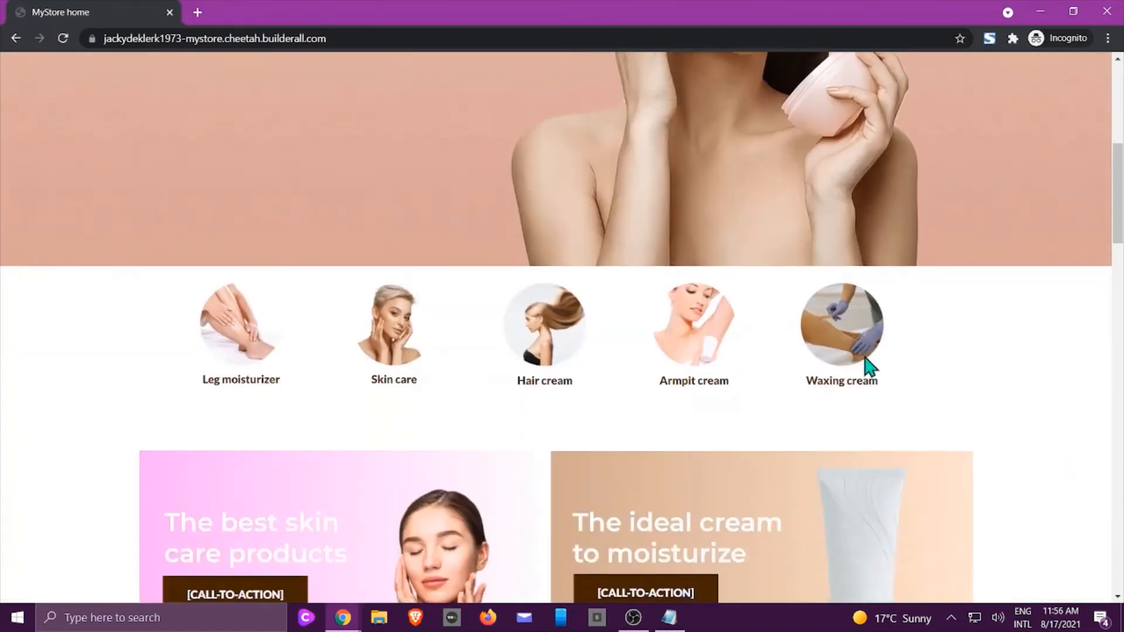
{"action": "scroll", "coordinate": [864, 335], "scroll_direction": "down", "scroll_amount": 2}
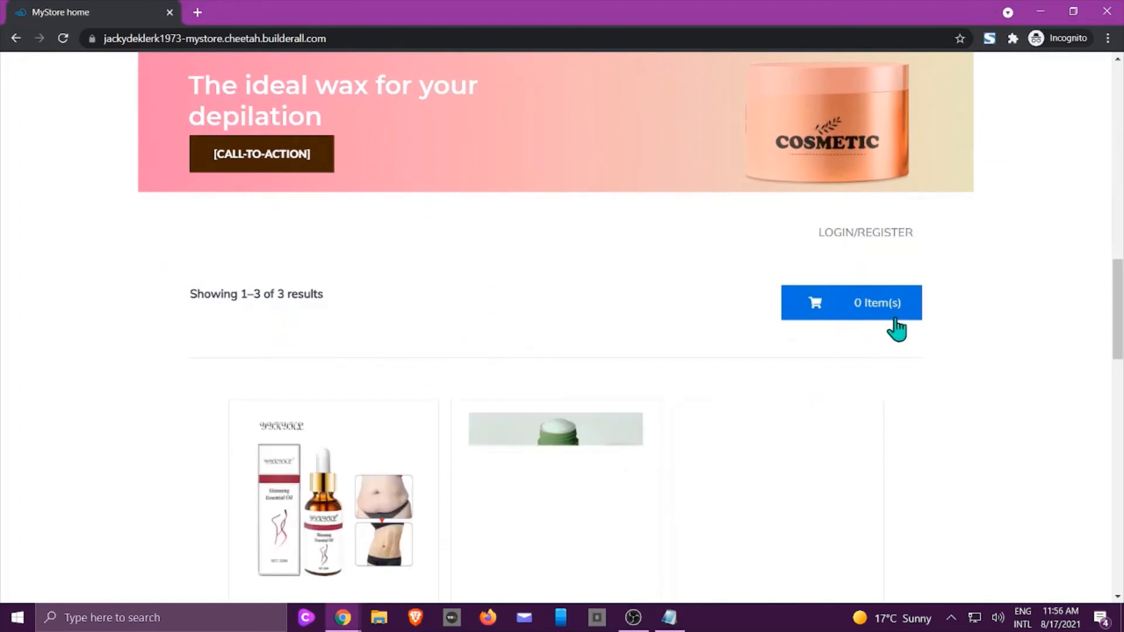
{"action": "scroll", "coordinate": [896, 326], "scroll_direction": "down", "scroll_amount": 4}
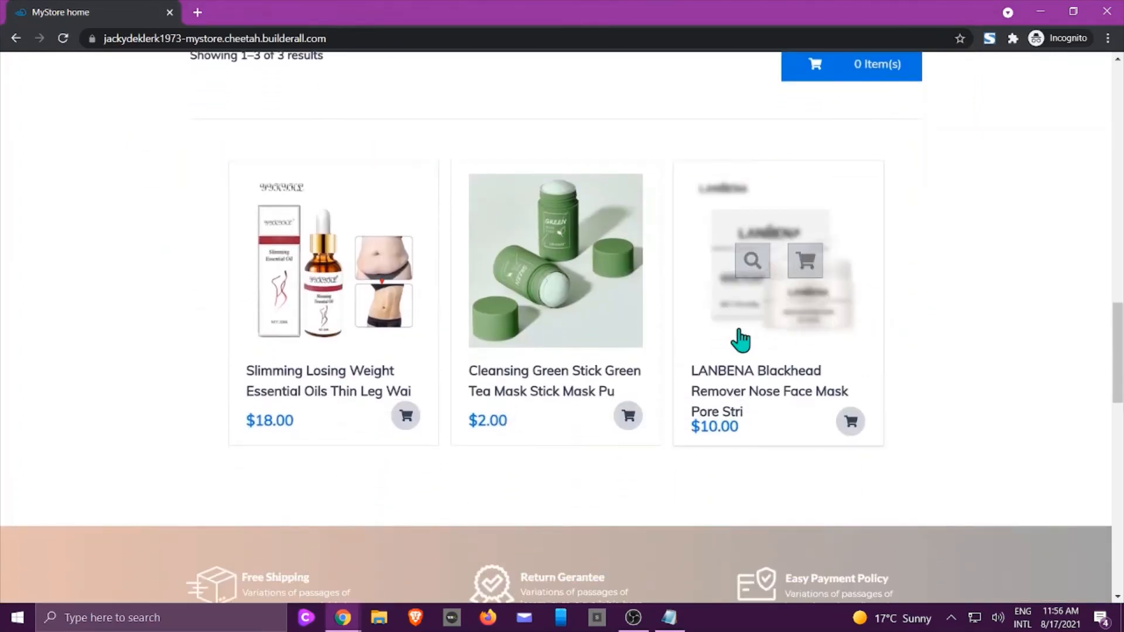
{"action": "mouse_move", "coordinate": [345, 260]}
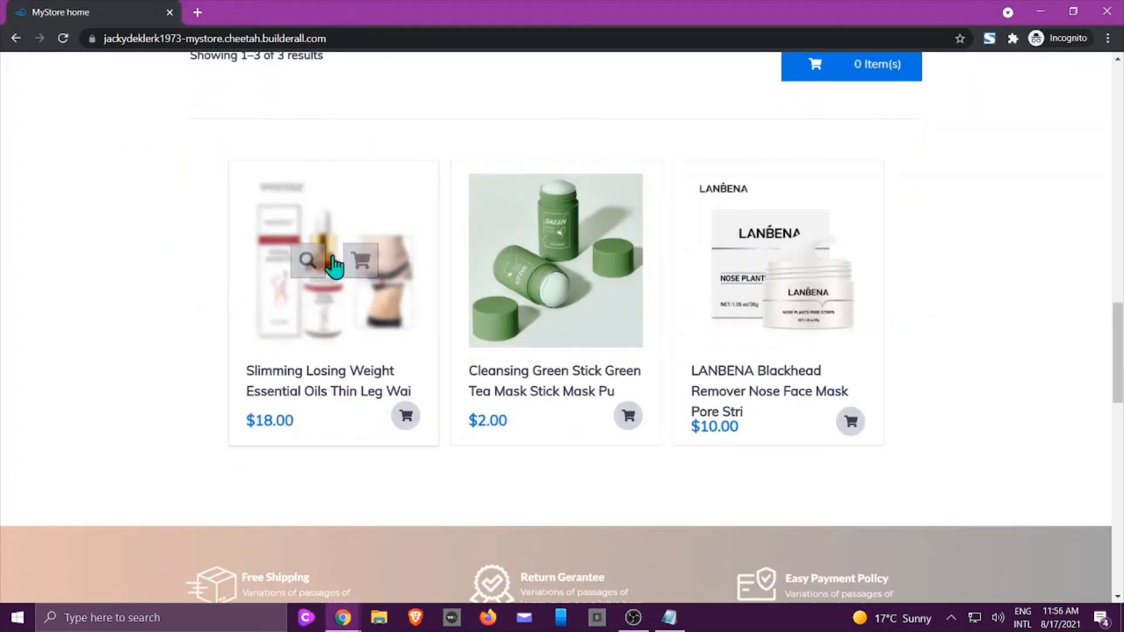
{"action": "left_click", "coordinate": [326, 325]}
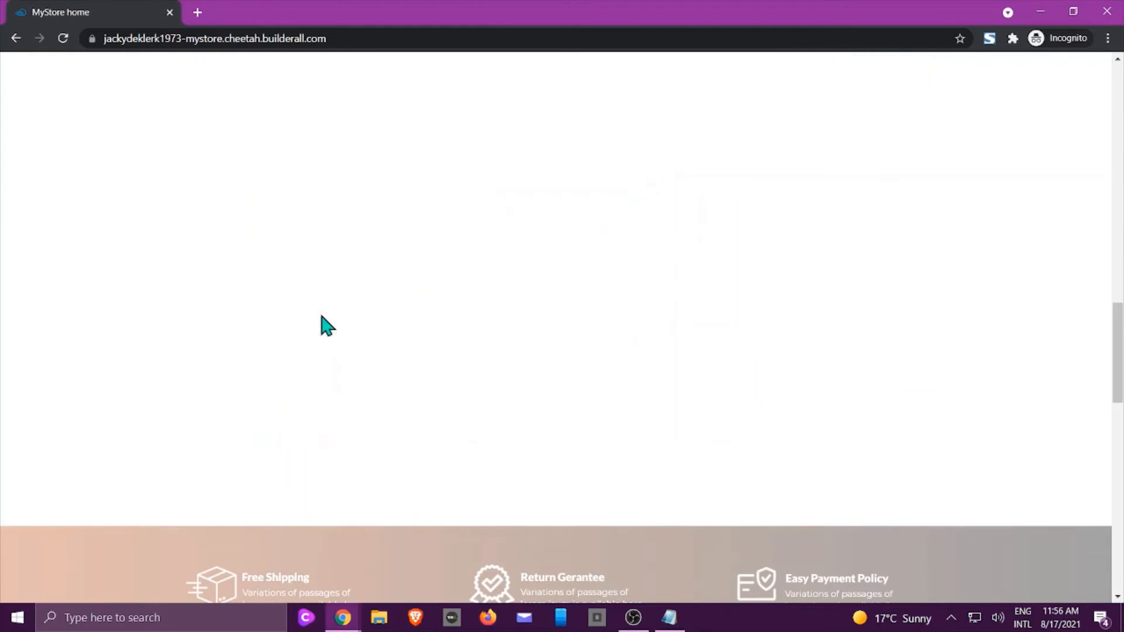
Add the $18.00 slimming oils product to the cart and proceed to checkout.
{"action": "scroll", "coordinate": [326, 325], "scroll_direction": "up", "scroll_amount": 3}
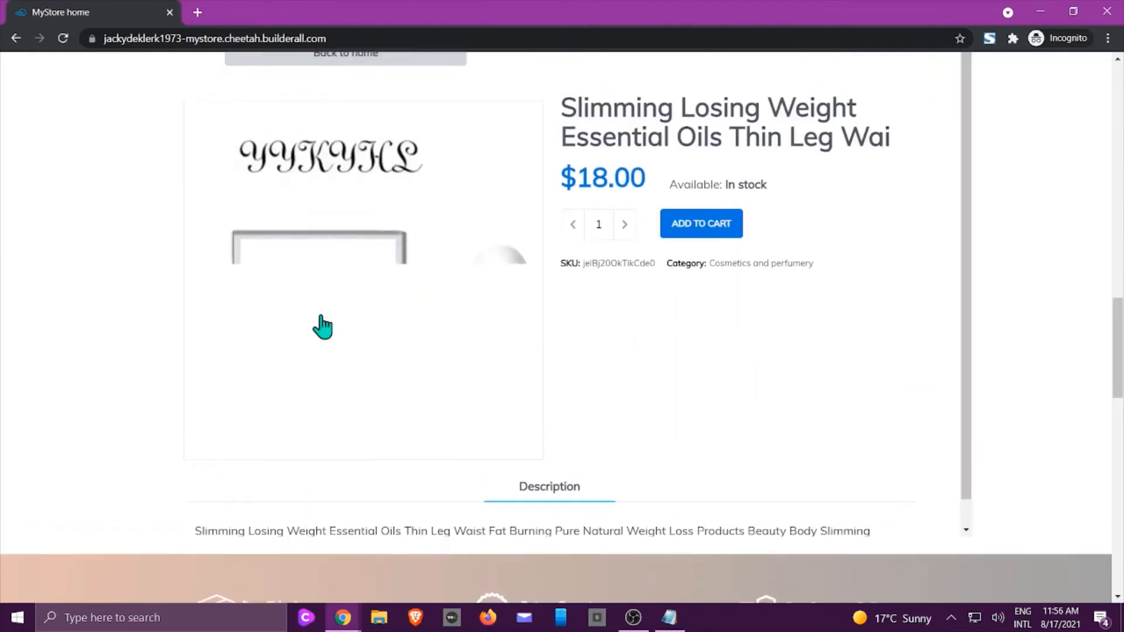
{"action": "left_click", "coordinate": [692, 350]}
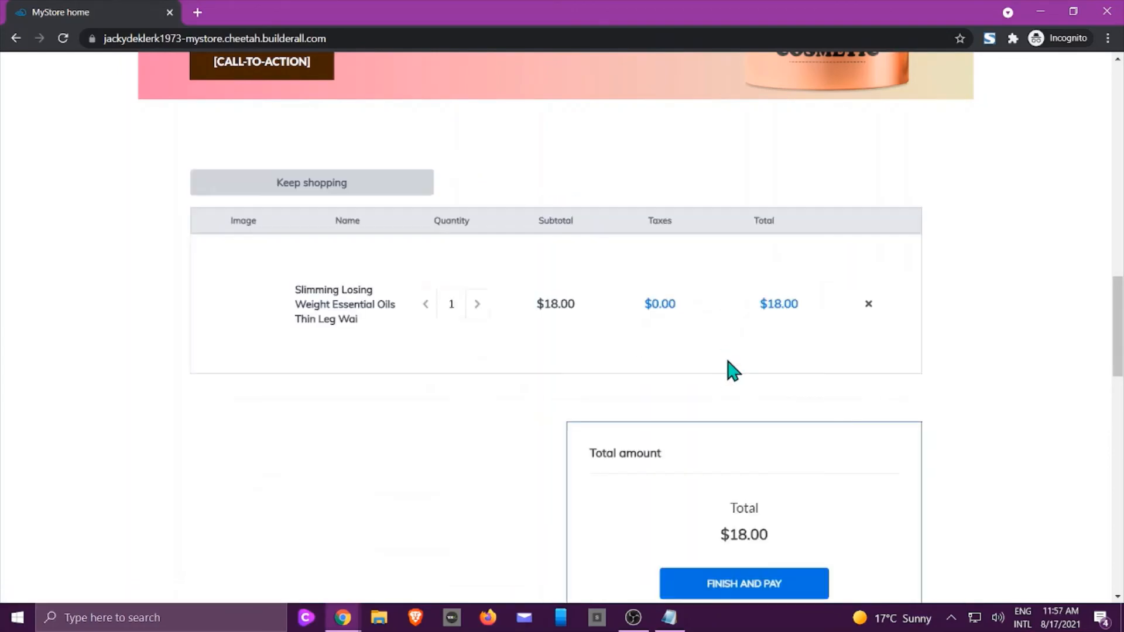
{"action": "scroll", "coordinate": [728, 359], "scroll_direction": "down", "scroll_amount": 1}
{"action": "scroll", "coordinate": [820, 340], "scroll_direction": "down", "scroll_amount": 2}
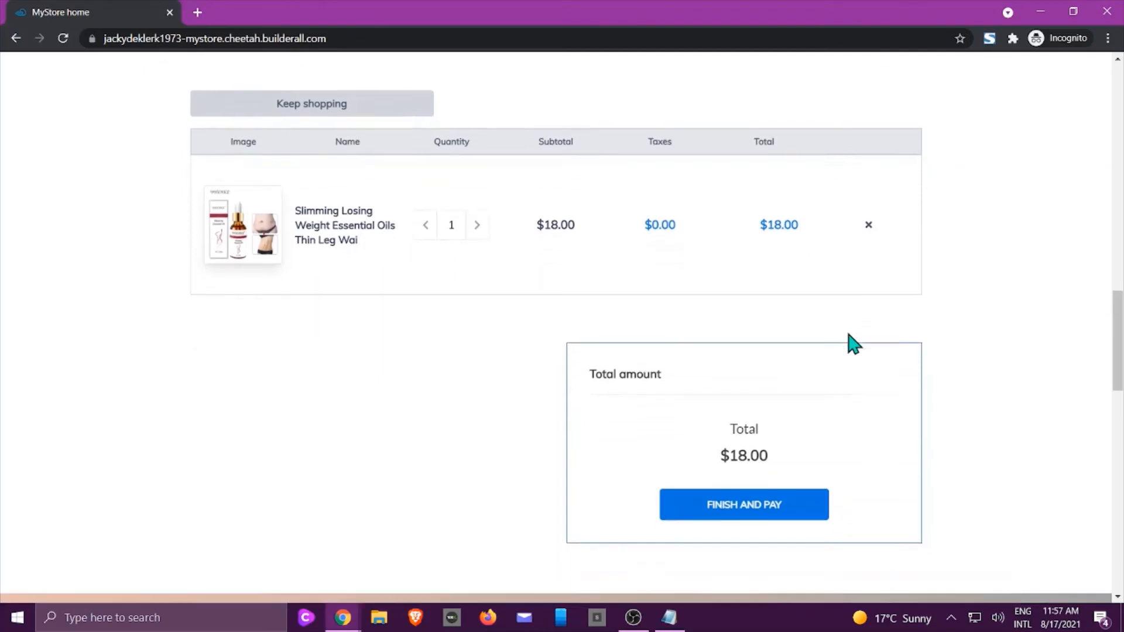
{"action": "left_click", "coordinate": [752, 446]}
Sign up a new buyer at checkout with a name, e-mail address and password.
{"action": "scroll", "coordinate": [749, 436], "scroll_direction": "down", "scroll_amount": 2}
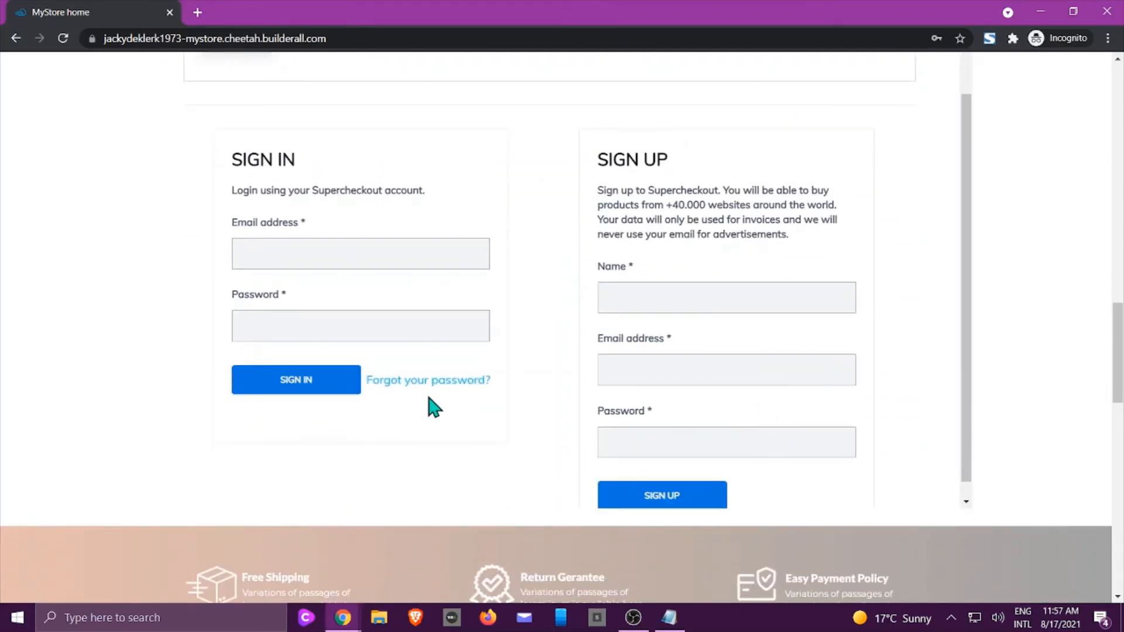
{"action": "left_click", "coordinate": [664, 297]}
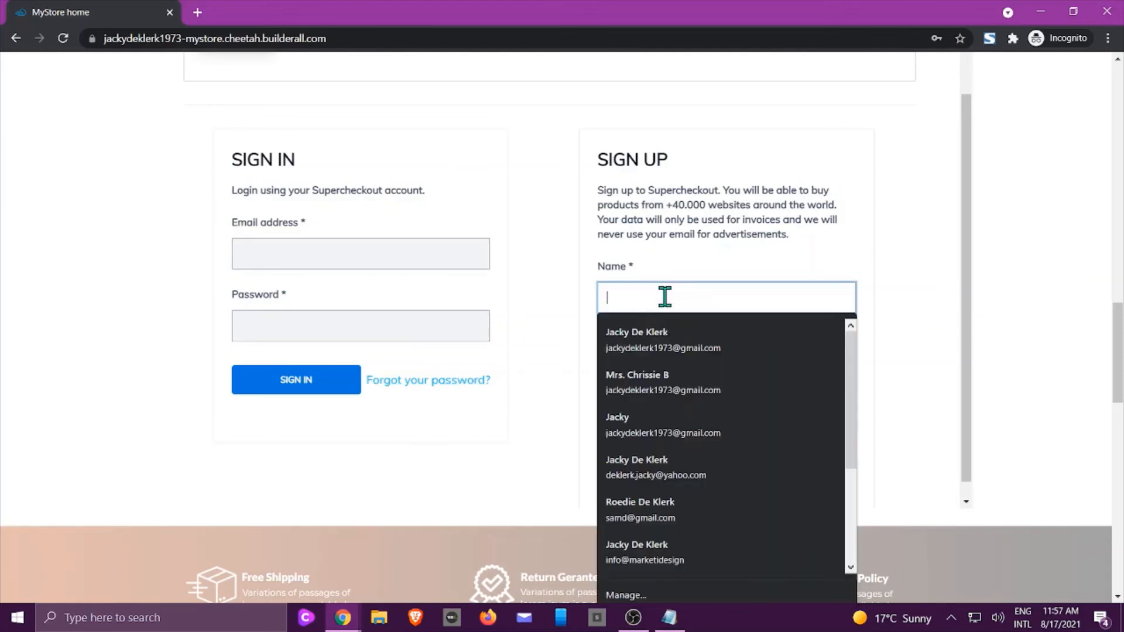
{"action": "type", "text": "Sue T"}
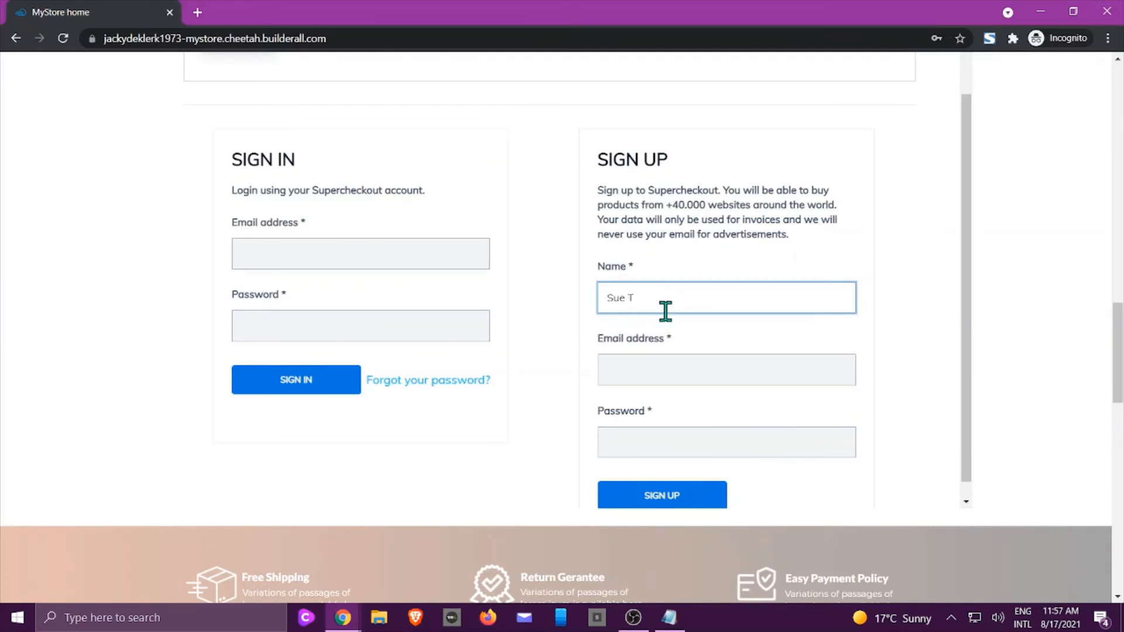
{"action": "left_click", "coordinate": [658, 379]}
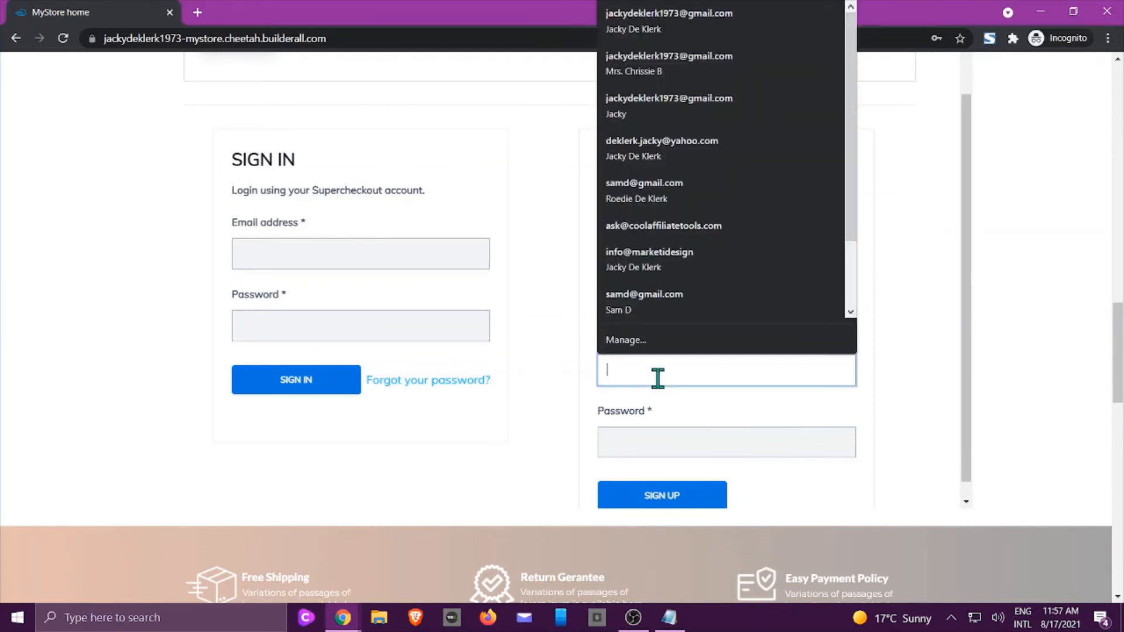
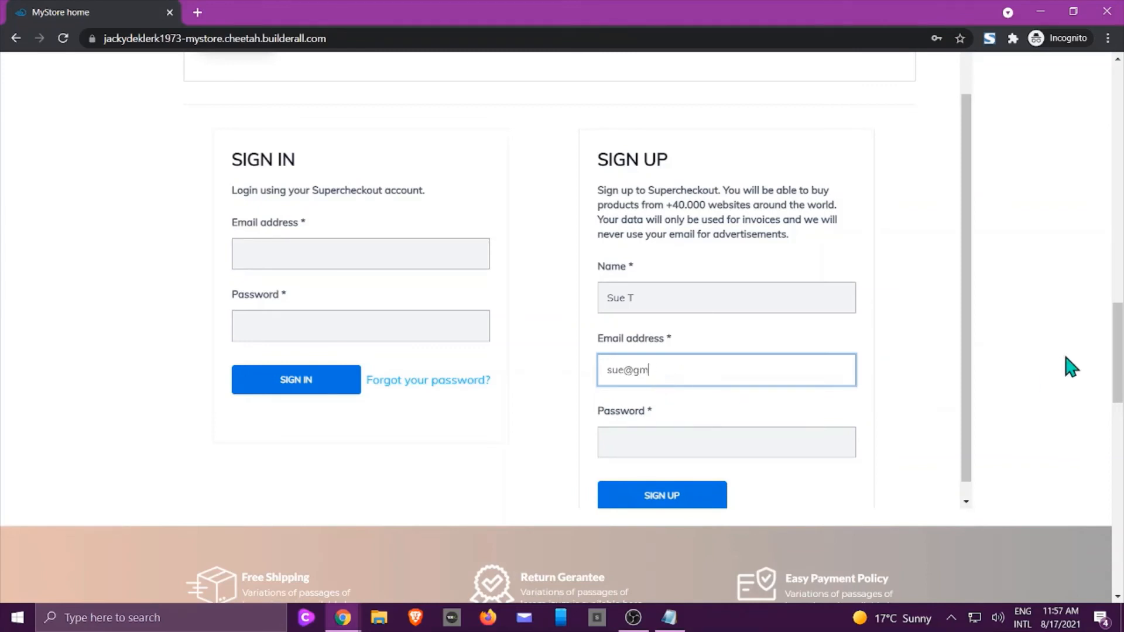
{"action": "left_click", "coordinate": [730, 439]}
{"action": "type", "text": "12"}
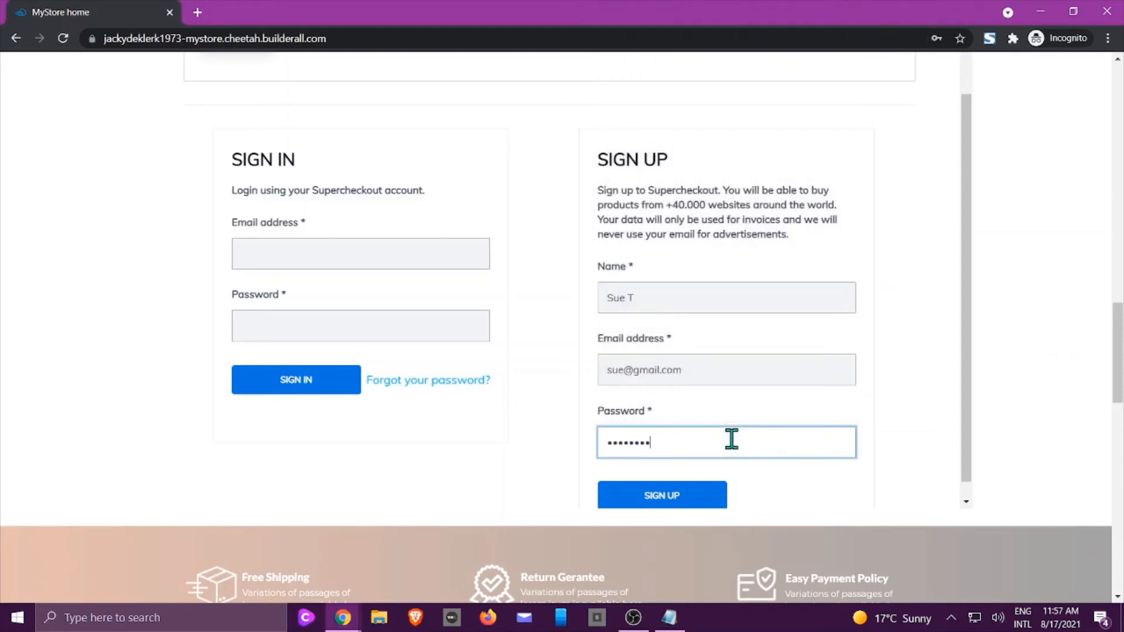
{"action": "left_click", "coordinate": [681, 502]}
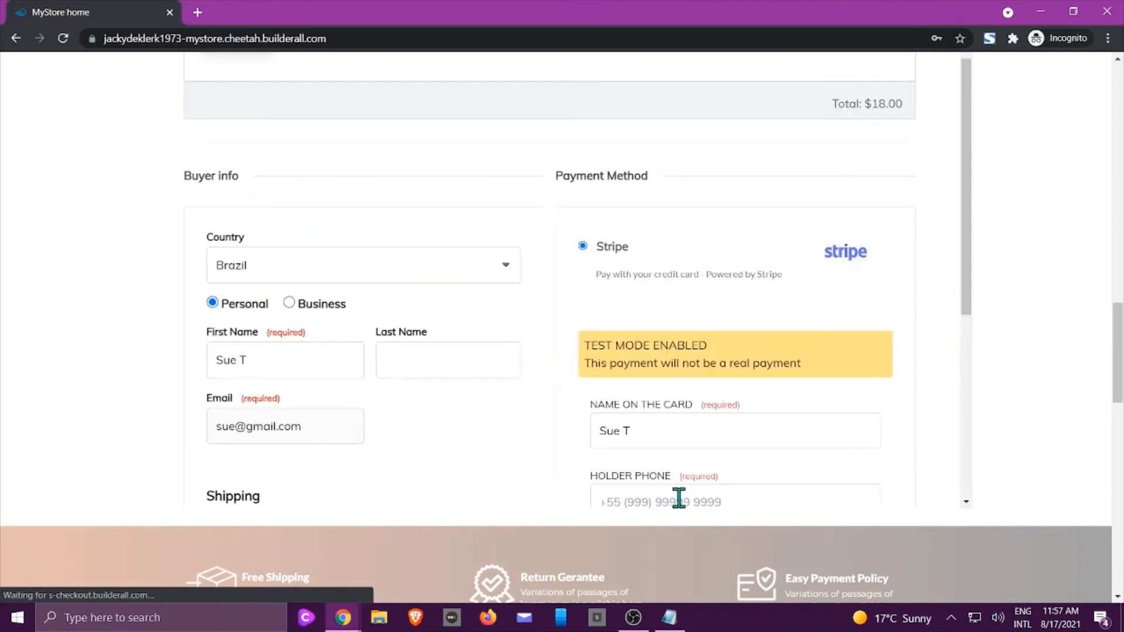
Set the buyer's country to Thailand.
{"action": "scroll", "coordinate": [586, 299], "scroll_direction": "up", "scroll_amount": 2}
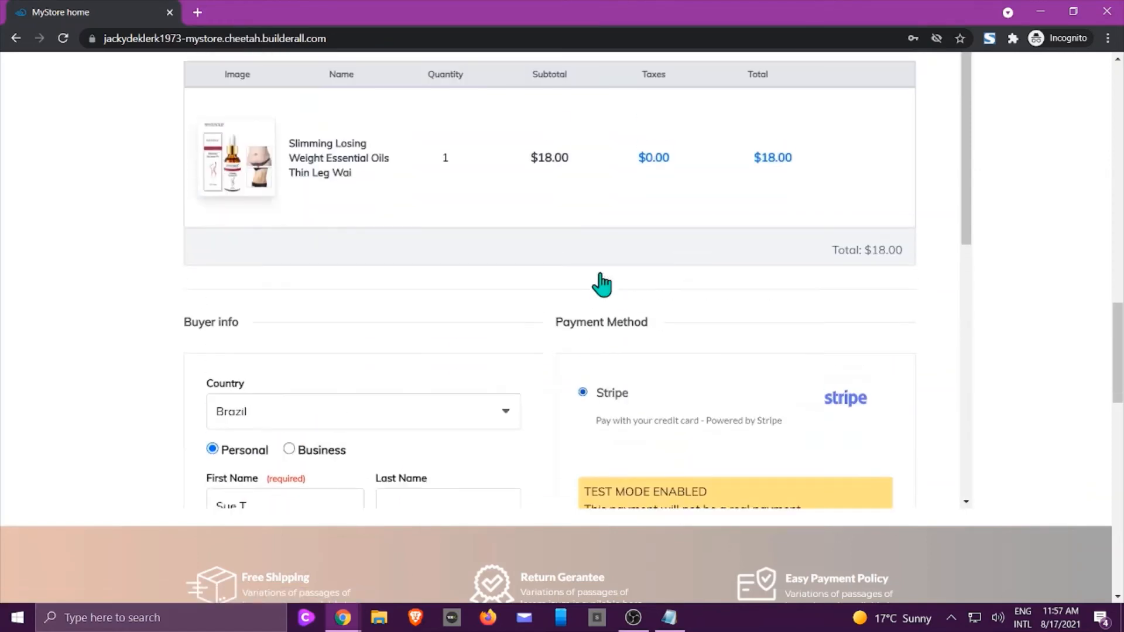
{"action": "scroll", "coordinate": [527, 135], "scroll_direction": "up", "scroll_amount": 3}
{"action": "scroll", "coordinate": [580, 293], "scroll_direction": "down", "scroll_amount": 5}
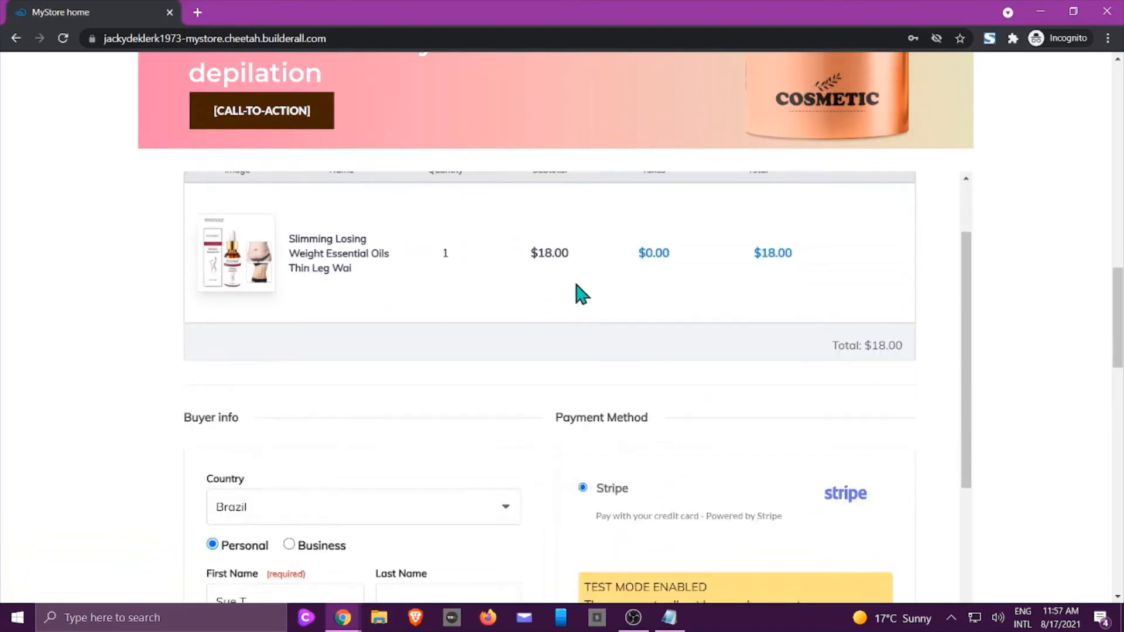
{"action": "scroll", "coordinate": [603, 272], "scroll_direction": "down", "scroll_amount": 1}
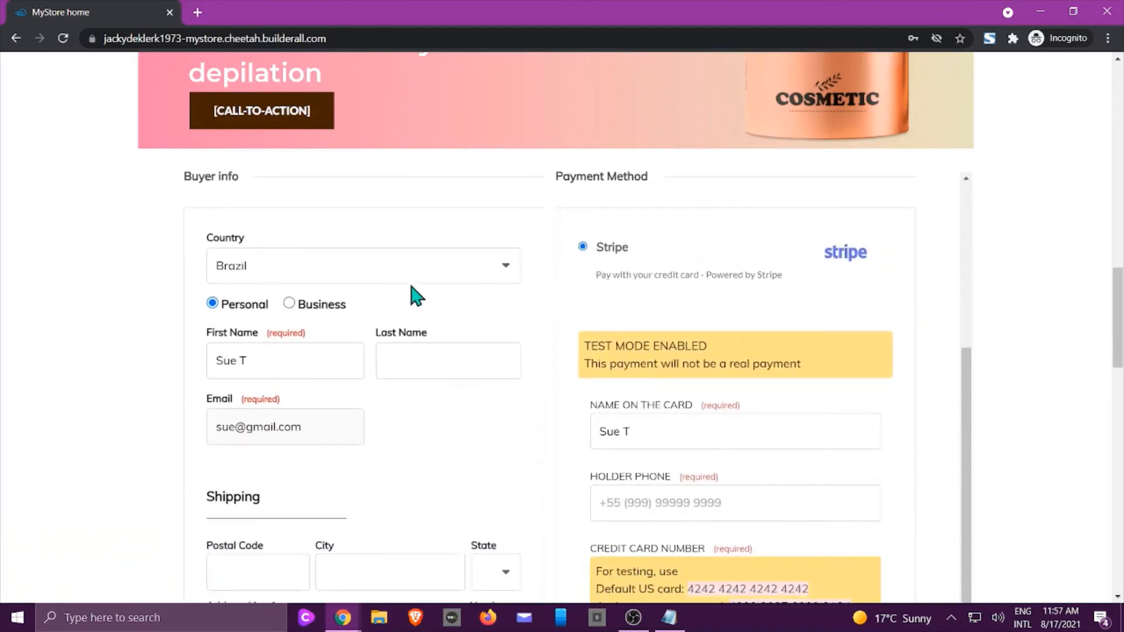
{"action": "left_click", "coordinate": [507, 271]}
{"action": "key", "text": "u"}
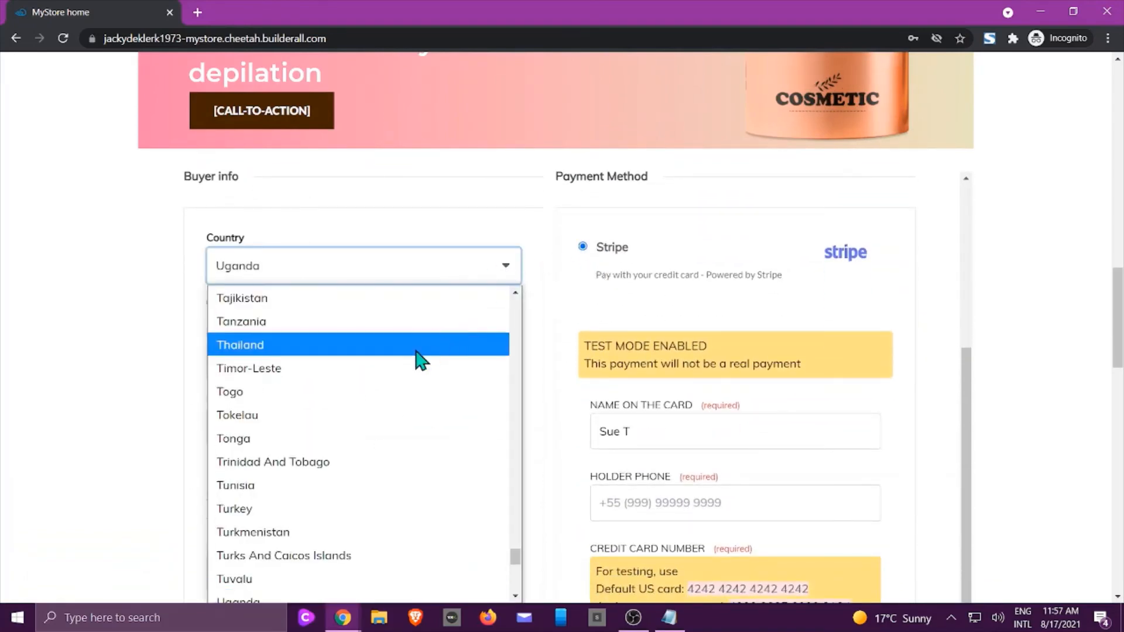
{"action": "left_click", "coordinate": [413, 347]}
Remove the extra initial from the first name and enter the buyer's last name.
{"action": "scroll", "coordinate": [391, 360], "scroll_direction": "down", "scroll_amount": 1}
{"action": "scroll", "coordinate": [390, 360], "scroll_direction": "down", "scroll_amount": 3}
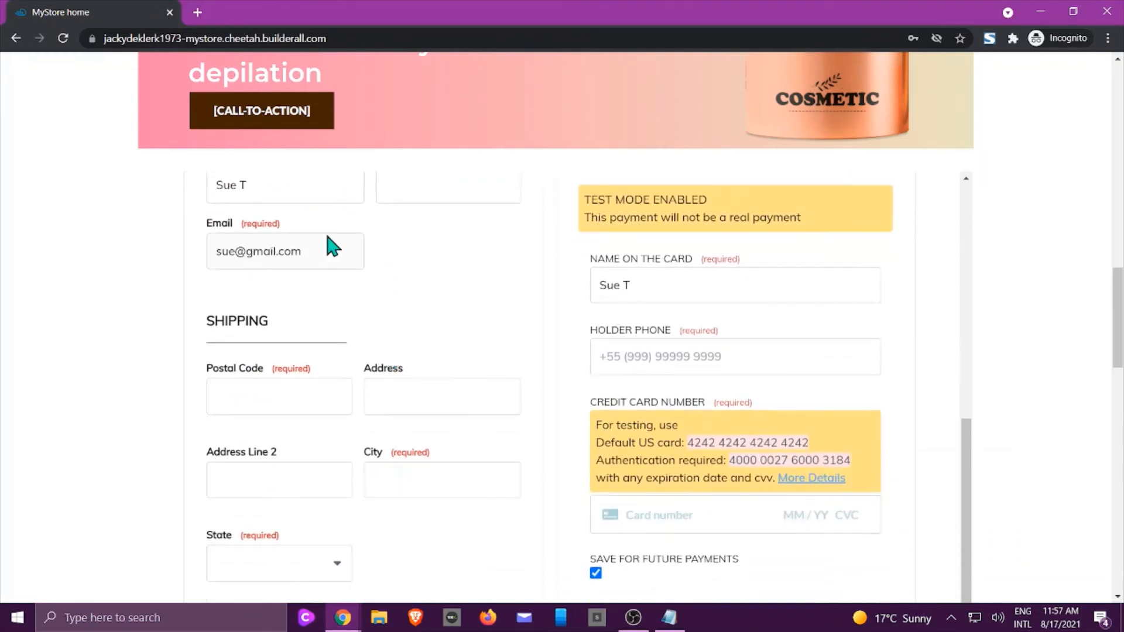
{"action": "scroll", "coordinate": [264, 275], "scroll_direction": "up", "scroll_amount": 2}
{"action": "double_click", "coordinate": [242, 283]}
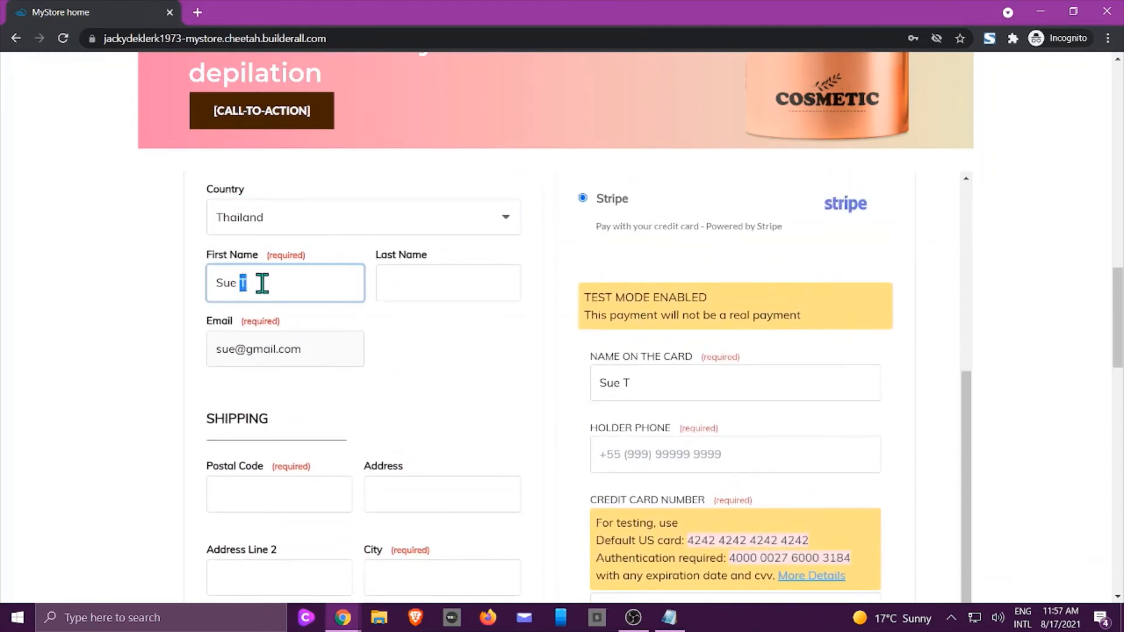
{"action": "key", "text": "BackSpace"}
{"action": "left_click", "coordinate": [384, 289]}
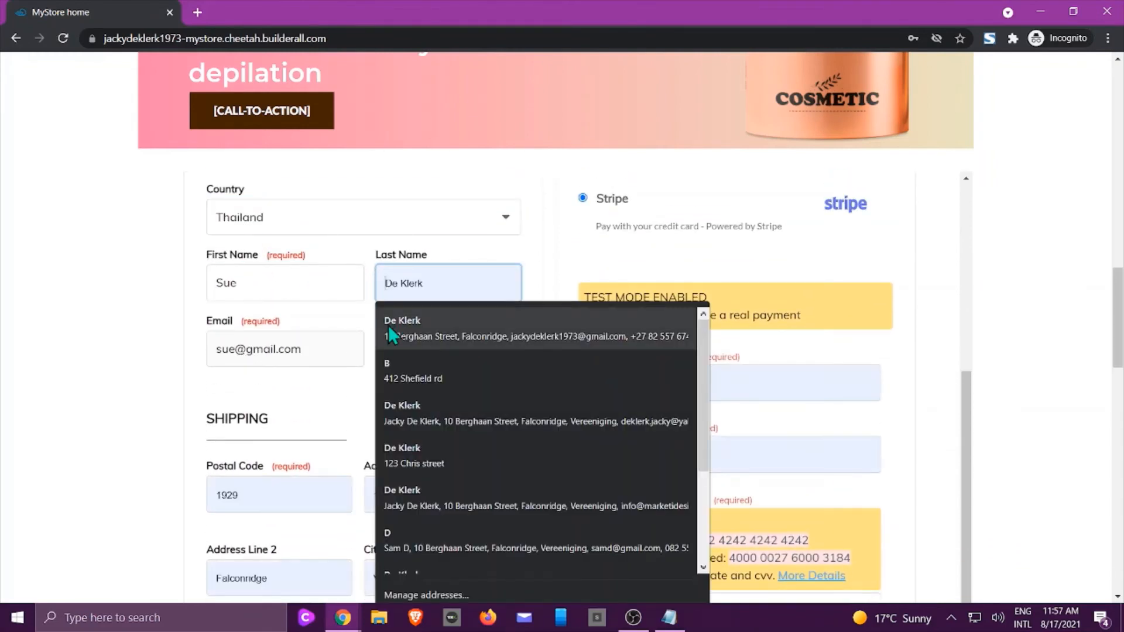
{"action": "type", "text": "T"}
{"action": "scroll", "coordinate": [76, 356], "scroll_direction": "down", "scroll_amount": 3}
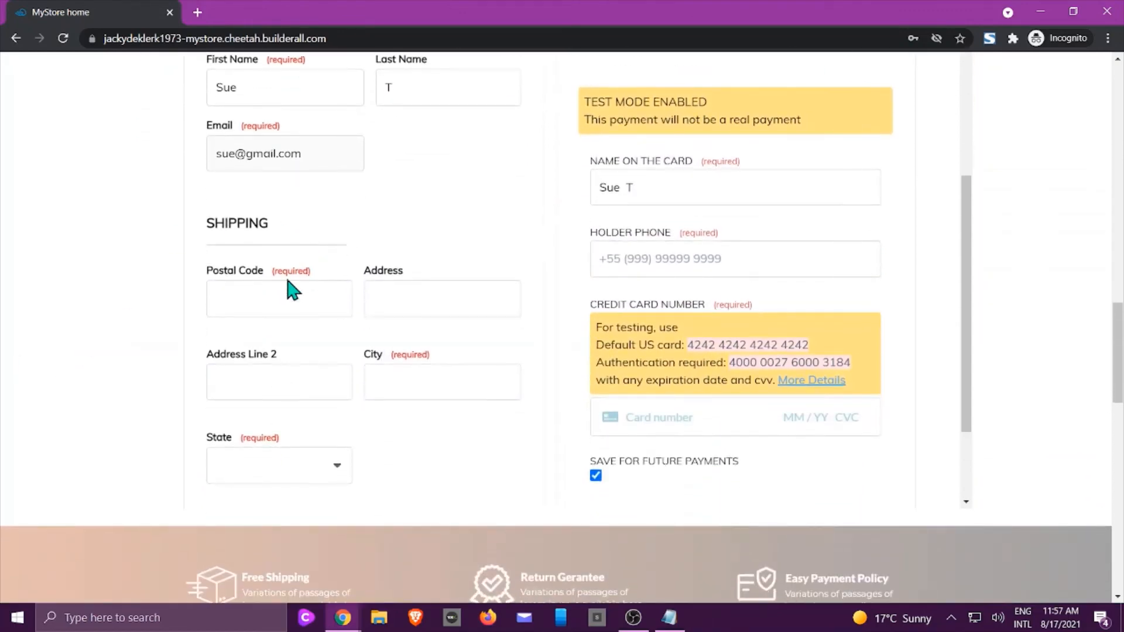
Autofill the shipping address, choose Chon Buri as state, and re-enter the buyer's name.
{"action": "left_click", "coordinate": [237, 300]}
{"action": "scroll", "coordinate": [251, 415], "scroll_direction": "down", "scroll_amount": 1}
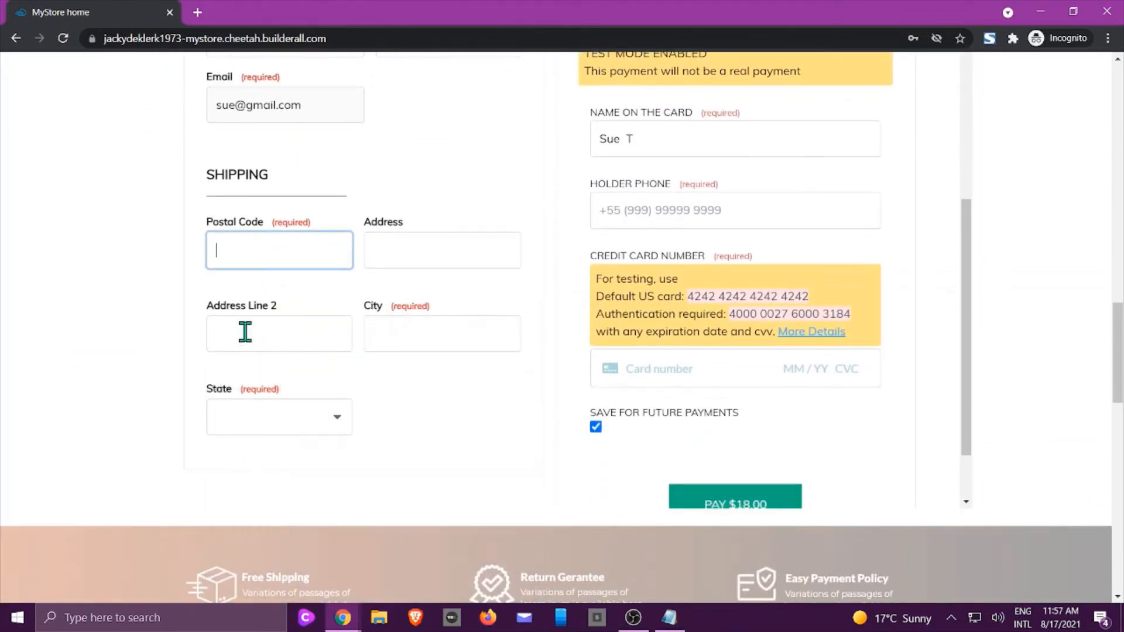
{"action": "left_click", "coordinate": [244, 250]}
{"action": "left_click", "coordinate": [242, 464]}
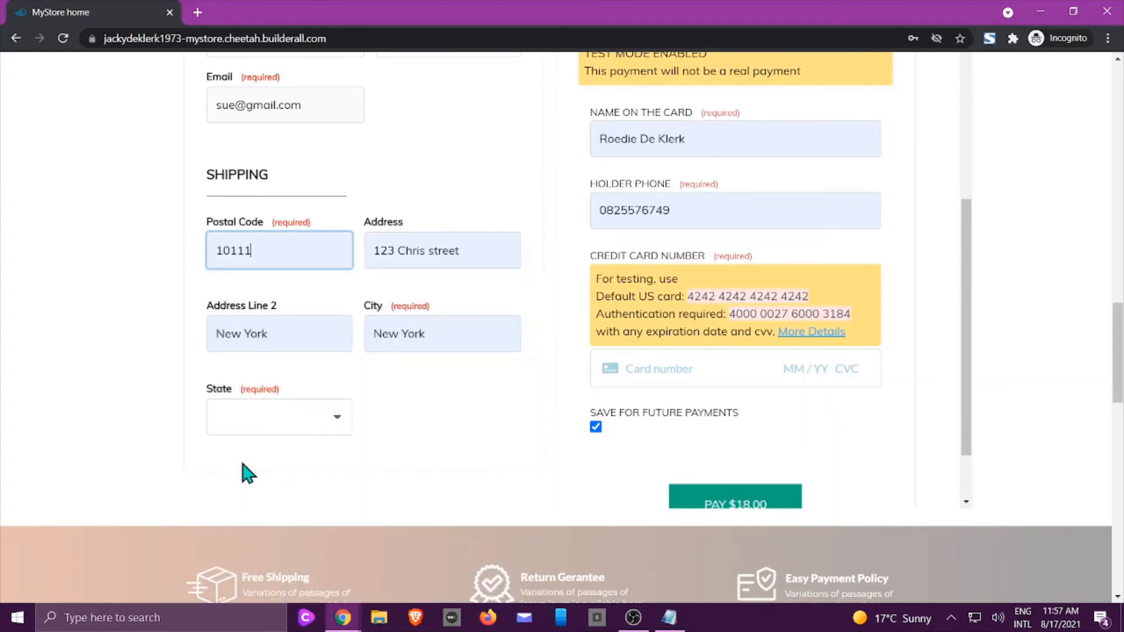
{"action": "left_click", "coordinate": [301, 427]}
{"action": "left_click", "coordinate": [299, 248]}
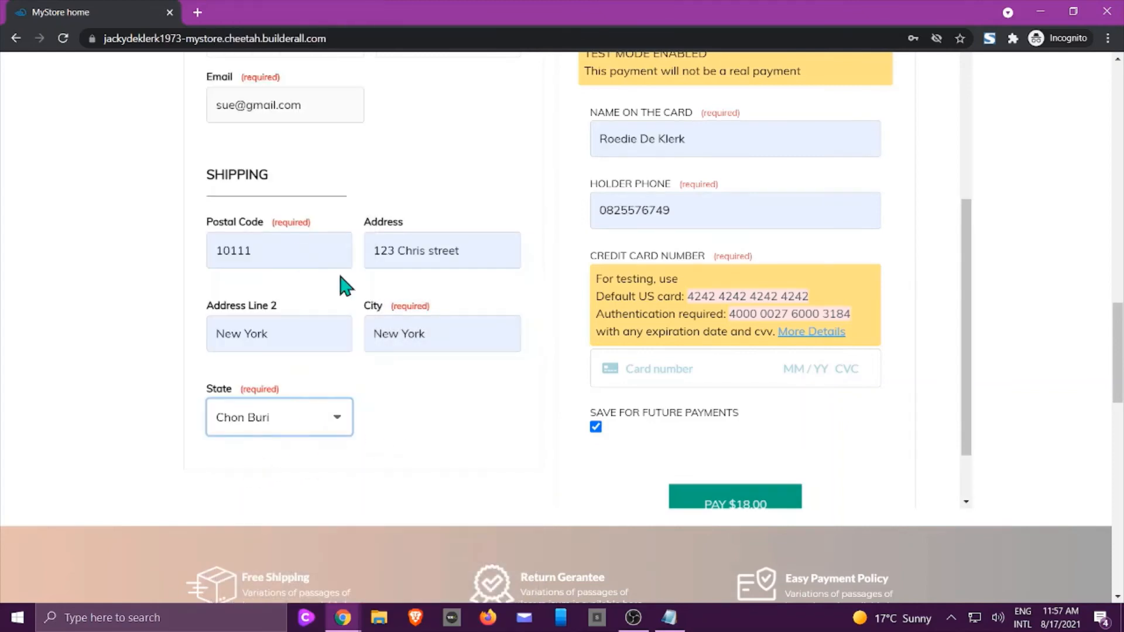
{"action": "scroll", "coordinate": [612, 296], "scroll_direction": "up", "scroll_amount": 3}
{"action": "left_click_drag", "start_coordinate": [698, 286], "coordinate": [592, 293]}
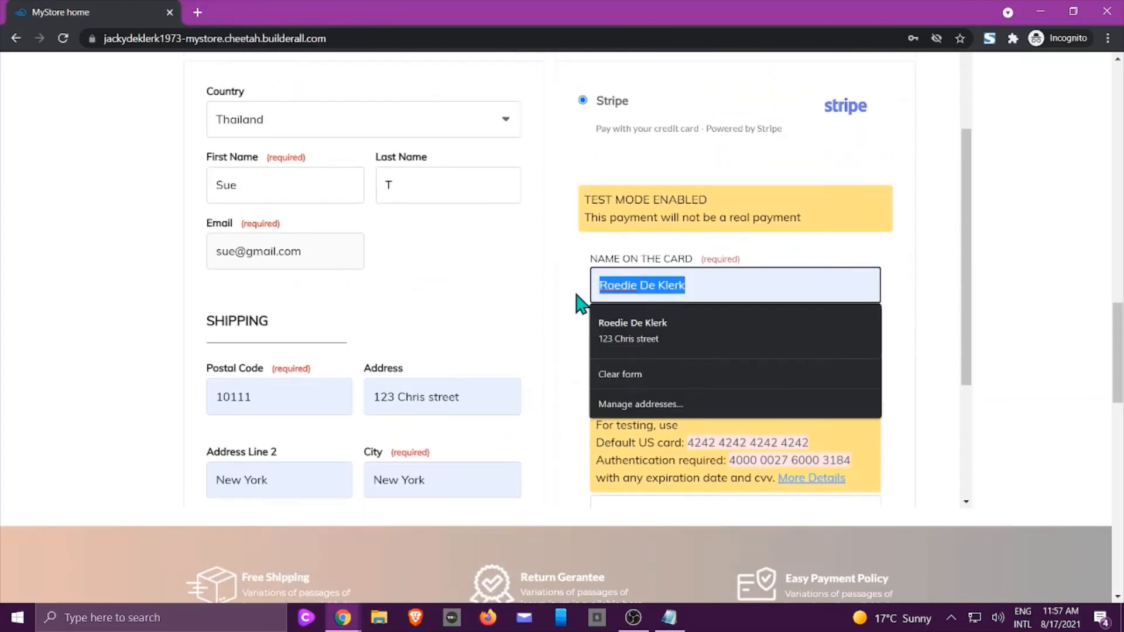
{"action": "type", "text": "Mrs Sue T"}
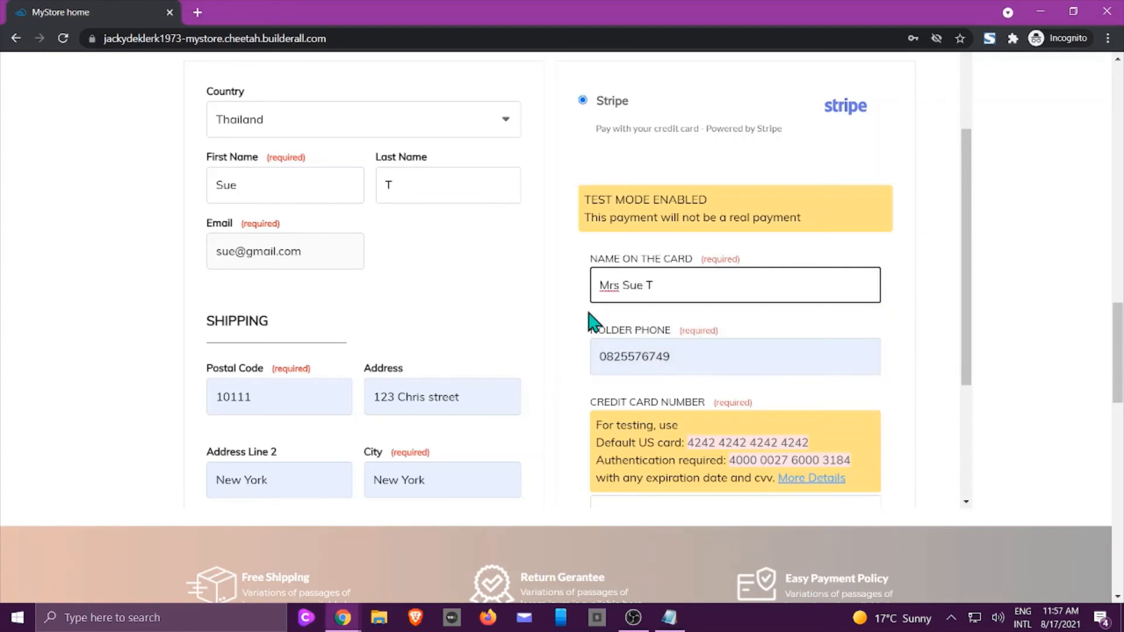
Paste the 4242 test card, fill the ZIP, turn off card saving, and pay $18.00.
{"action": "scroll", "coordinate": [863, 353], "scroll_direction": "down", "scroll_amount": 2}
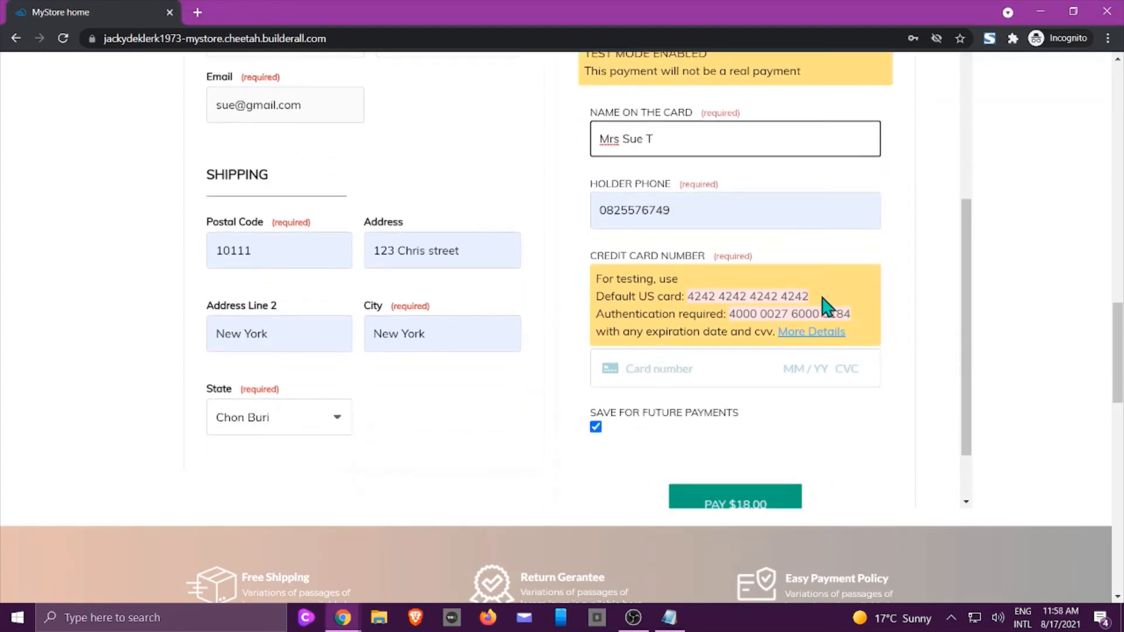
{"action": "left_click_drag", "start_coordinate": [810, 297], "coordinate": [689, 296]}
{"action": "key", "text": "ctrl+c"}
{"action": "right_click", "coordinate": [708, 297]}
{"action": "left_click", "coordinate": [753, 304]}
{"action": "left_click", "coordinate": [657, 363]}
{"action": "right_click", "coordinate": [659, 365]}
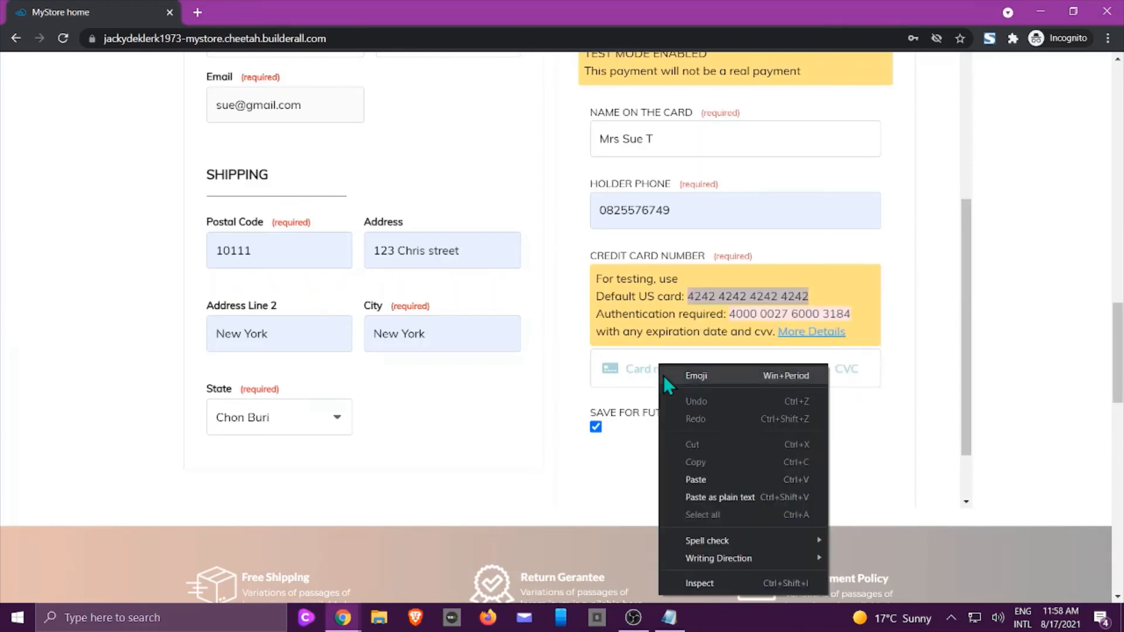
{"action": "left_click", "coordinate": [691, 480]}
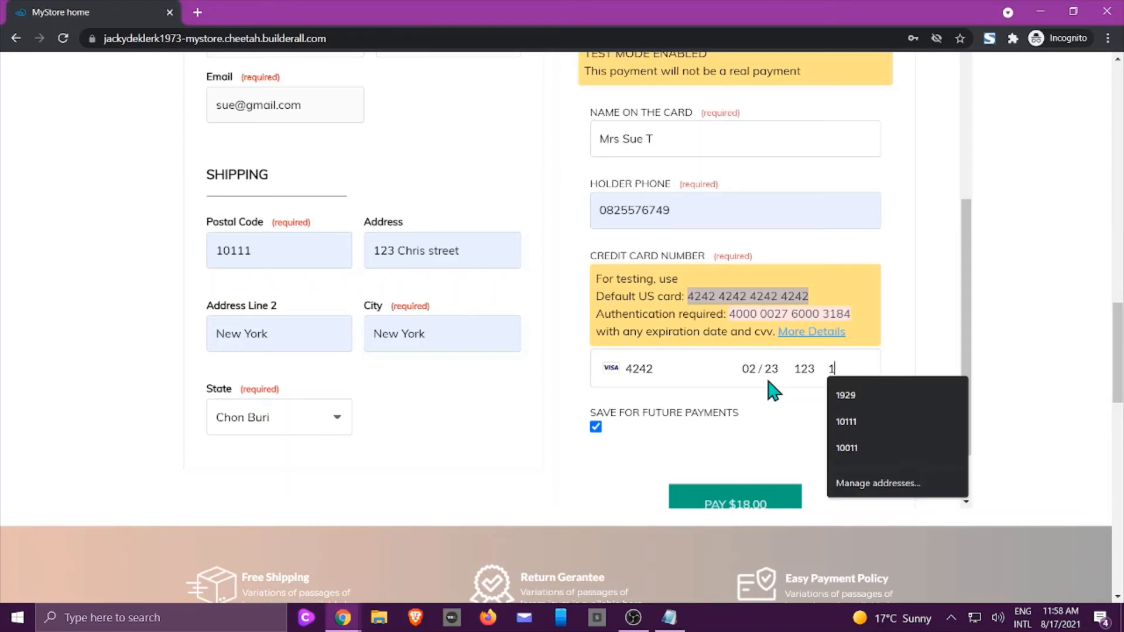
{"action": "left_click", "coordinate": [842, 417]}
{"action": "left_click", "coordinate": [595, 427]}
{"action": "scroll", "coordinate": [644, 435], "scroll_direction": "down", "scroll_amount": 1}
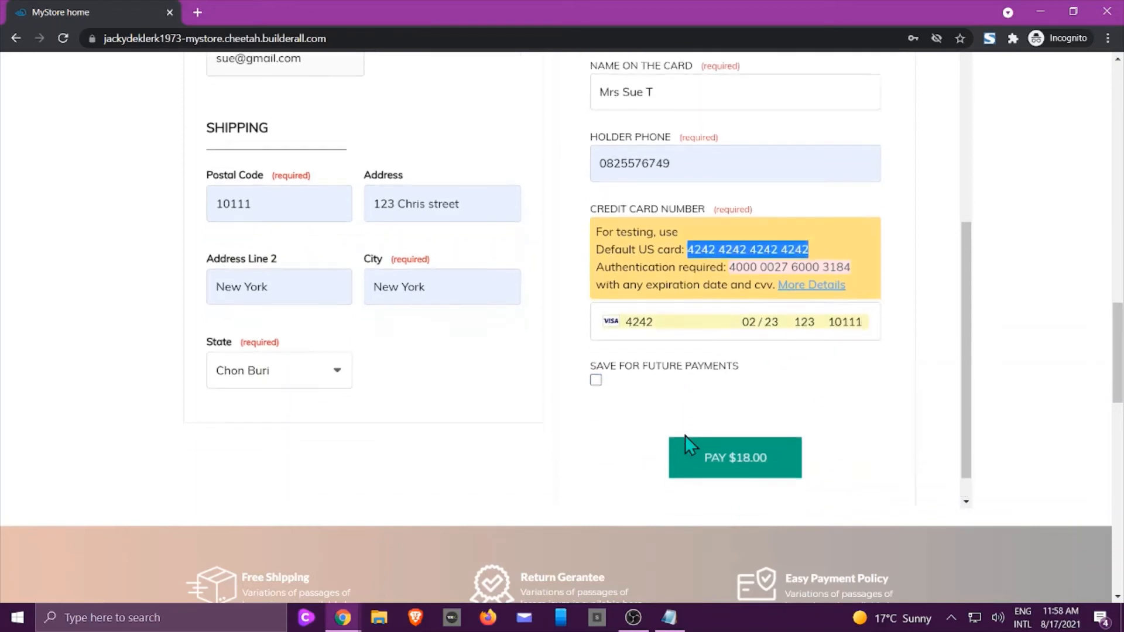
{"action": "left_click", "coordinate": [719, 458]}
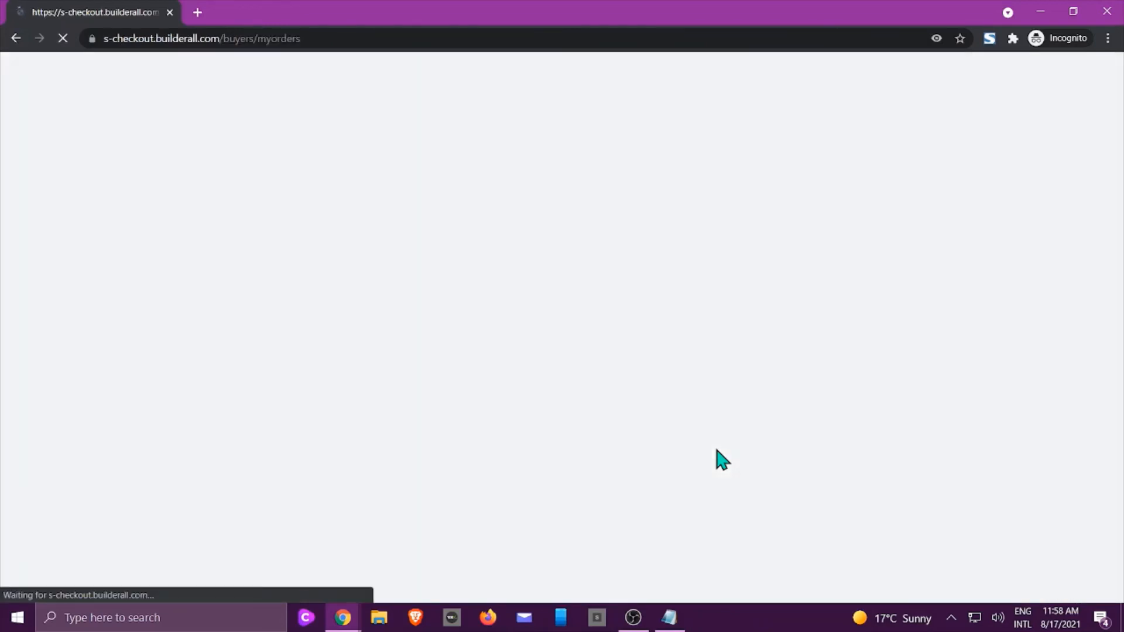
Review the completed $18.00 order's details and log the buyer out.
{"action": "scroll", "coordinate": [752, 447], "scroll_direction": "down", "scroll_amount": 2}
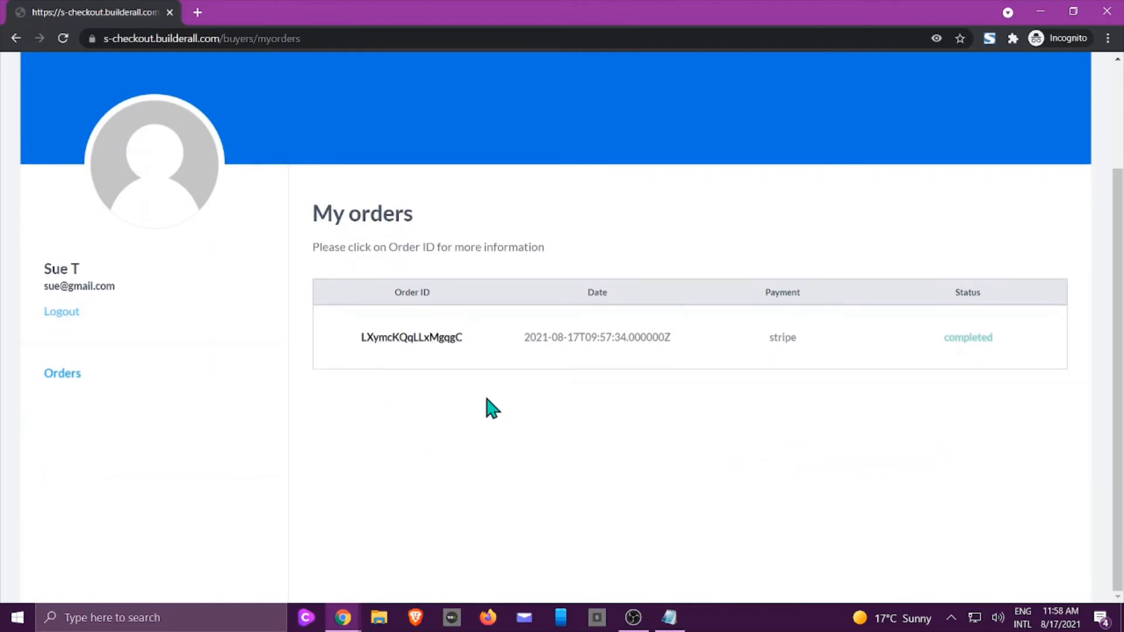
{"action": "left_click", "coordinate": [389, 340]}
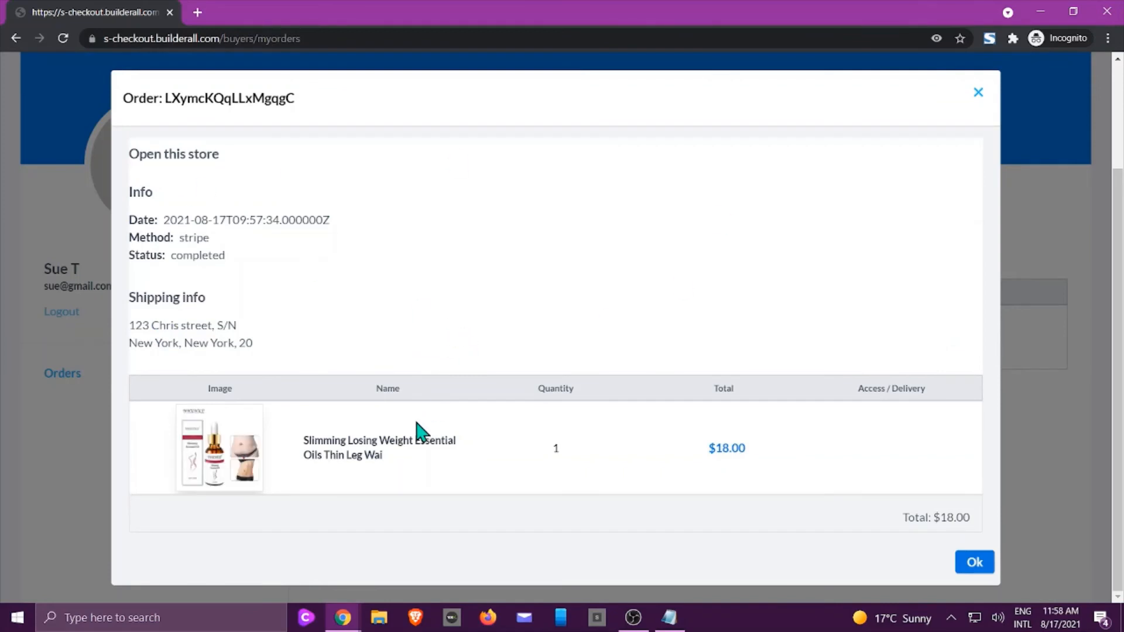
{"action": "scroll", "coordinate": [450, 423], "scroll_direction": "up", "scroll_amount": 3}
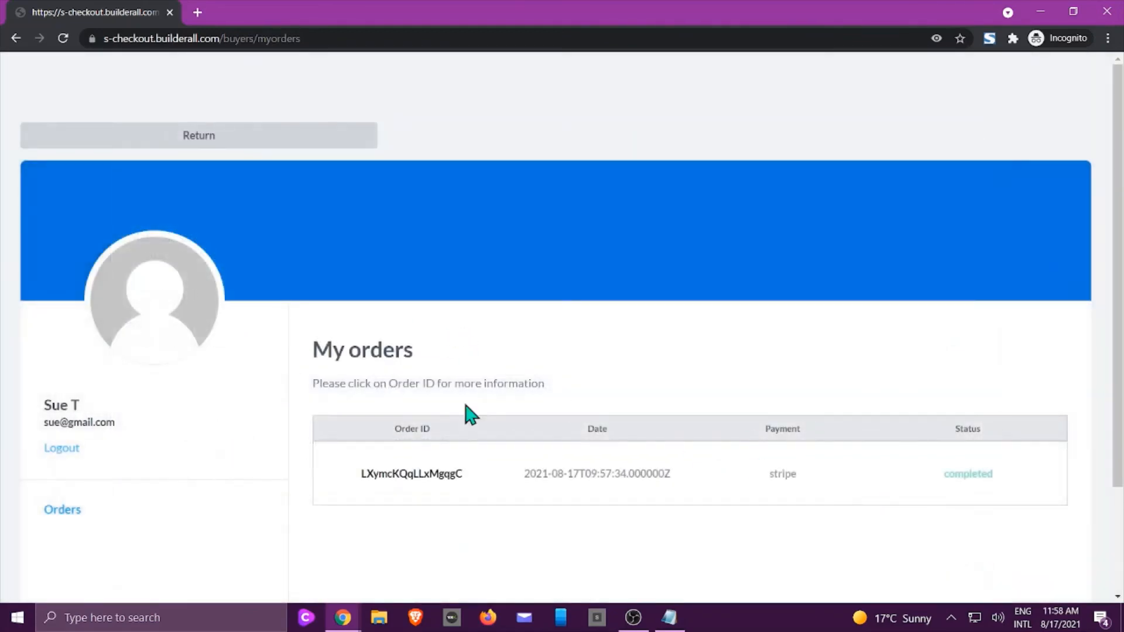
{"action": "left_click", "coordinate": [61, 449]}
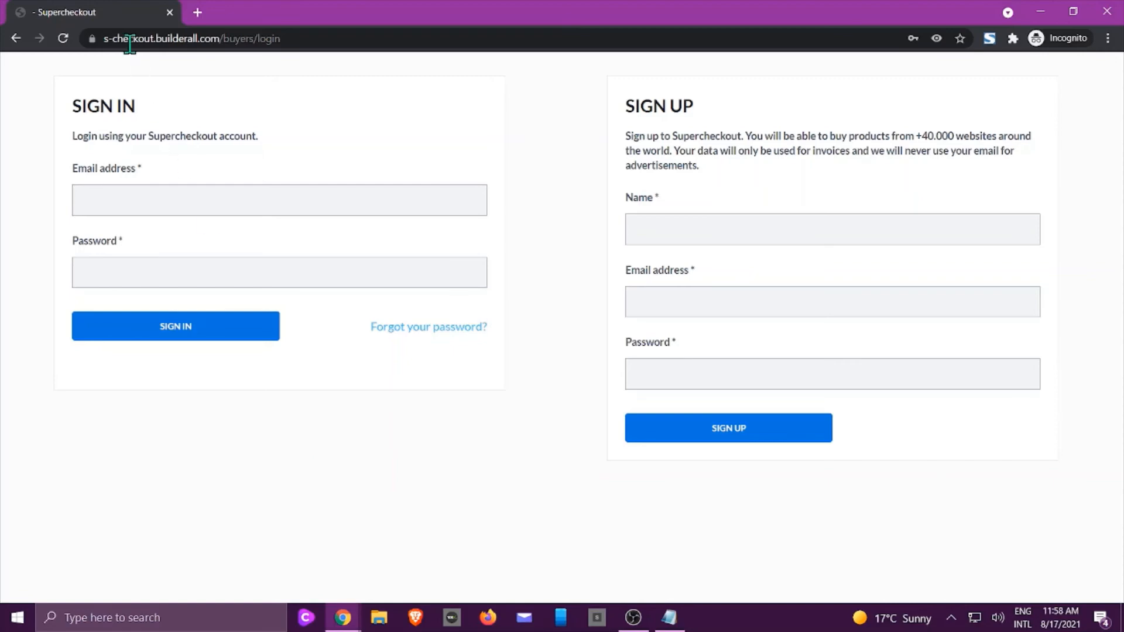
Close the incognito window and buyer sign-in tab, returning to the seller's SuperCheckout page.
{"action": "left_click", "coordinate": [170, 13]}
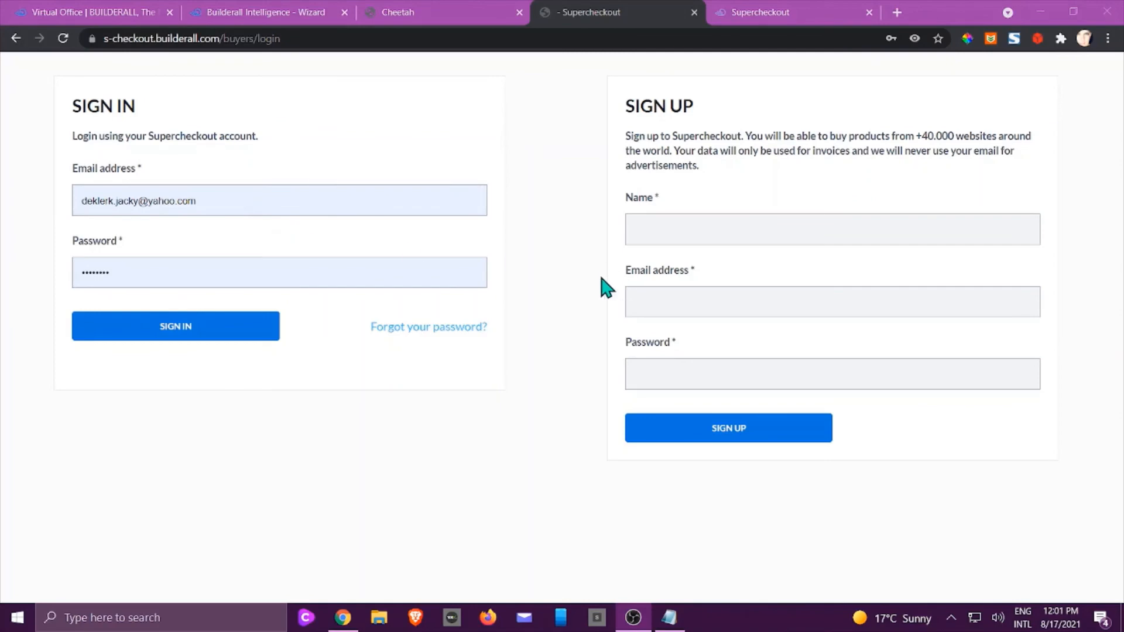
{"action": "left_click", "coordinate": [694, 12]}
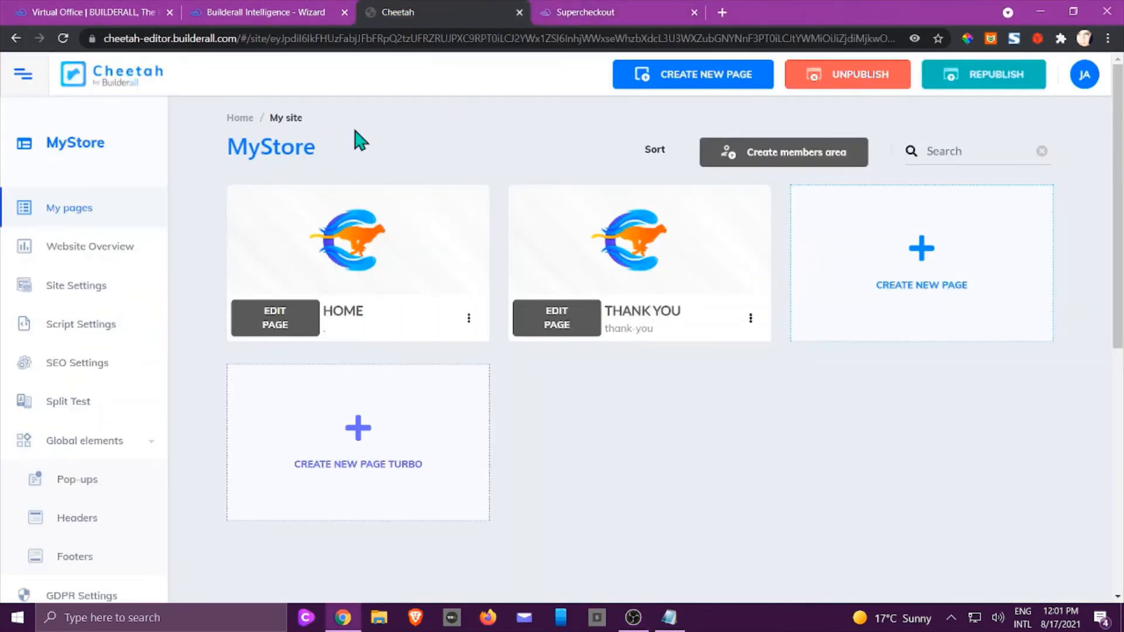
{"action": "left_click", "coordinate": [633, 17]}
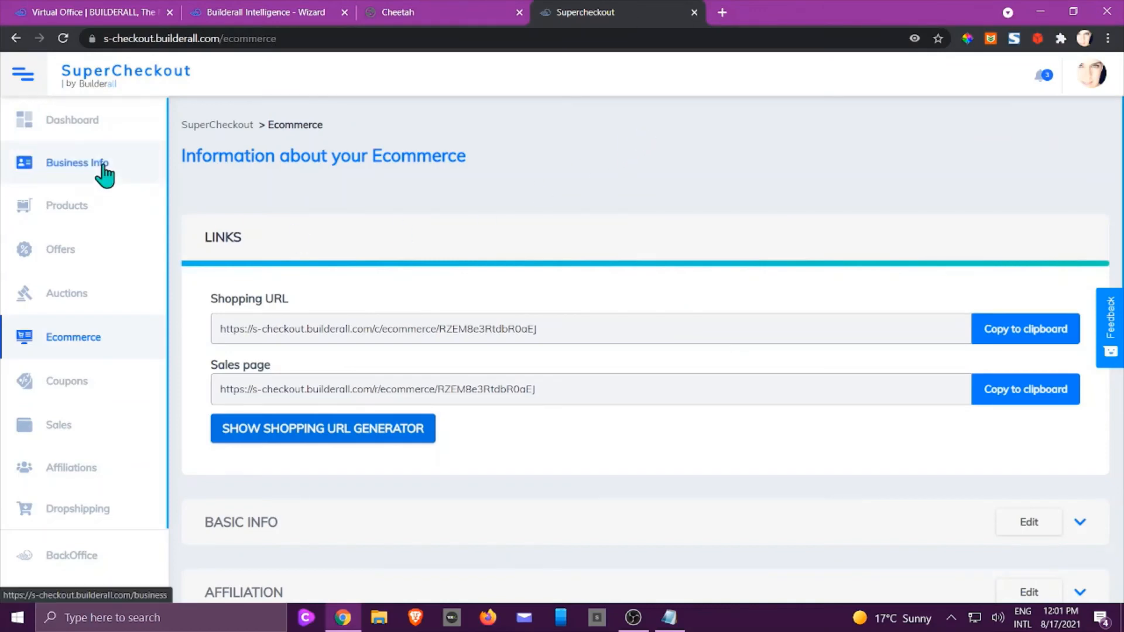
Go to the Dropshipping section and show the full list of purchase orders.
{"action": "scroll", "coordinate": [82, 181], "scroll_direction": "down", "scroll_amount": 3}
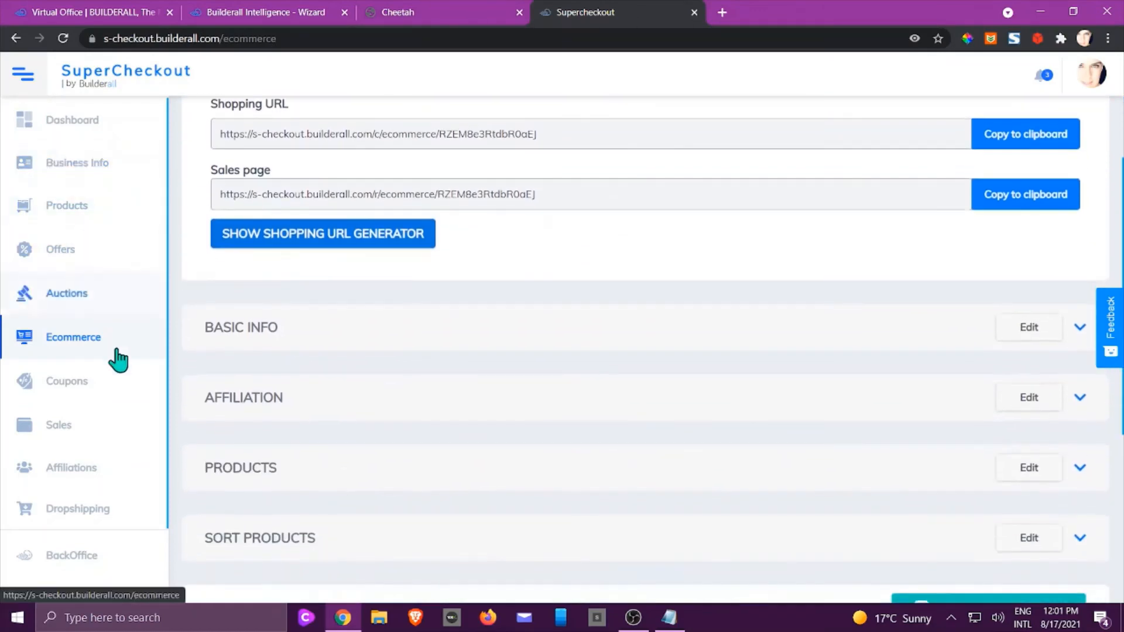
{"action": "left_click", "coordinate": [74, 510]}
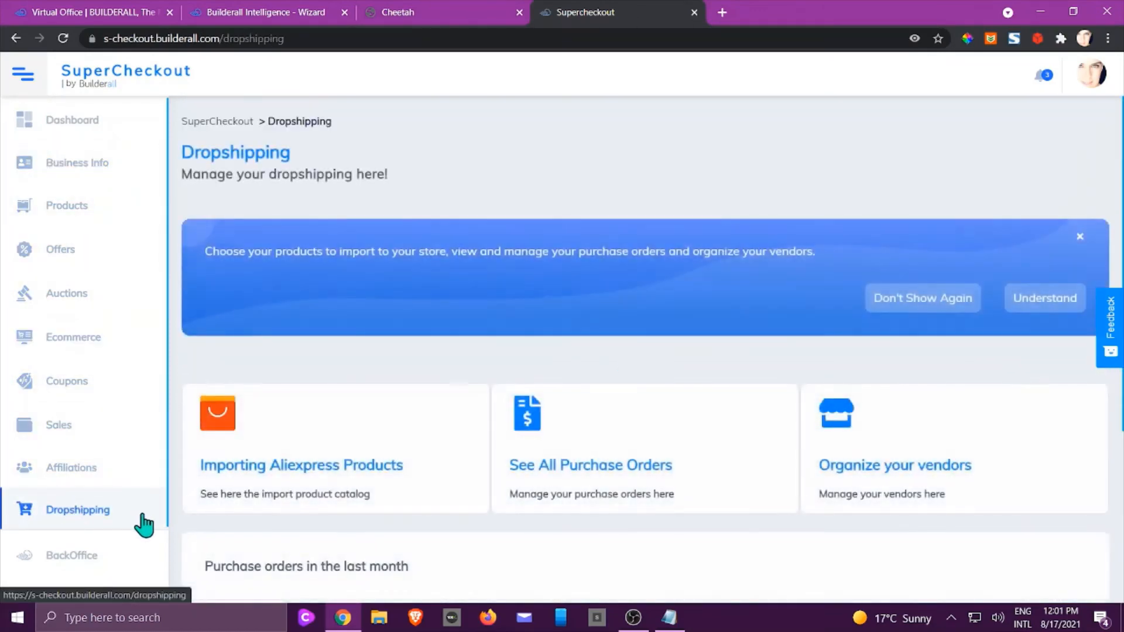
{"action": "scroll", "coordinate": [444, 447], "scroll_direction": "down", "scroll_amount": 4}
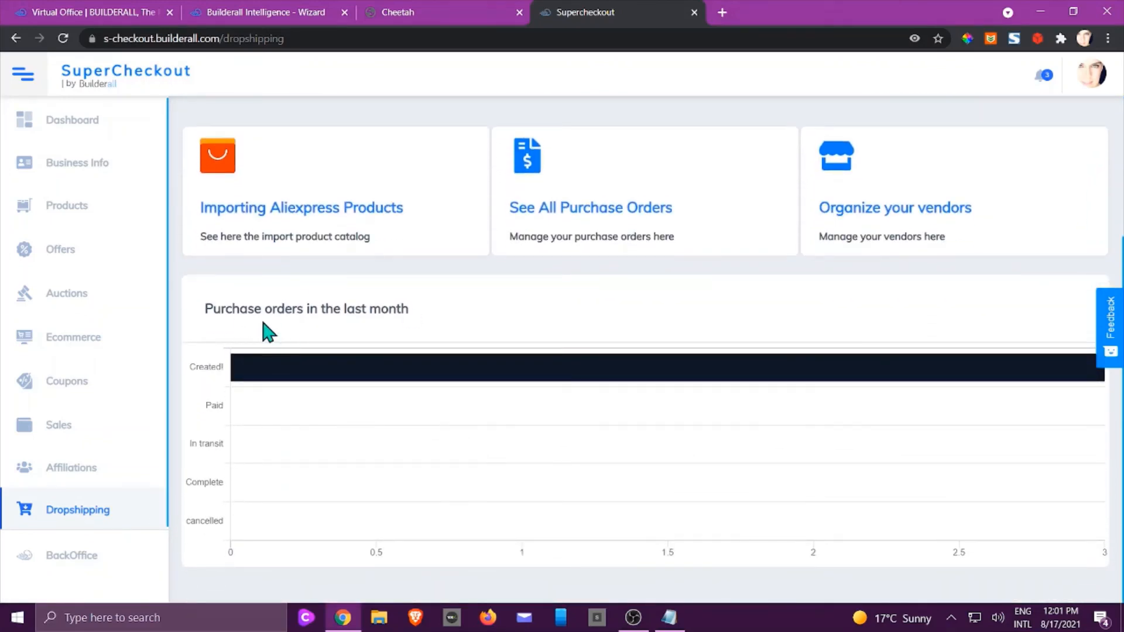
{"action": "mouse_move", "coordinate": [256, 381]}
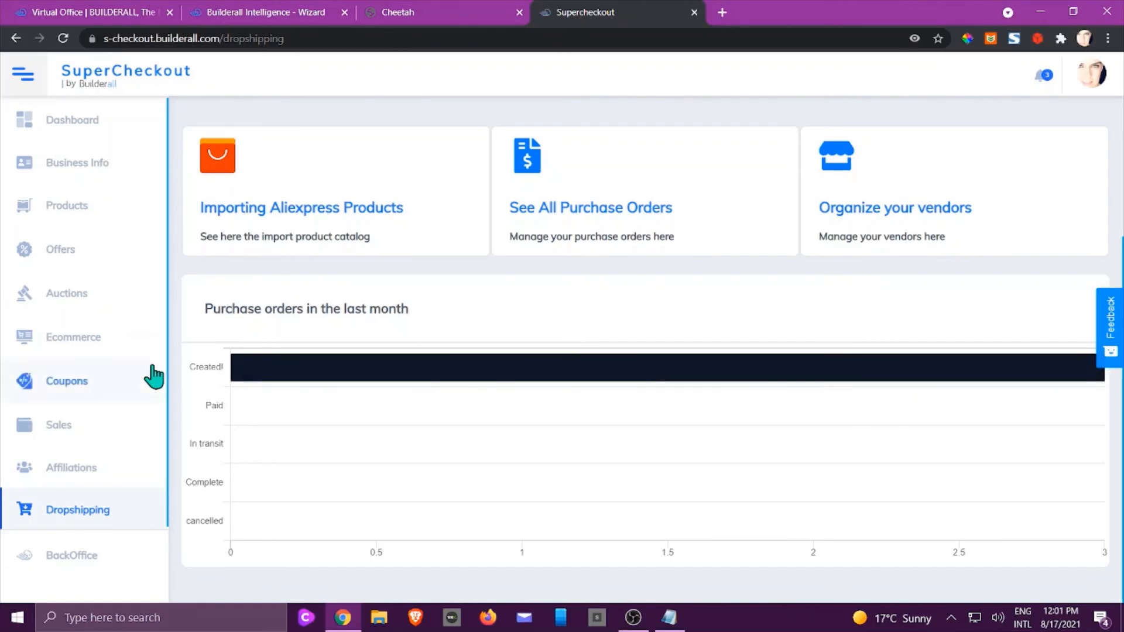
{"action": "mouse_move", "coordinate": [293, 380]}
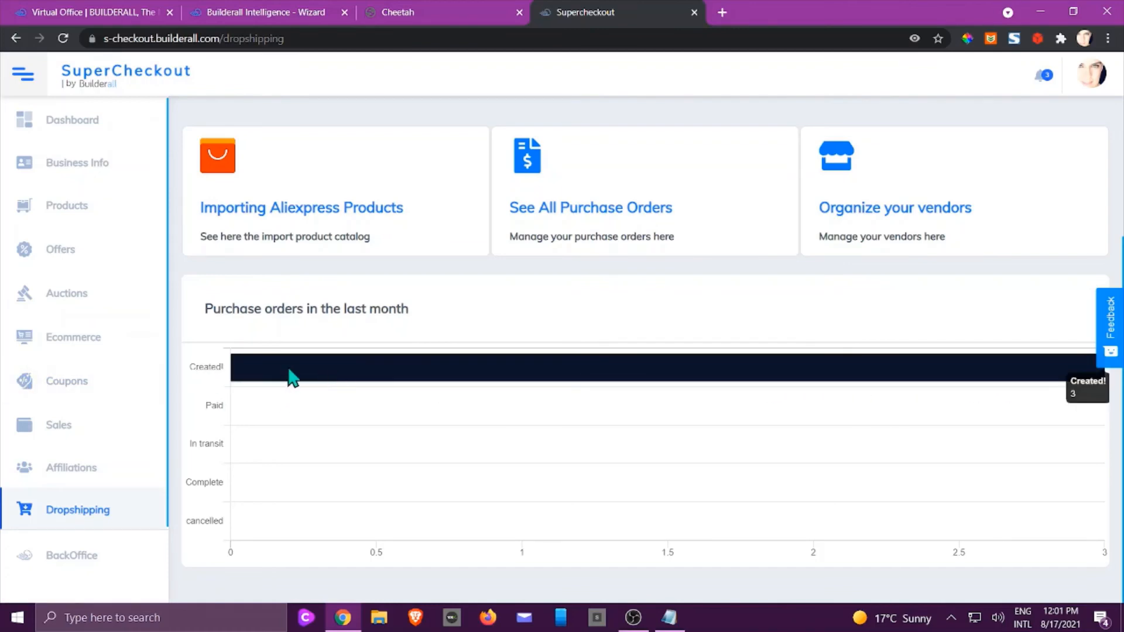
{"action": "scroll", "coordinate": [381, 375], "scroll_direction": "up", "scroll_amount": 1}
{"action": "scroll", "coordinate": [310, 385], "scroll_direction": "down", "scroll_amount": 1}
{"action": "left_click", "coordinate": [571, 207]}
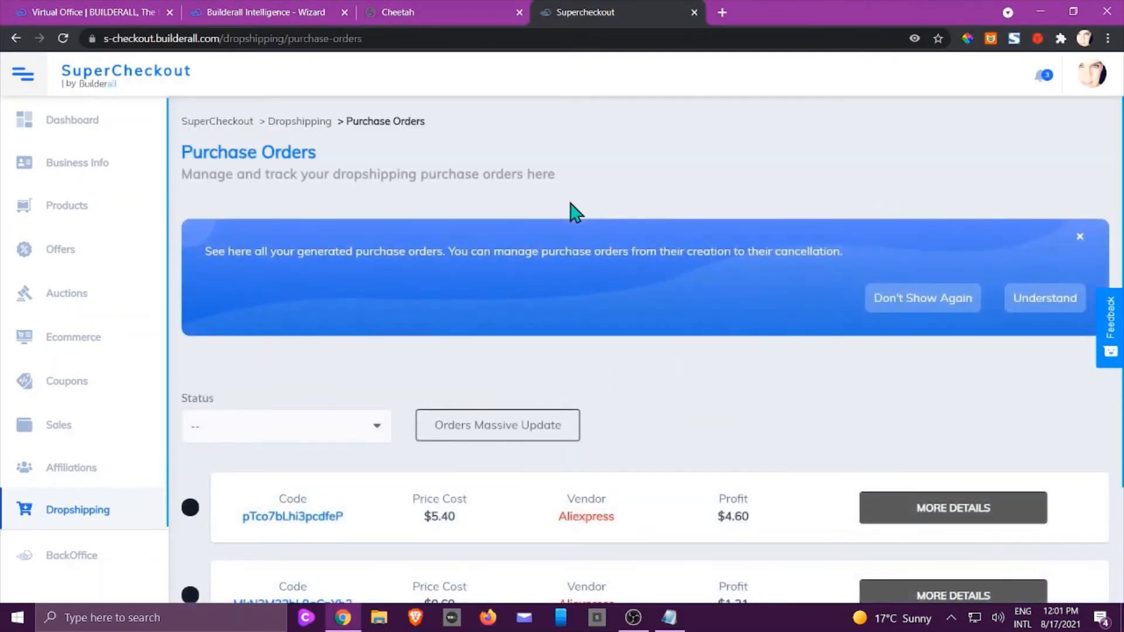
Leave the status filter unset and open the first AliExpress purchase order's details.
{"action": "scroll", "coordinate": [576, 211], "scroll_direction": "down", "scroll_amount": 3}
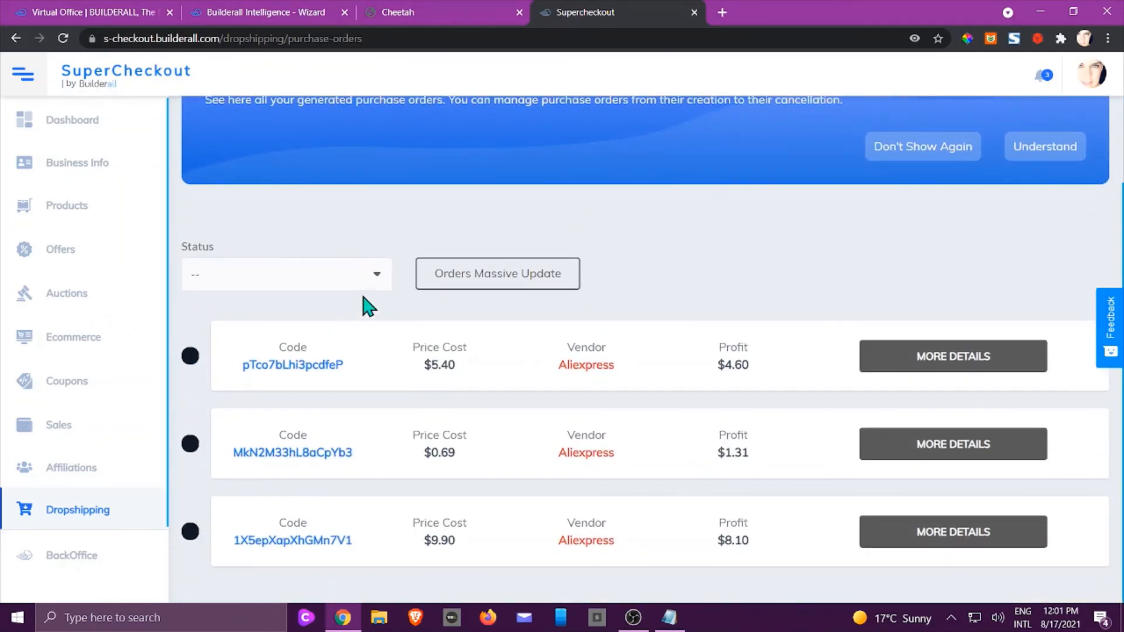
{"action": "left_click", "coordinate": [378, 275]}
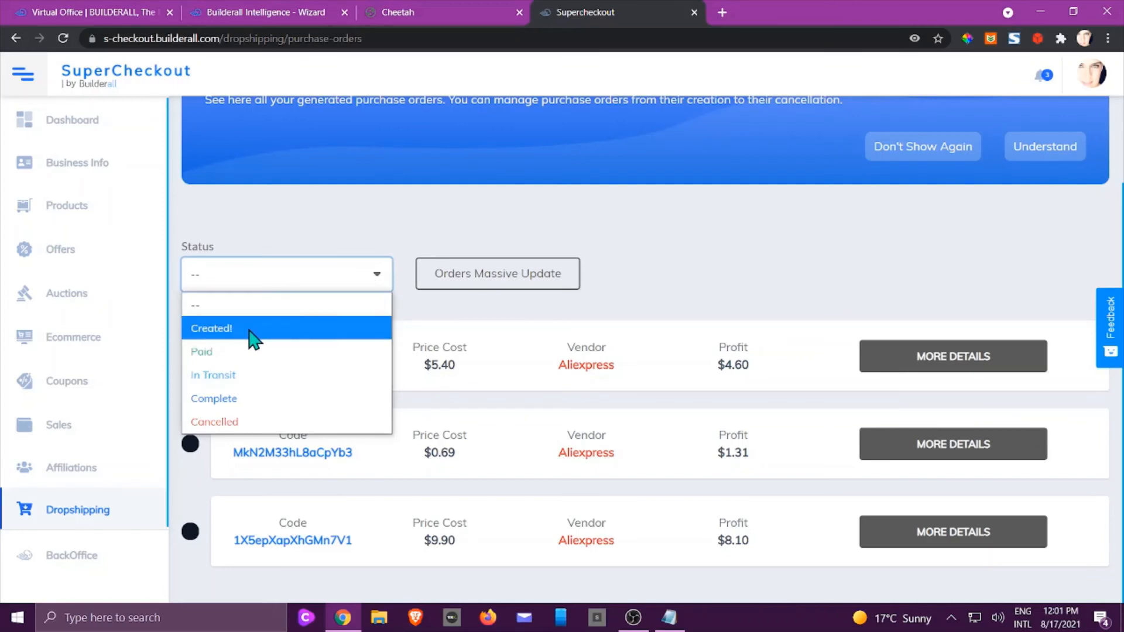
{"action": "left_click", "coordinate": [673, 265]}
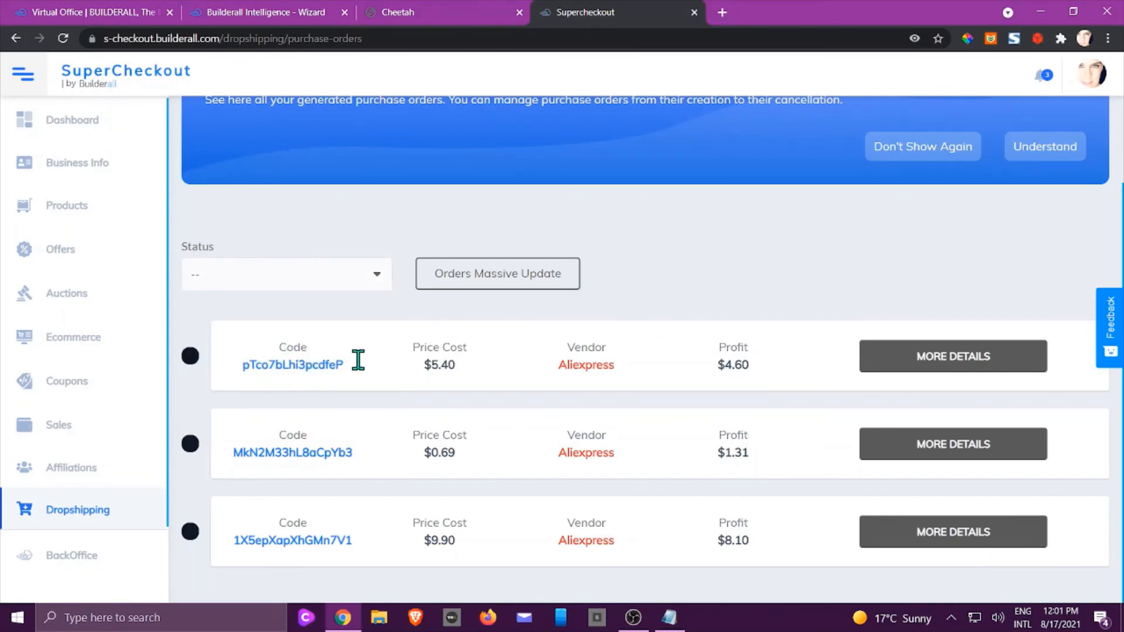
{"action": "left_click", "coordinate": [872, 371]}
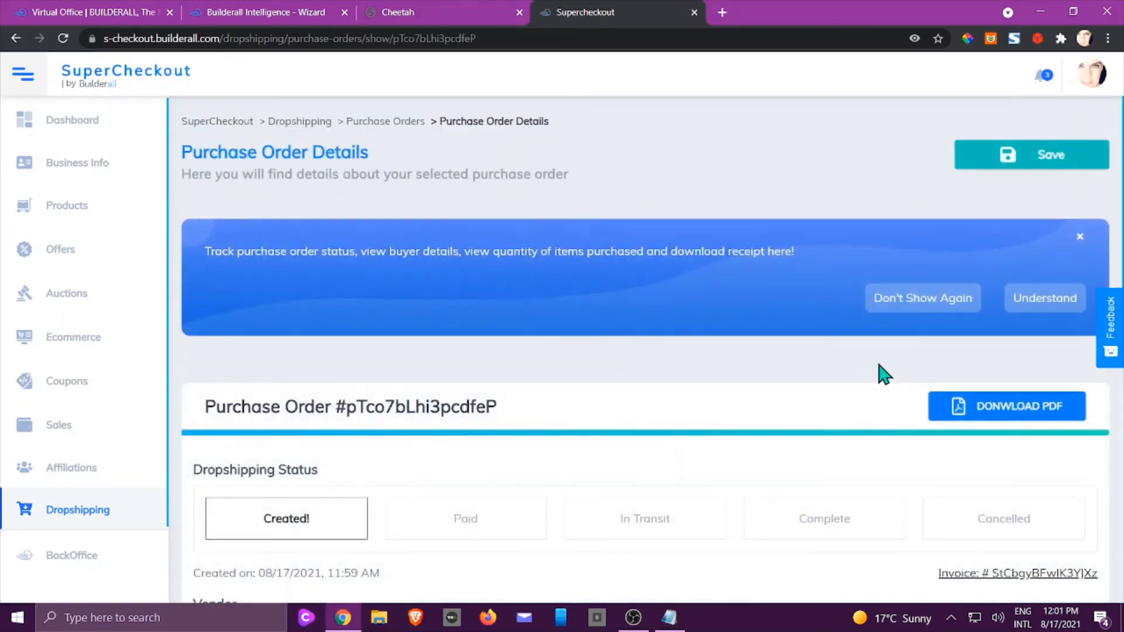
Review the purchase order details and open the LANBENA Blackhead Remover item on AliExpress.
{"action": "scroll", "coordinate": [881, 371], "scroll_direction": "down", "scroll_amount": 2}
{"action": "scroll", "coordinate": [890, 367], "scroll_direction": "down", "scroll_amount": 2}
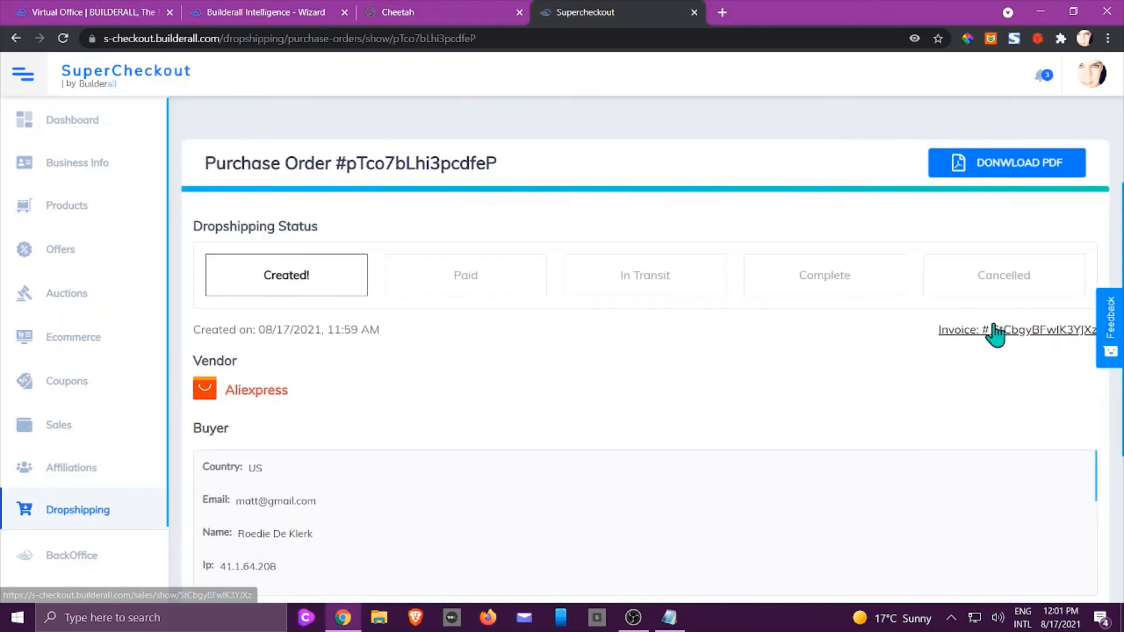
{"action": "scroll", "coordinate": [733, 366], "scroll_direction": "down", "scroll_amount": 5}
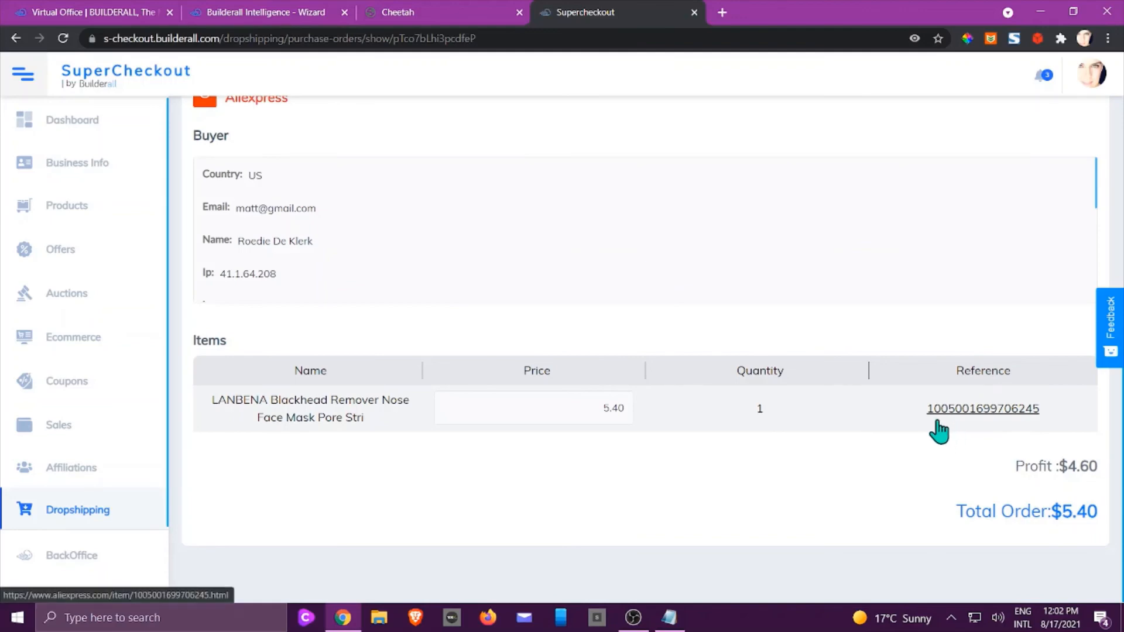
{"action": "scroll", "coordinate": [939, 432], "scroll_direction": "up", "scroll_amount": 5}
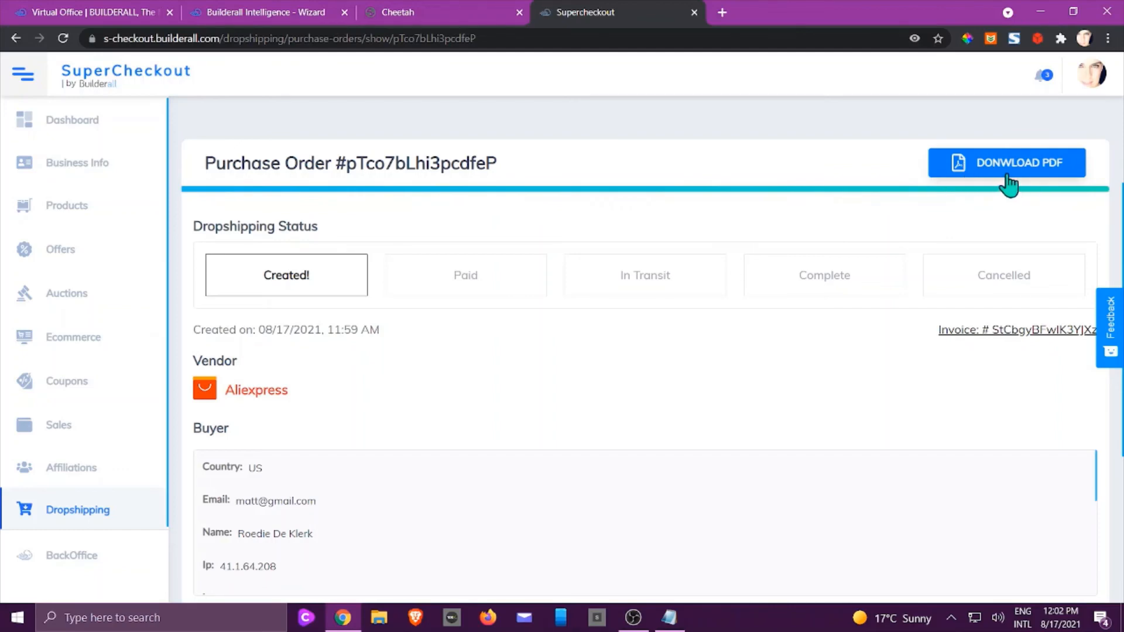
{"action": "scroll", "coordinate": [796, 355], "scroll_direction": "down", "scroll_amount": 5}
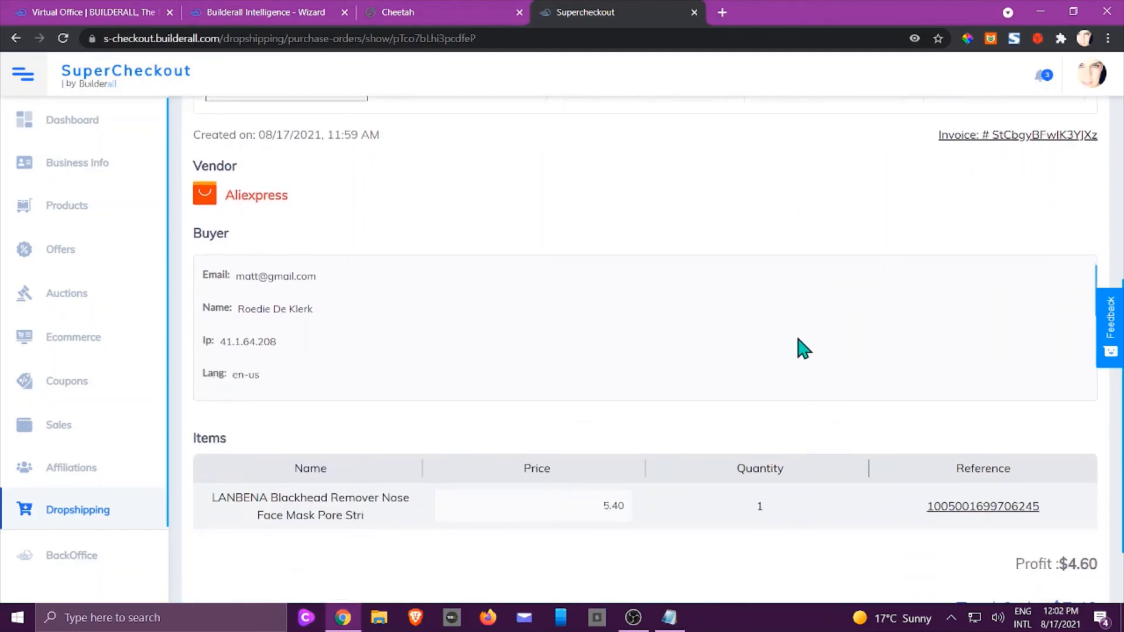
{"action": "left_click", "coordinate": [955, 515]}
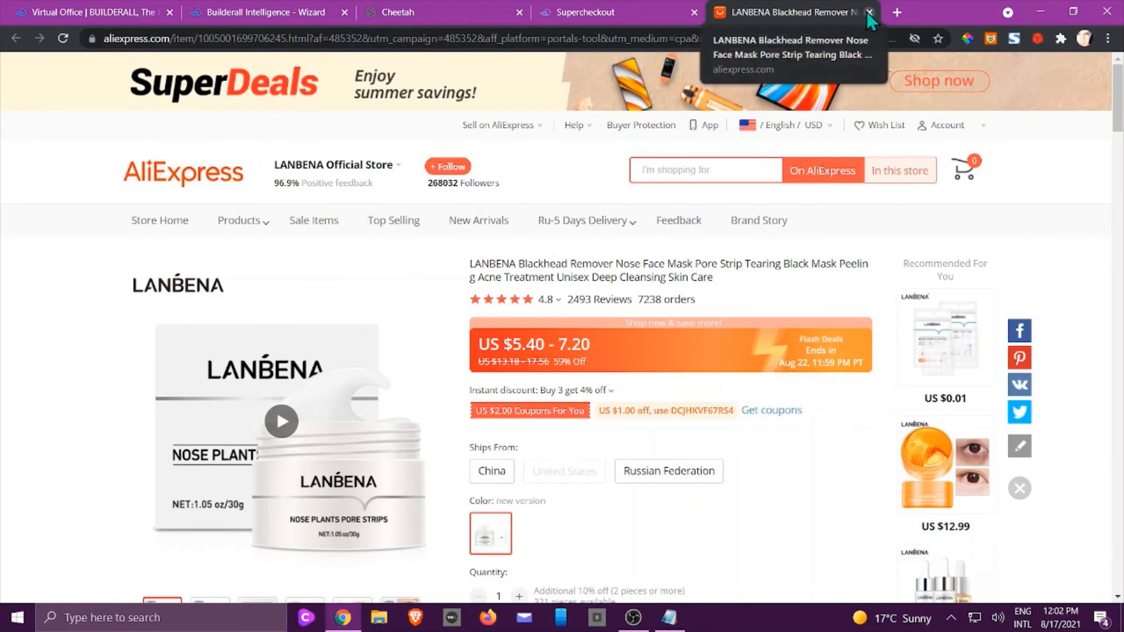
Close the AliExpress LANBENA product tab to return to the purchase order details.
{"action": "left_click", "coordinate": [869, 12]}
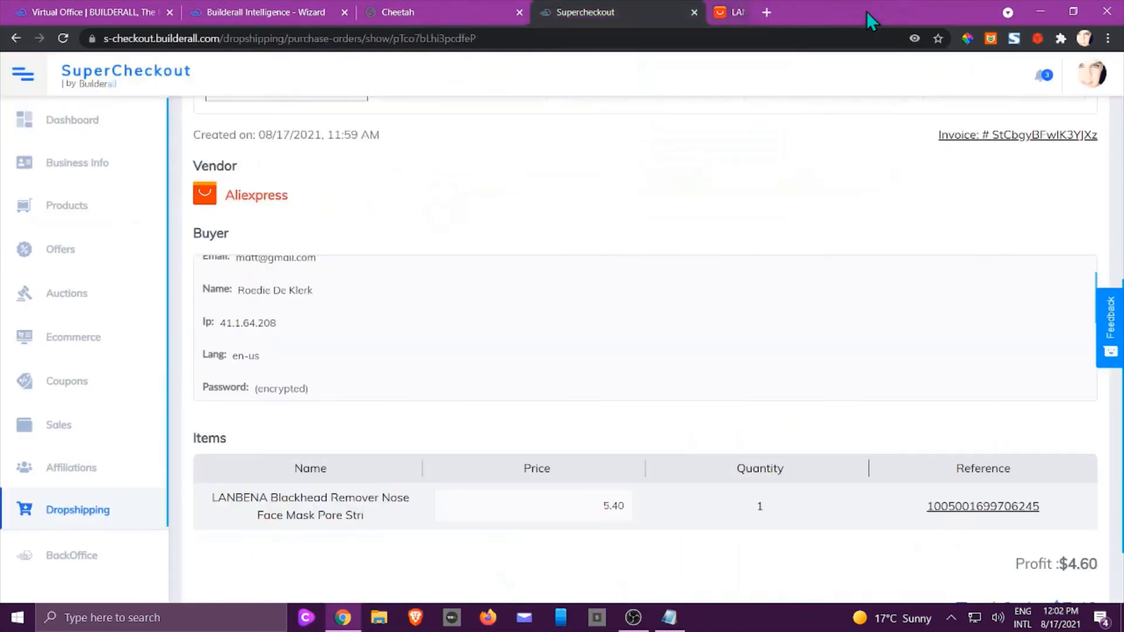
{"action": "scroll", "coordinate": [538, 498], "scroll_direction": "down", "scroll_amount": 2}
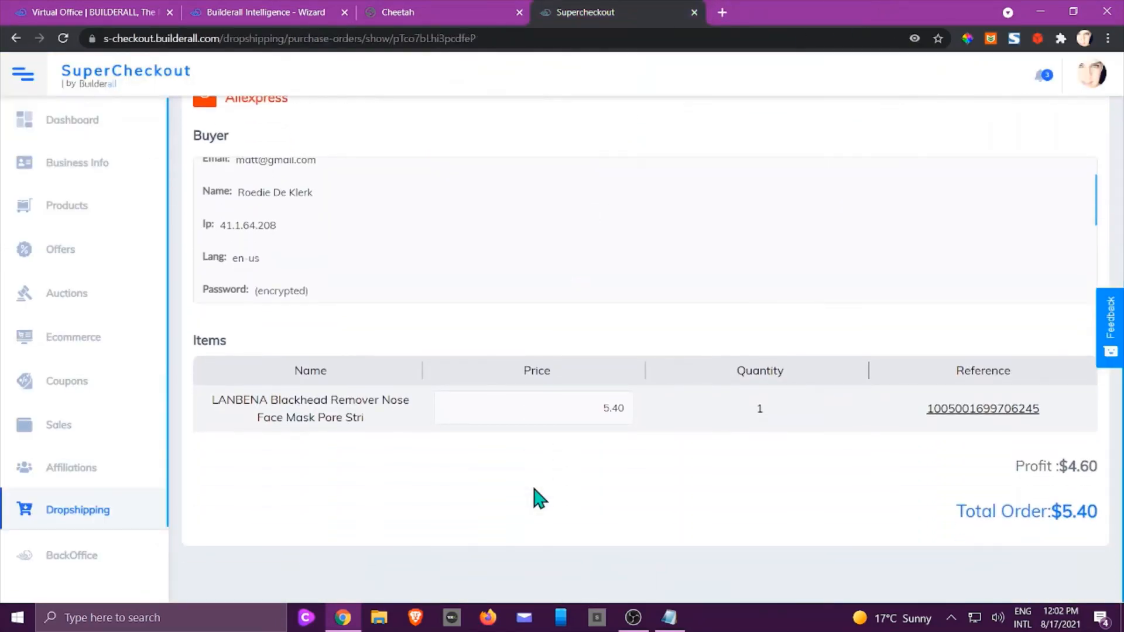
{"action": "scroll", "coordinate": [538, 498], "scroll_direction": "up", "scroll_amount": 5}
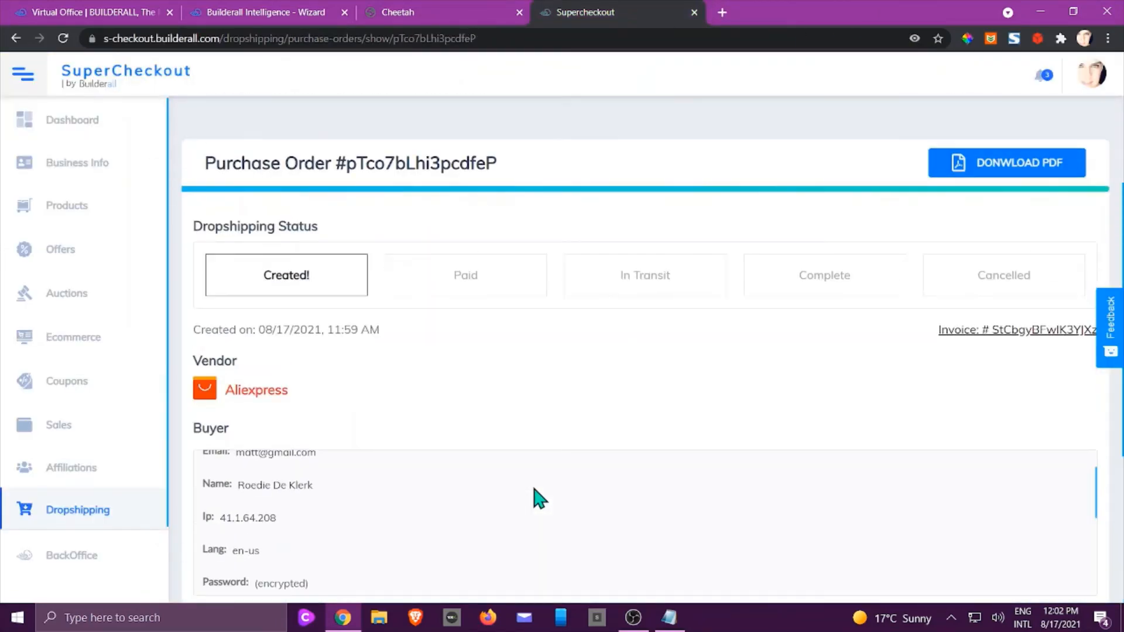
{"action": "left_click", "coordinate": [477, 290]}
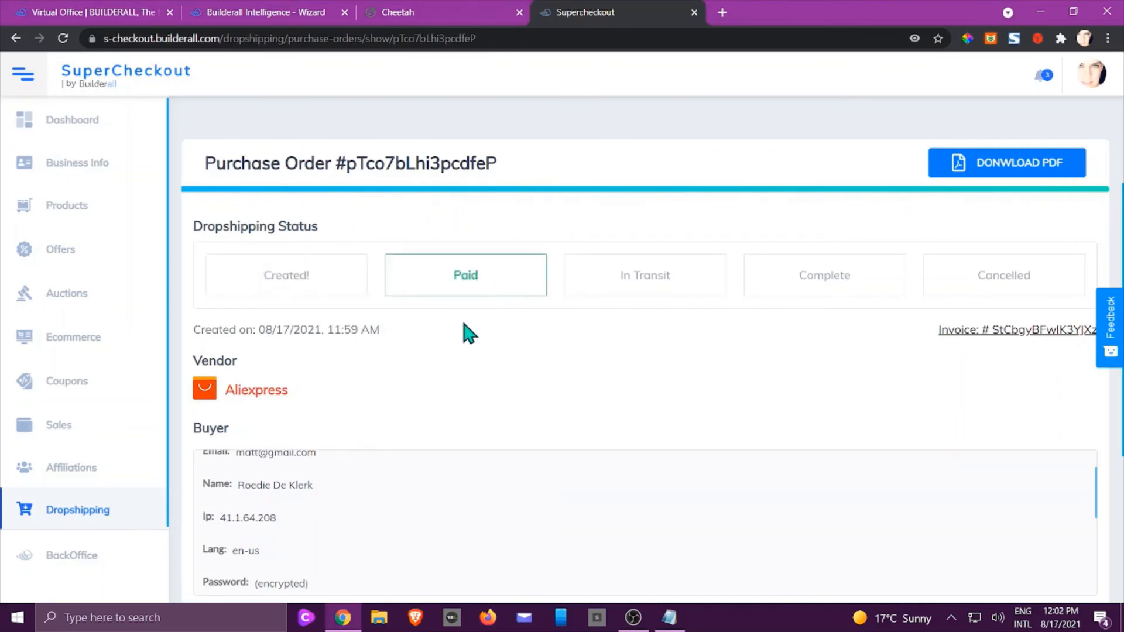
{"action": "scroll", "coordinate": [468, 333], "scroll_direction": "up", "scroll_amount": 5}
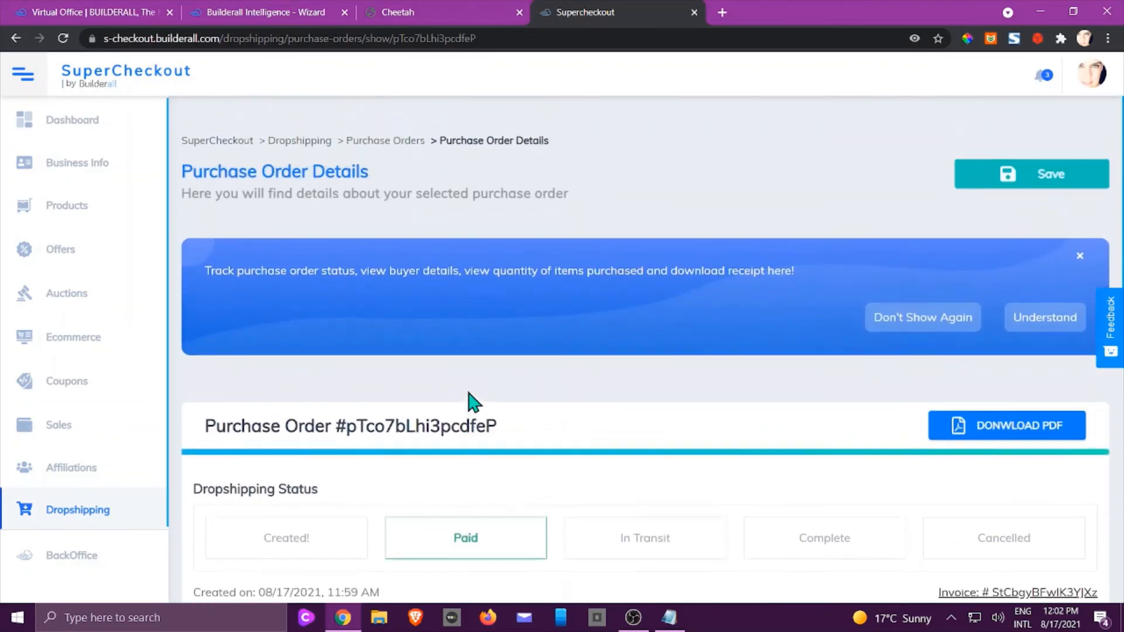
{"action": "left_click", "coordinate": [1009, 176]}
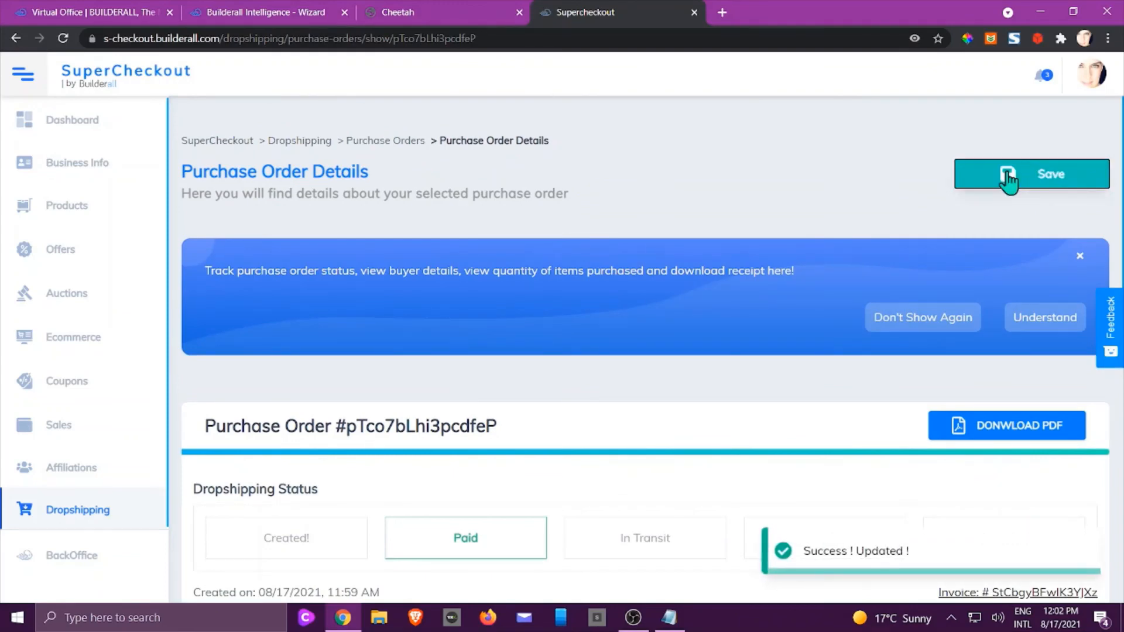
{"action": "left_click", "coordinate": [1080, 258]}
Return to the full purchase orders list and check the status filter without applying it.
{"action": "scroll", "coordinate": [916, 218], "scroll_direction": "down", "scroll_amount": 1}
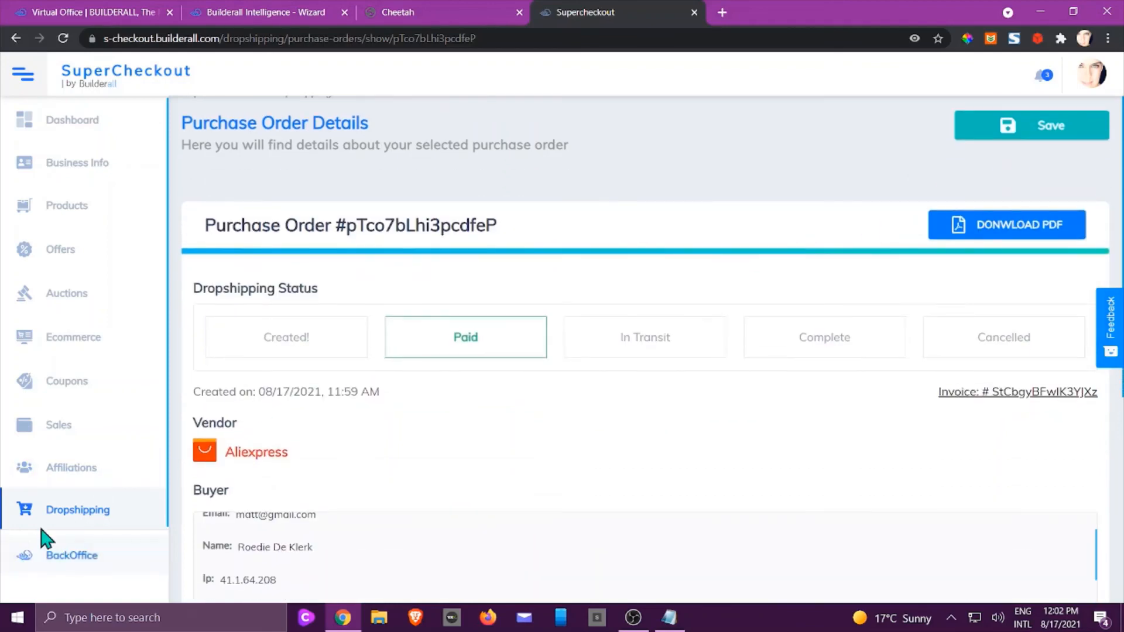
{"action": "left_click", "coordinate": [62, 518]}
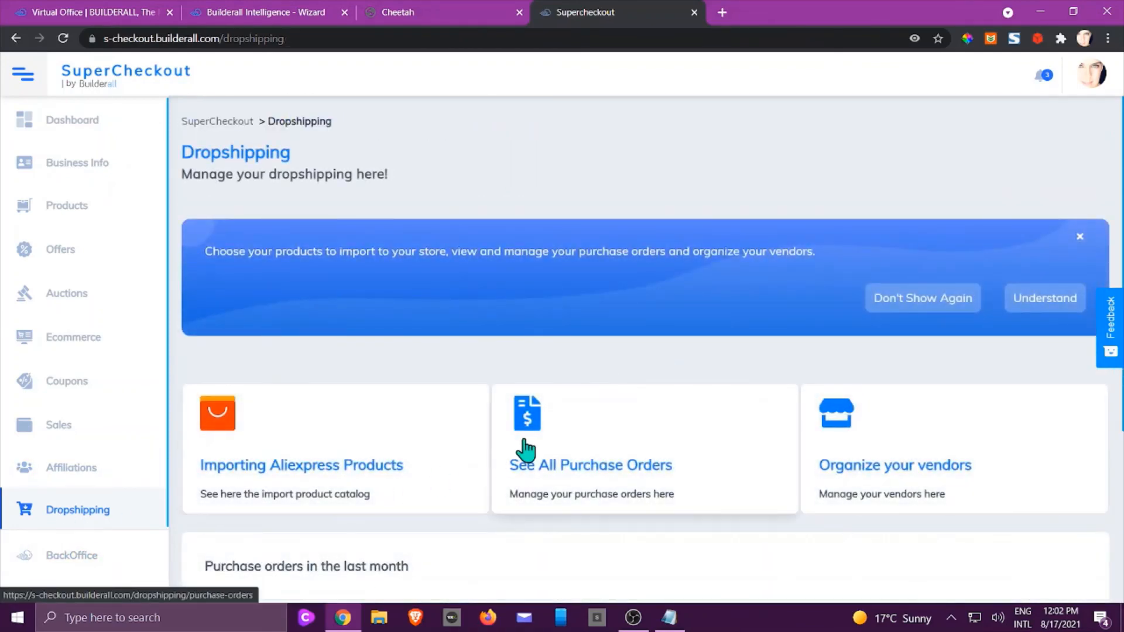
{"action": "left_click", "coordinate": [525, 449]}
{"action": "scroll", "coordinate": [532, 445], "scroll_direction": "down", "scroll_amount": 3}
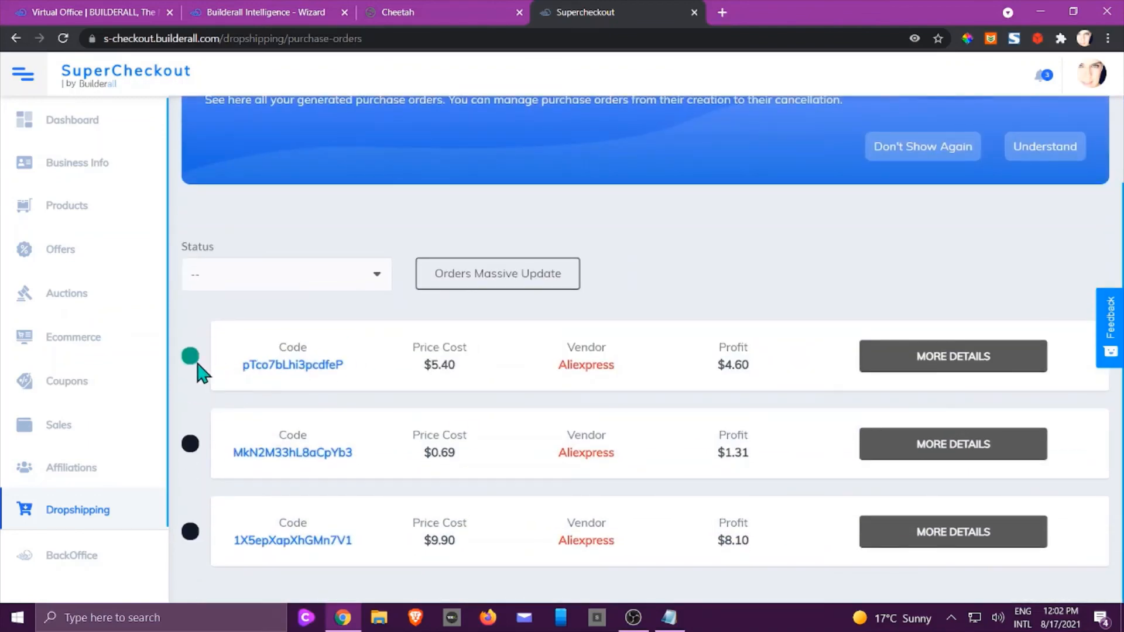
{"action": "left_click", "coordinate": [379, 280]}
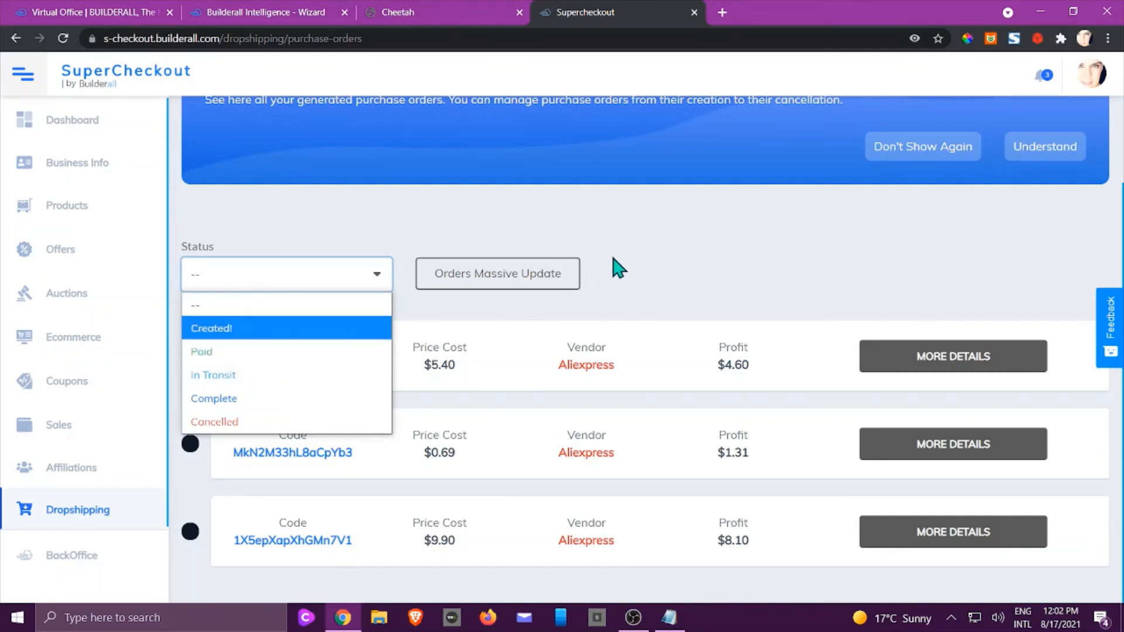
{"action": "left_click", "coordinate": [616, 268]}
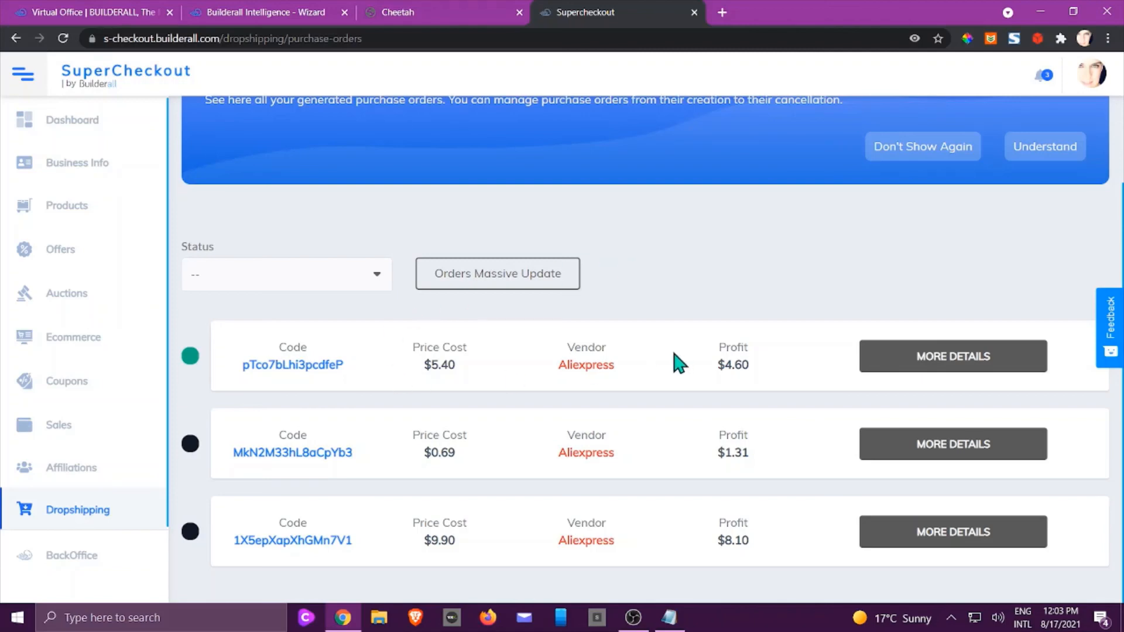
{"action": "left_click", "coordinate": [903, 369]}
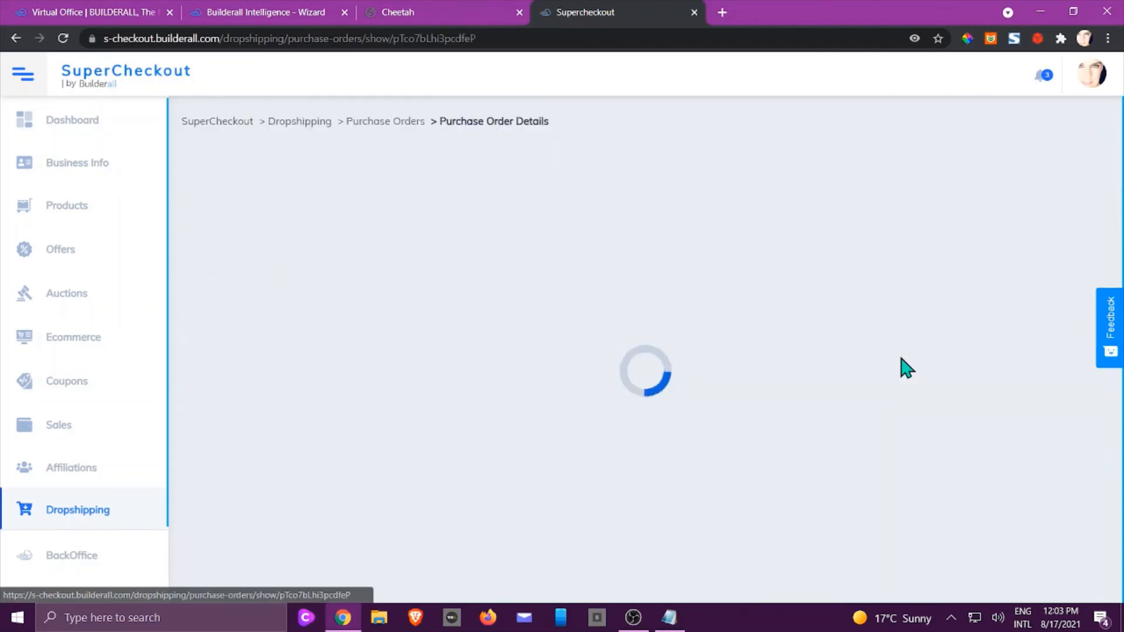
{"action": "scroll", "coordinate": [898, 366], "scroll_direction": "down", "scroll_amount": 3}
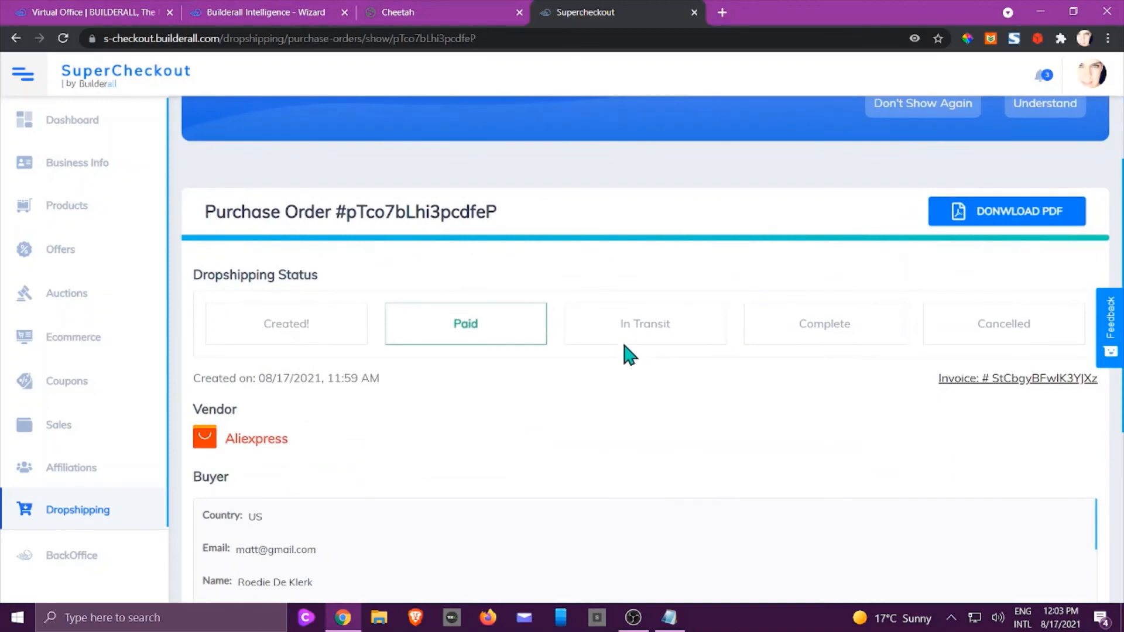
{"action": "left_click", "coordinate": [626, 332]}
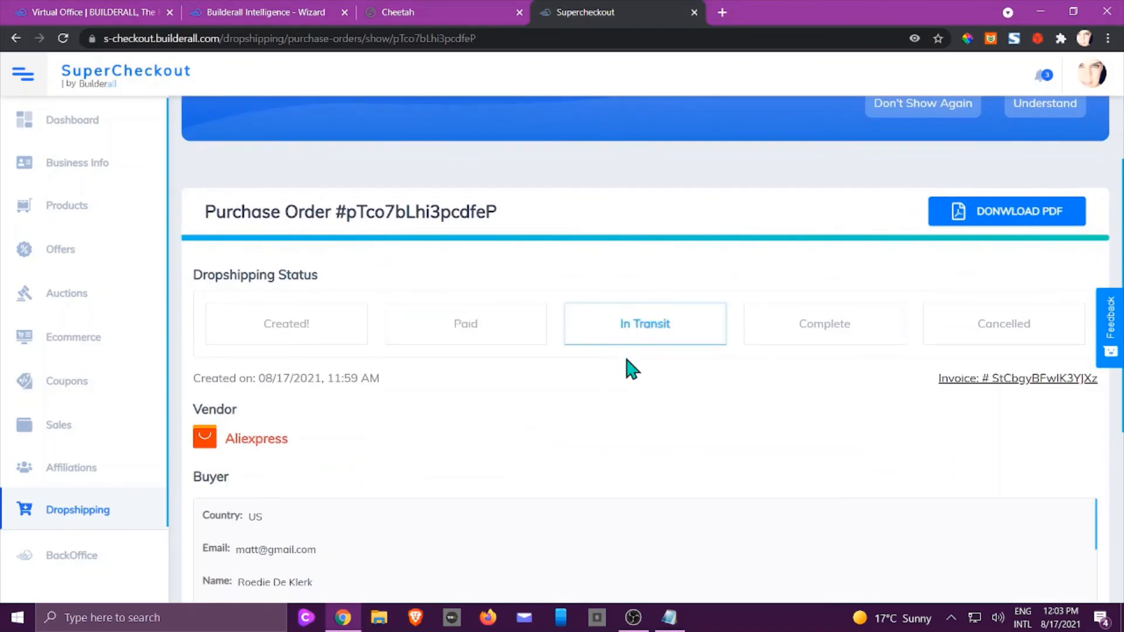
{"action": "scroll", "coordinate": [895, 398], "scroll_direction": "up", "scroll_amount": 4}
{"action": "left_click", "coordinate": [993, 190]}
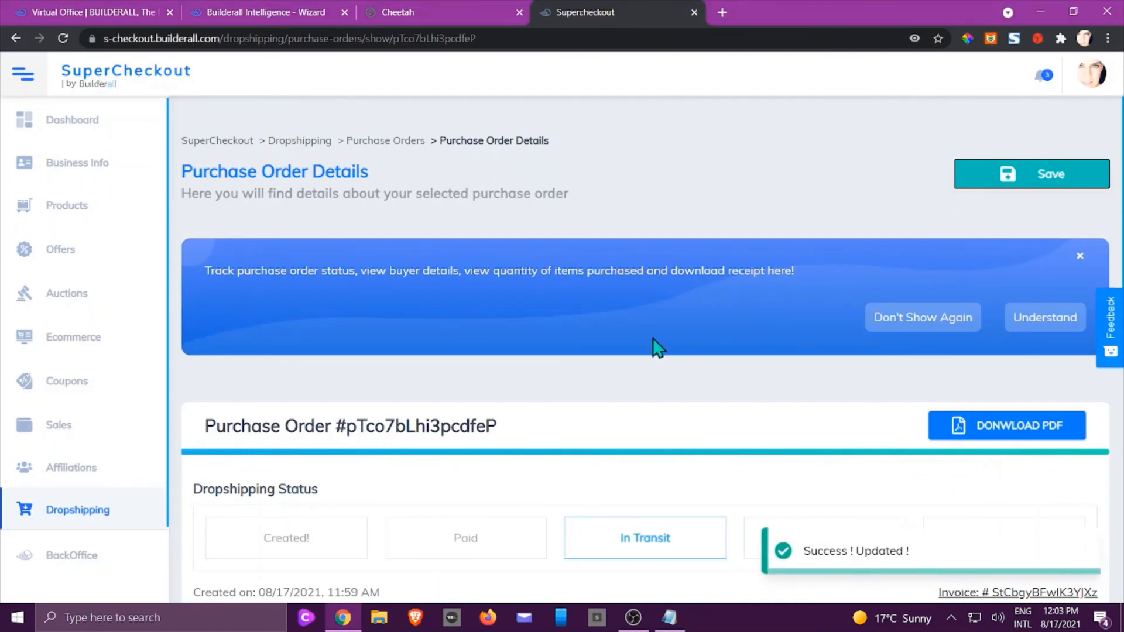
Go back to all purchase orders and check the status filter without choosing one.
{"action": "left_click", "coordinate": [95, 520]}
{"action": "scroll", "coordinate": [553, 362], "scroll_direction": "down", "scroll_amount": 5}
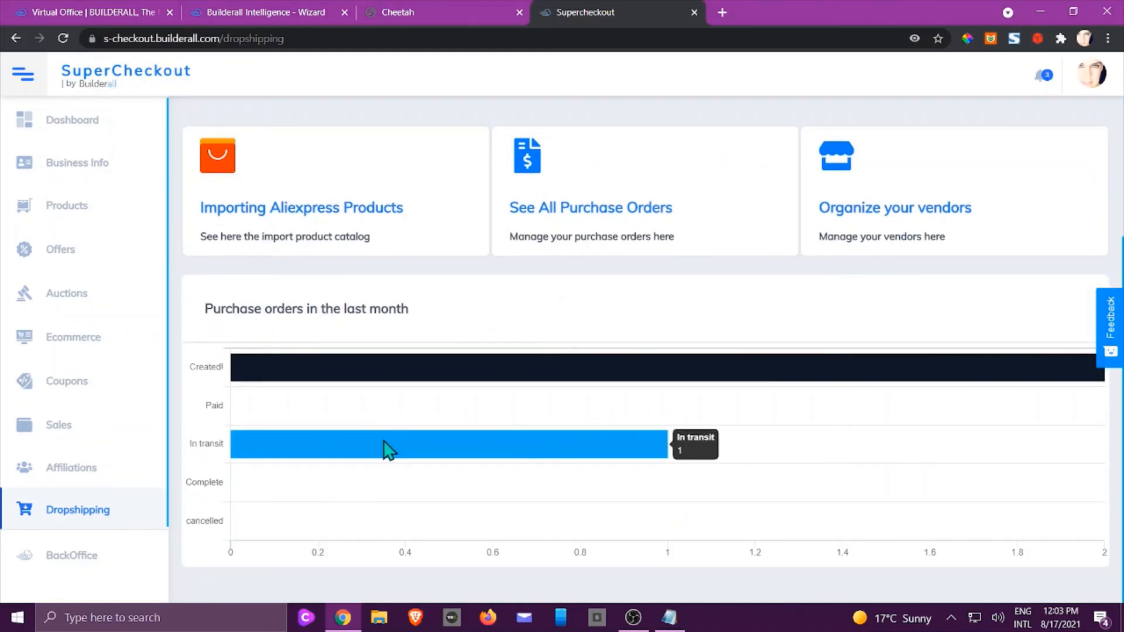
{"action": "scroll", "coordinate": [394, 452], "scroll_direction": "up", "scroll_amount": 4}
{"action": "left_click", "coordinate": [550, 397]}
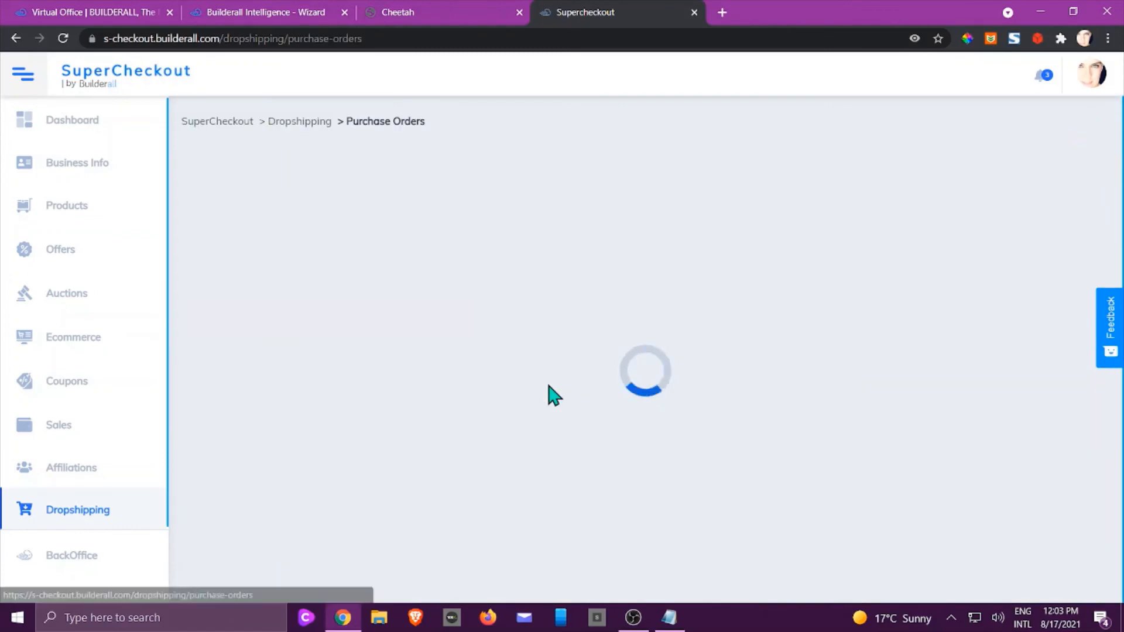
{"action": "scroll", "coordinate": [545, 389], "scroll_direction": "down", "scroll_amount": 2}
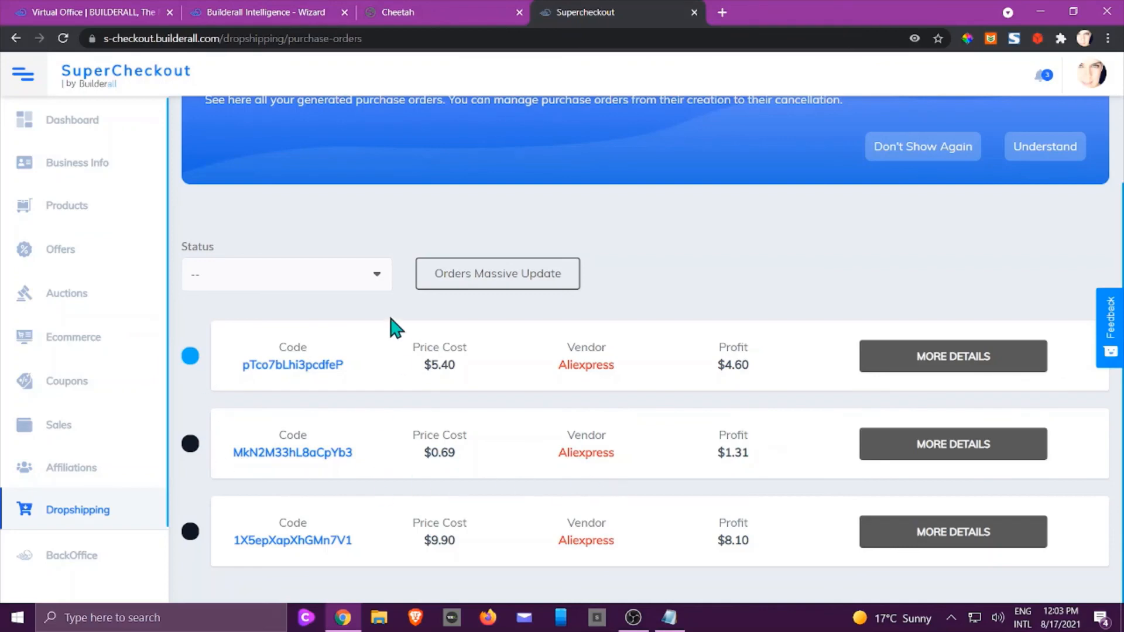
{"action": "left_click", "coordinate": [378, 280]}
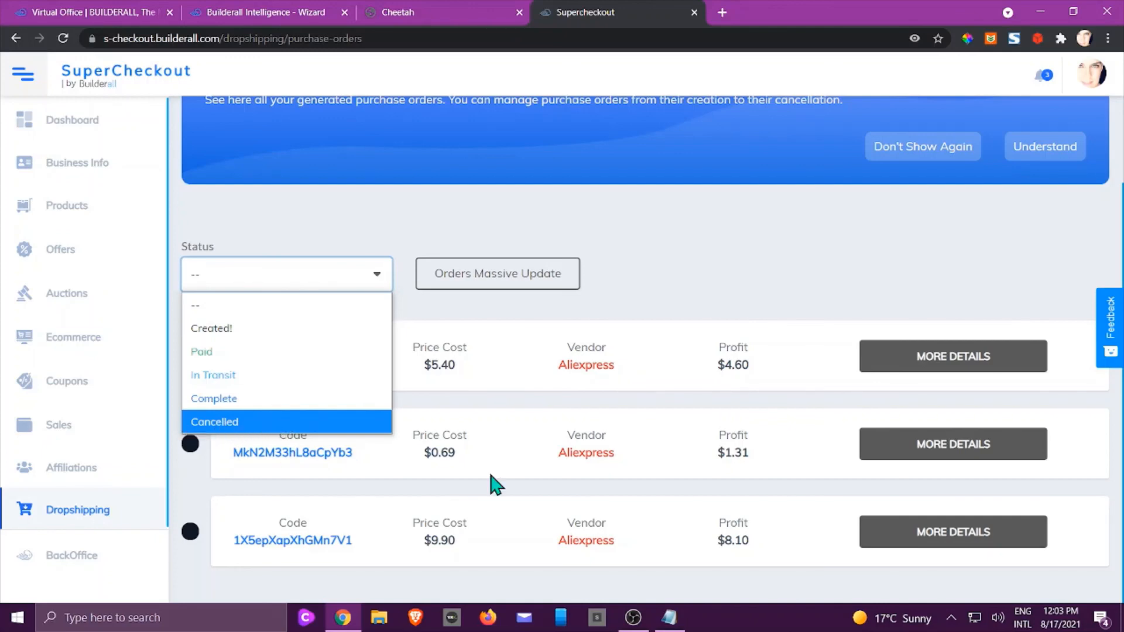
{"action": "left_click", "coordinate": [670, 228]}
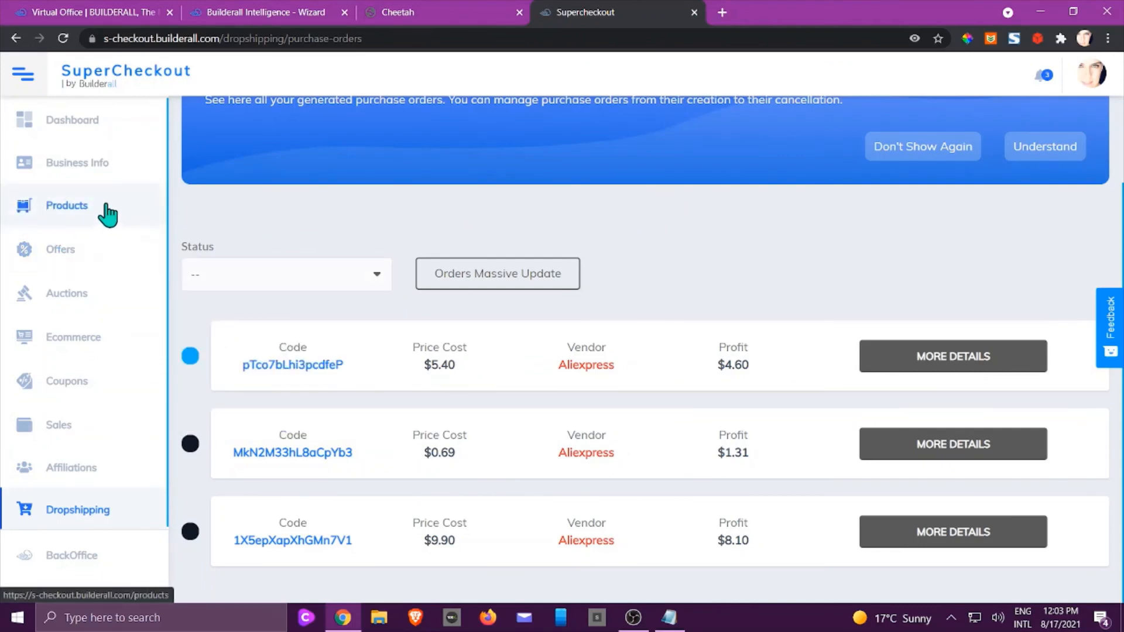
Include test sales in the sales list and expand the $10.00 test sale.
{"action": "left_click", "coordinate": [57, 434]}
{"action": "scroll", "coordinate": [623, 421], "scroll_direction": "down", "scroll_amount": 3}
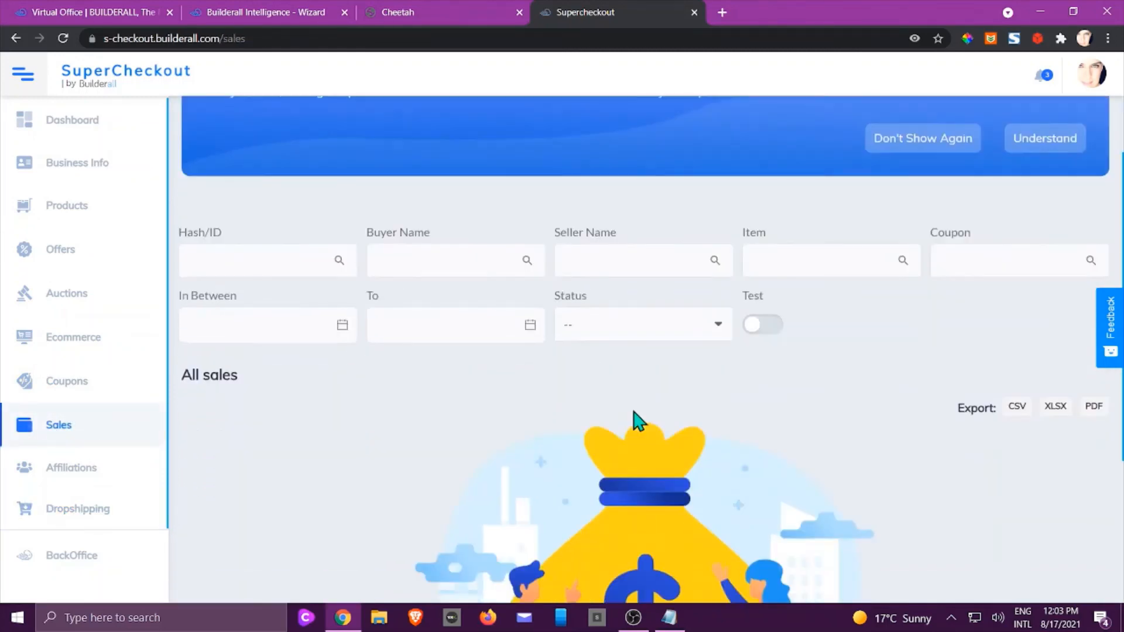
{"action": "left_click", "coordinate": [751, 297]}
{"action": "scroll", "coordinate": [785, 477], "scroll_direction": "down", "scroll_amount": 3}
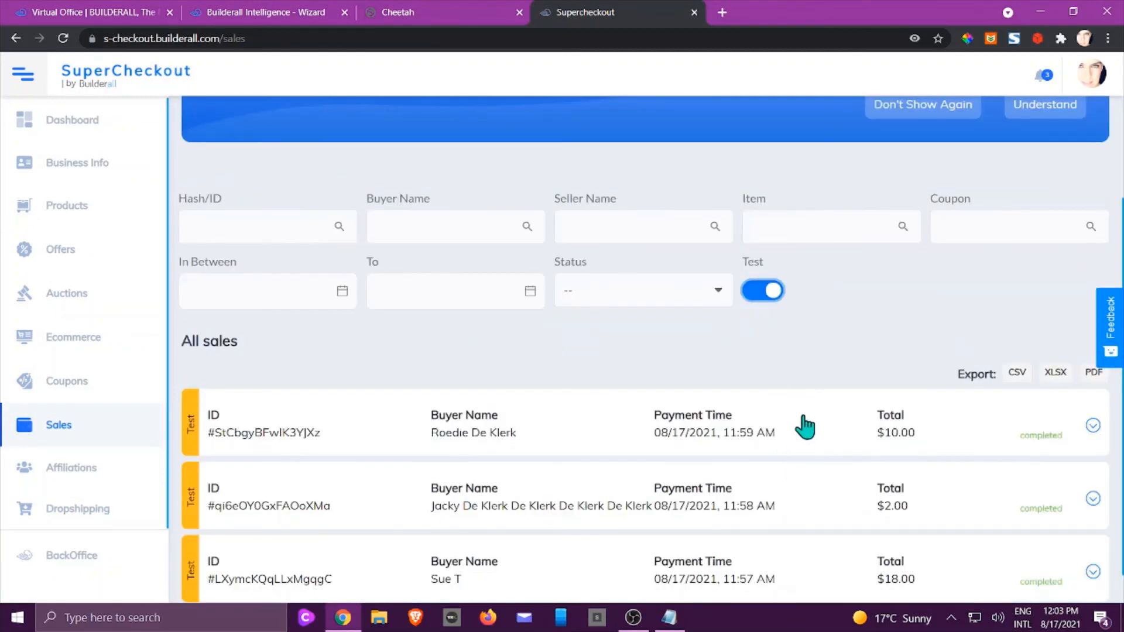
{"action": "scroll", "coordinate": [811, 409], "scroll_direction": "down", "scroll_amount": 1}
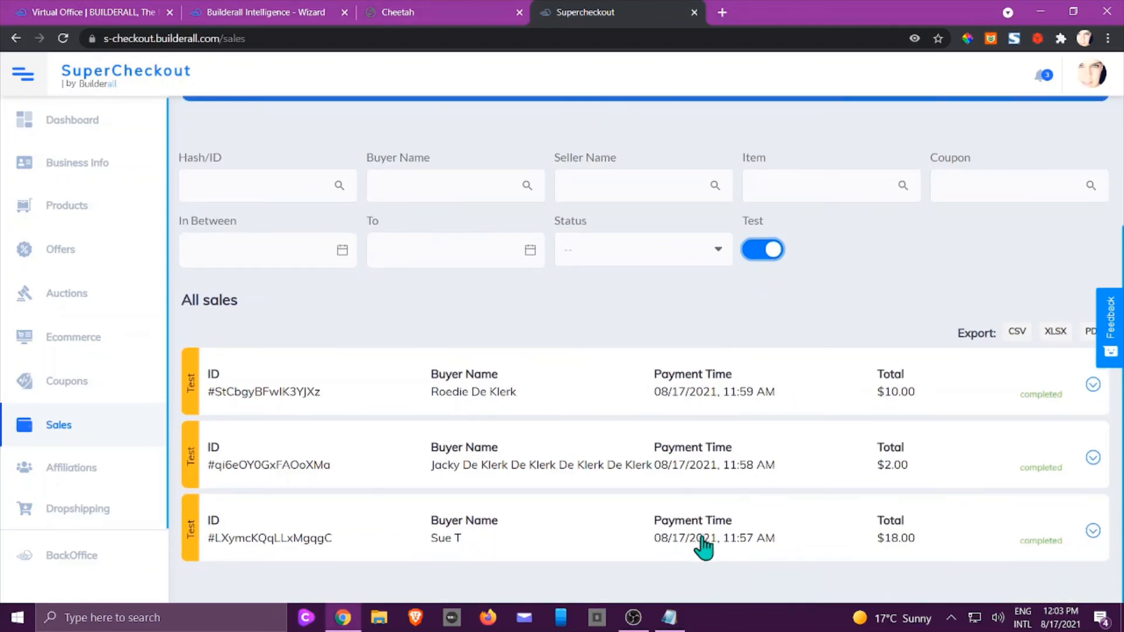
{"action": "left_click", "coordinate": [1092, 385]}
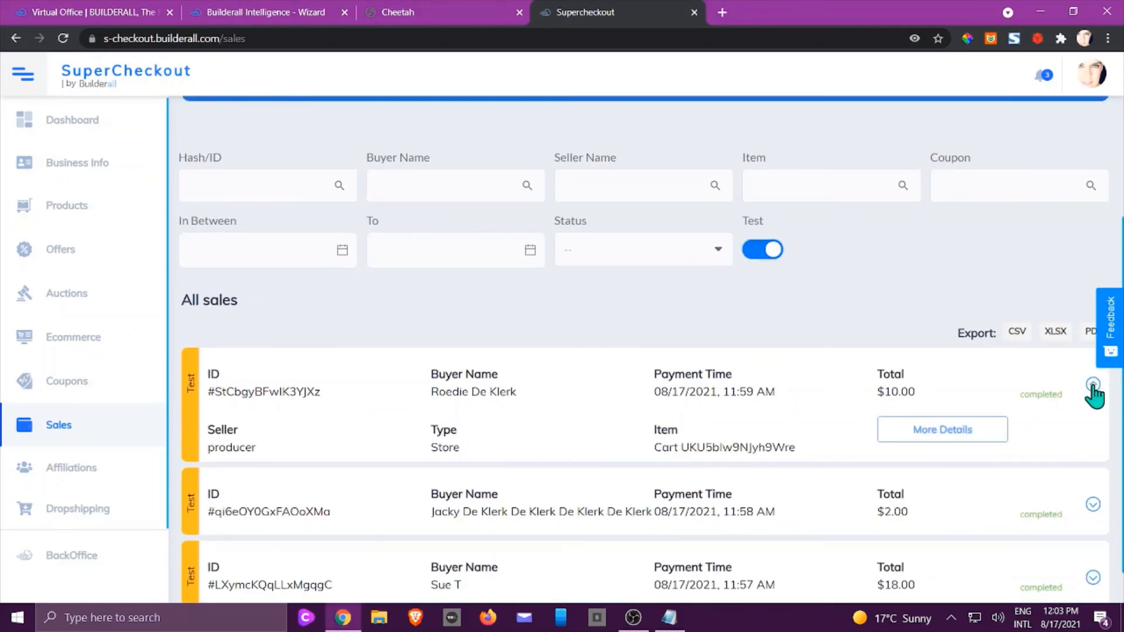
Refund the $10.00 test sale's received payment, then return to the Dropshipping overview.
{"action": "left_click", "coordinate": [937, 440]}
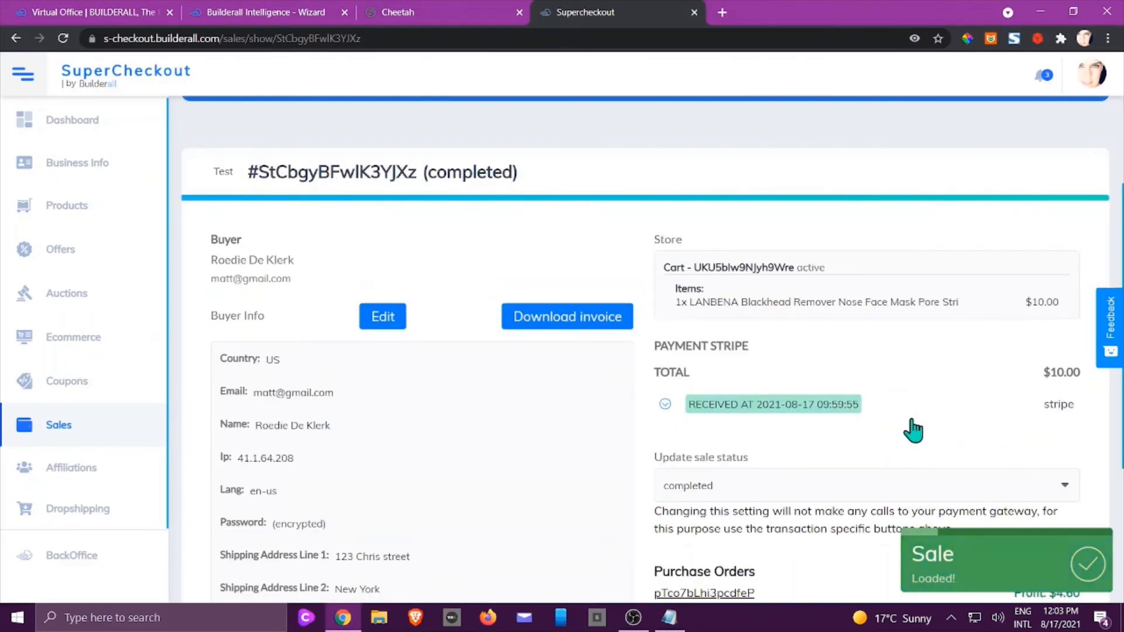
{"action": "left_click", "coordinate": [831, 410]}
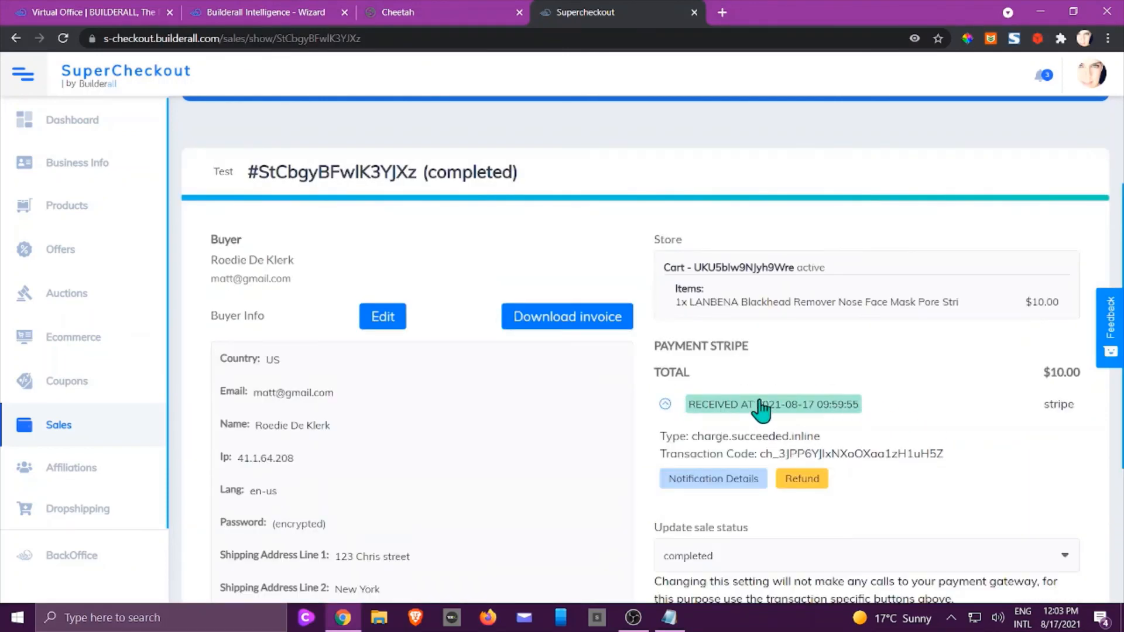
{"action": "left_click", "coordinate": [800, 480]}
{"action": "left_click", "coordinate": [612, 366]}
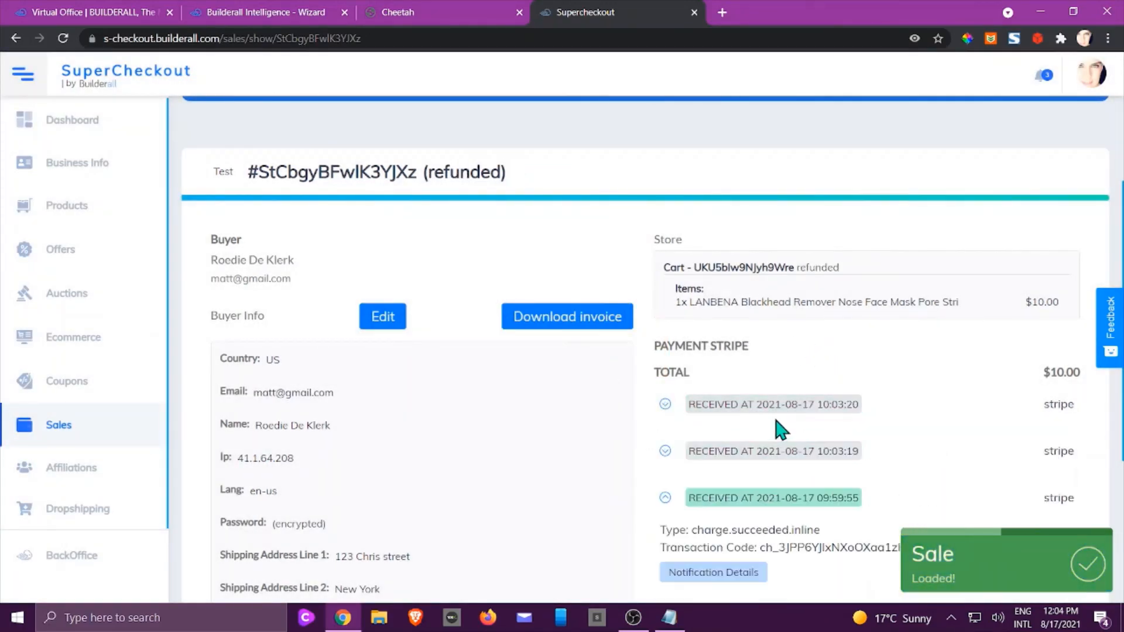
{"action": "scroll", "coordinate": [888, 406], "scroll_direction": "down", "scroll_amount": 3}
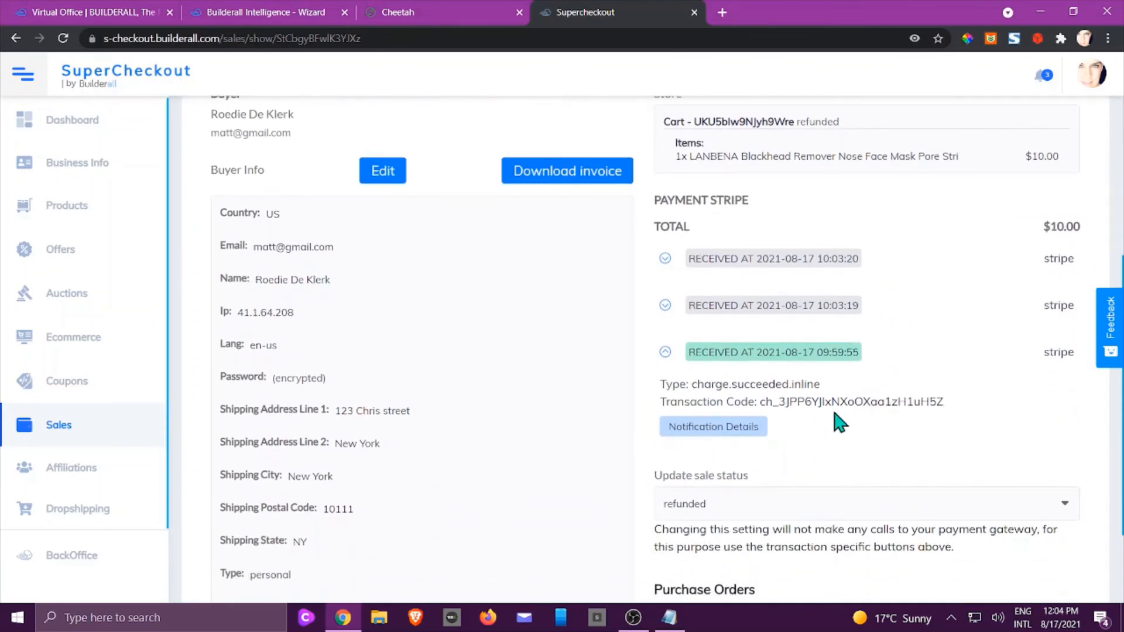
{"action": "scroll", "coordinate": [813, 162], "scroll_direction": "up", "scroll_amount": 2}
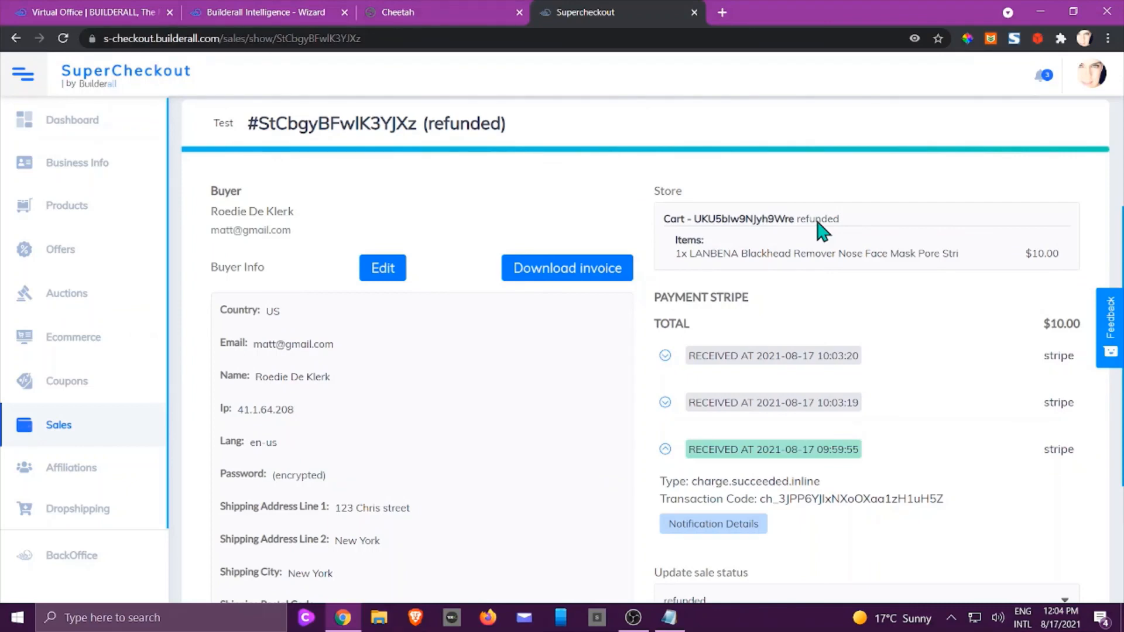
{"action": "left_click", "coordinate": [112, 517]}
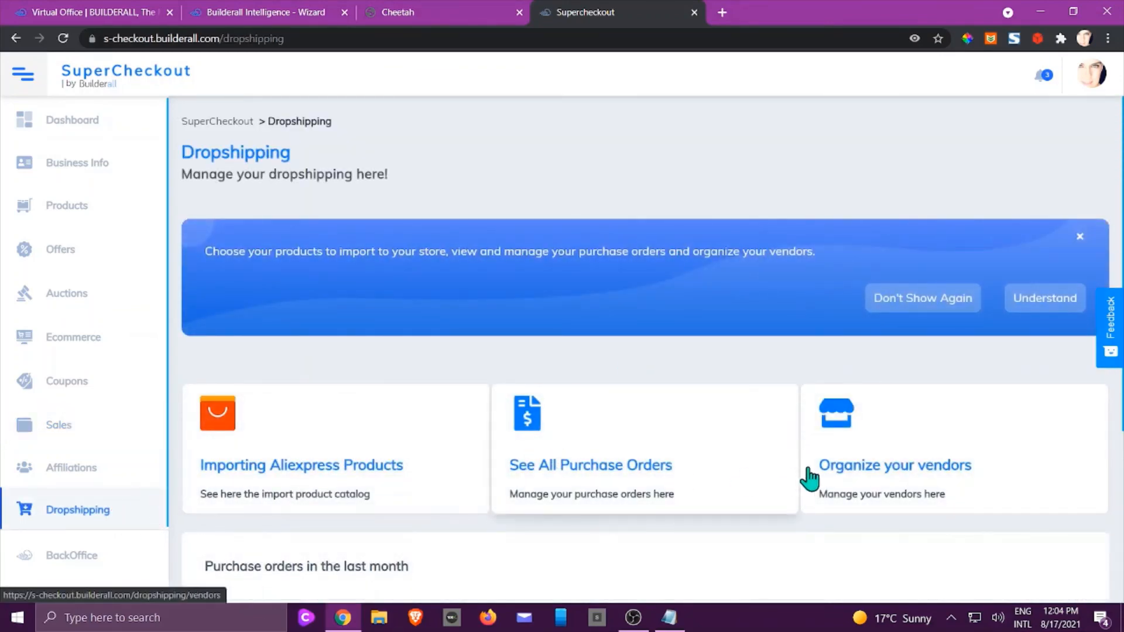
Filter the purchase orders list to show only Cancelled orders.
{"action": "scroll", "coordinate": [775, 447], "scroll_direction": "down", "scroll_amount": 2}
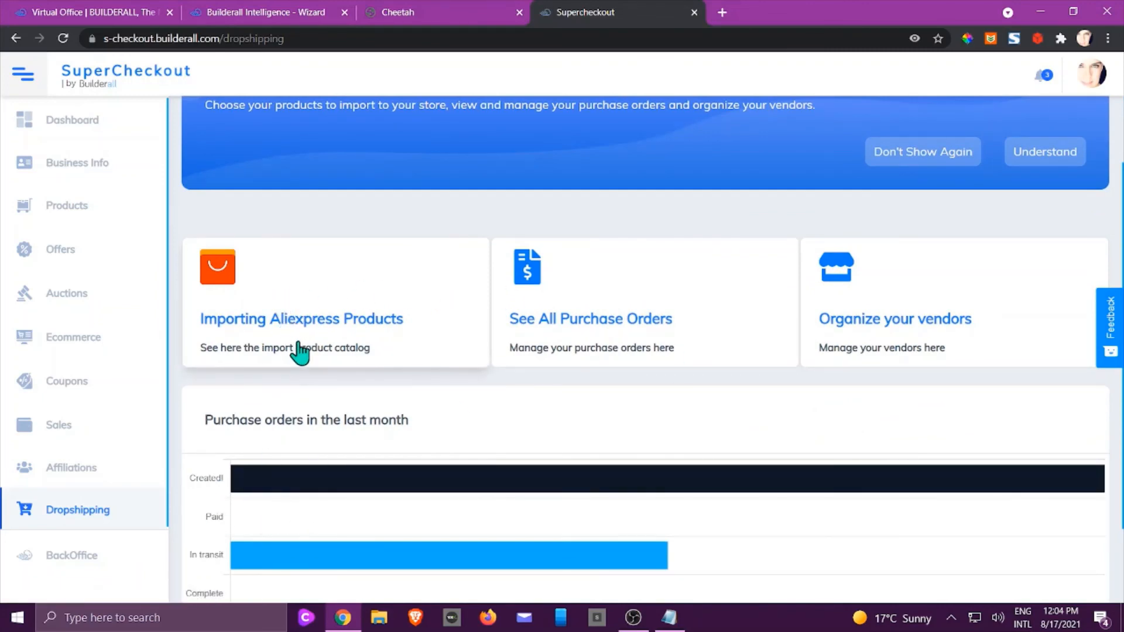
{"action": "left_click", "coordinate": [612, 304]}
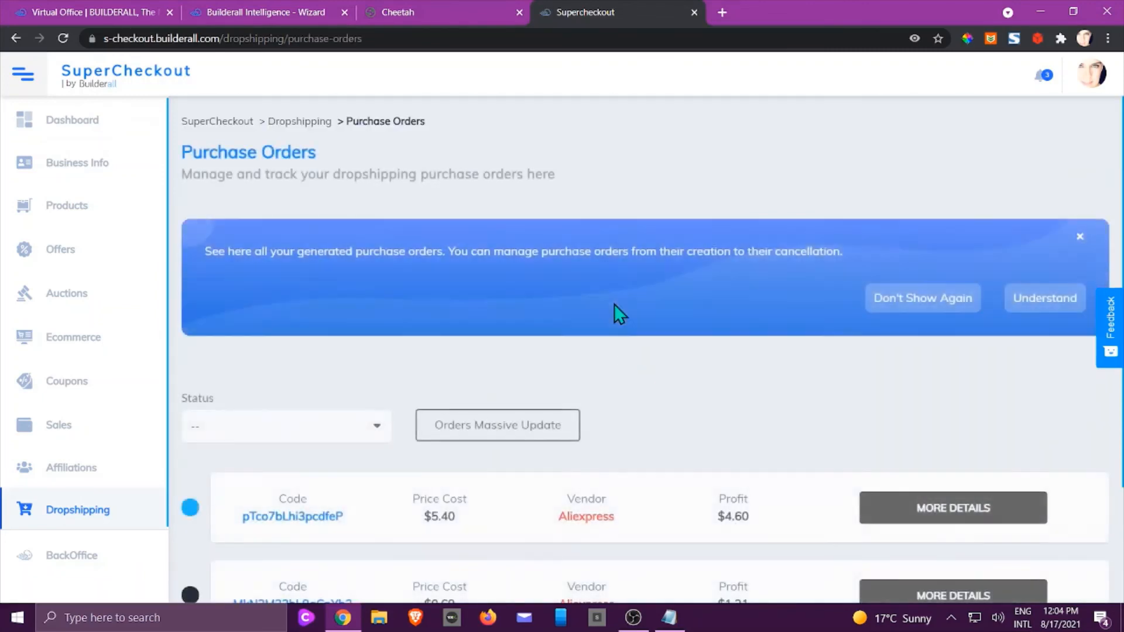
{"action": "scroll", "coordinate": [612, 309], "scroll_direction": "down", "scroll_amount": 3}
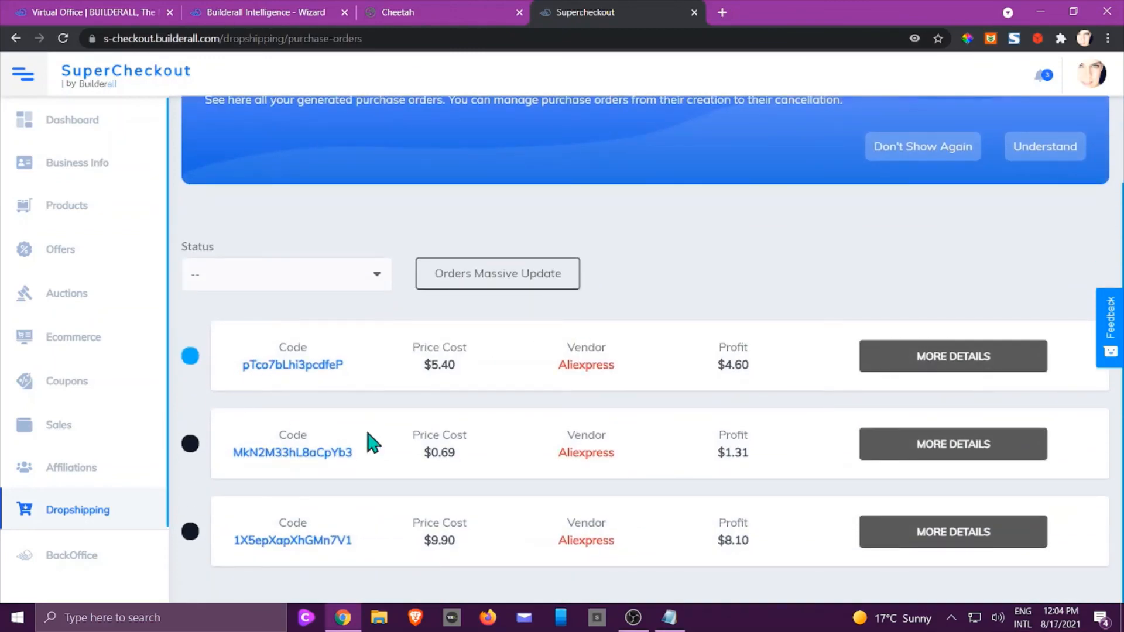
{"action": "left_click", "coordinate": [377, 280]}
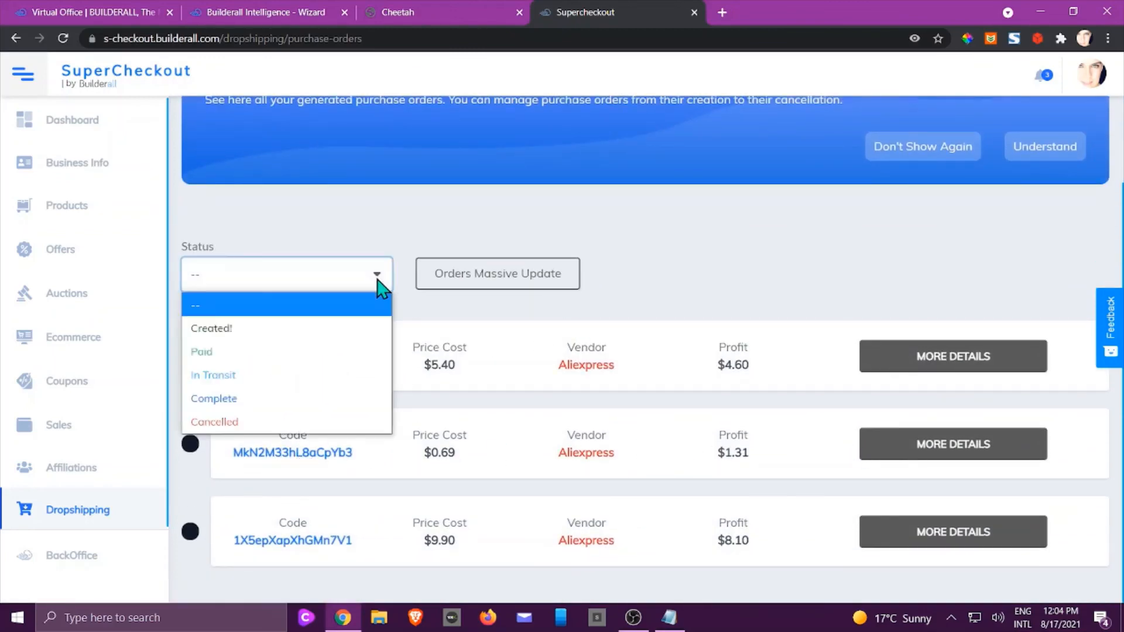
{"action": "left_click", "coordinate": [267, 429]}
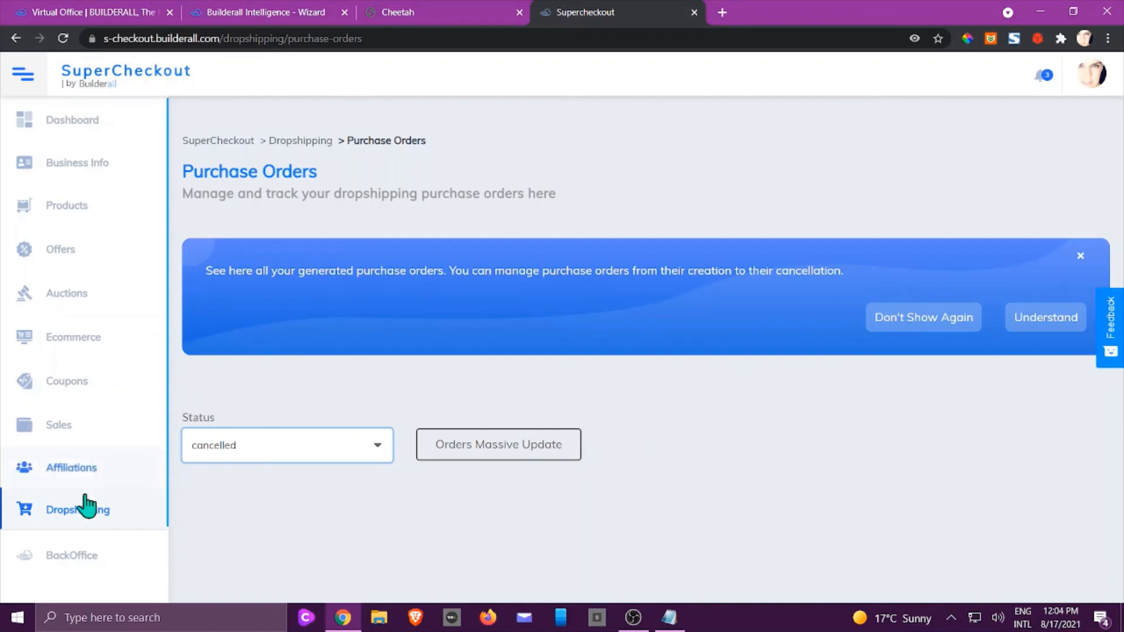
Set the $0.69 AliExpress purchase order's dropshipping status to Cancelled and save it.
{"action": "left_click", "coordinate": [72, 511]}
{"action": "scroll", "coordinate": [388, 363], "scroll_direction": "down", "scroll_amount": 5}
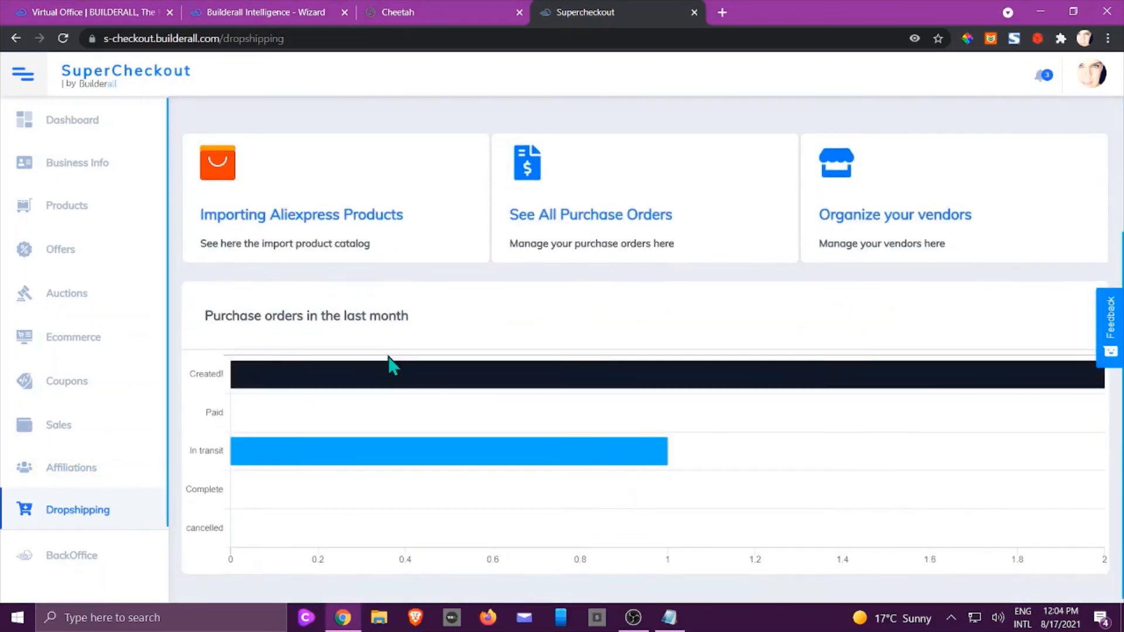
{"action": "scroll", "coordinate": [404, 354], "scroll_direction": "up", "scroll_amount": 3}
{"action": "left_click", "coordinate": [609, 392]}
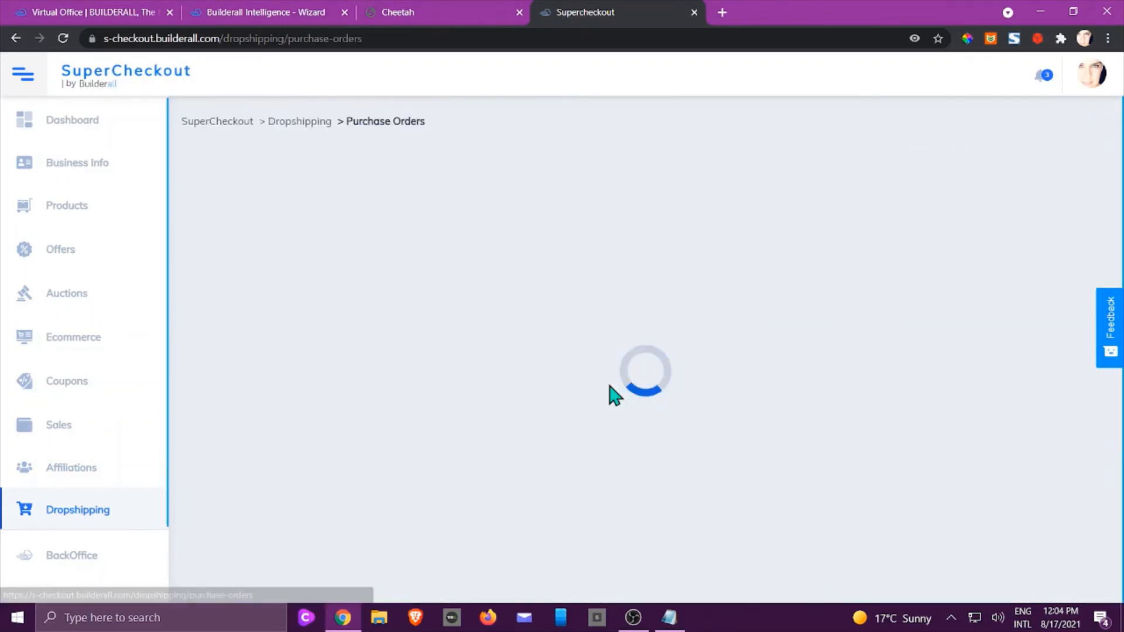
{"action": "scroll", "coordinate": [634, 375], "scroll_direction": "down", "scroll_amount": 3}
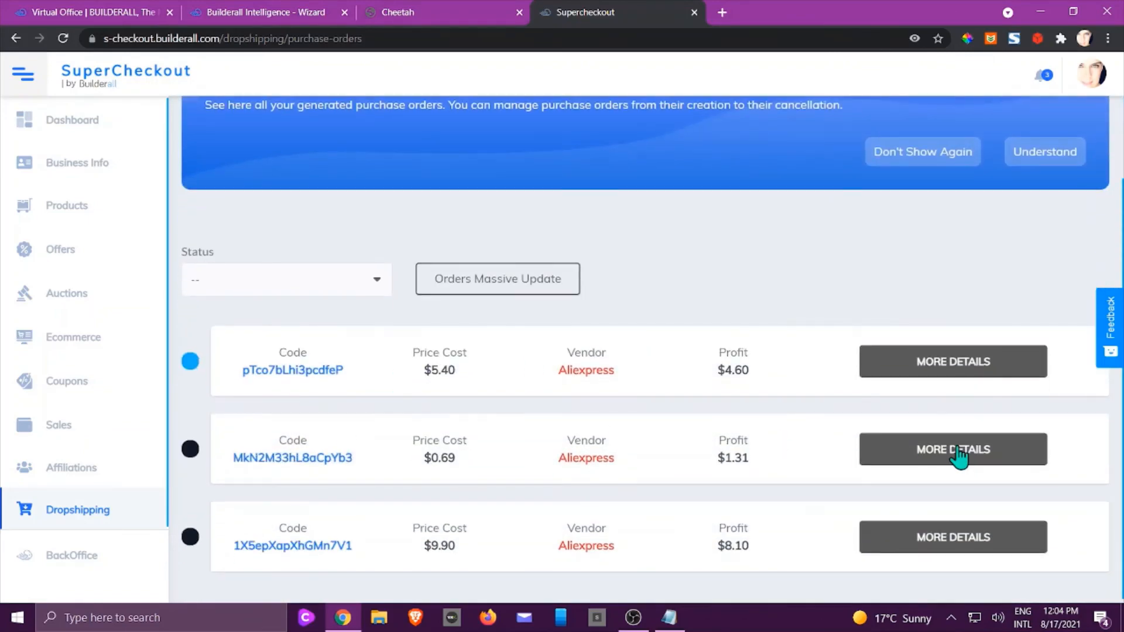
{"action": "left_click", "coordinate": [960, 458]}
{"action": "scroll", "coordinate": [853, 439], "scroll_direction": "down", "scroll_amount": 4}
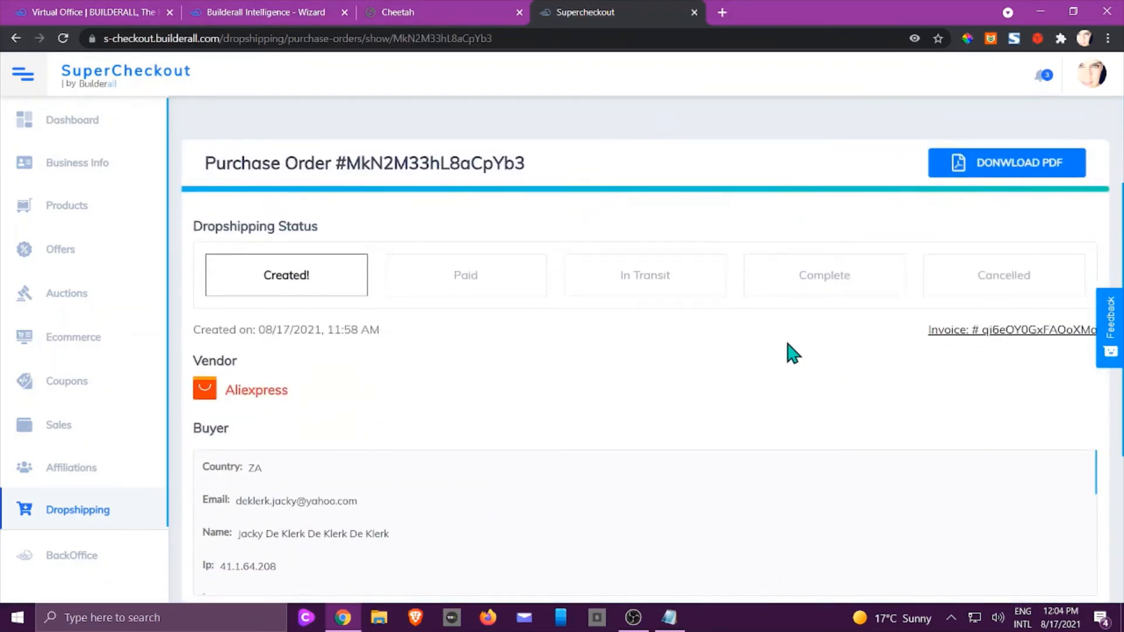
{"action": "left_click", "coordinate": [965, 296]}
{"action": "scroll", "coordinate": [845, 281], "scroll_direction": "up", "scroll_amount": 5}
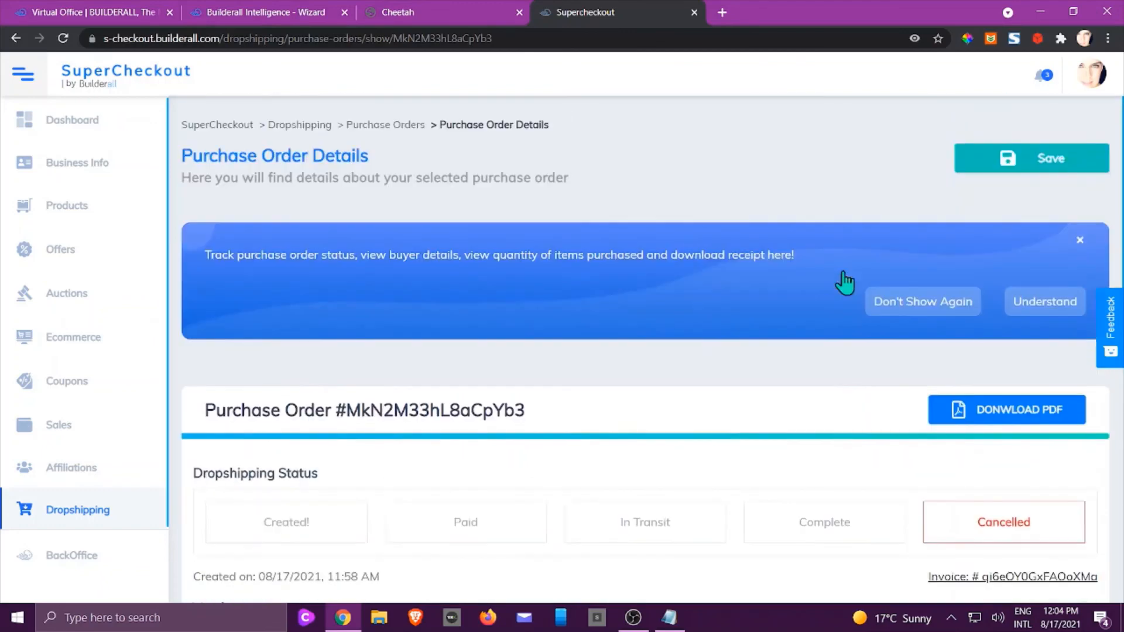
{"action": "left_click", "coordinate": [1024, 182]}
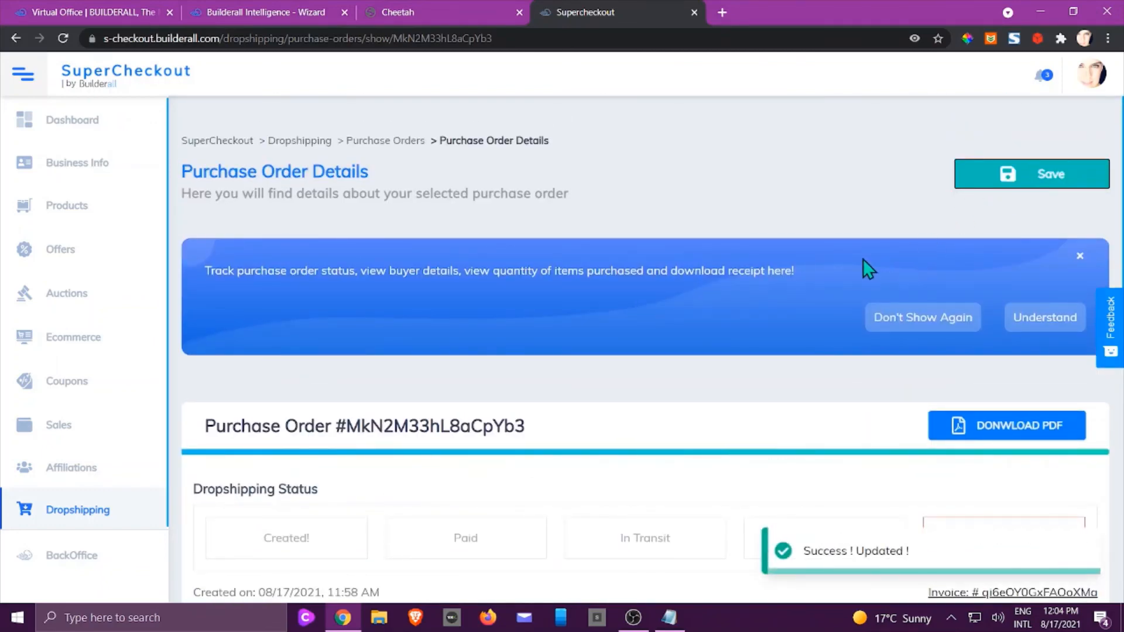
{"action": "scroll", "coordinate": [864, 275], "scroll_direction": "down", "scroll_amount": 5}
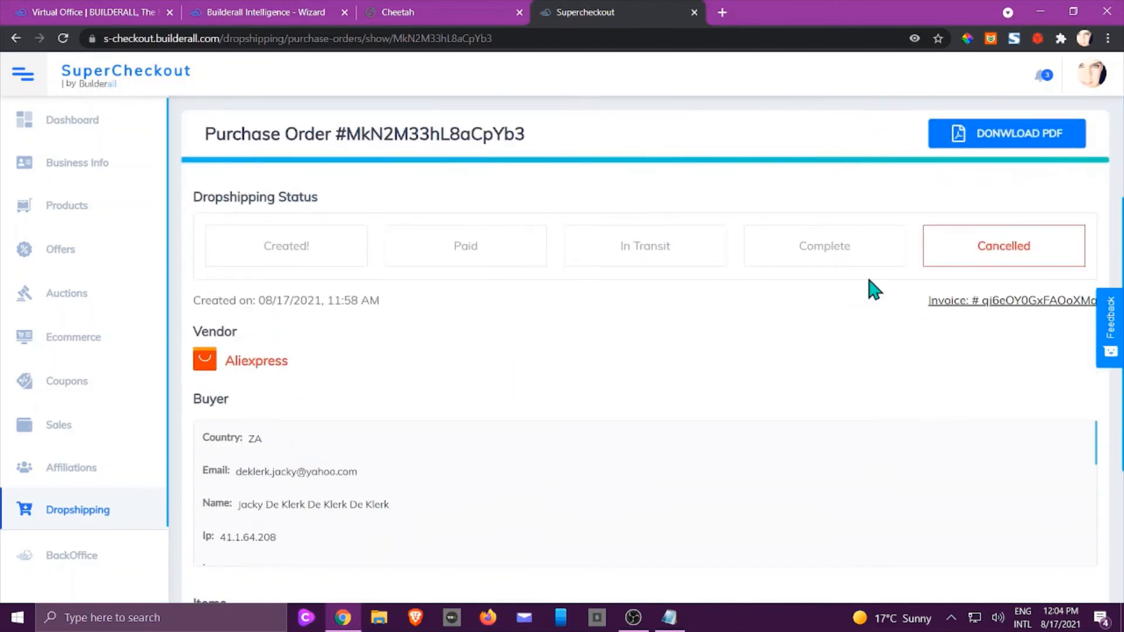
Go to Organize your vendors and open the blank Register vendors form, scrolling through its fields.
{"action": "left_click", "coordinate": [92, 512]}
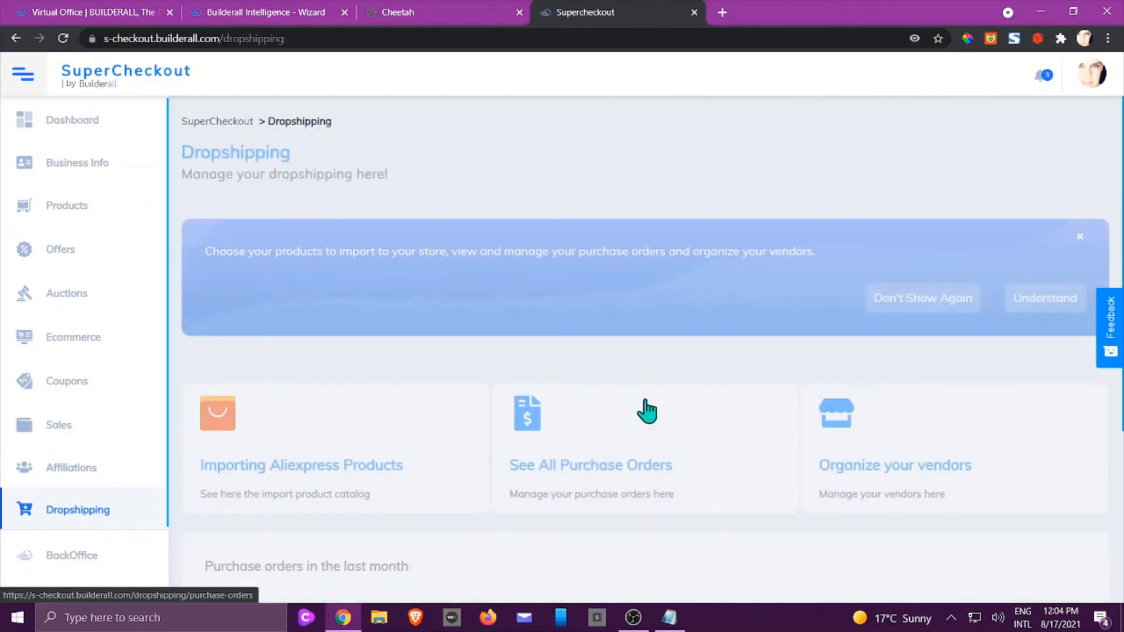
{"action": "scroll", "coordinate": [595, 421], "scroll_direction": "down", "scroll_amount": 3}
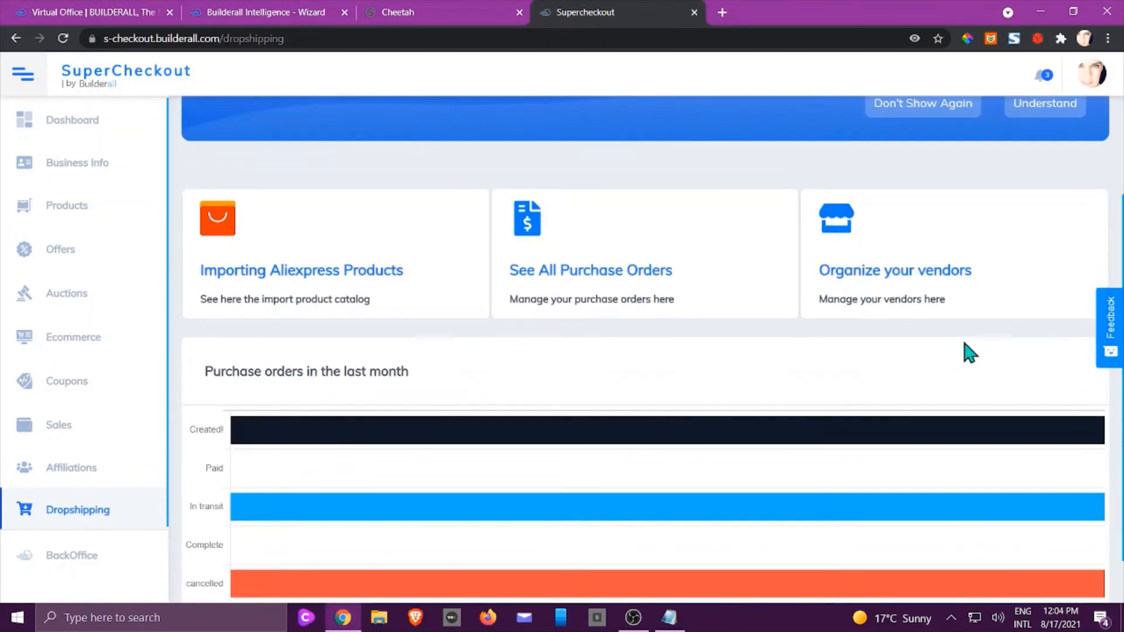
{"action": "left_click", "coordinate": [905, 274]}
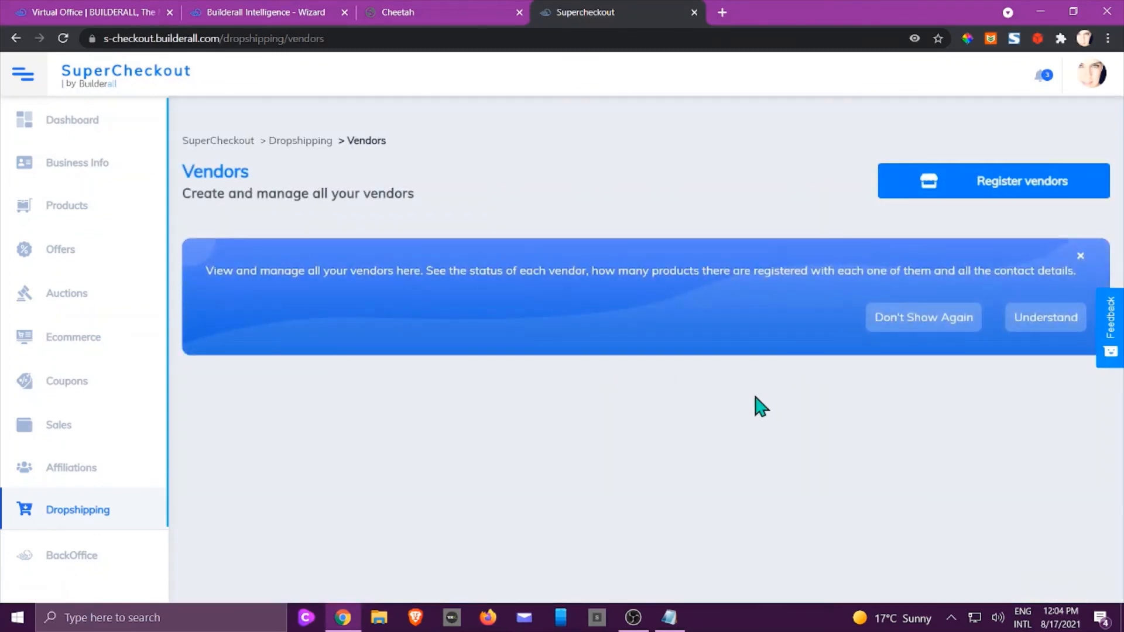
{"action": "left_click", "coordinate": [936, 190]}
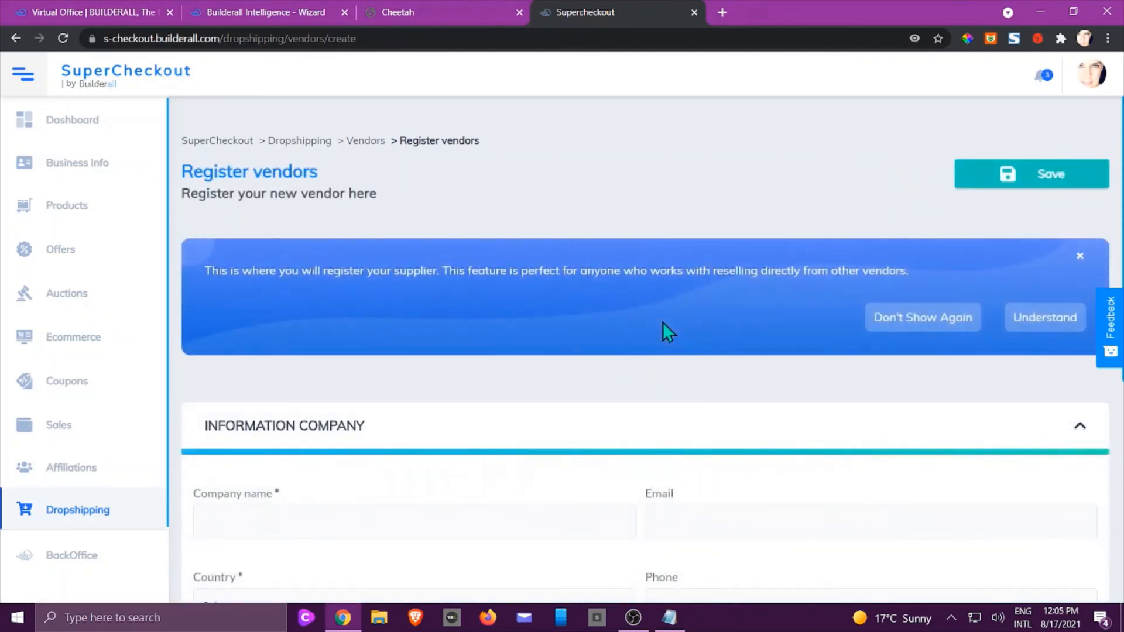
{"action": "scroll", "coordinate": [664, 325], "scroll_direction": "down", "scroll_amount": 1}
{"action": "scroll", "coordinate": [670, 334], "scroll_direction": "down", "scroll_amount": 3}
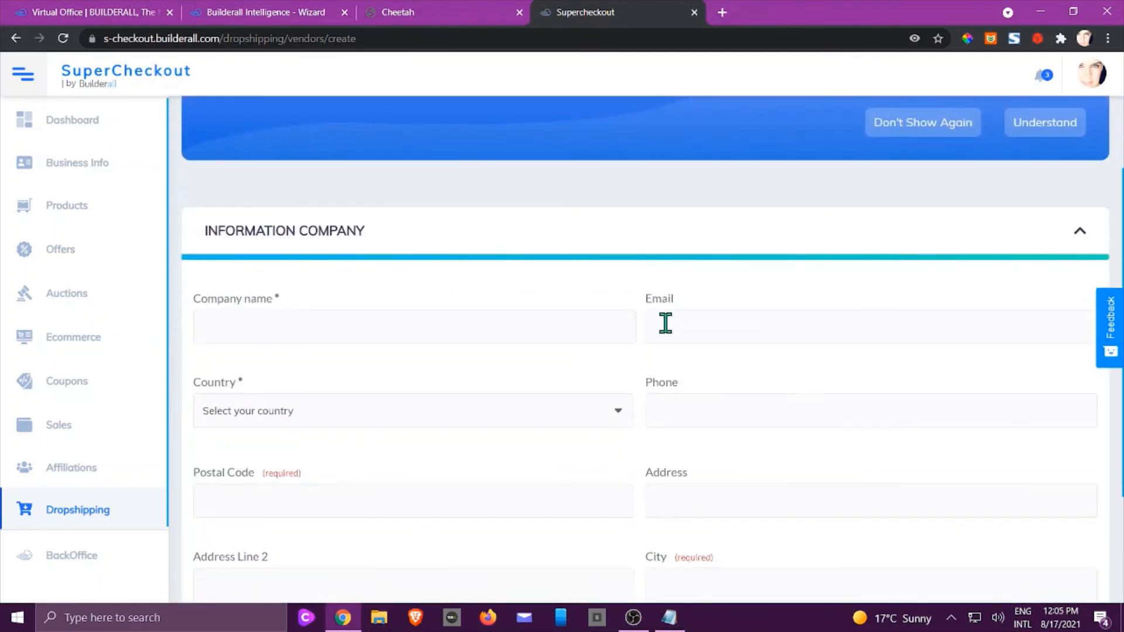
{"action": "scroll", "coordinate": [666, 323], "scroll_direction": "down", "scroll_amount": 3}
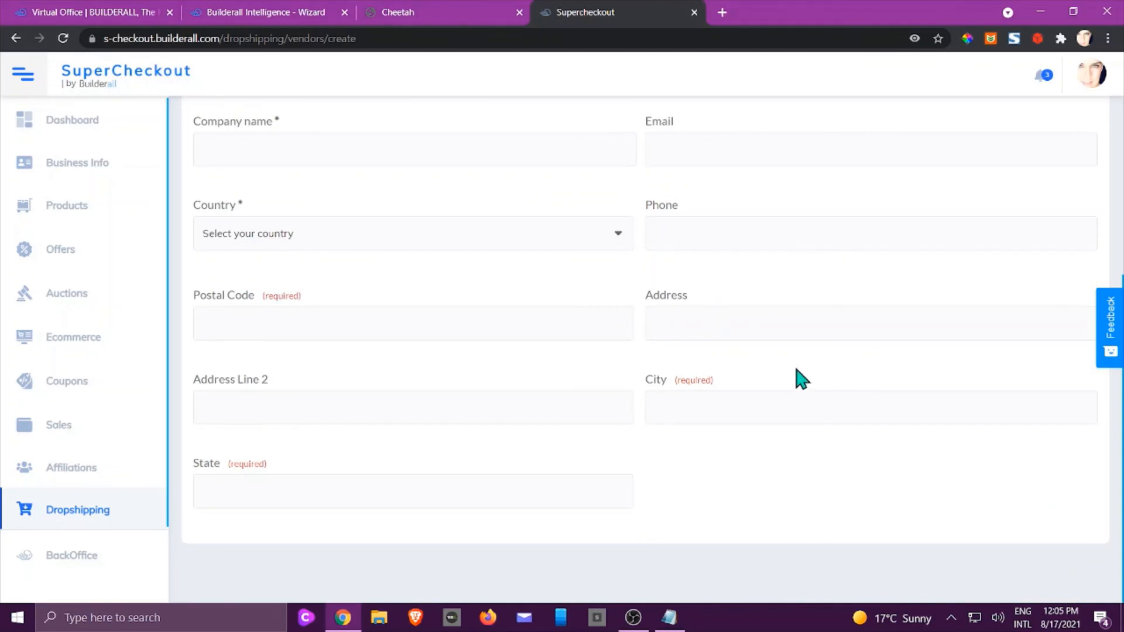
{"action": "scroll", "coordinate": [899, 369], "scroll_direction": "up", "scroll_amount": 1}
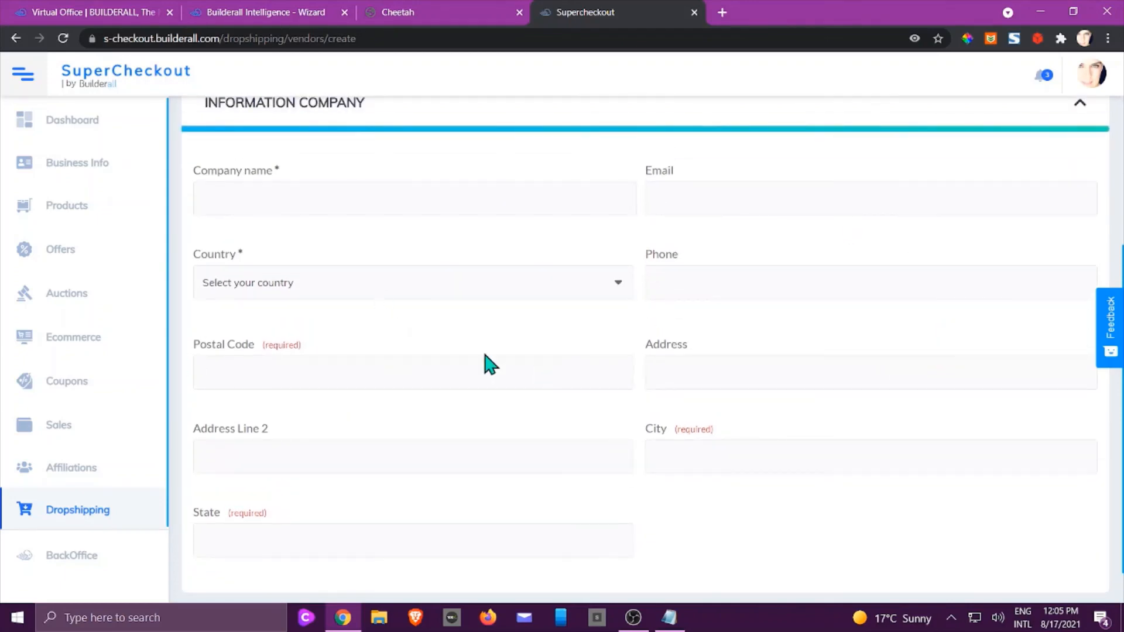
{"action": "scroll", "coordinate": [572, 467], "scroll_direction": "down", "scroll_amount": 1}
{"action": "scroll", "coordinate": [858, 460], "scroll_direction": "up", "scroll_amount": 1}
{"action": "scroll", "coordinate": [860, 460], "scroll_direction": "up", "scroll_amount": 5}
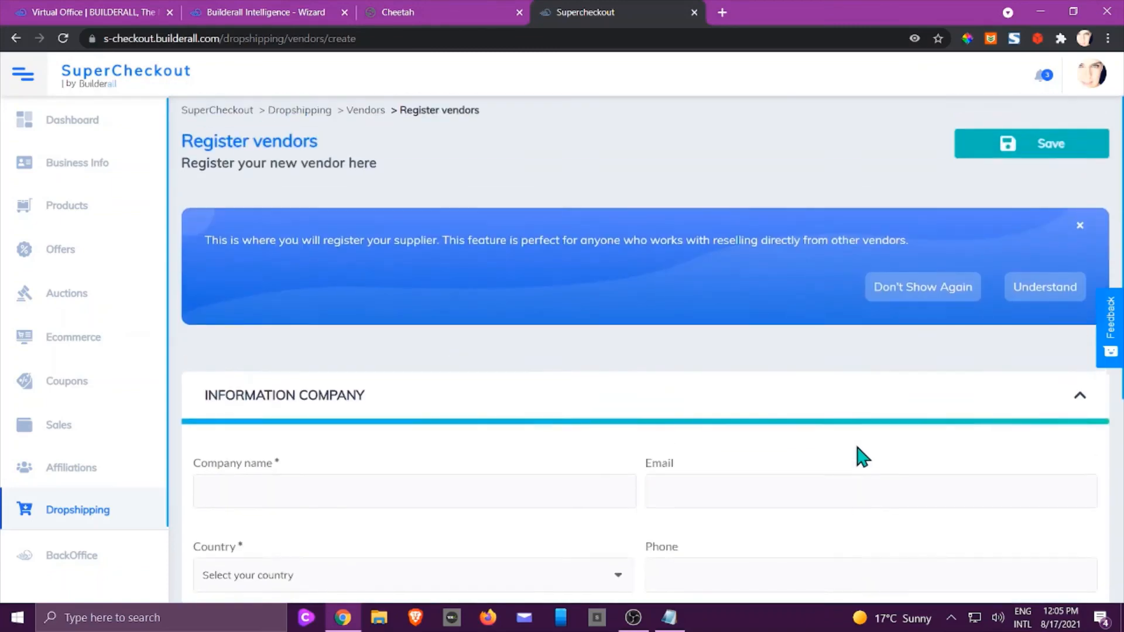